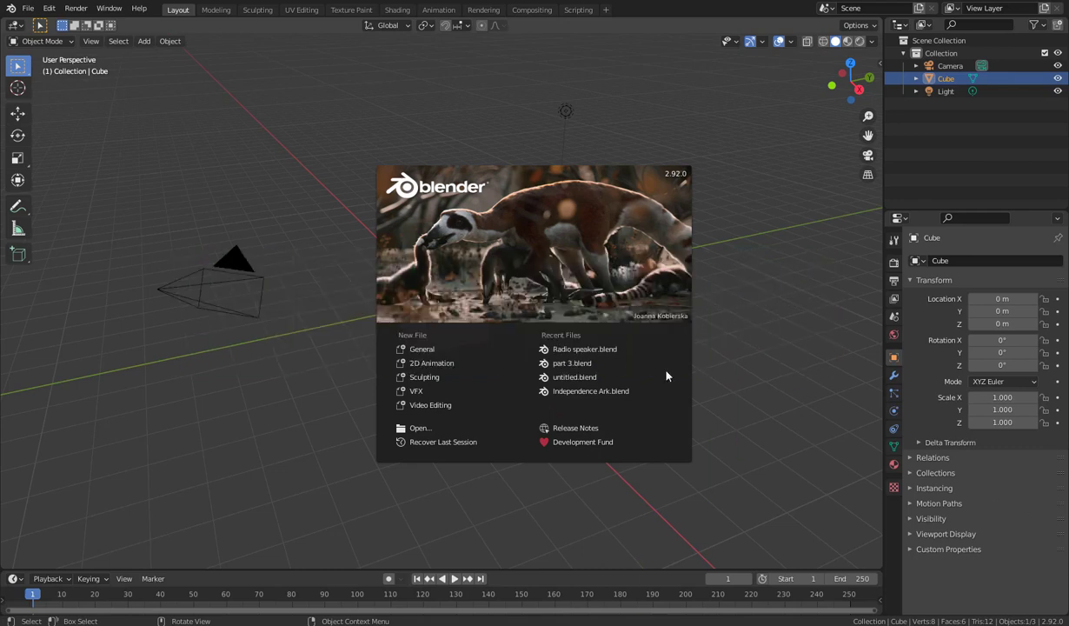
Dismiss the splash screen and delete all default objects: the camera, cube and light
left_click(563, 253)
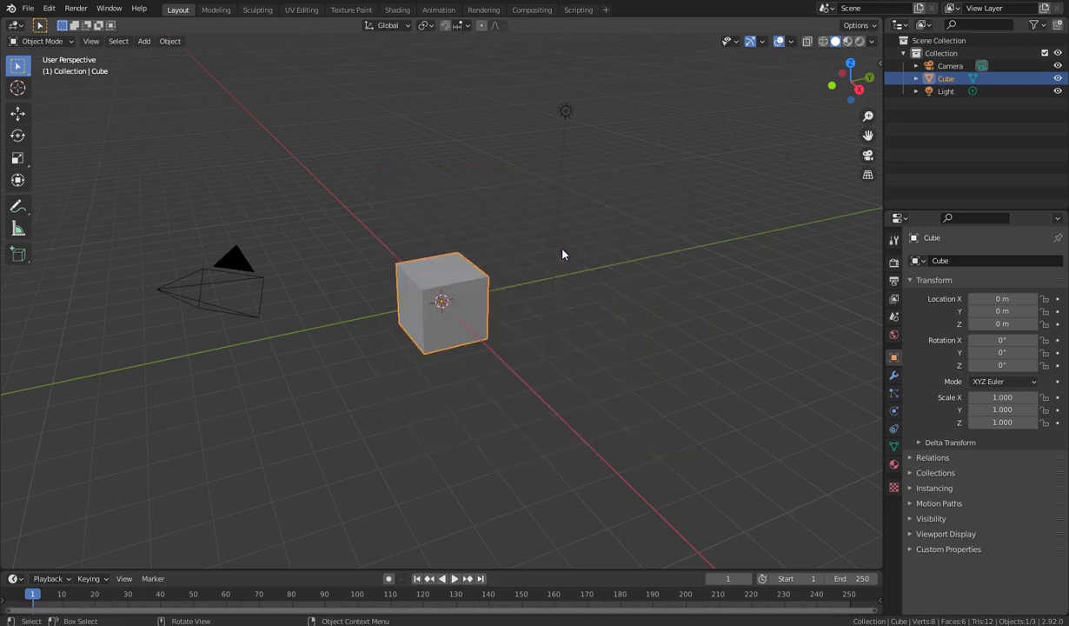
middle_click_drag(563, 382, 584, 367)
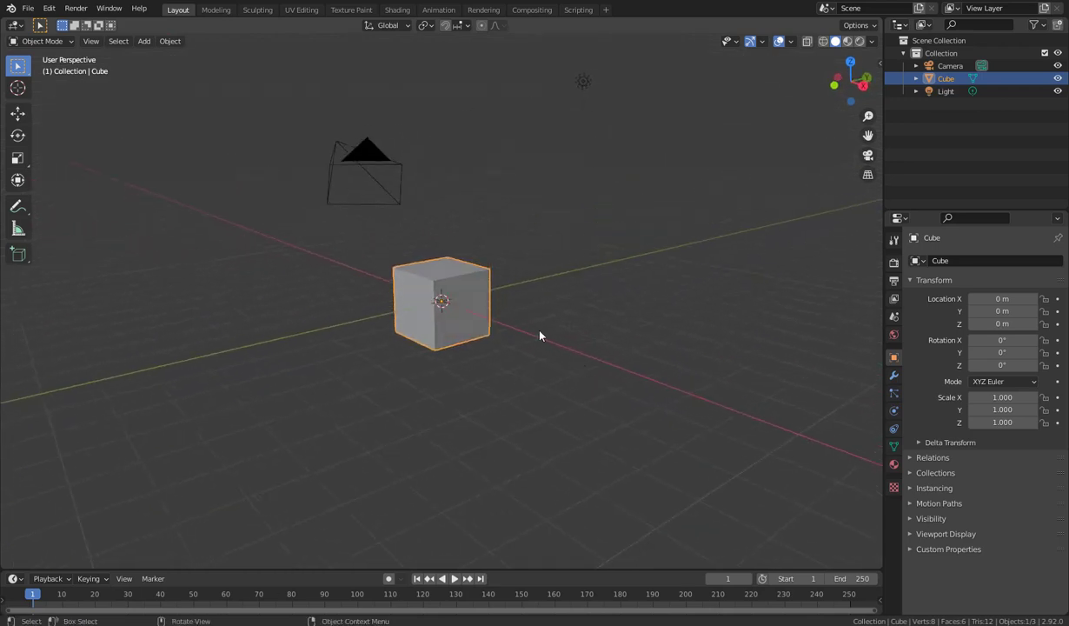
middle_click_drag(542, 334, 525, 354)
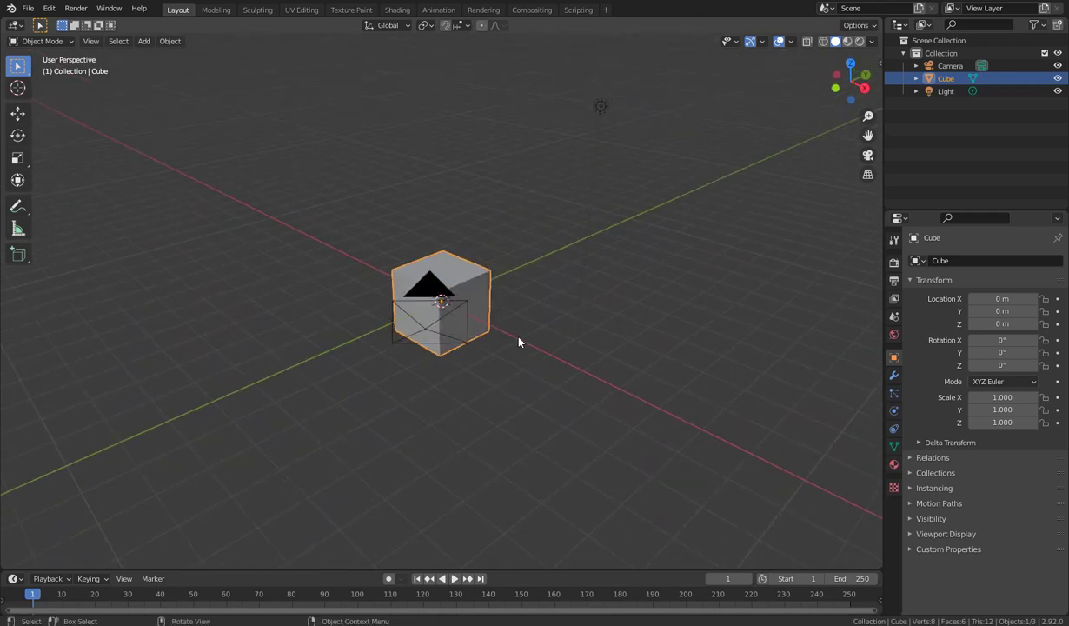
key("a")
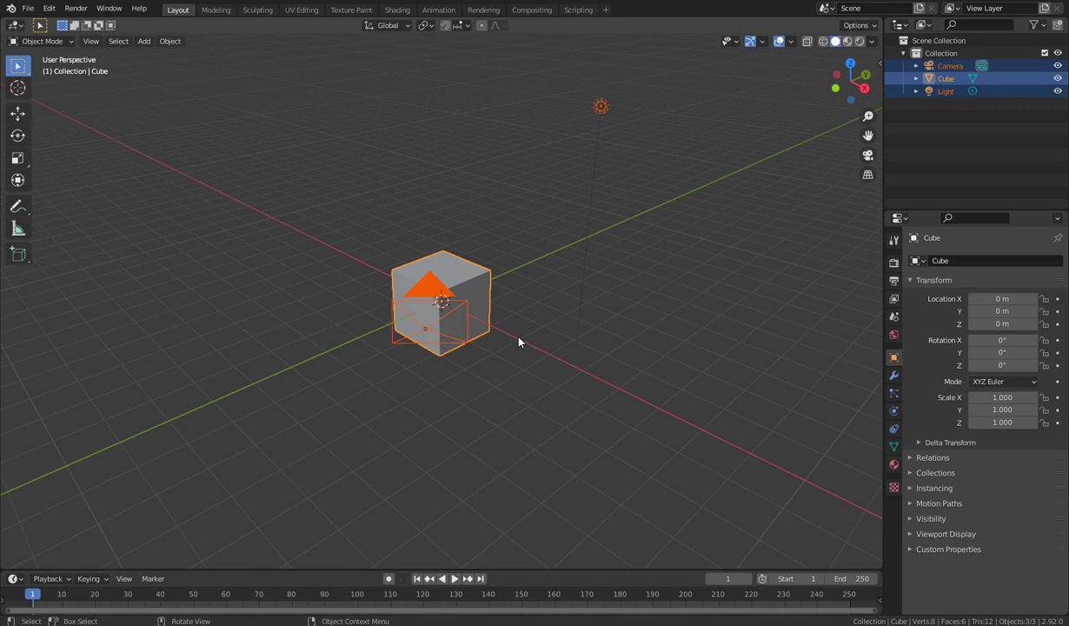
key("x")
left_click(522, 333)
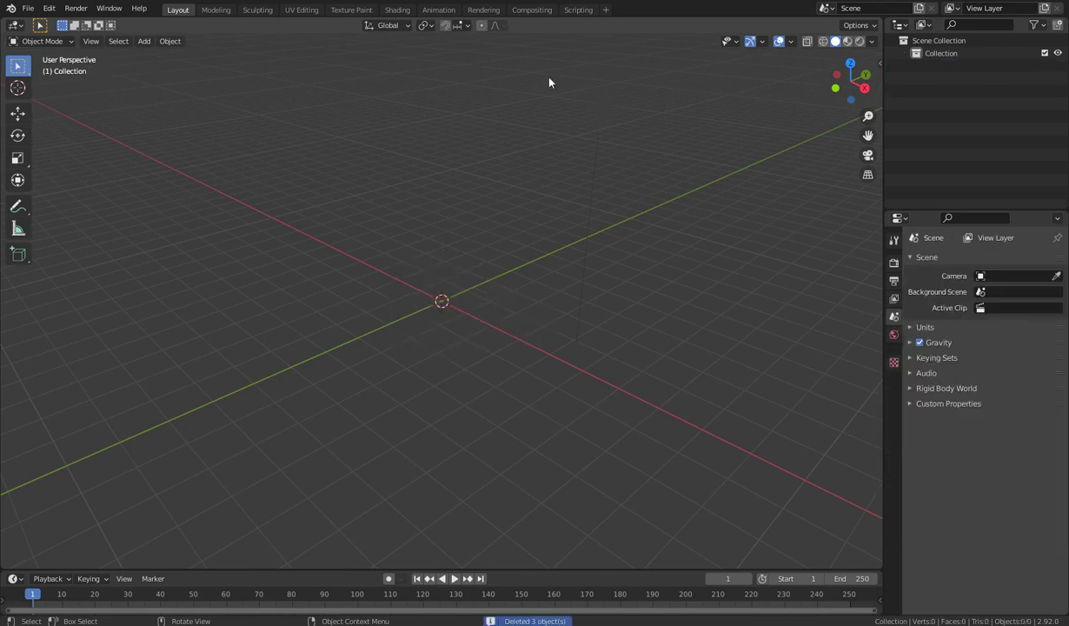
Turn on the Screencast Keys display for the 3D viewport and hide its settings again
middle_click_drag(549, 81, 702, 184)
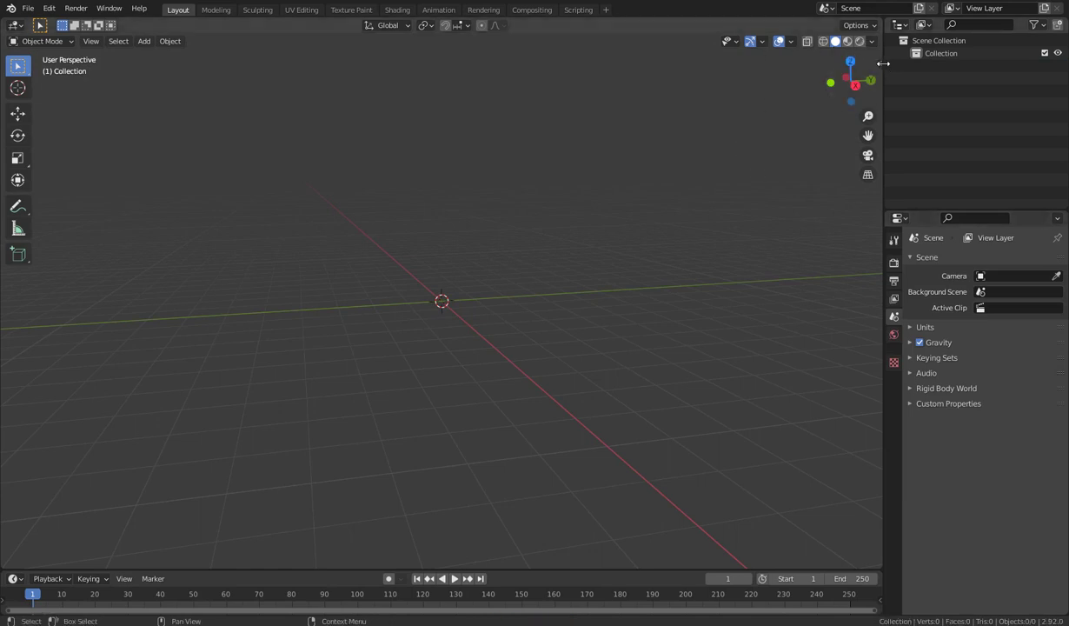
key("n")
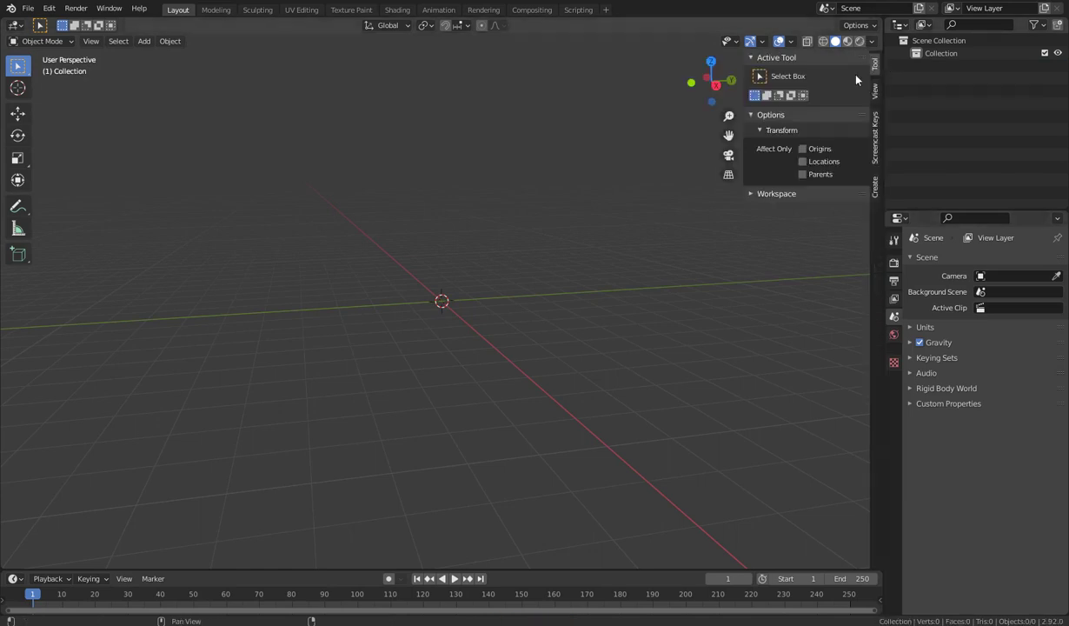
left_click(877, 155)
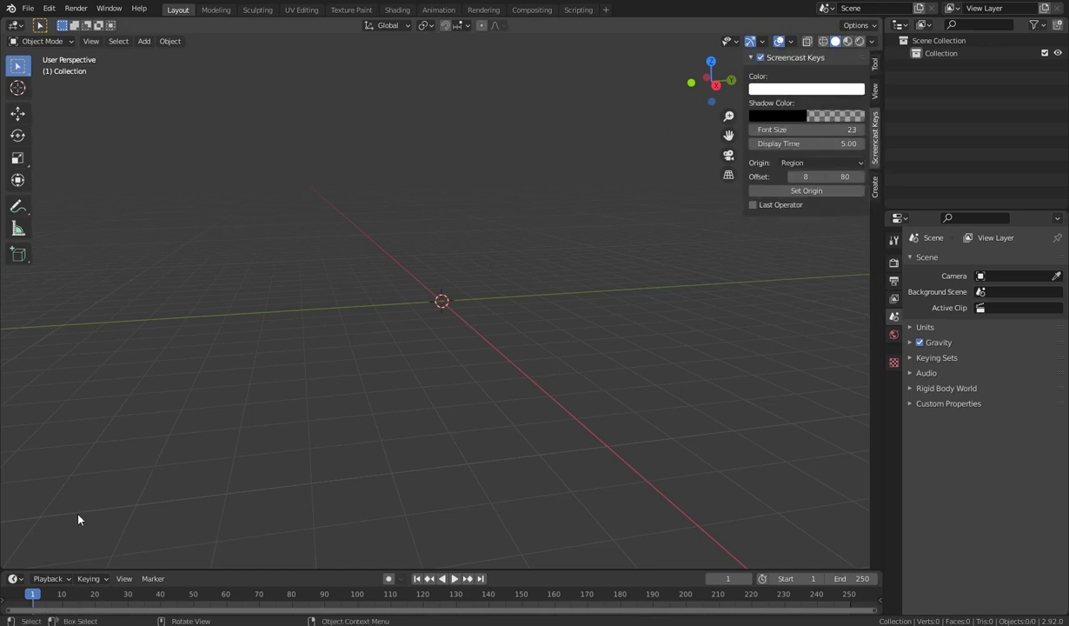
middle_click_drag(78, 519, 135, 461)
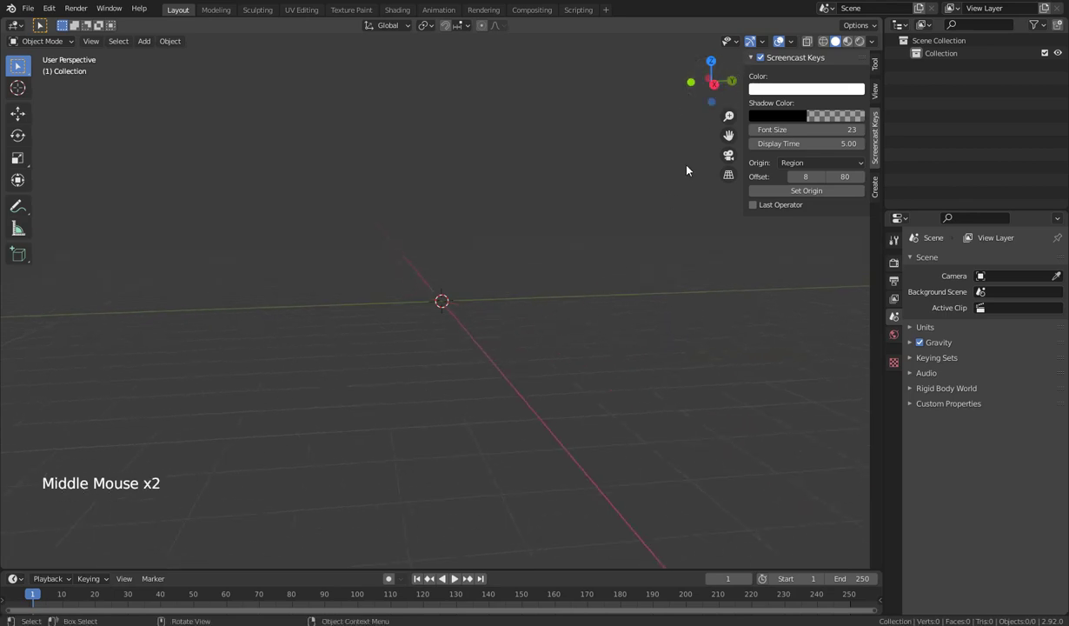
key("n")
Add a text object at the scene origin
middle_click_drag(470, 332, 431, 421)
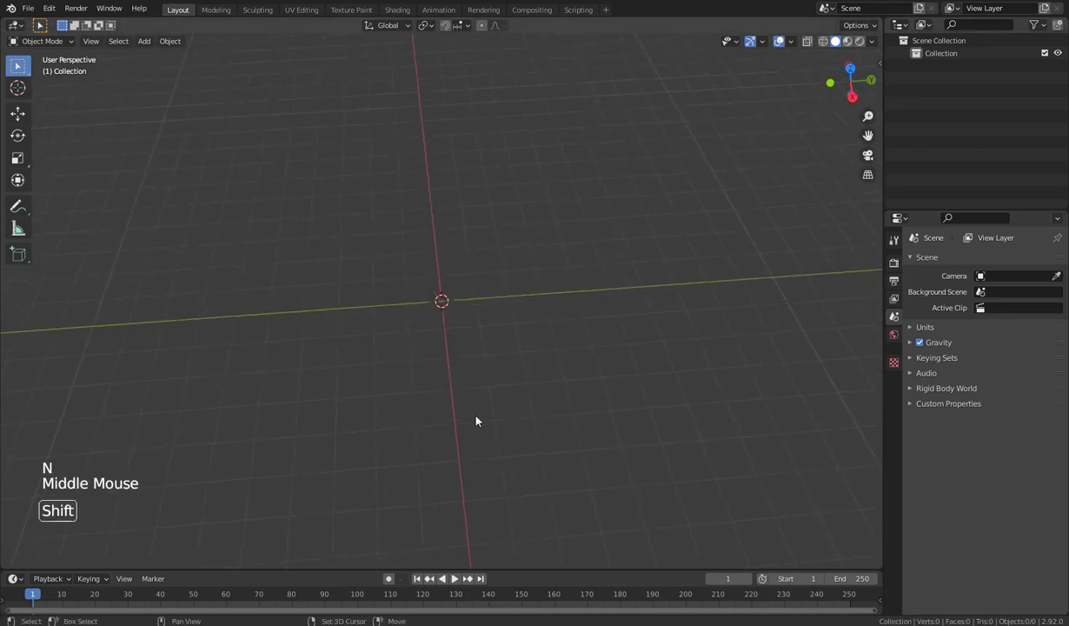
key("shift+a")
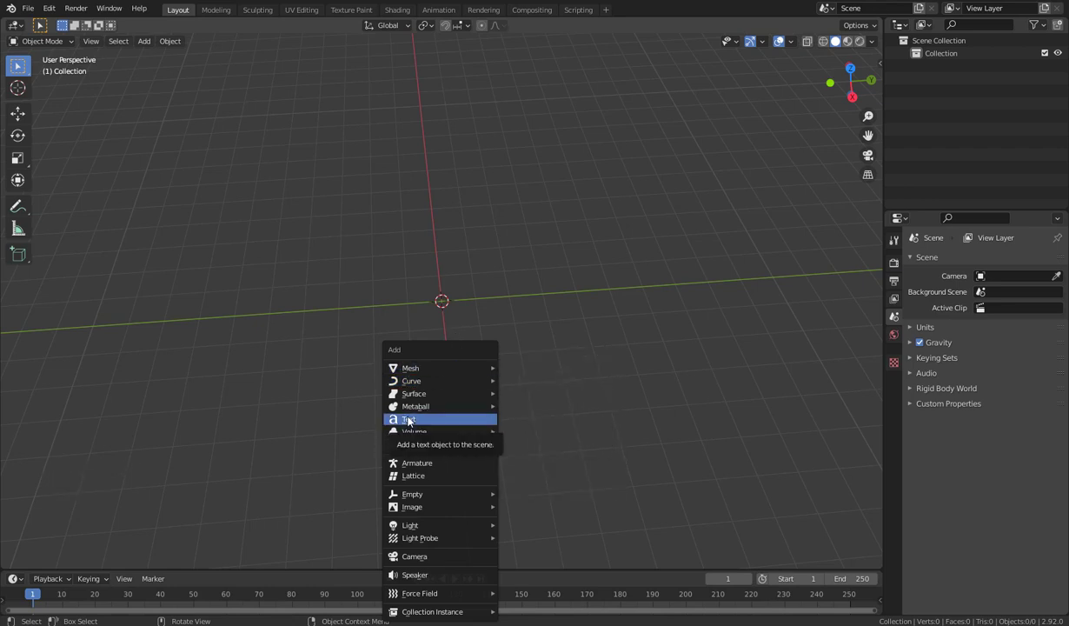
mouse_move(436, 386)
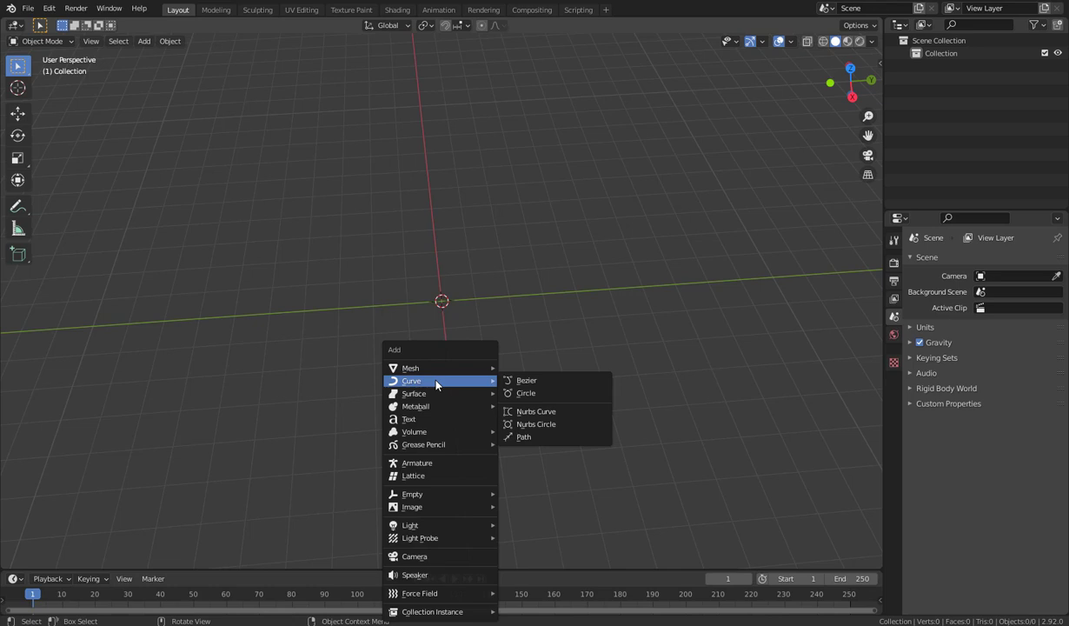
left_click(437, 425)
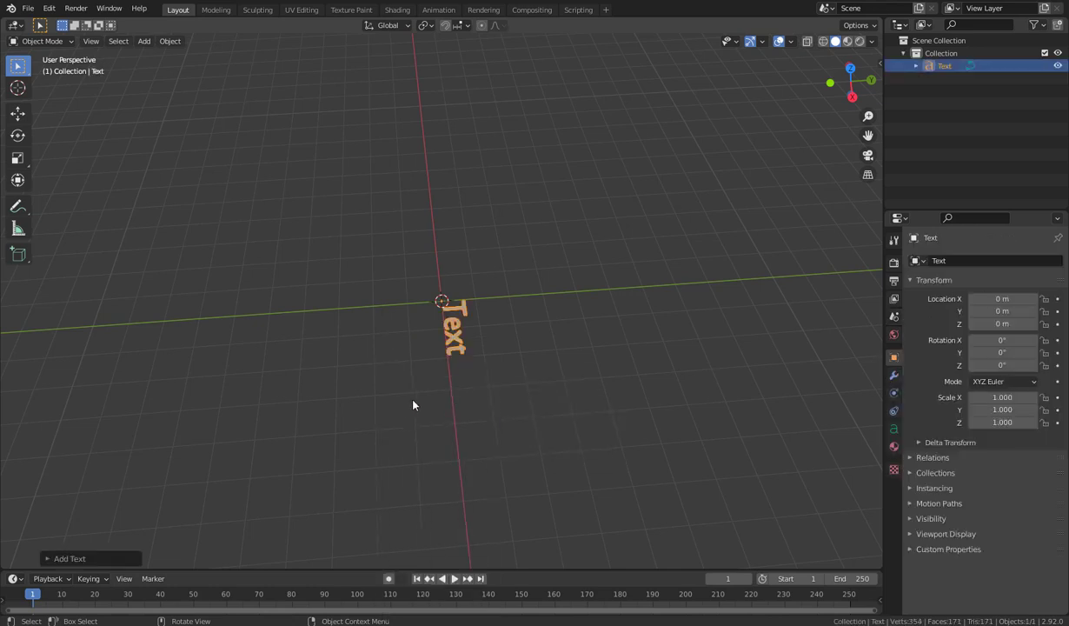
Stand the text upright by rotating it 90° about the global Z axis and 90° about the global Y axis
middle_click_drag(399, 399, 381, 355)
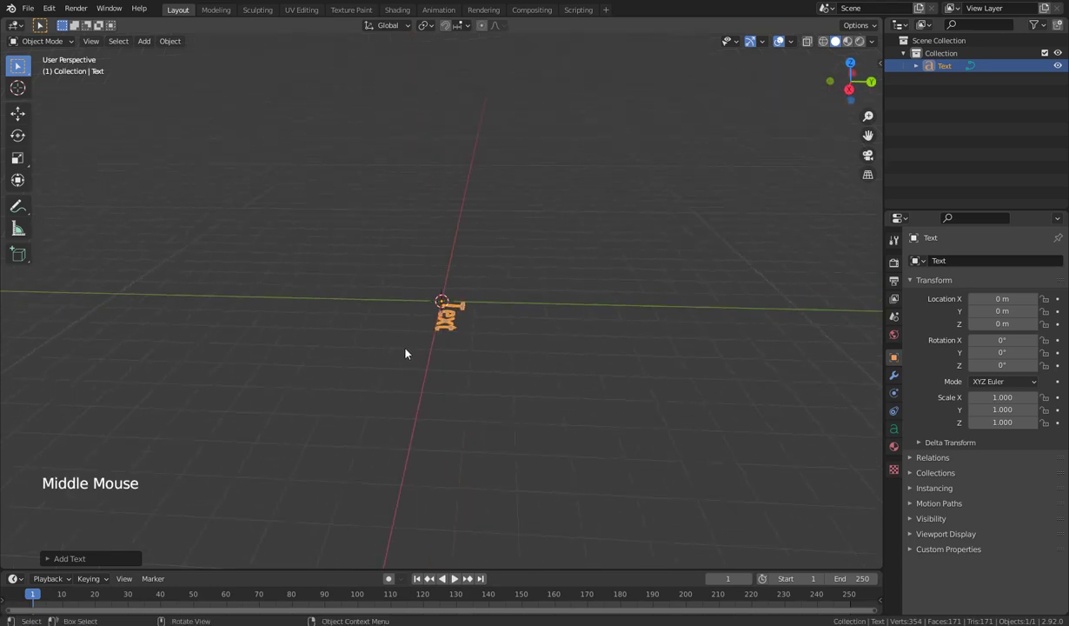
middle_click_drag(410, 366, 455, 346)
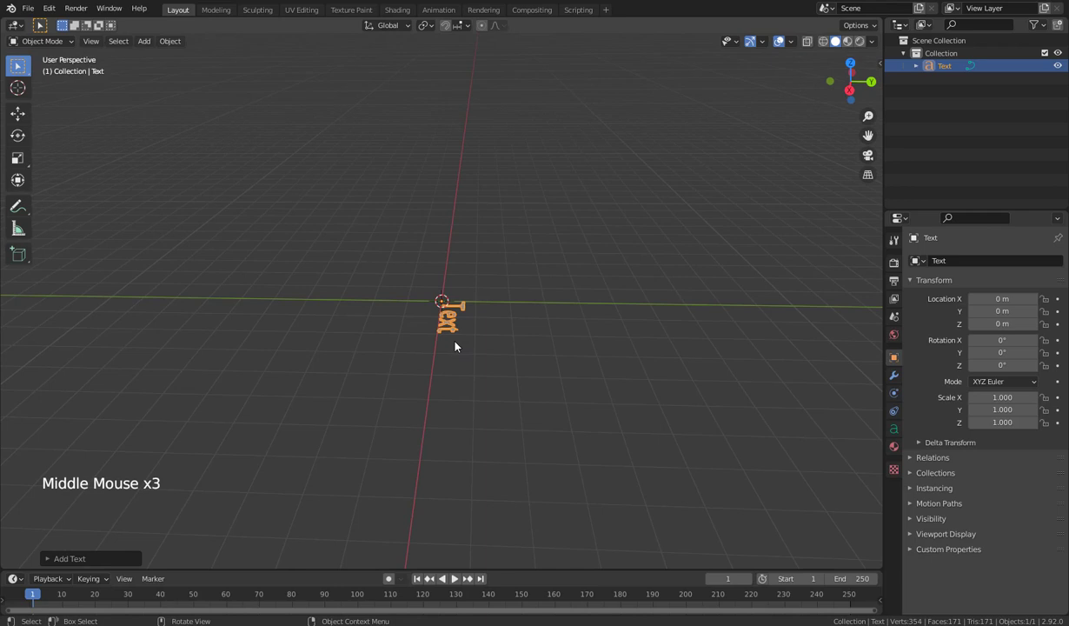
key("r")
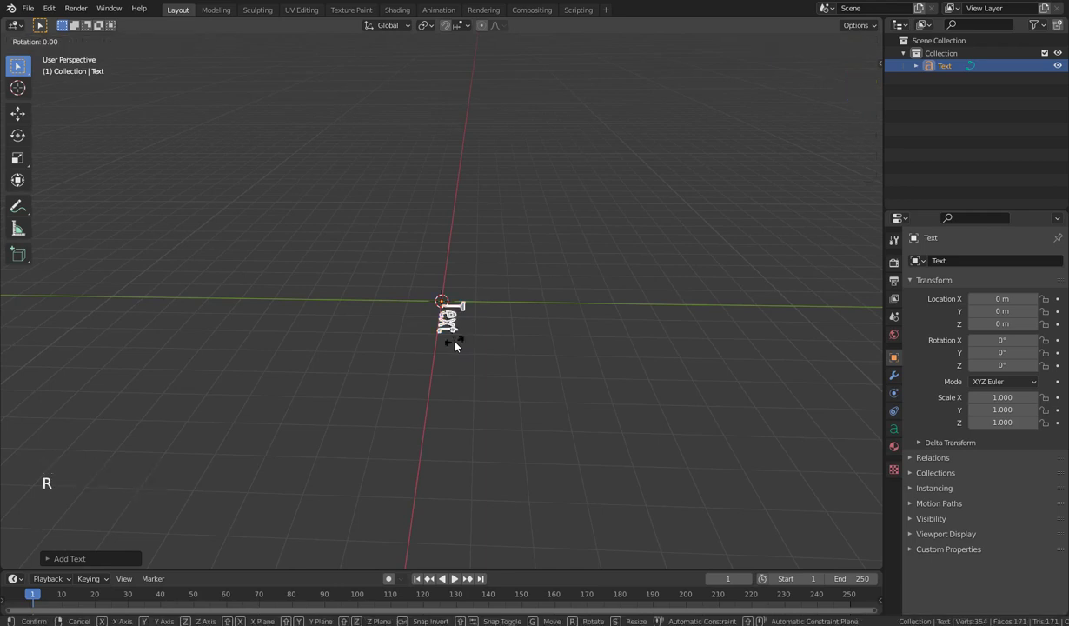
type("z90")
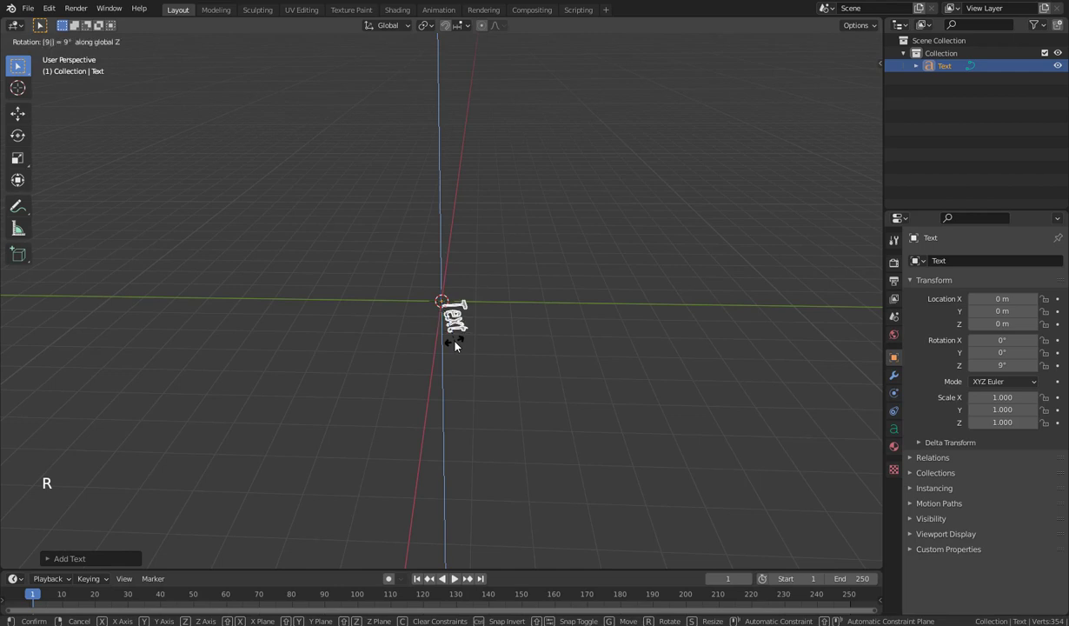
key("Return")
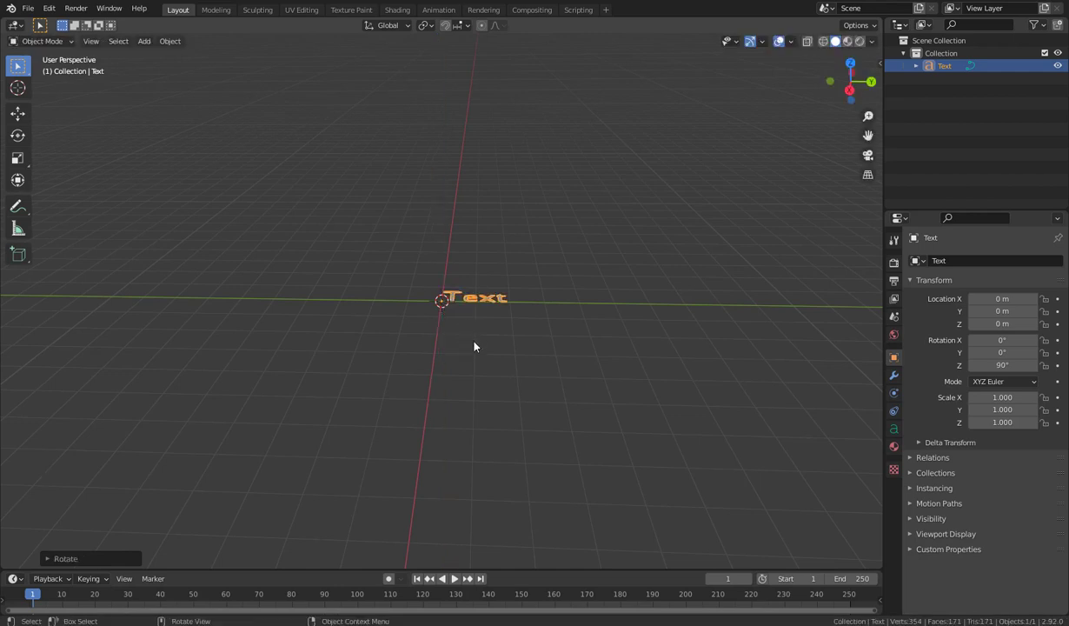
key("r")
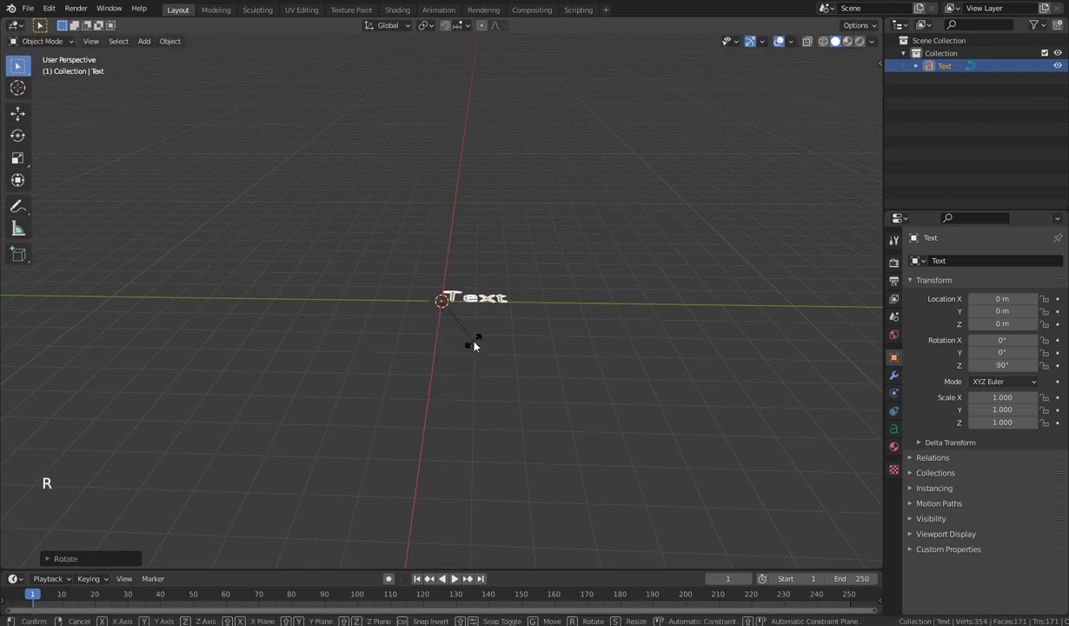
type("y90")
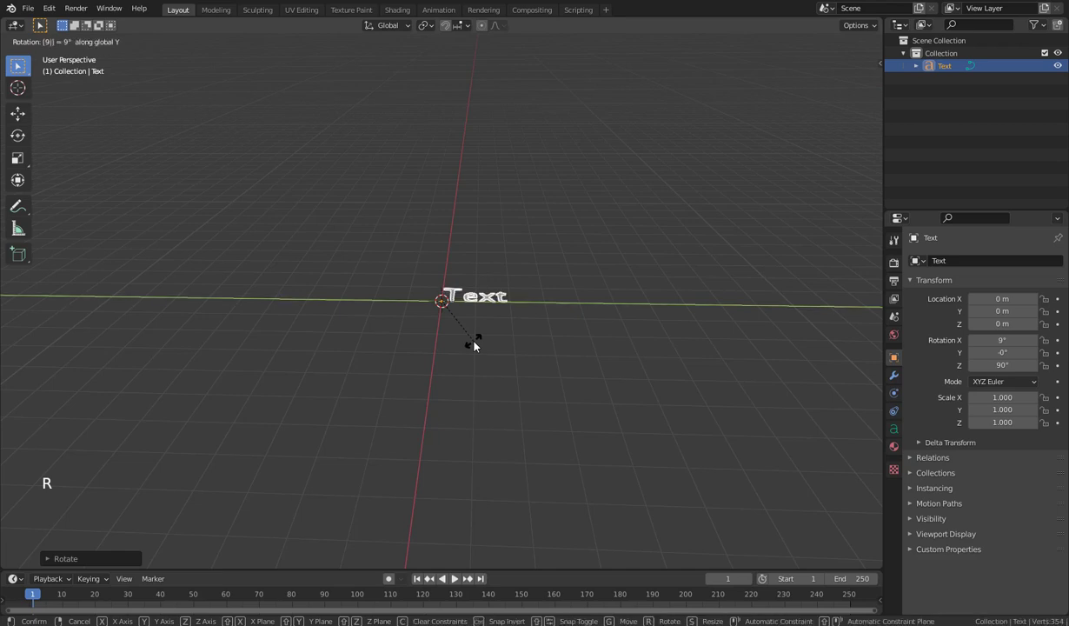
key("Return")
Frame the text object, enter its Edit Mode and delete all the default characters
scroll(474, 346, "up", 5)
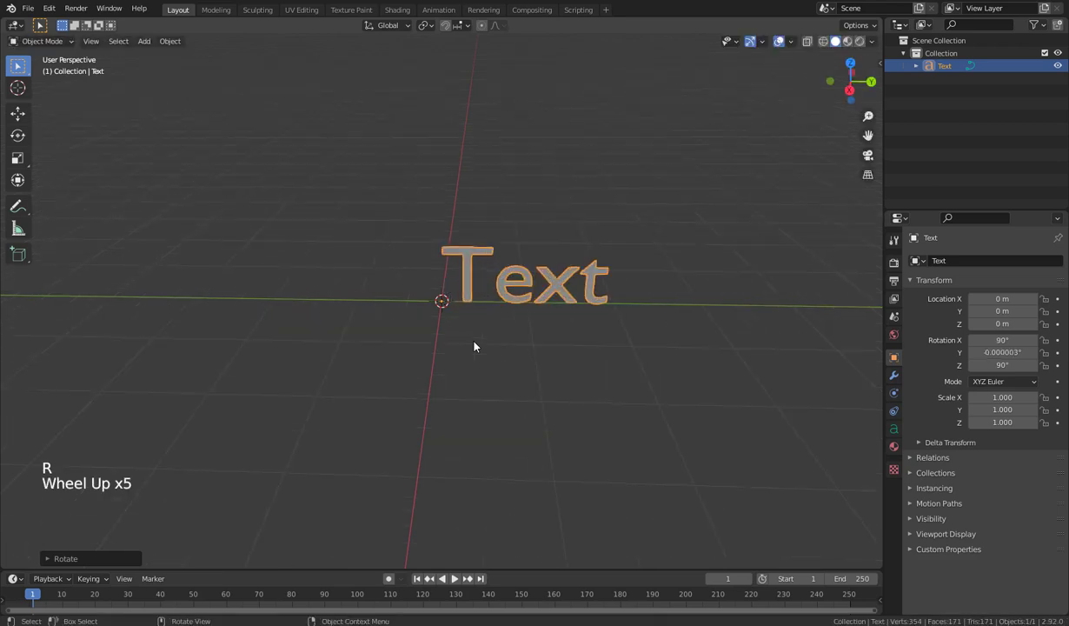
scroll(474, 346, "down", 3)
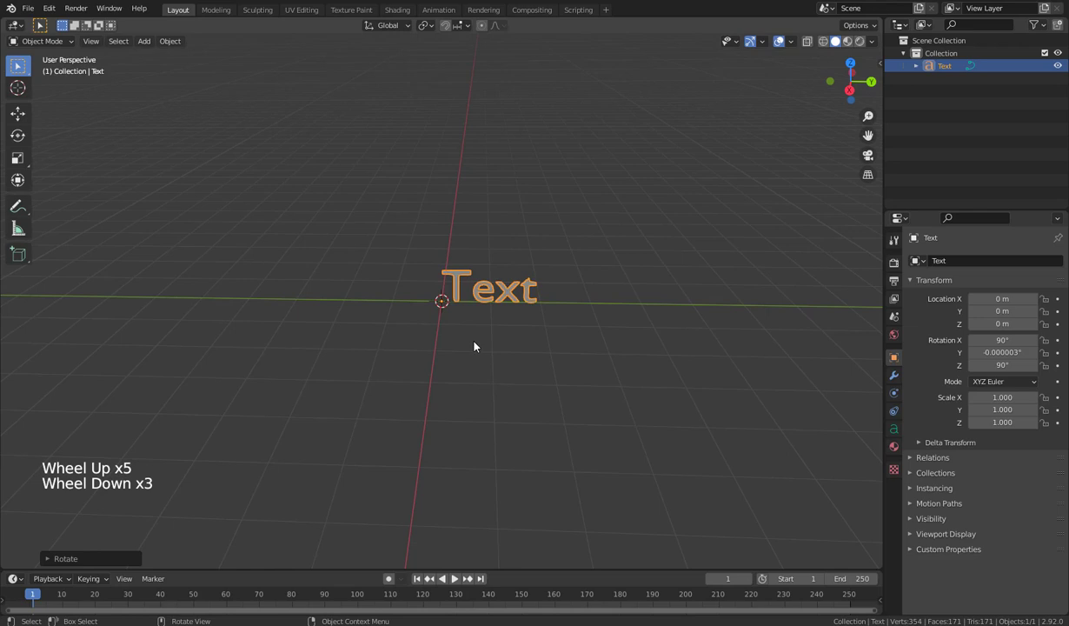
key("KP_Decimal")
mouse_move(475, 344)
middle_mouse_down()
mouse_move(487, 346)
mouse_move(460, 376)
mouse_move(478, 357)
mouse_move(475, 365)
middle_mouse_up()
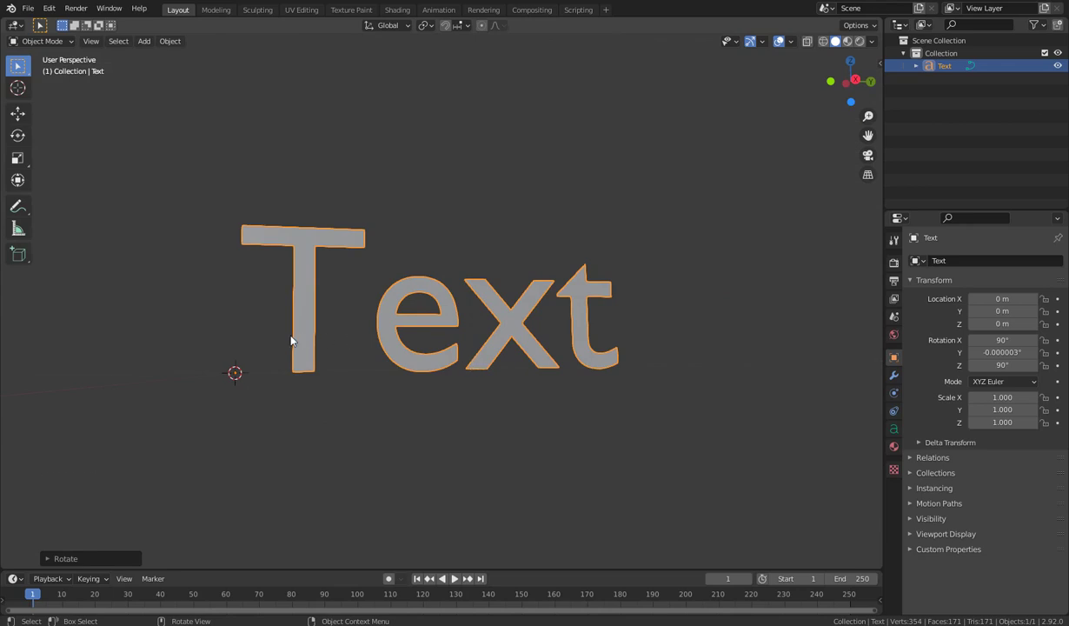
key("Tab")
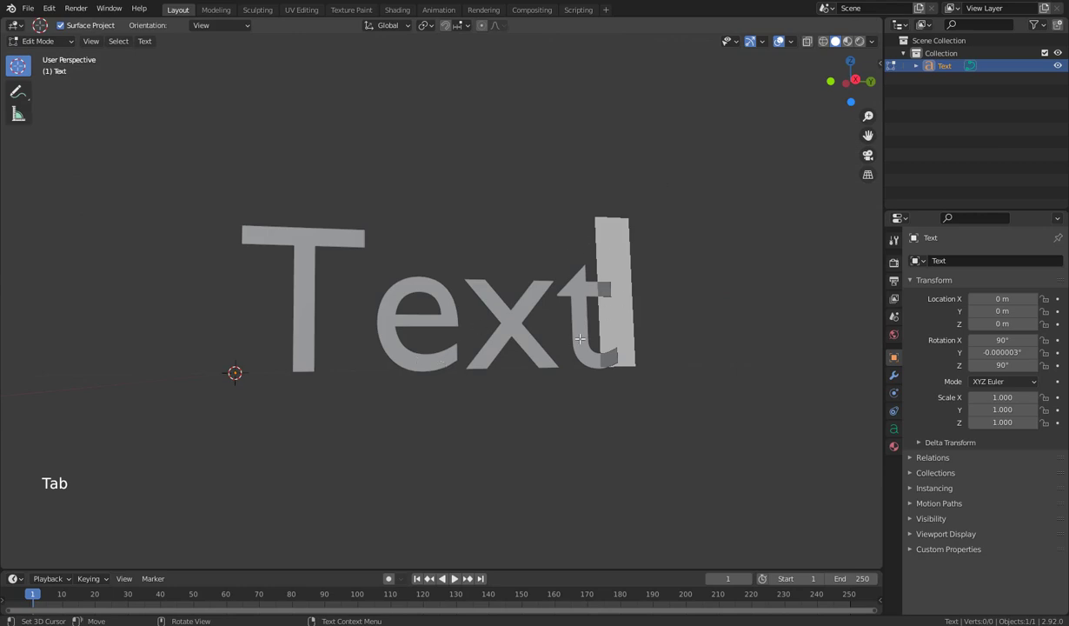
key("BackSpace")
key("BackSpace")
key("BackSpace")
key("BackSpace")
key("BackSpace")
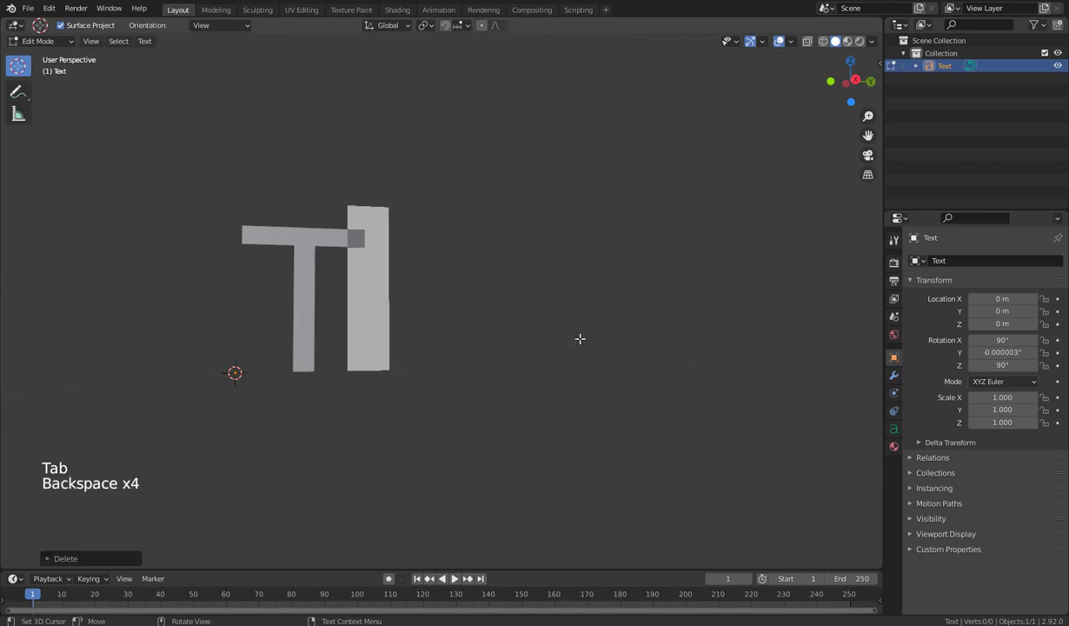
Enter "HBT DIGI" as the text object's content and return to Object Mode
scroll(529, 346, "down", 1)
scroll(530, 346, "down", 1)
middle_click_drag(529, 346, 491, 404)
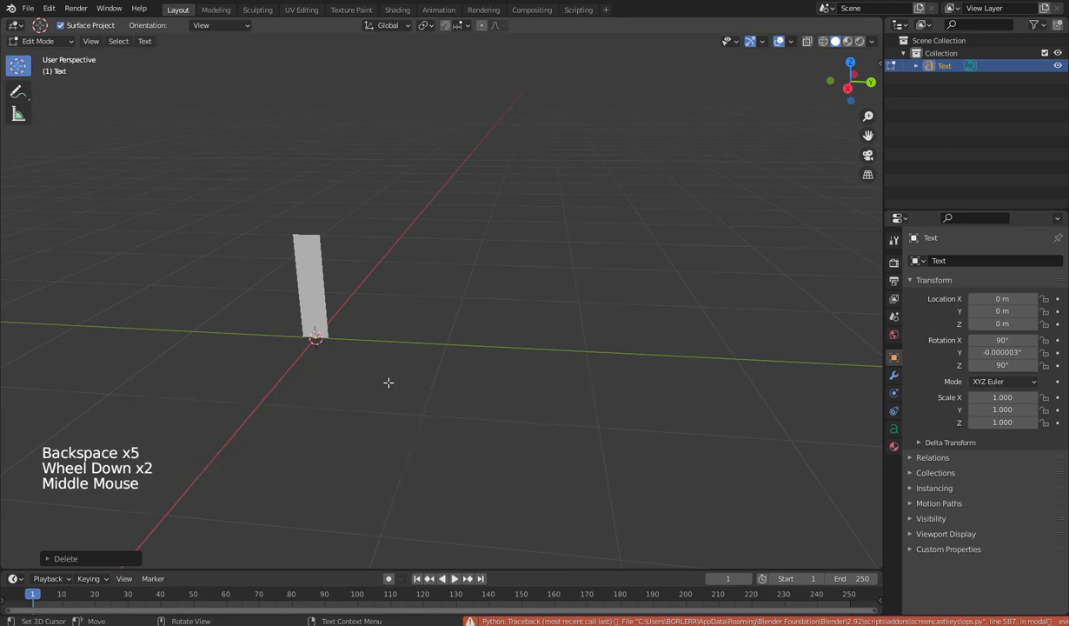
type("HB")
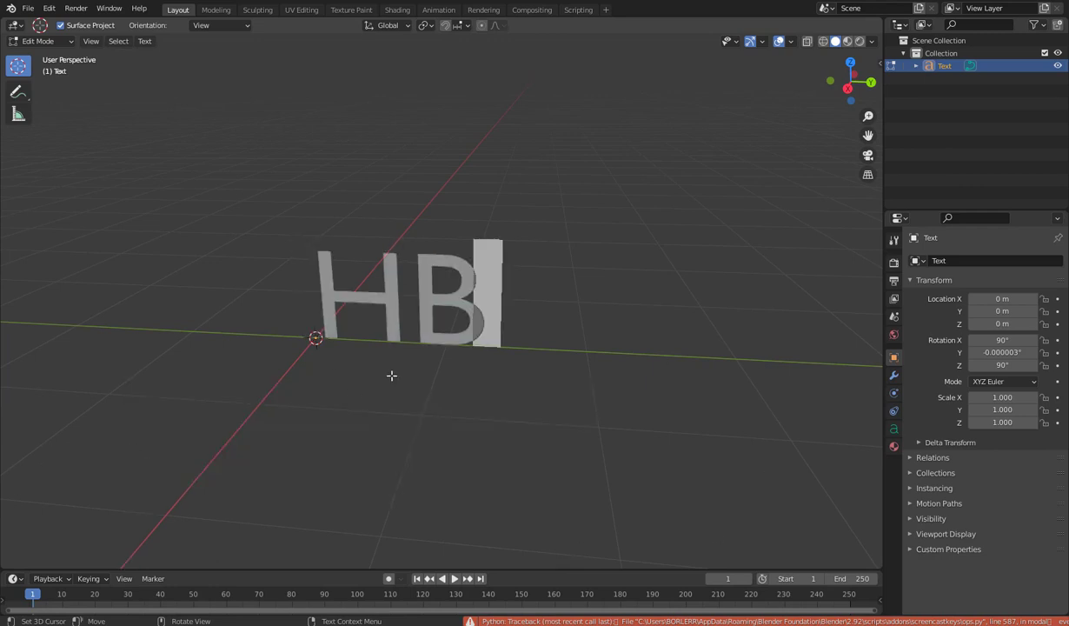
type("T D")
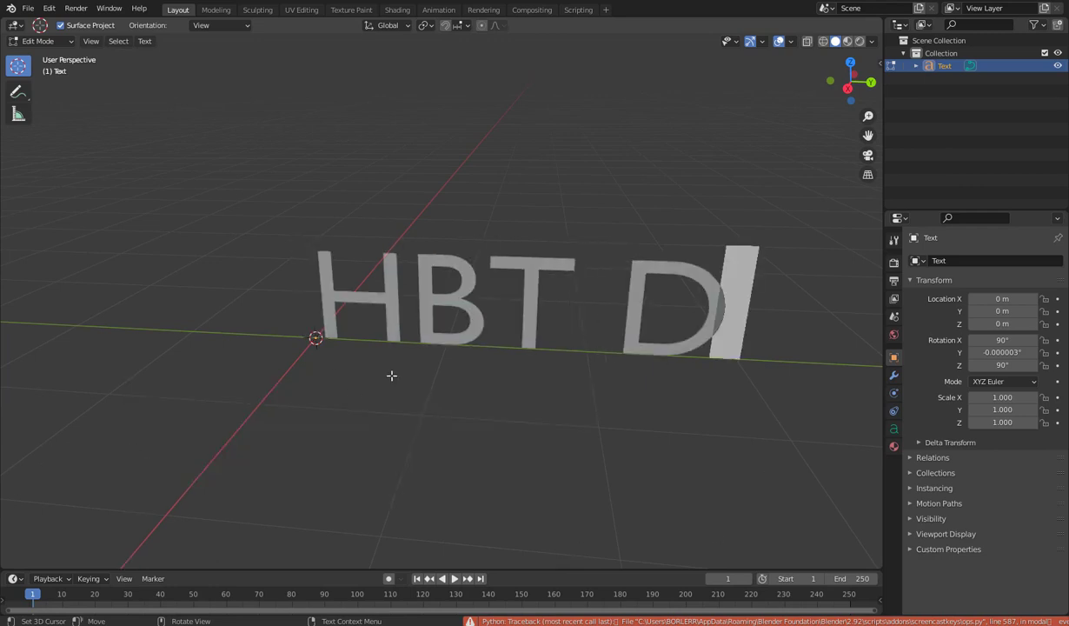
scroll(392, 375, "up", 2)
type("IC")
scroll(393, 374, "down", 3)
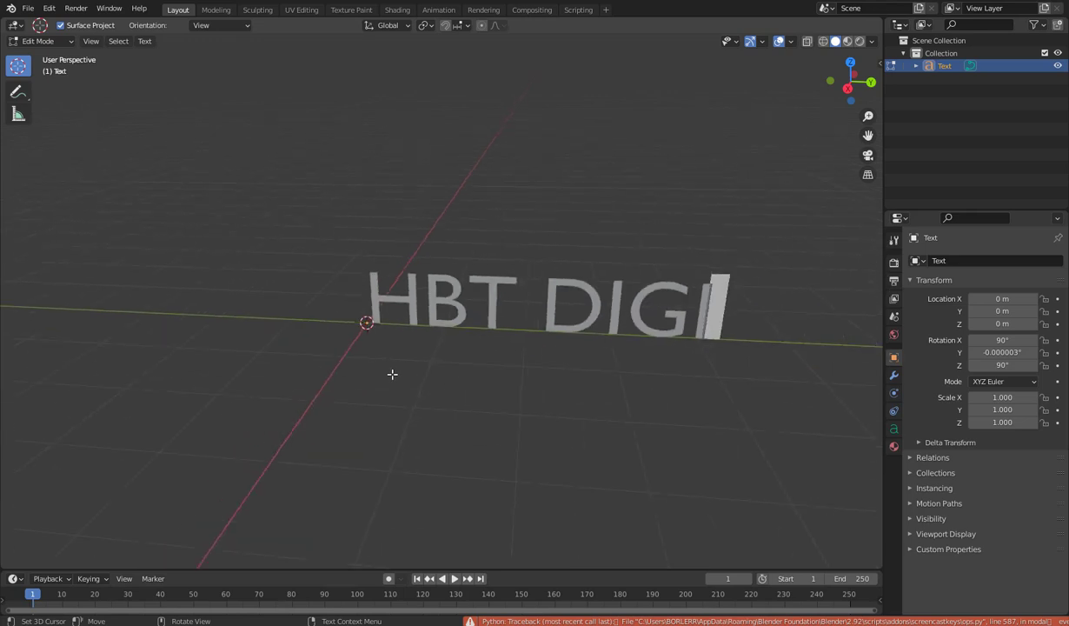
type("I")
mouse_move(391, 372)
middle_mouse_down()
mouse_move(422, 375)
mouse_move(410, 368)
middle_mouse_up()
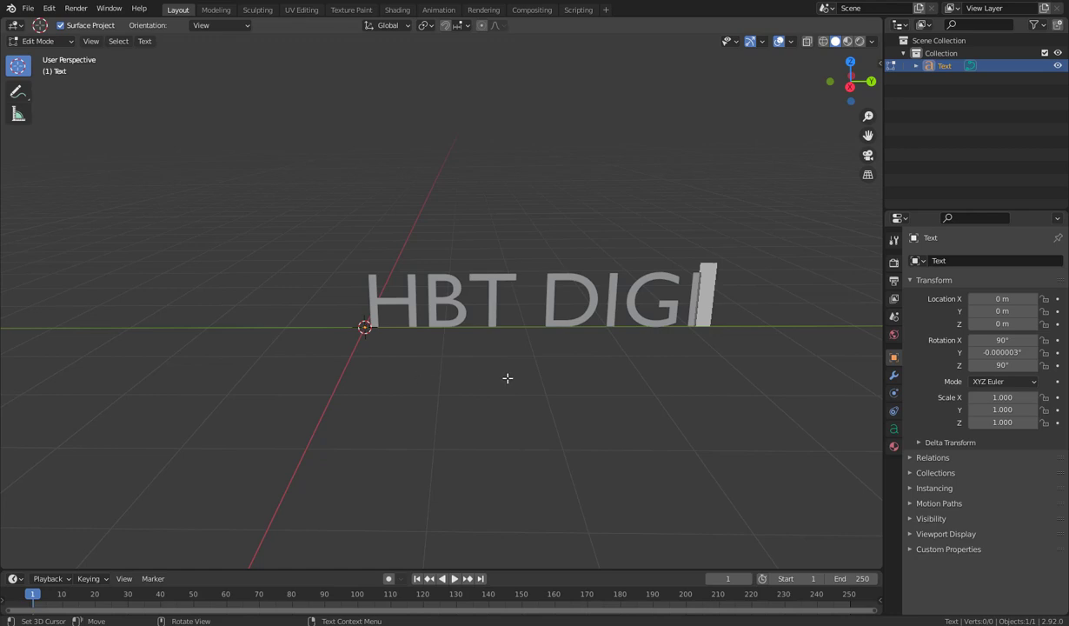
key("Tab")
middle_click_drag(425, 397, 483, 305)
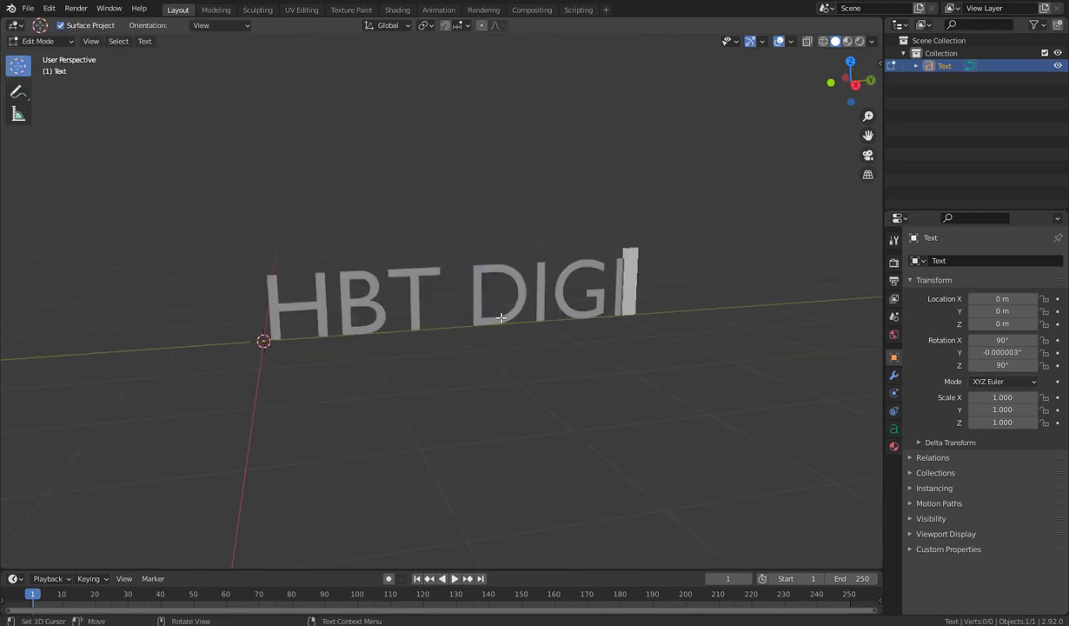
right_click(459, 303)
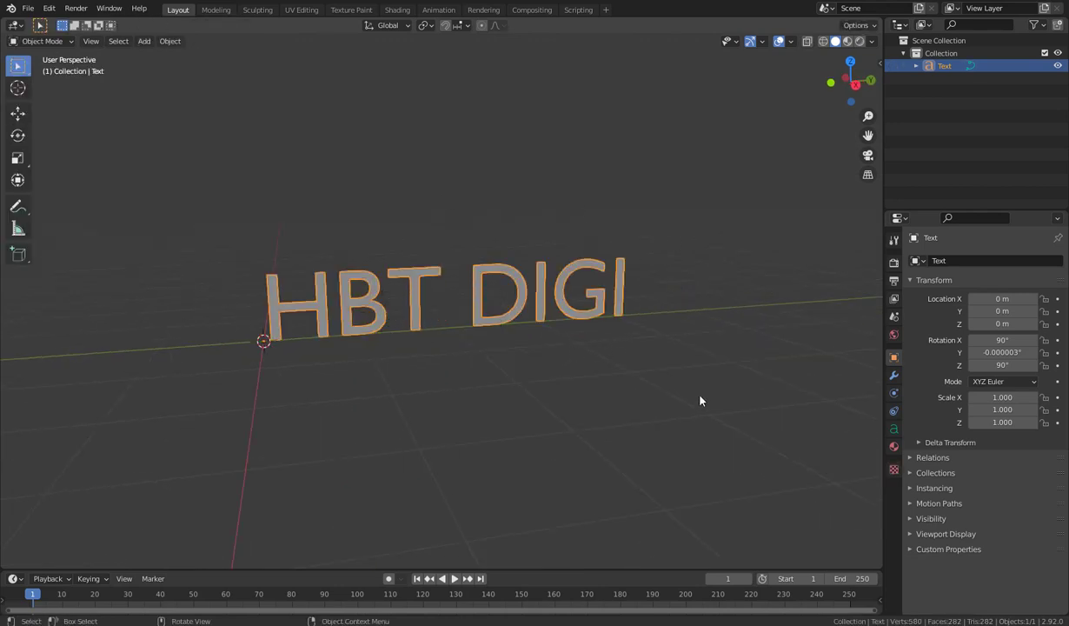
Set the Resolution Preview of the "HBT DIGI" text's shape to 1
left_click(894, 430)
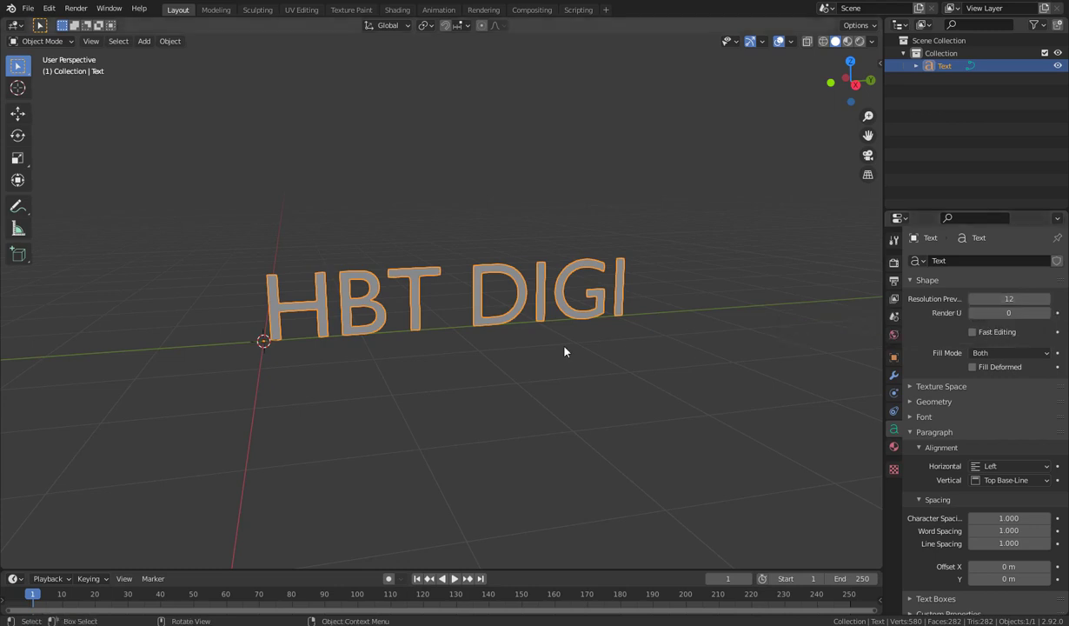
key("Tab")
middle_click_drag(460, 355, 731, 312)
key("Tab")
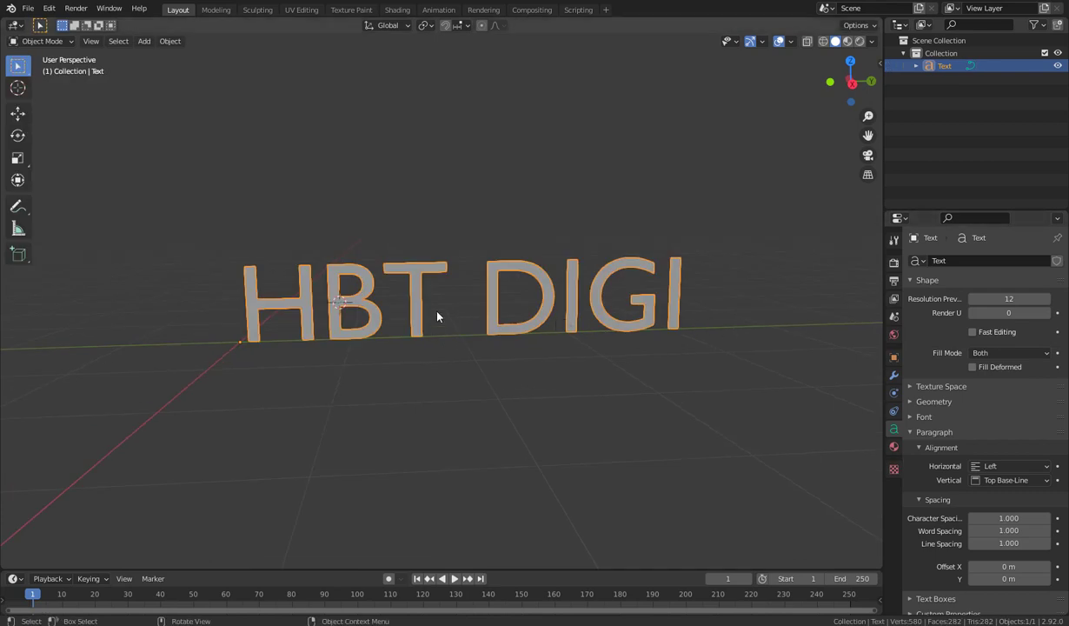
left_click(1009, 298)
type("1")
key("Return")
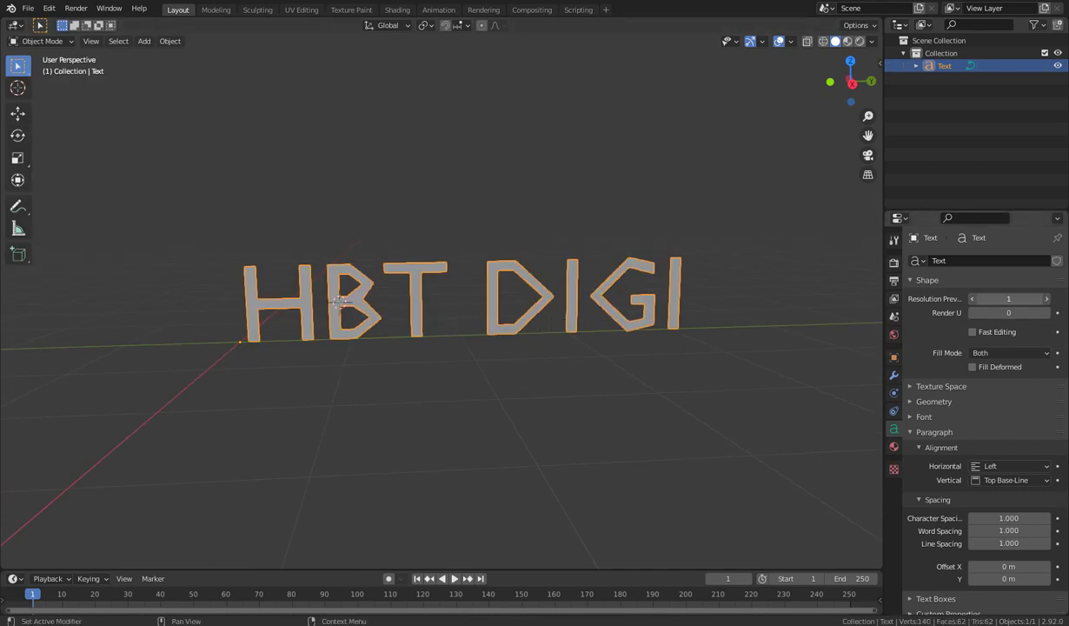
Undo the last resolution change and set the text's Resolution Preview to 8
key("ctrl+z")
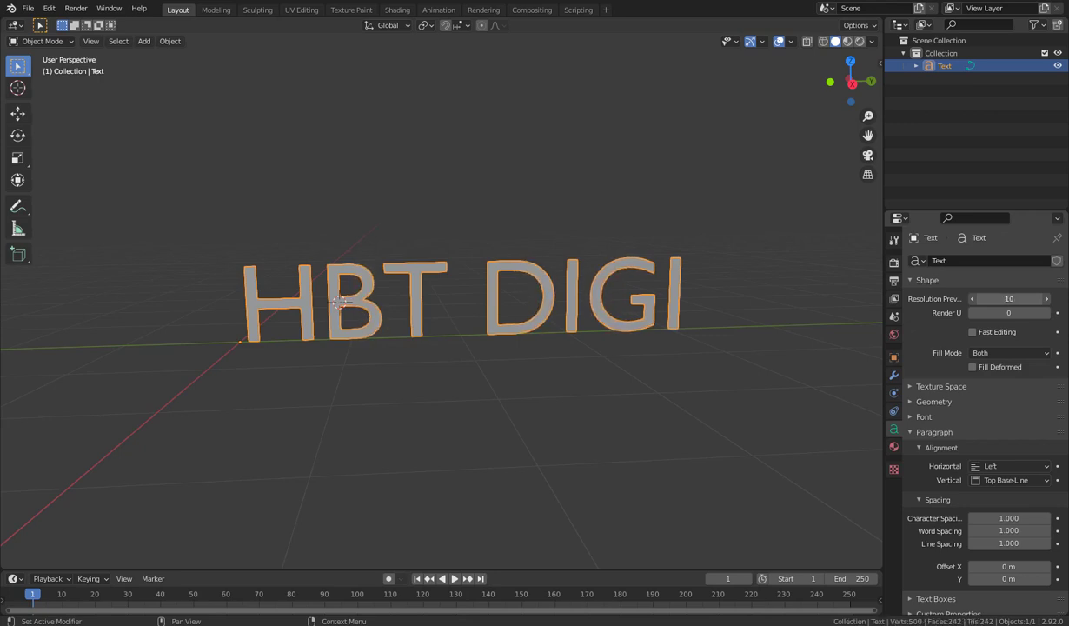
mouse_move(1008, 298)
left_mouse_down()
mouse_move(973, 298)
mouse_move(1004, 298)
left_mouse_up()
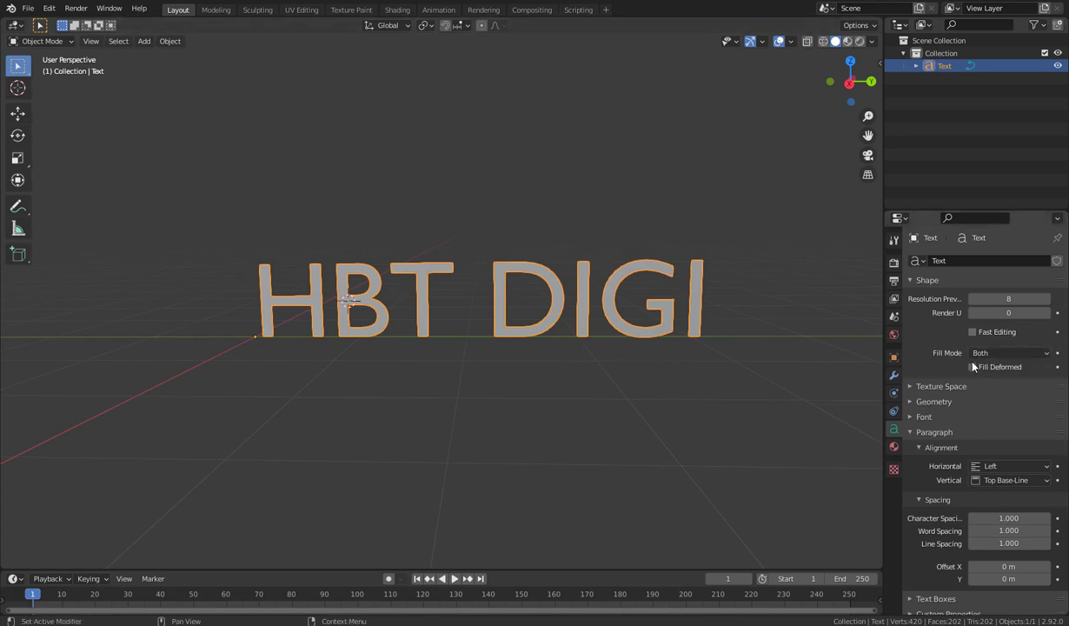
Try the Back and None fill modes on the text shape and return the Fill Mode to Both
left_click(1024, 357)
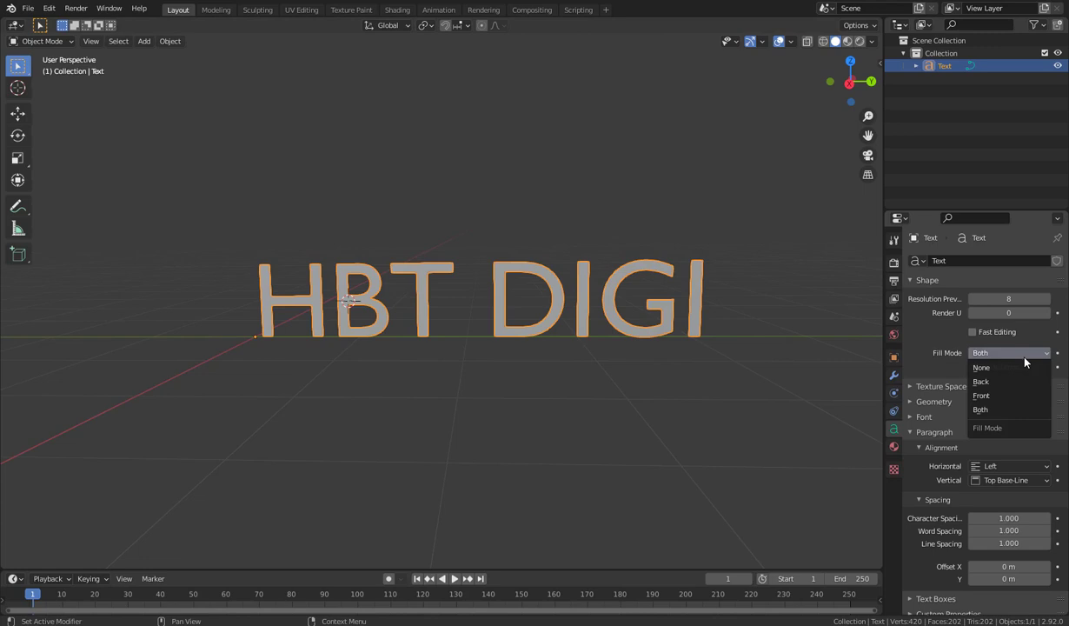
left_click(982, 382)
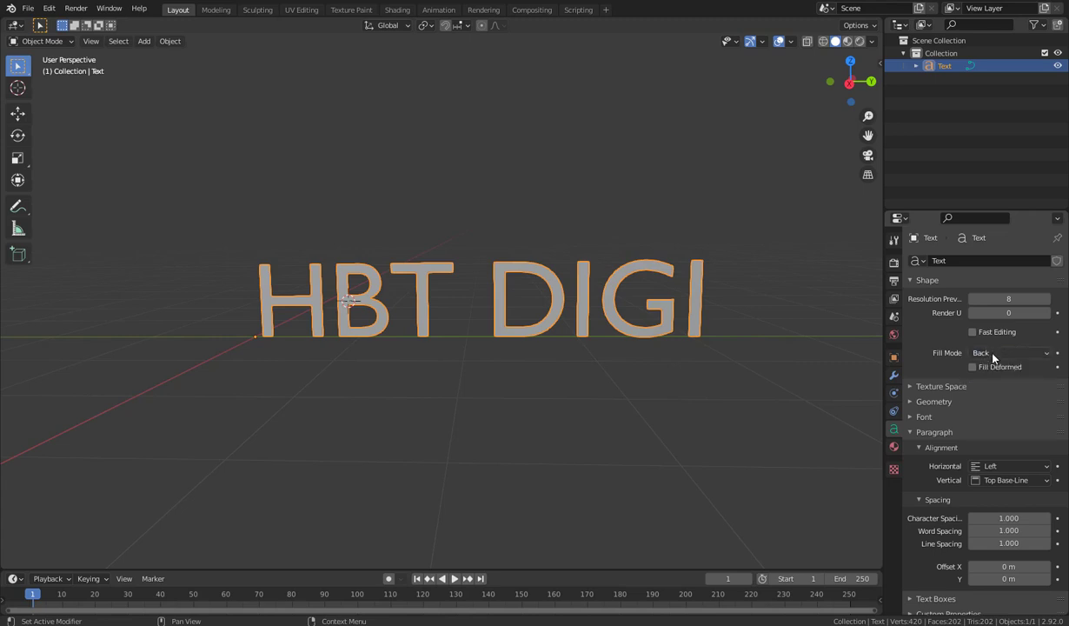
left_click(996, 353)
left_click(992, 368)
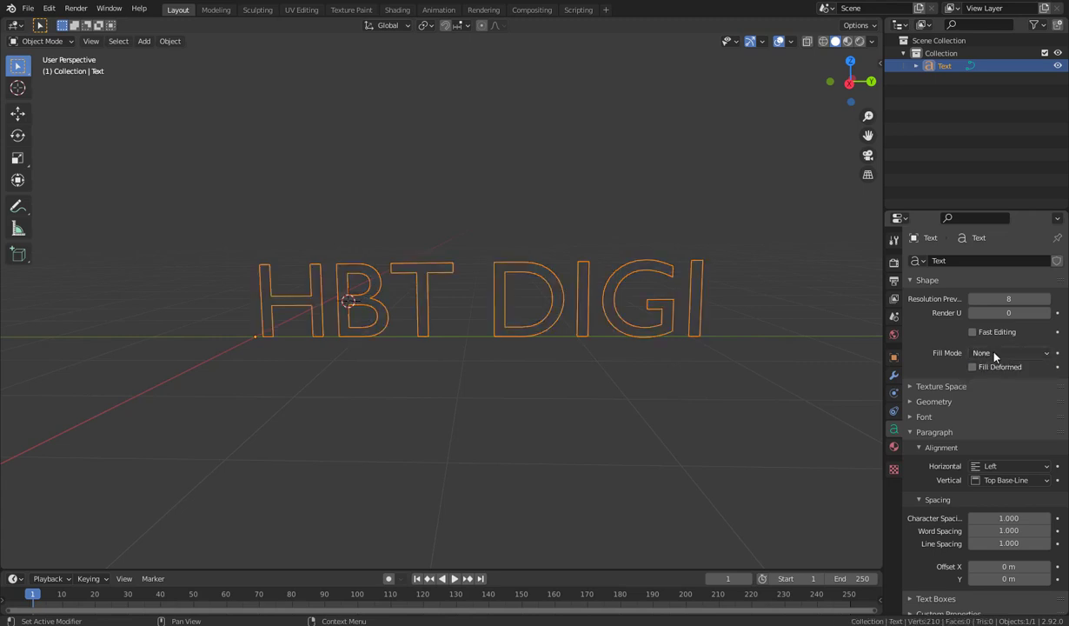
middle_click_drag(398, 354, 391, 405)
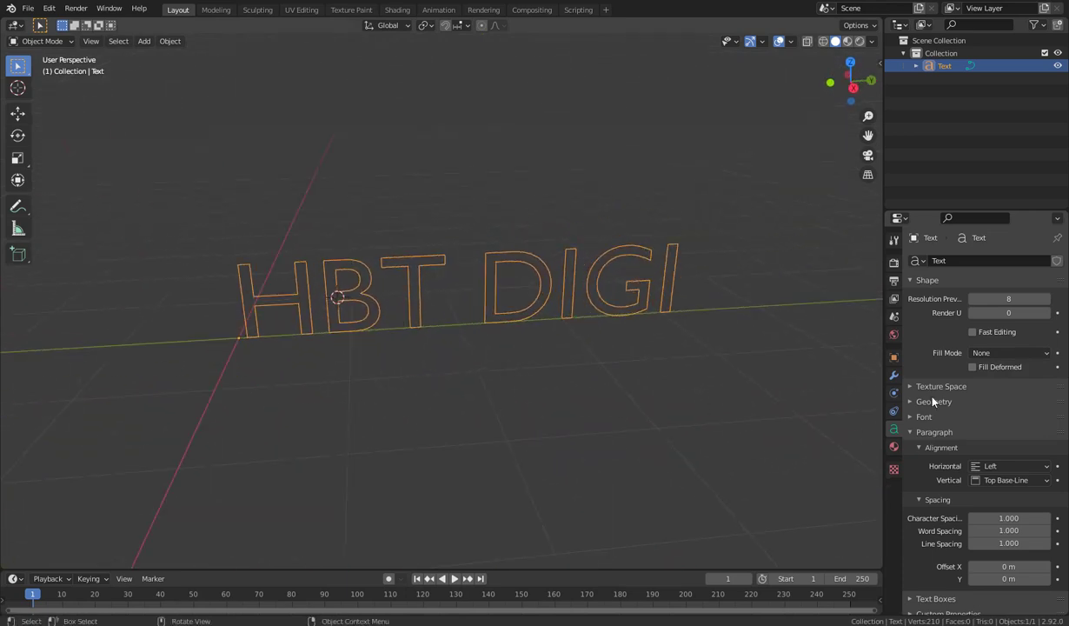
left_click(998, 353)
left_click(984, 410)
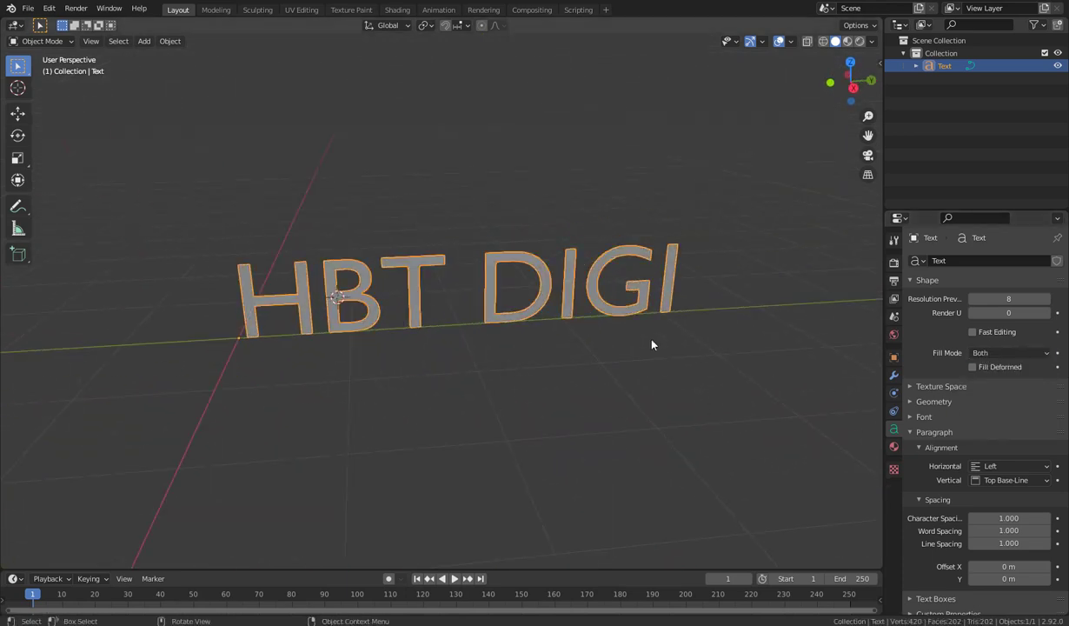
Try the Front fill mode on the text, look at it from another angle and restore Both
middle_click_drag(652, 342, 769, 327)
left_click(987, 351)
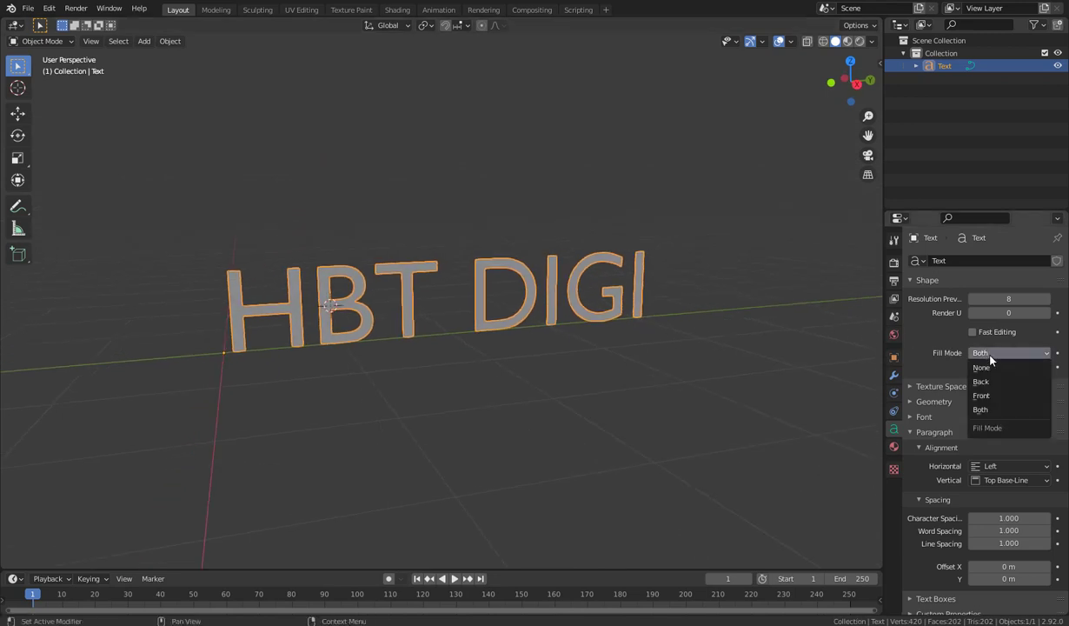
left_click(954, 397)
middle_click_drag(750, 378, 455, 375)
left_click(988, 353)
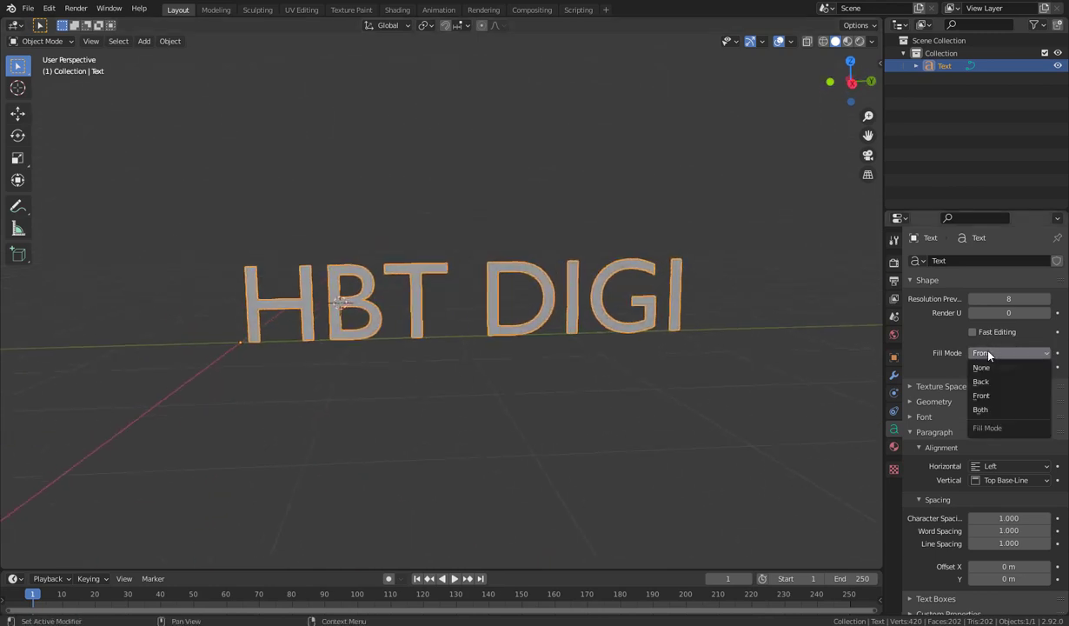
left_click(981, 409)
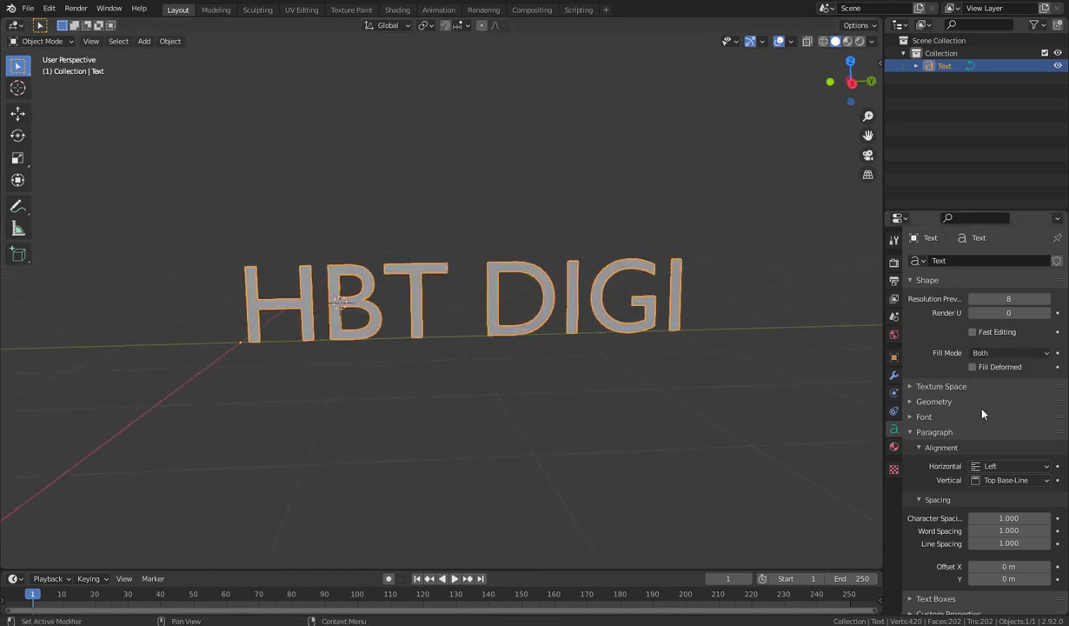
left_click(911, 391)
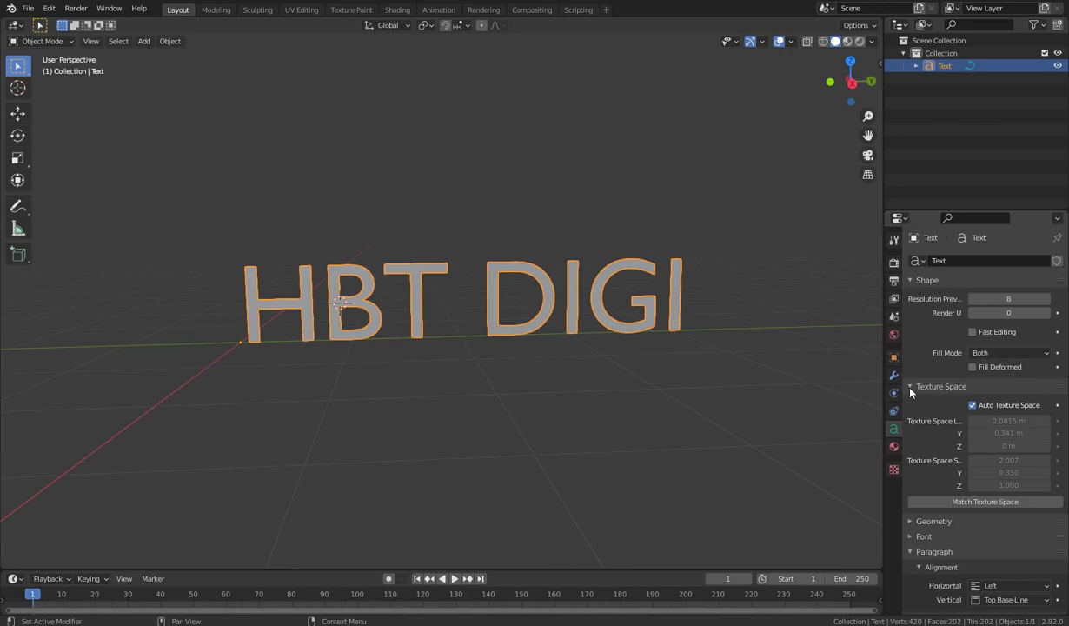
left_click(911, 388)
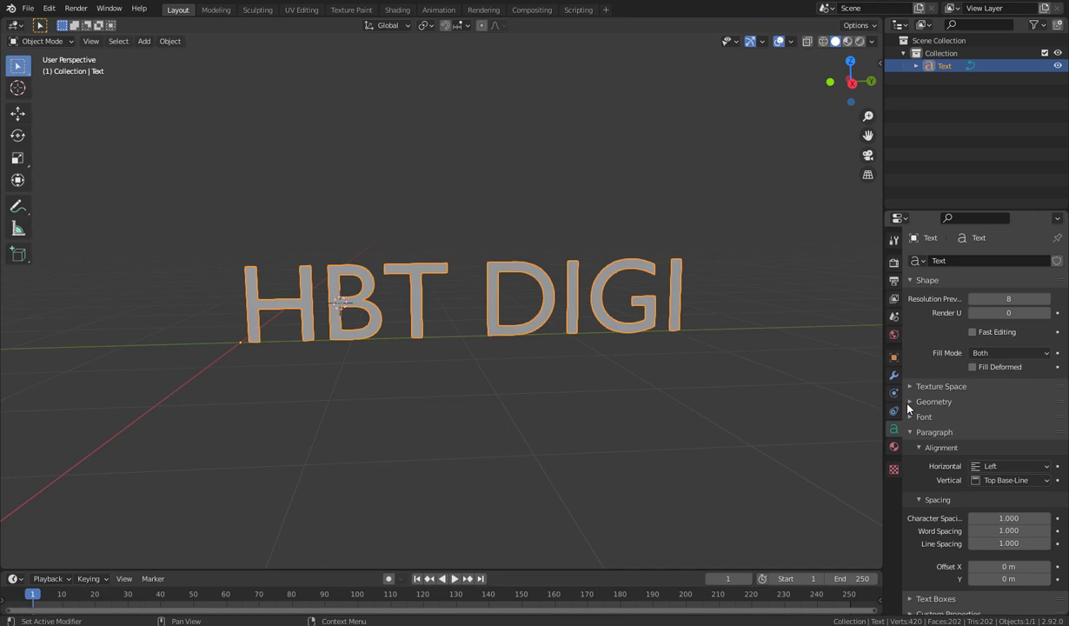
Give the text's geometry an Extrude of 0.06 m with an Offset of 0 m
left_click(909, 403)
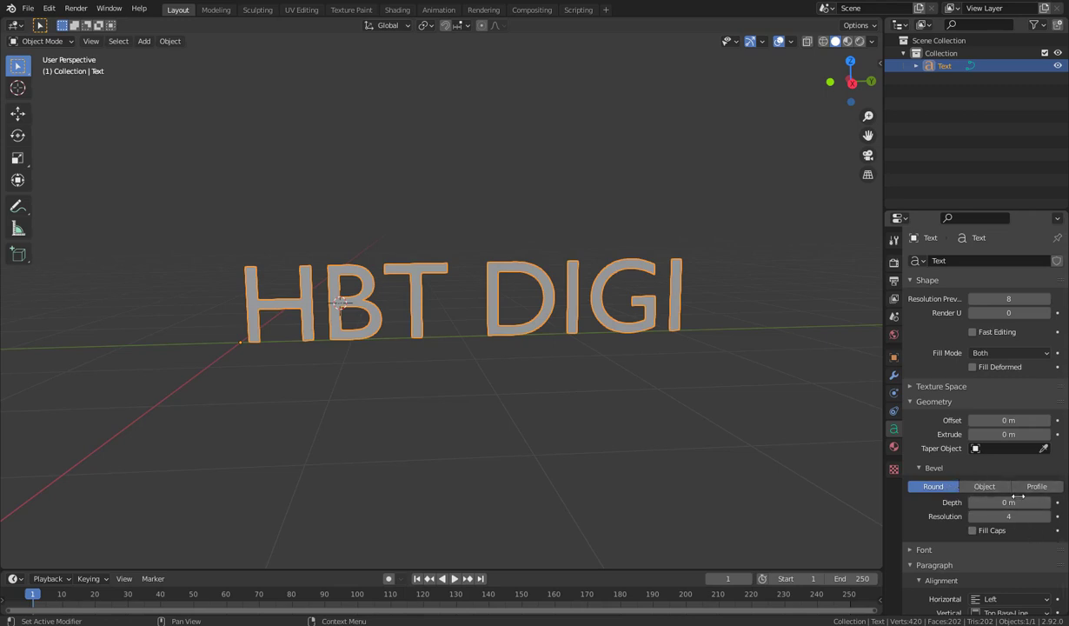
middle_click_drag(635, 401, 741, 425)
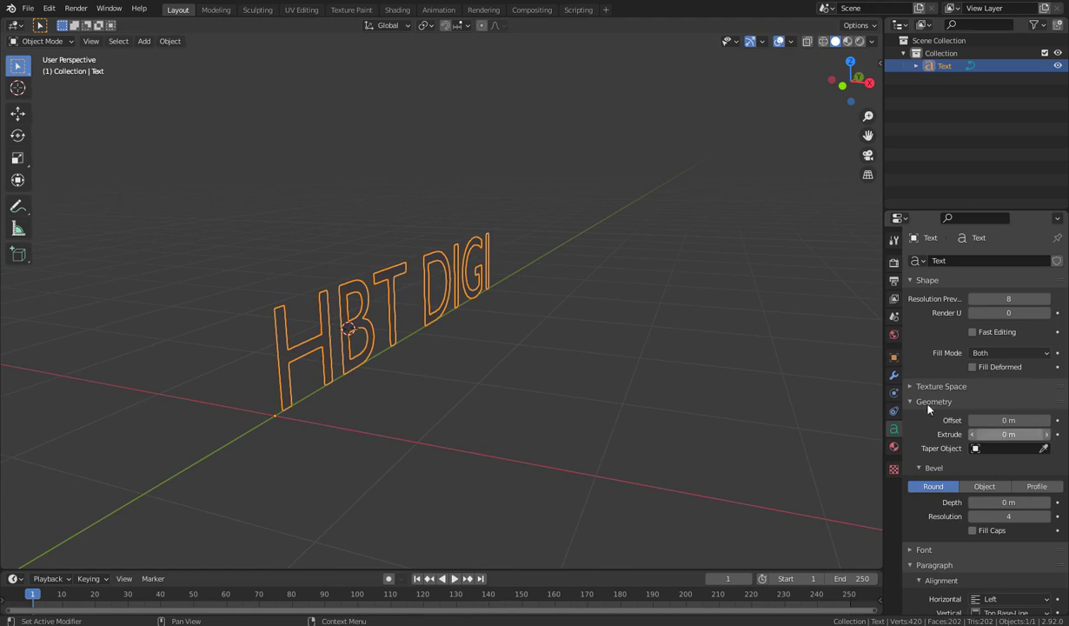
left_click_drag(956, 434, 972, 433)
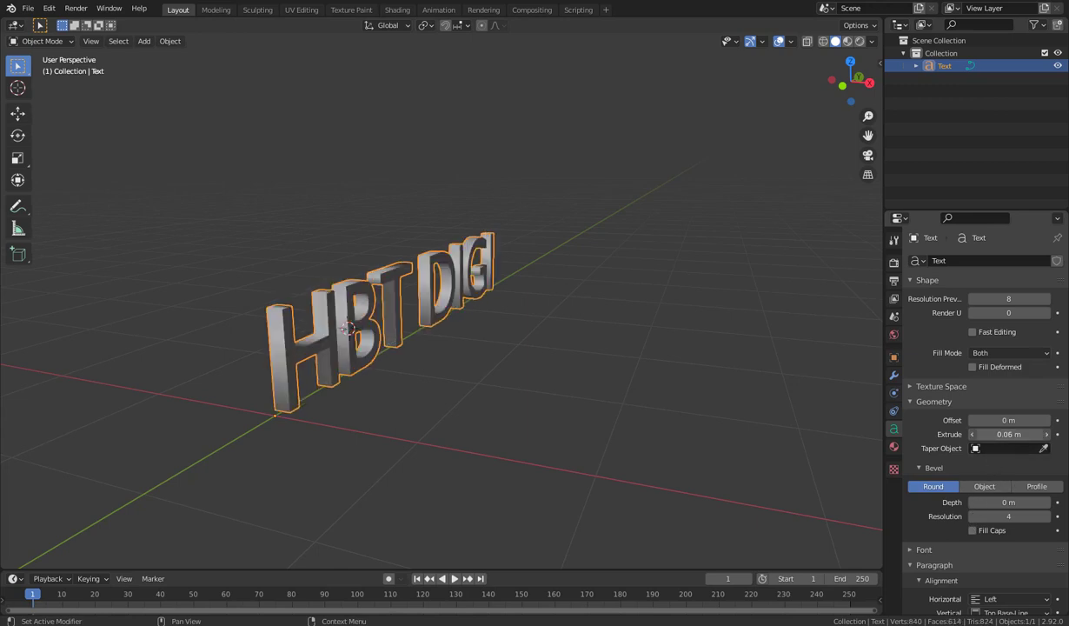
middle_click_drag(621, 383, 515, 379)
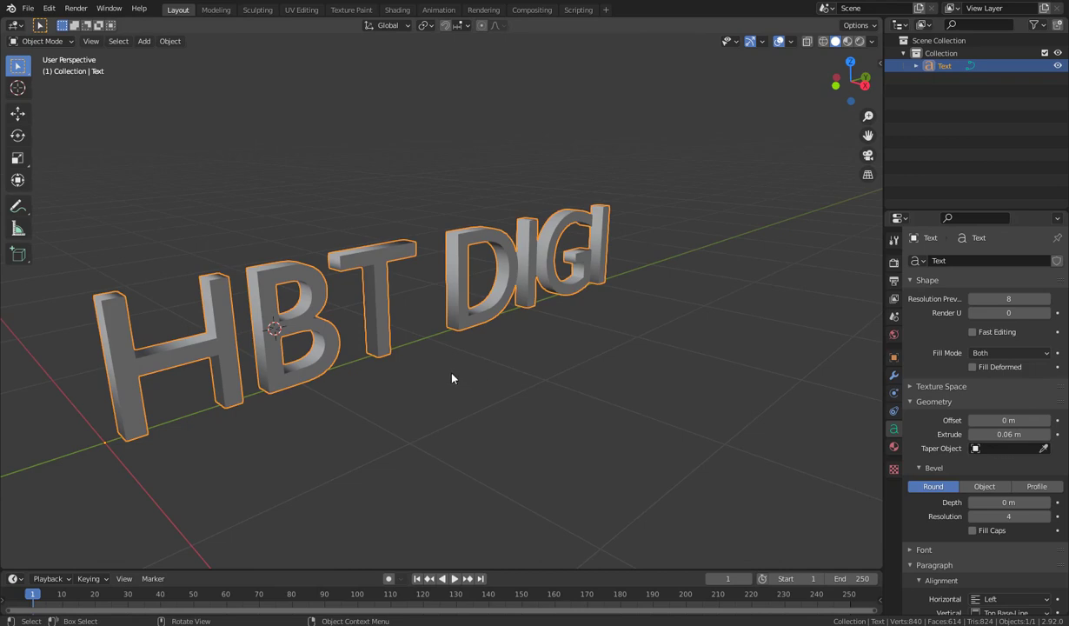
middle_click_drag(351, 393, 556, 417)
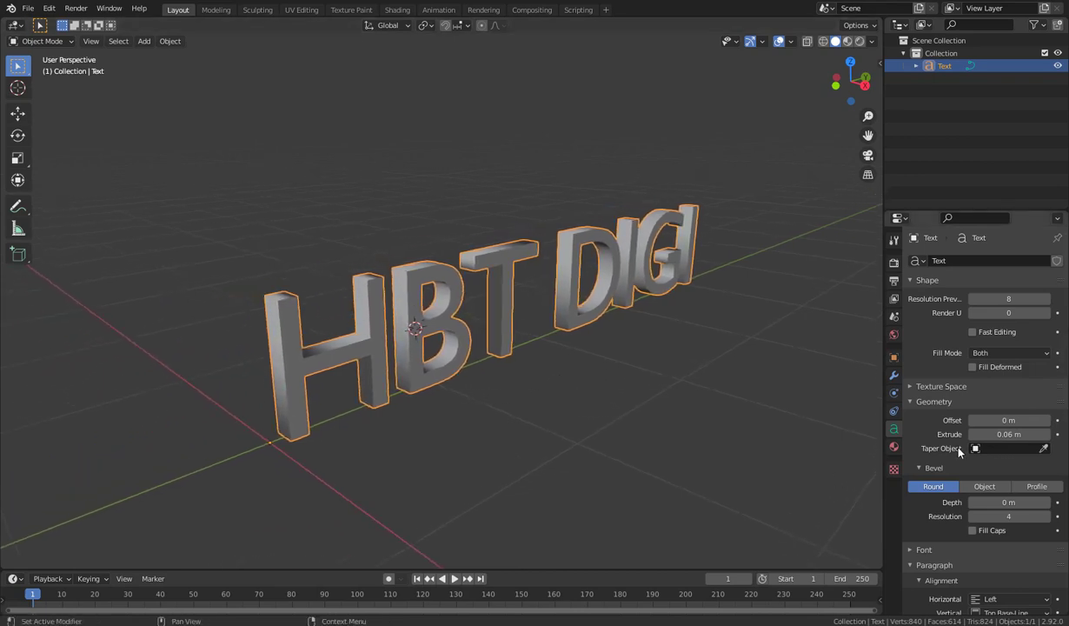
mouse_move(997, 425)
left_mouse_down()
mouse_move(1021, 425)
mouse_move(983, 425)
mouse_move(1013, 420)
mouse_move(991, 420)
left_mouse_up()
middle_click_drag(631, 392, 584, 396)
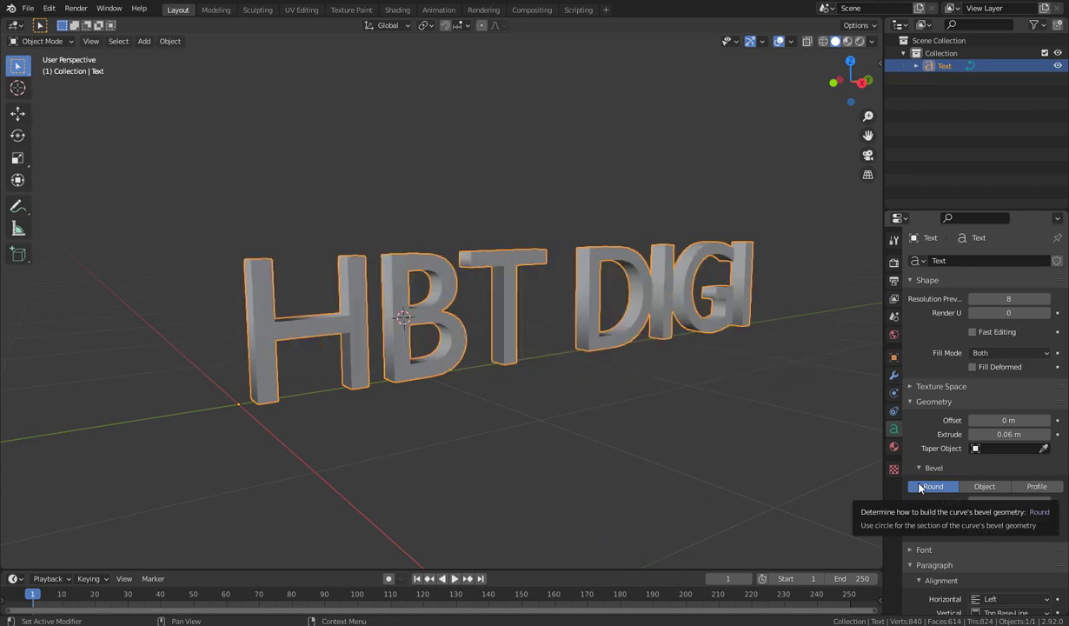
Load comicbd.ttf from C:\Windows\Fonts as the text's Regular font
scroll(907, 481, "down", 2)
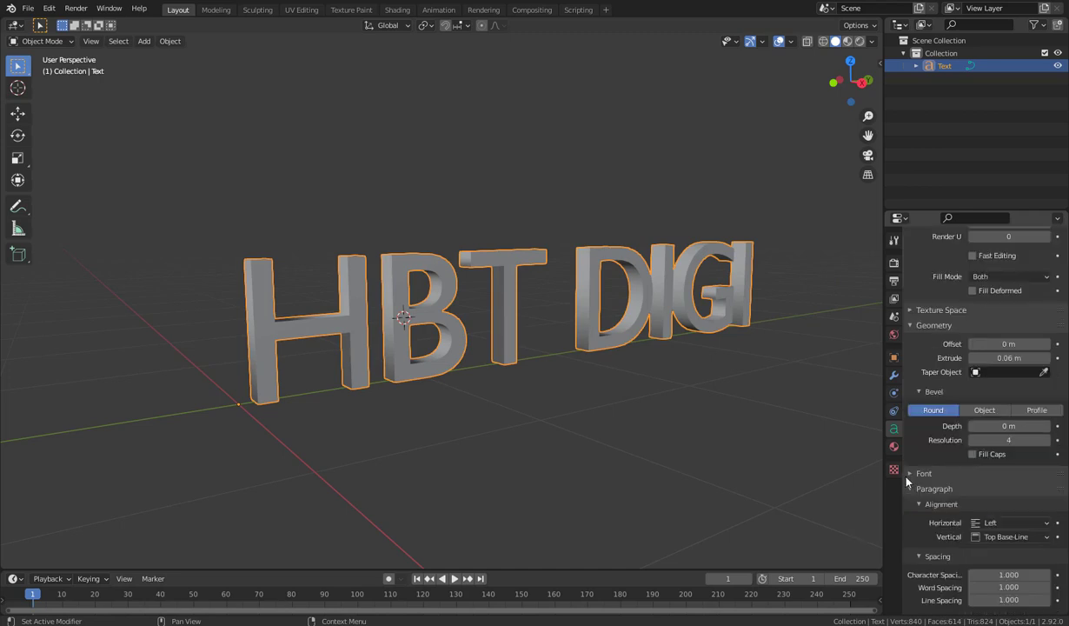
left_click(910, 474)
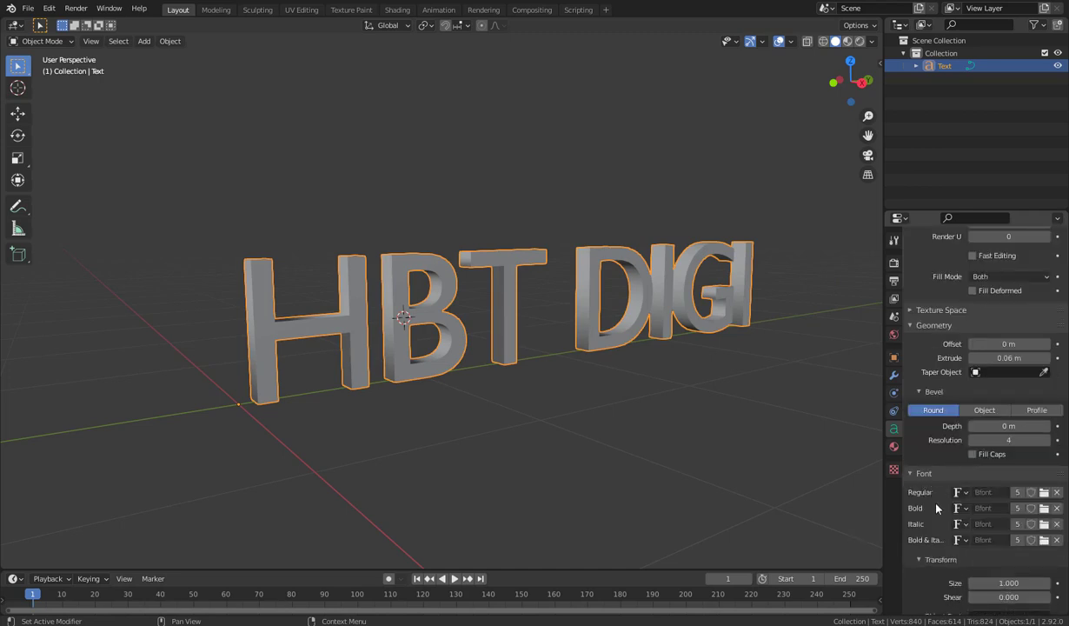
middle_click_drag(658, 361, 578, 378)
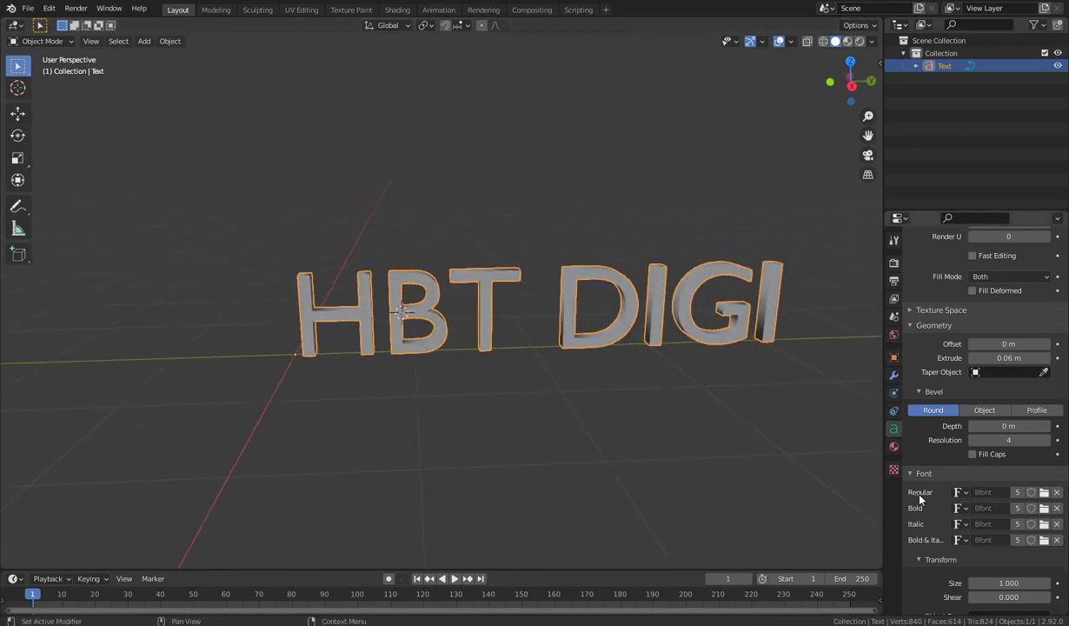
left_click(1045, 493)
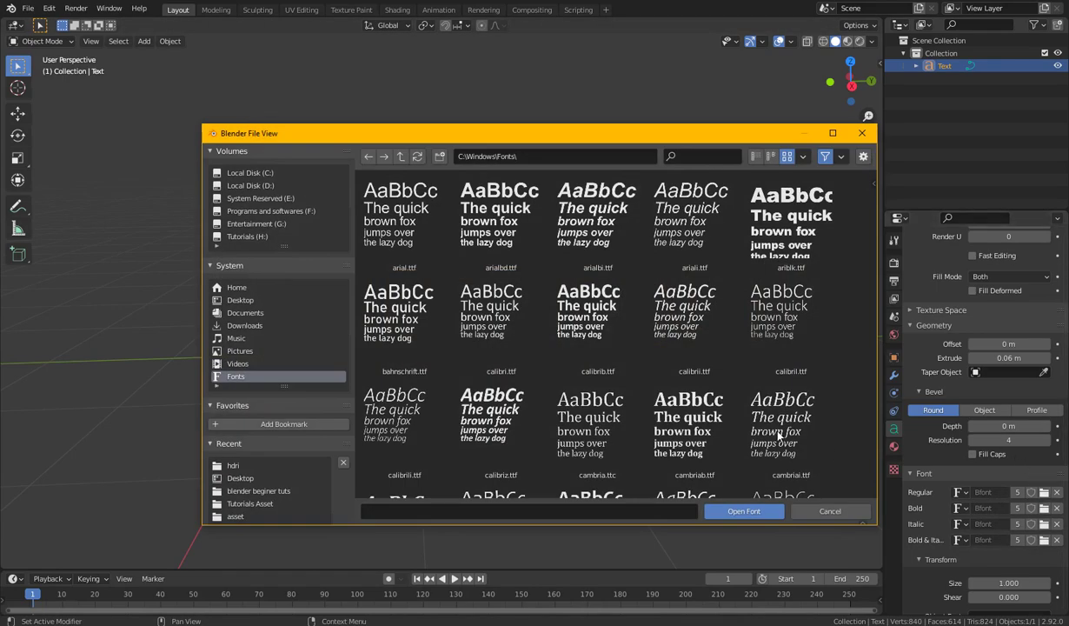
left_click_drag(617, 133, 683, 139)
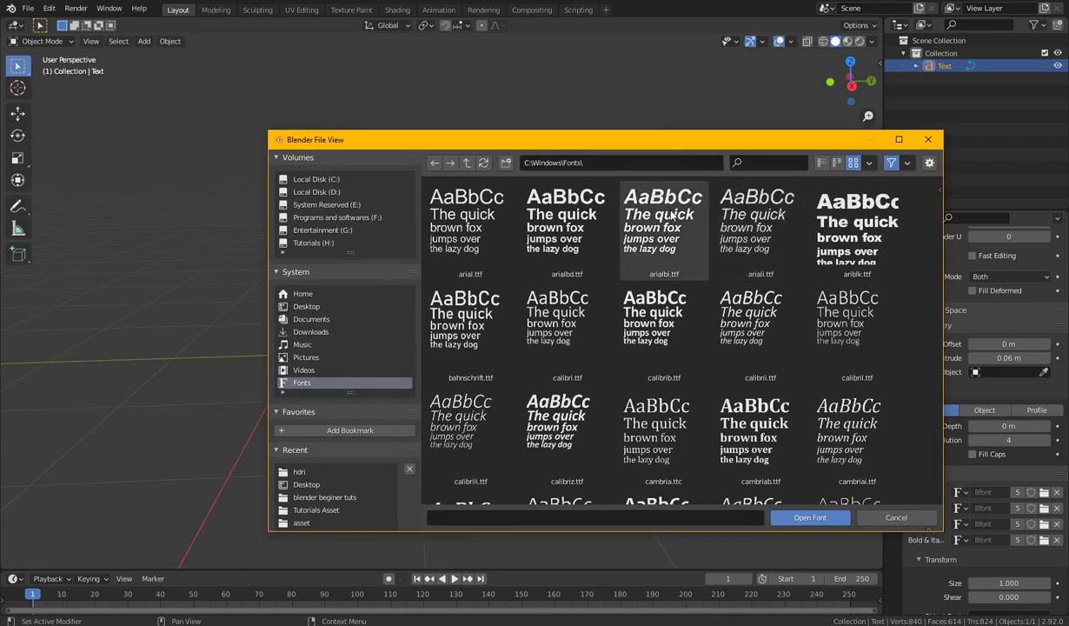
left_click_drag(539, 139, 439, 300)
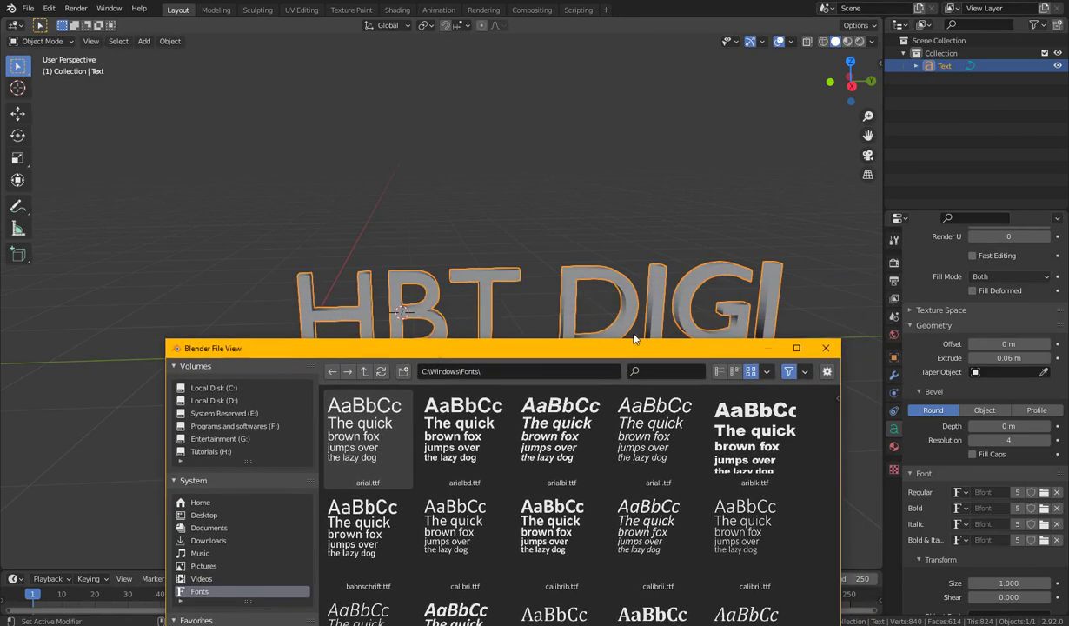
left_click_drag(617, 352, 563, 179)
scroll(643, 374, "down", 4)
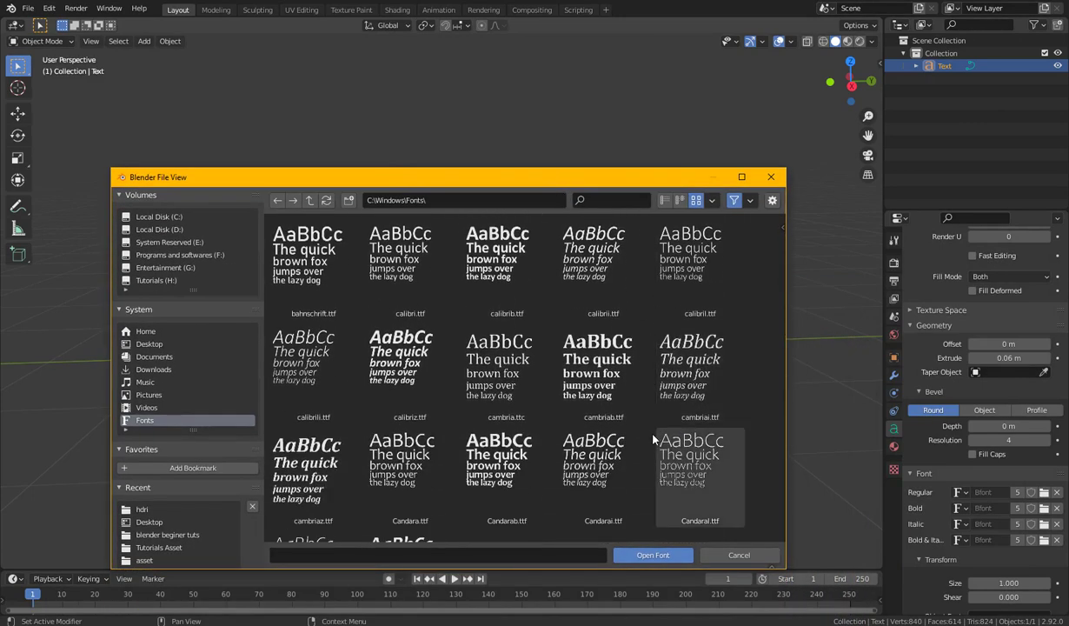
scroll(653, 441, "down", 1)
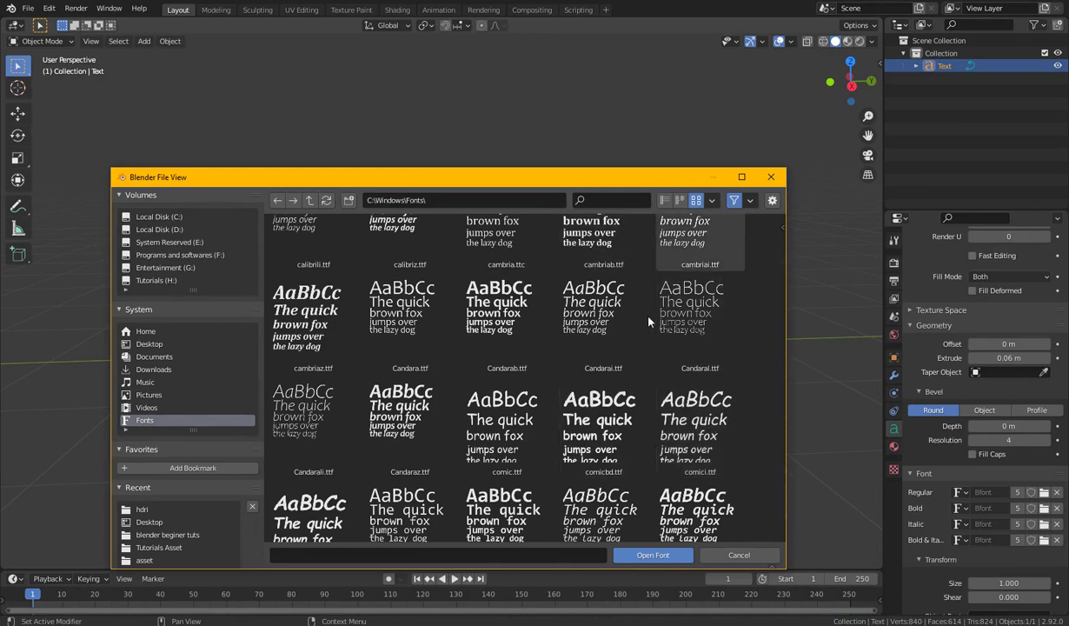
left_click(591, 417)
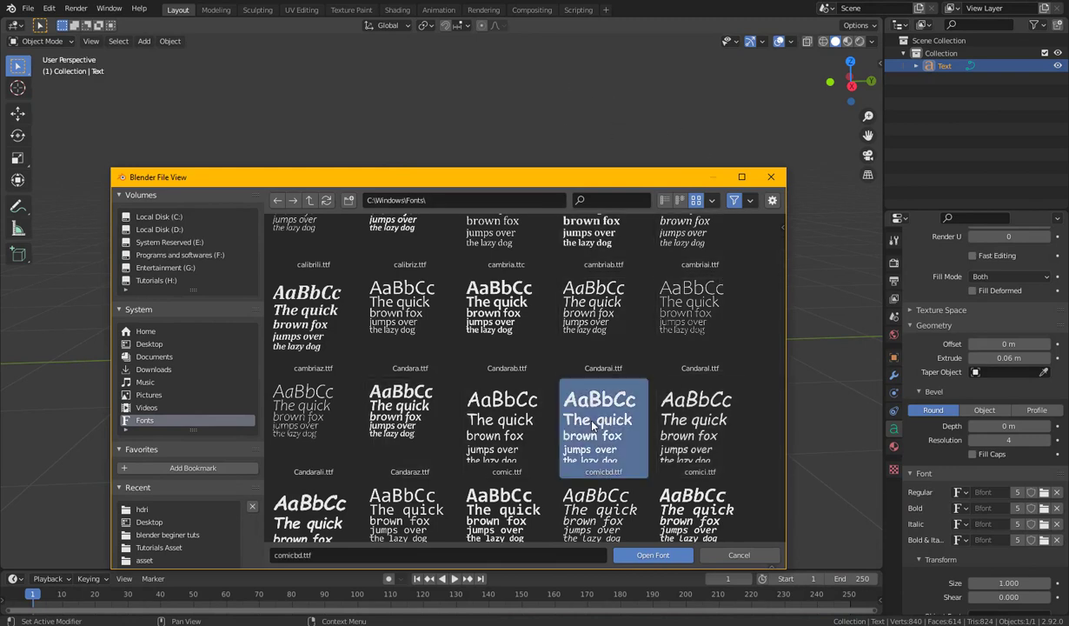
left_click(650, 554)
Set the Size in the text's font transform settings to 0.830
middle_click_drag(613, 447, 576, 375)
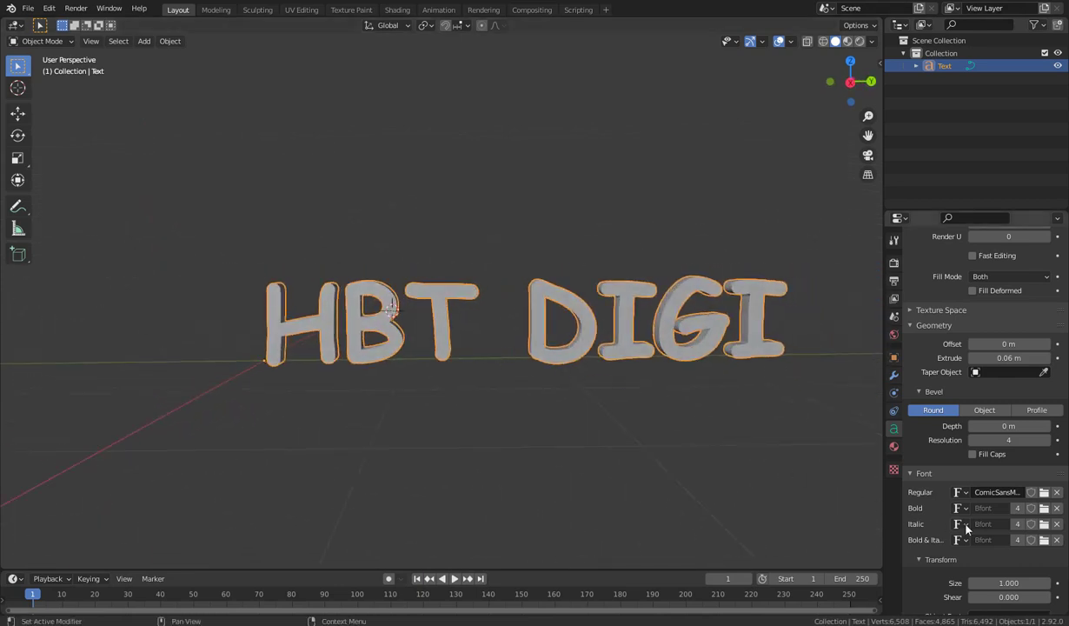
scroll(956, 539, "down", 5)
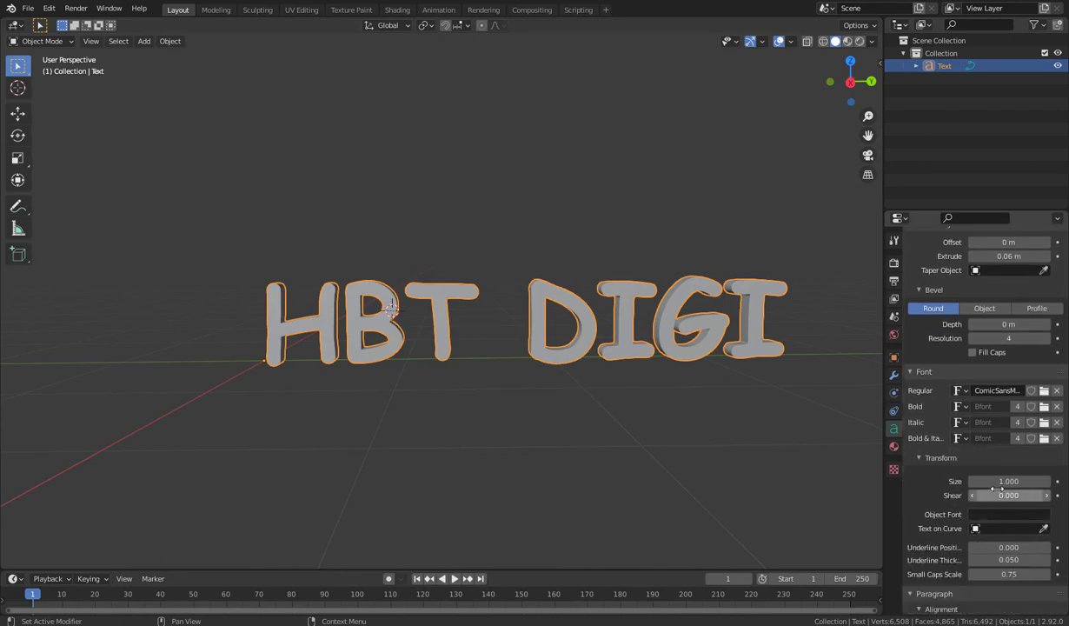
mouse_move(998, 483)
left_mouse_down()
mouse_move(1033, 483)
mouse_move(957, 483)
mouse_move(995, 483)
left_mouse_up()
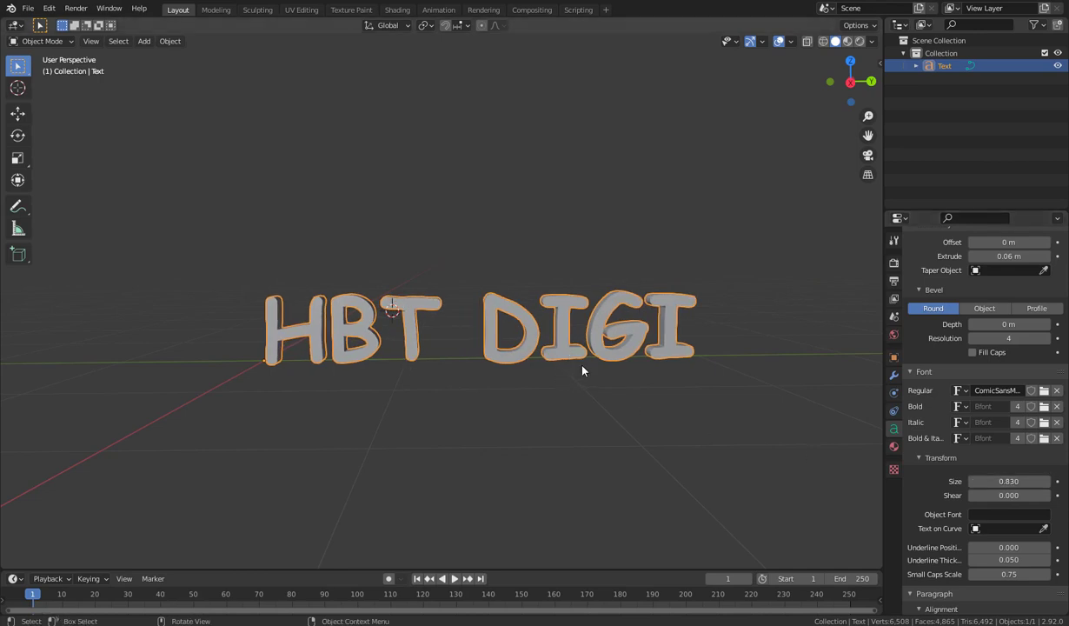
key("Tab")
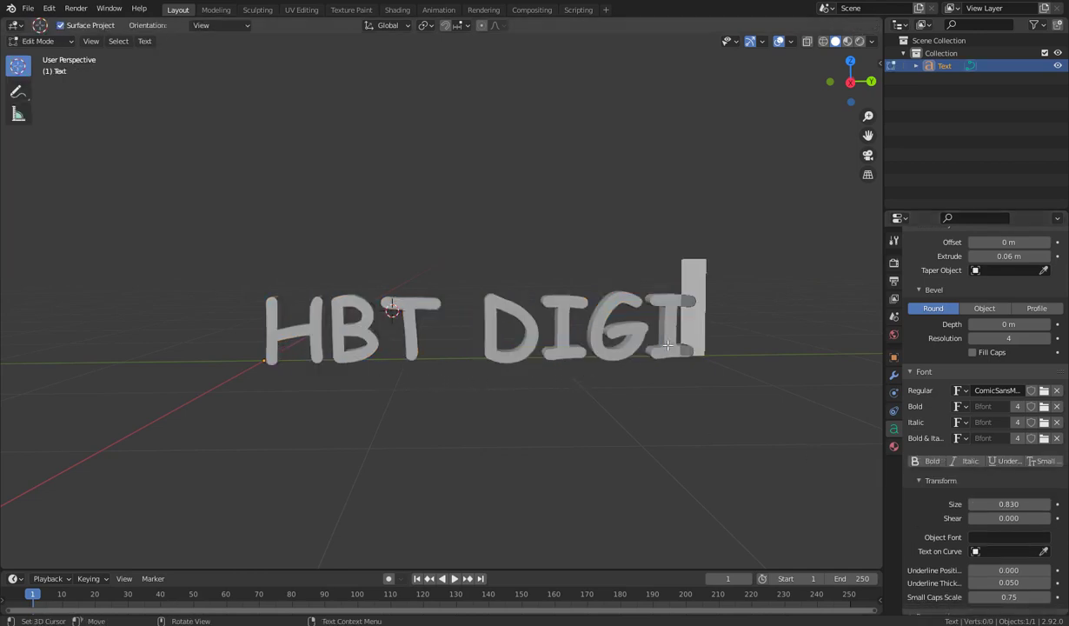
key("Tab")
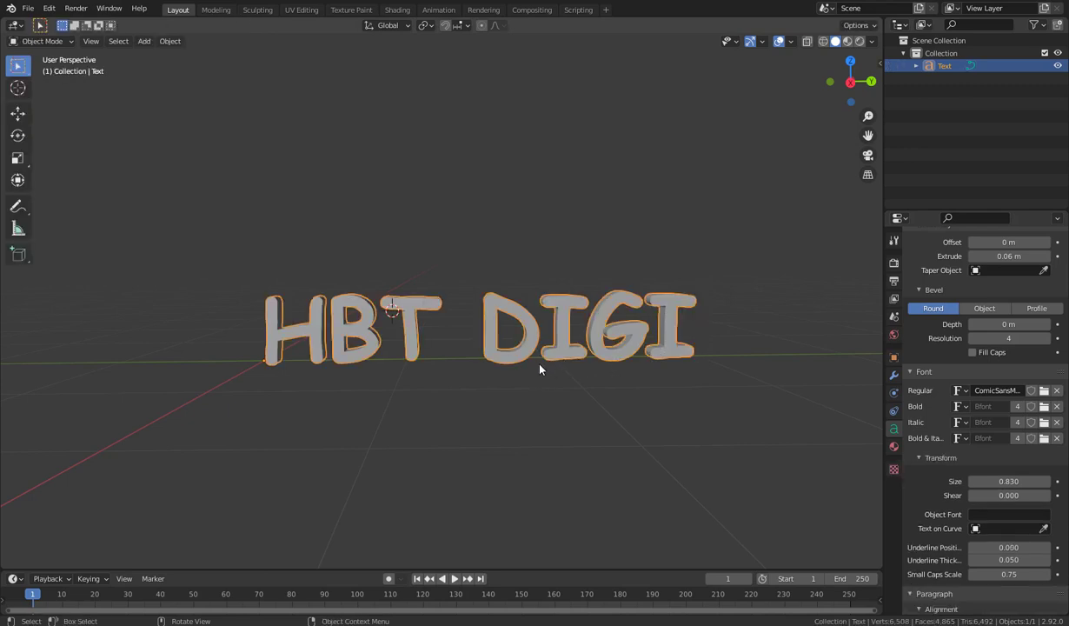
key("Tab")
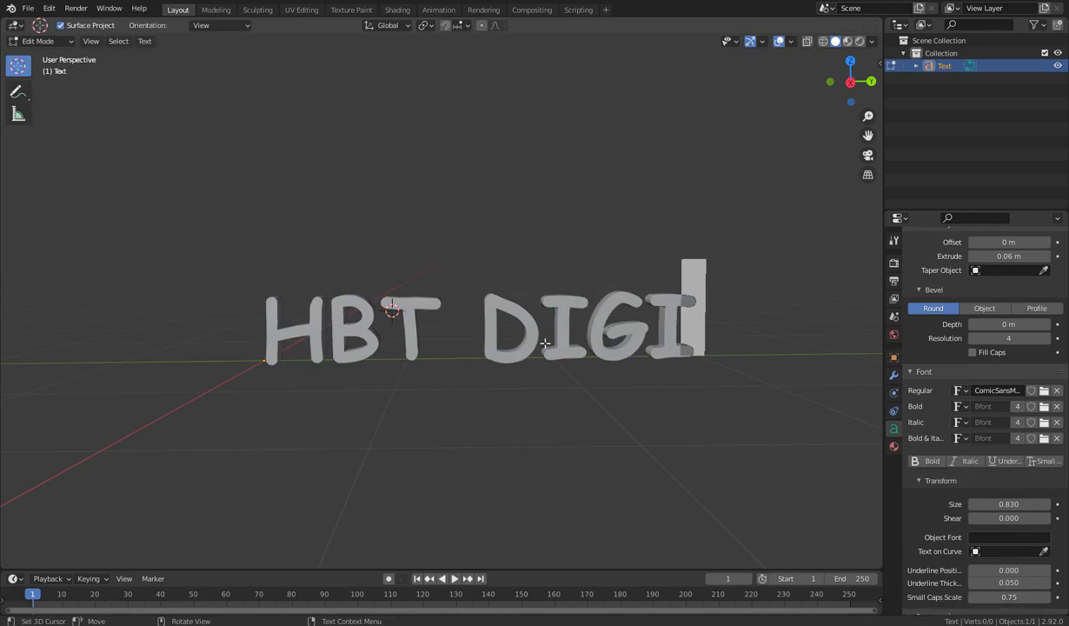
key("Tab")
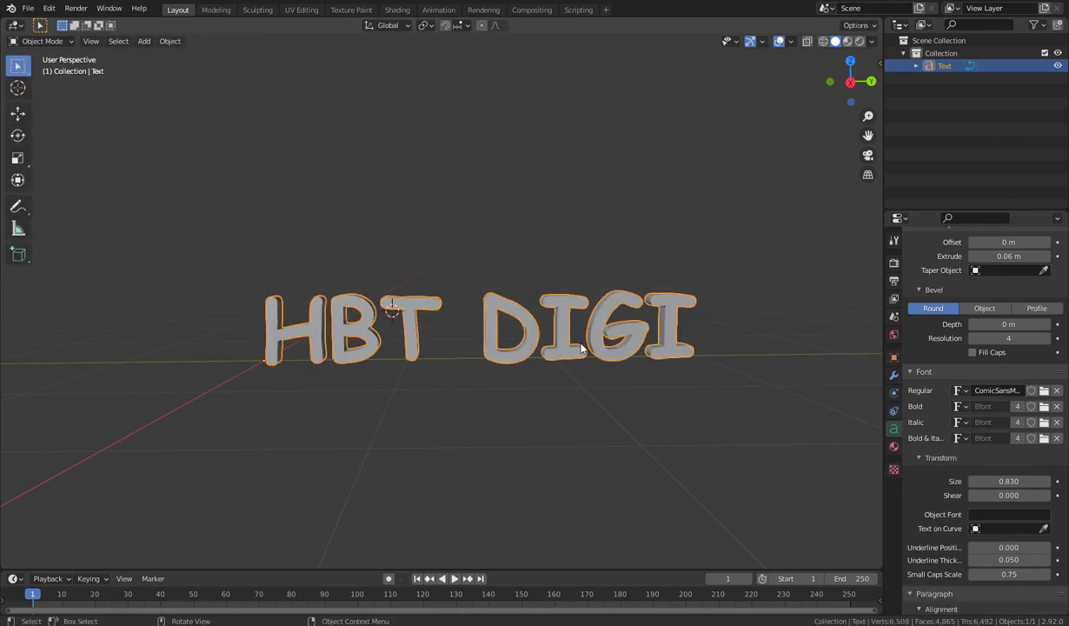
Set the Shear in the text's font transform settings to -0.300
key("s")
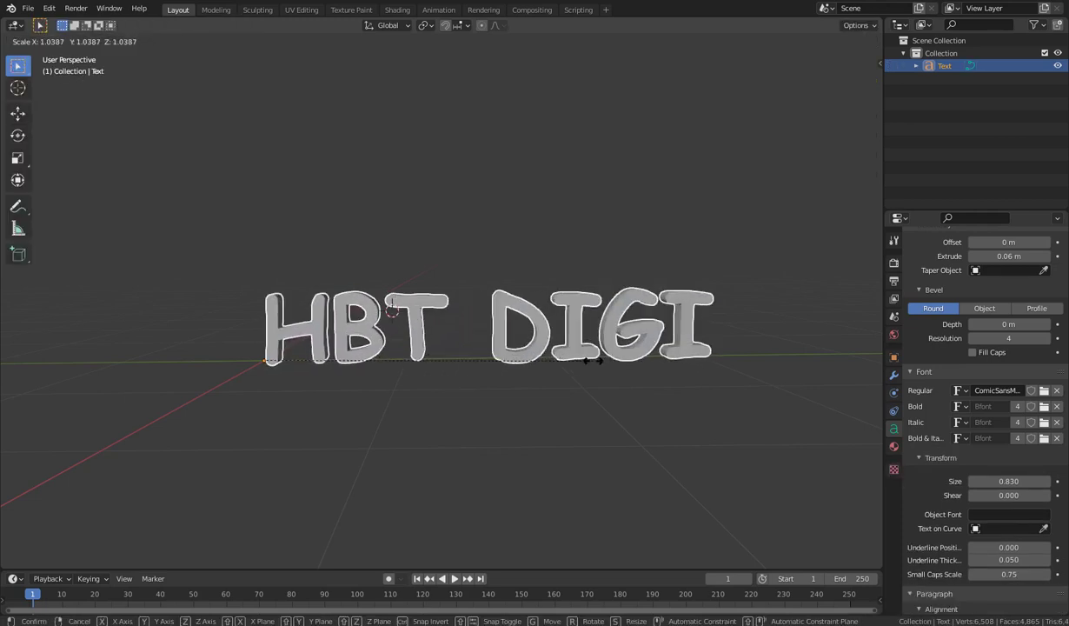
key("Escape")
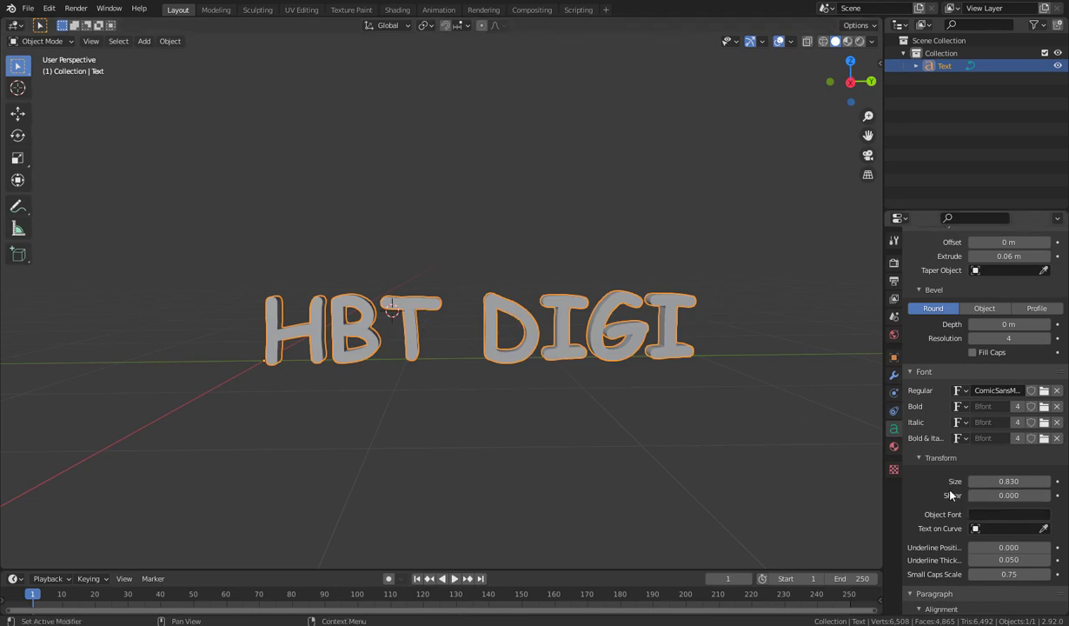
scroll(941, 487, "down", 3)
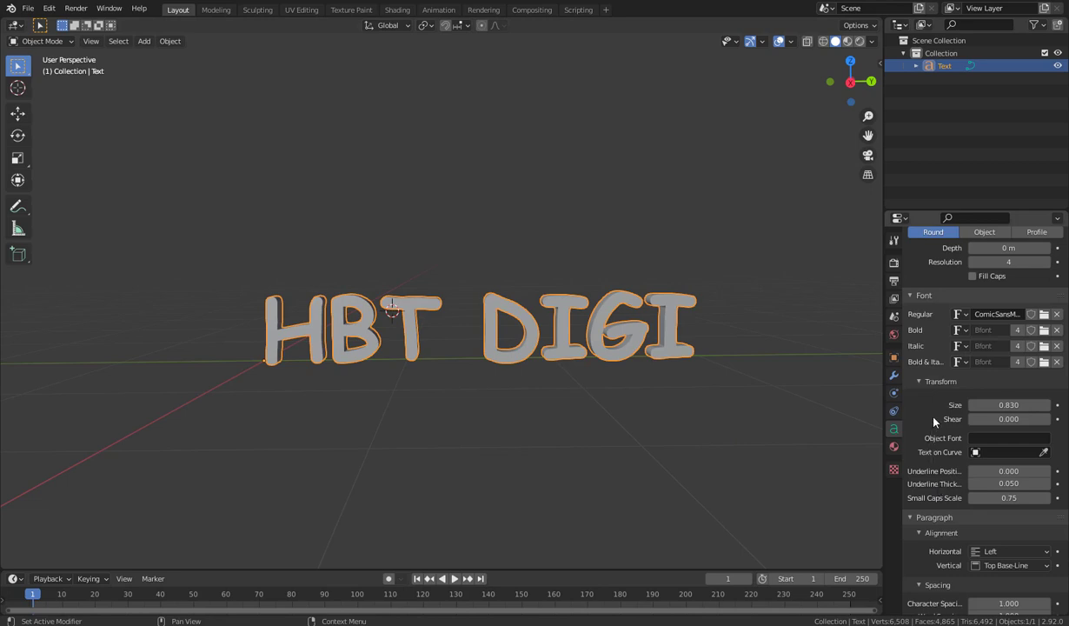
scroll(935, 421, "up", 1)
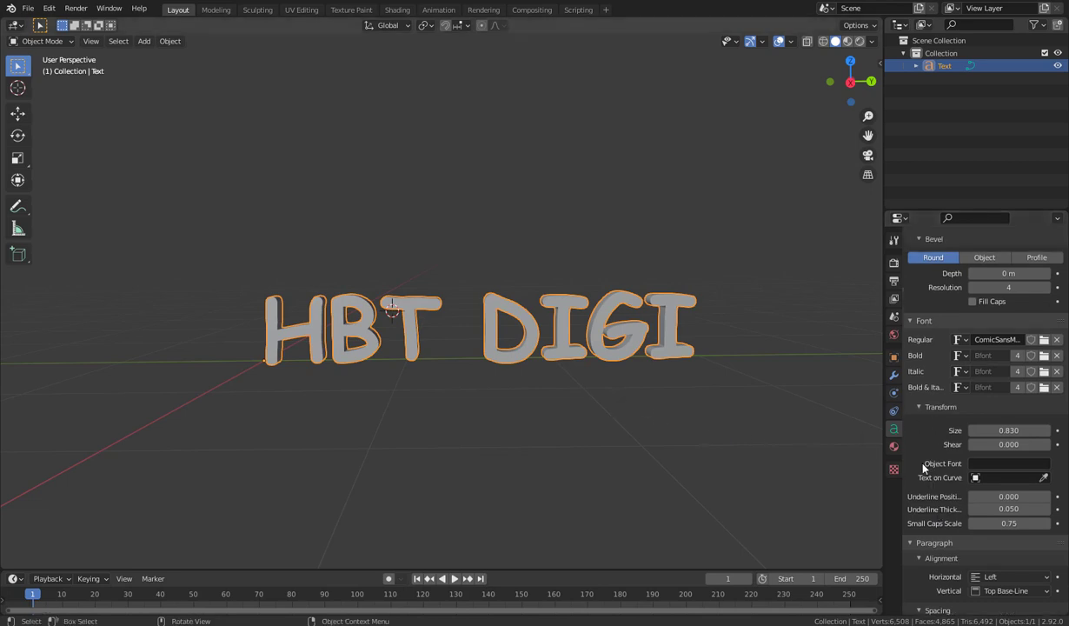
scroll(909, 452, "up", 3)
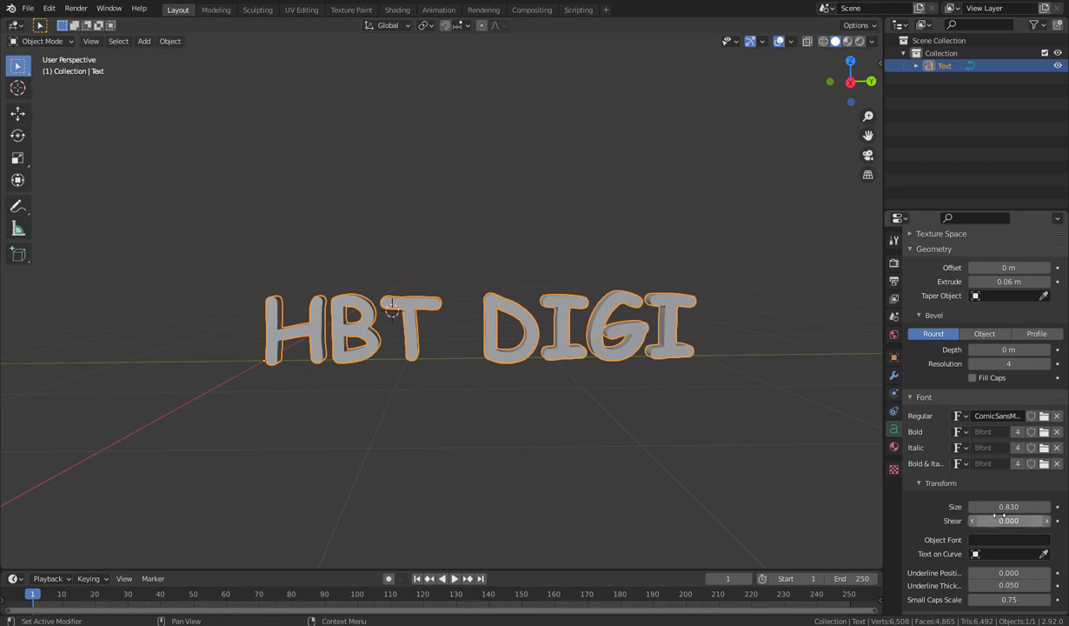
mouse_move(996, 518)
left_mouse_down()
mouse_move(1030, 518)
mouse_move(957, 518)
mouse_move(1017, 518)
mouse_move(982, 519)
left_mouse_up()
Set the text's Character Spacing to 1.200, Word Spacing to 1.700 and Line Spacing to 3.100
scroll(935, 534, "down", 2)
scroll(935, 534, "down", 2)
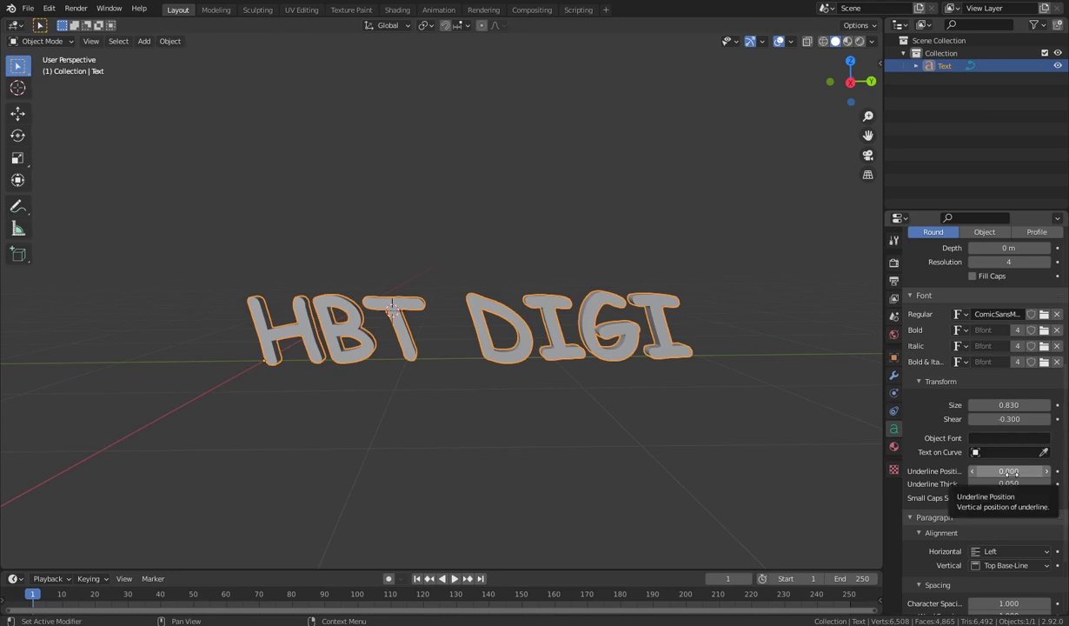
mouse_move(1009, 470)
left_mouse_down()
mouse_move(1052, 470)
mouse_move(991, 470)
mouse_move(1000, 470)
left_mouse_up()
scroll(930, 530, "down", 3)
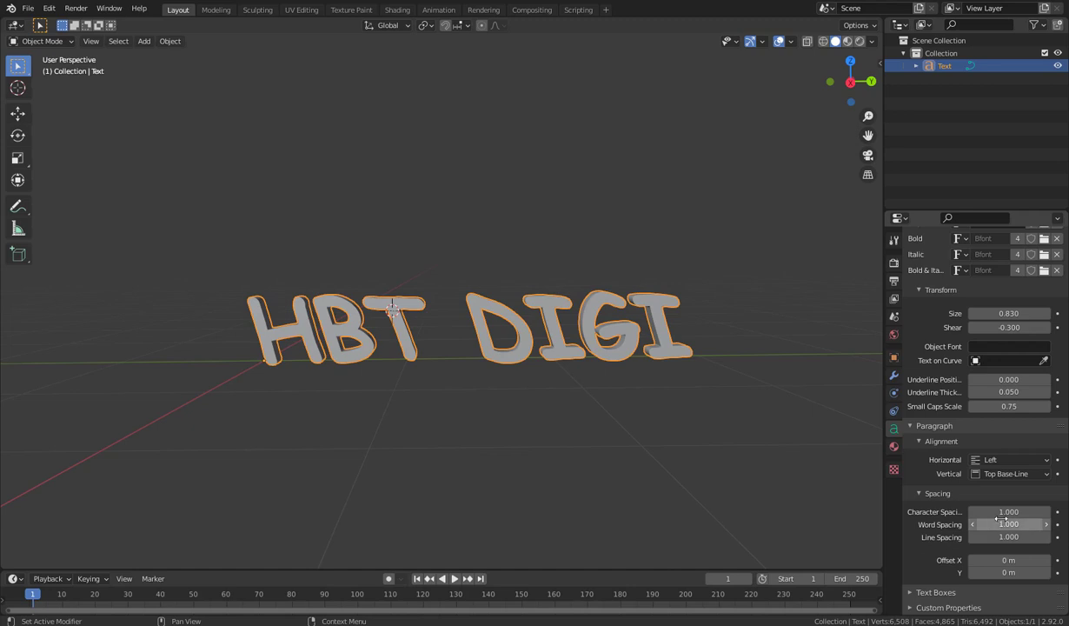
left_click_drag(1006, 512, 1039, 536)
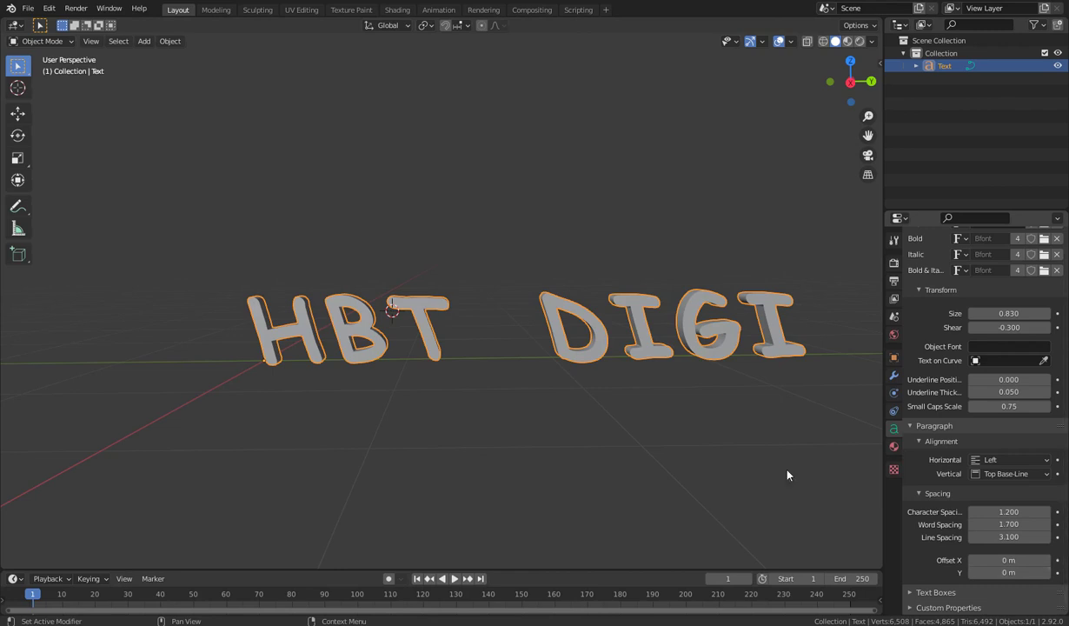
Examine the Text Boxes and Custom Properties sections, and review the rest of the text's data settings
left_click(914, 595)
scroll(953, 548, "down", 3)
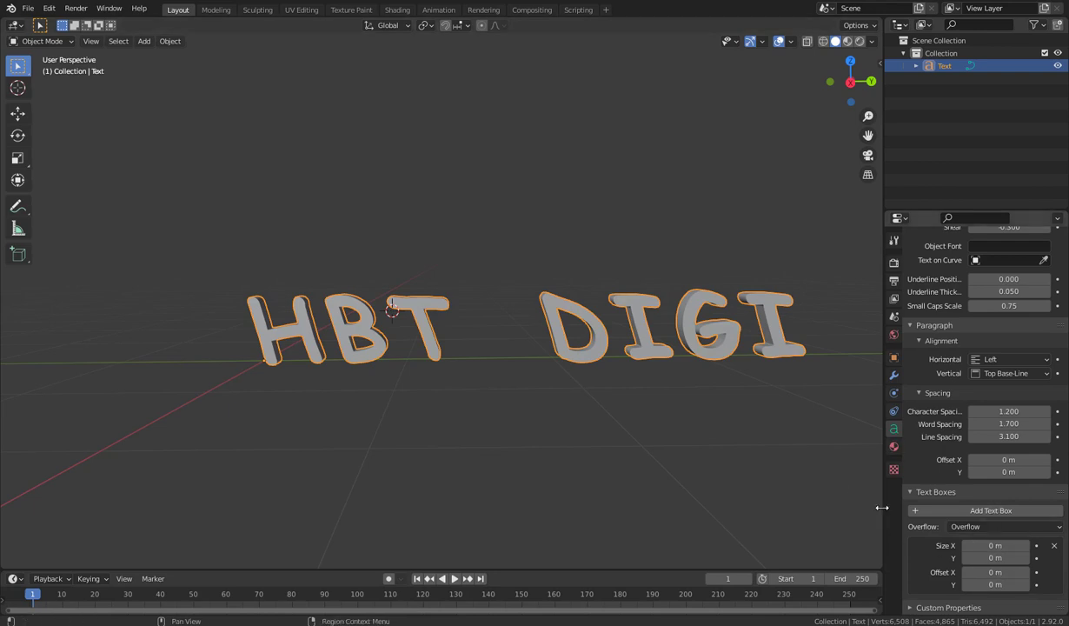
left_click(910, 493)
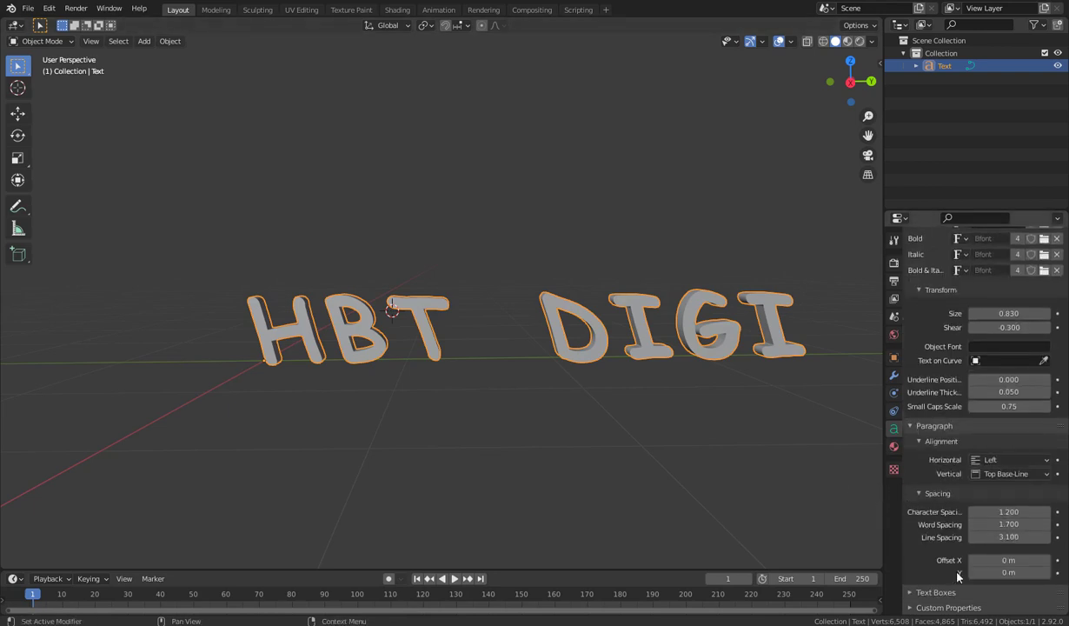
left_click(921, 607)
scroll(922, 591, "down", 1)
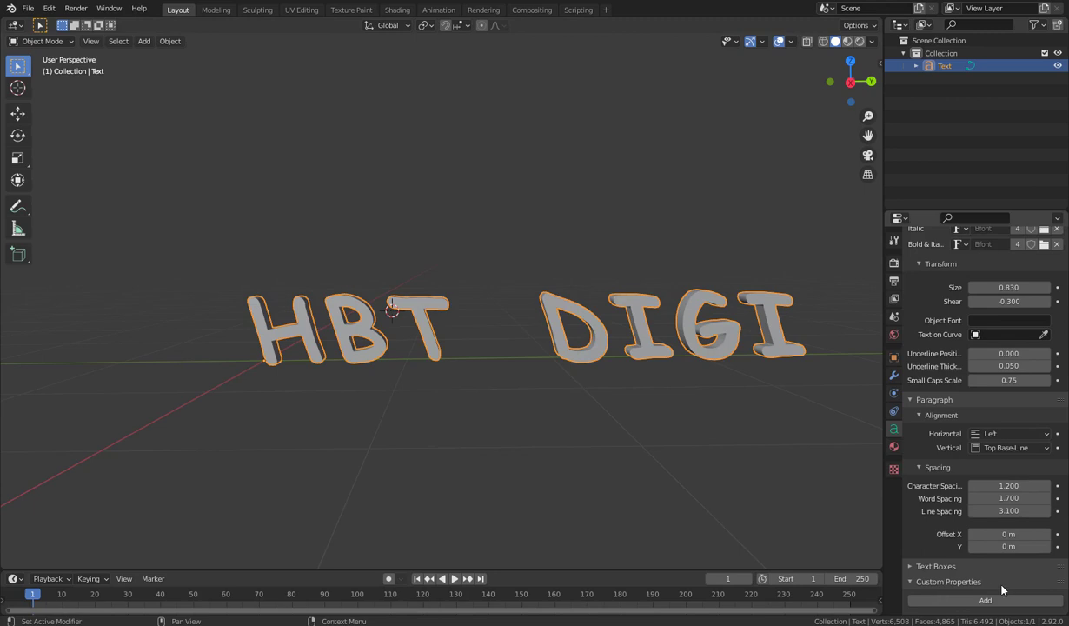
left_click(911, 588)
scroll(905, 508, "up", 10)
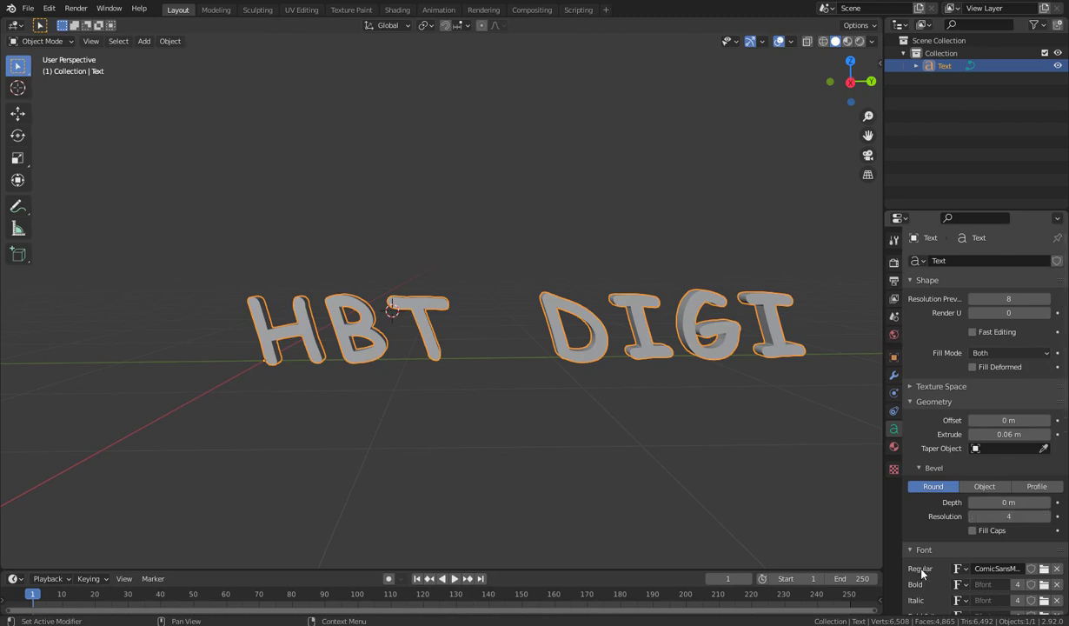
scroll(924, 572, "down", 10)
scroll(427, 382, "up", 5)
scroll(427, 382, "down", 7)
middle_click_drag(410, 362, 432, 391)
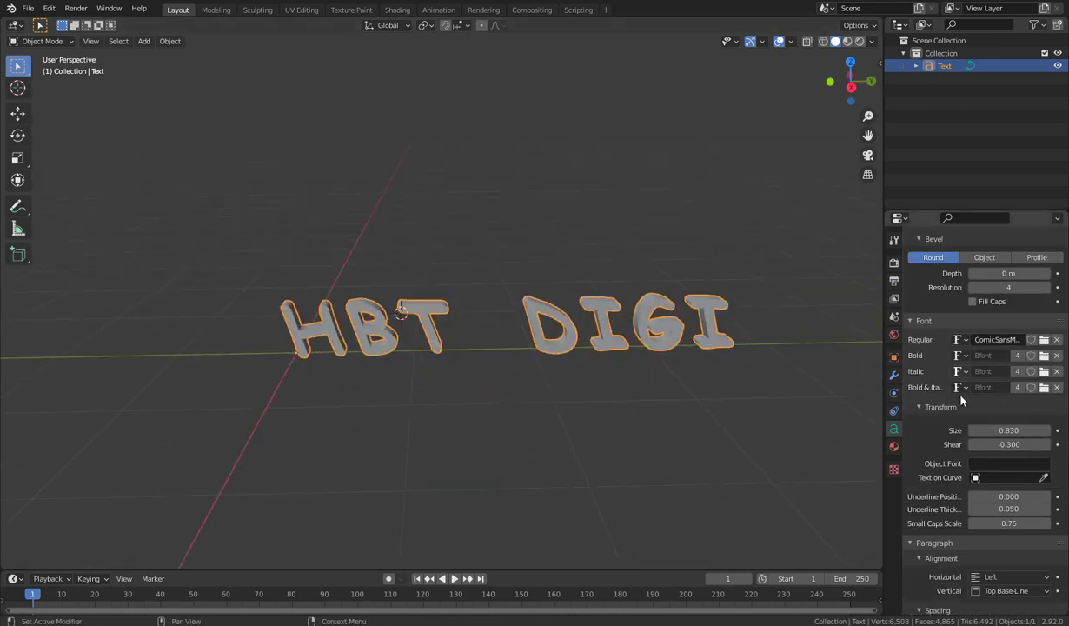
Give the text a new material with a blue Base Color (H 0.655, S 0.947, V 0.800) and display it in Material Preview shading
left_click(894, 446)
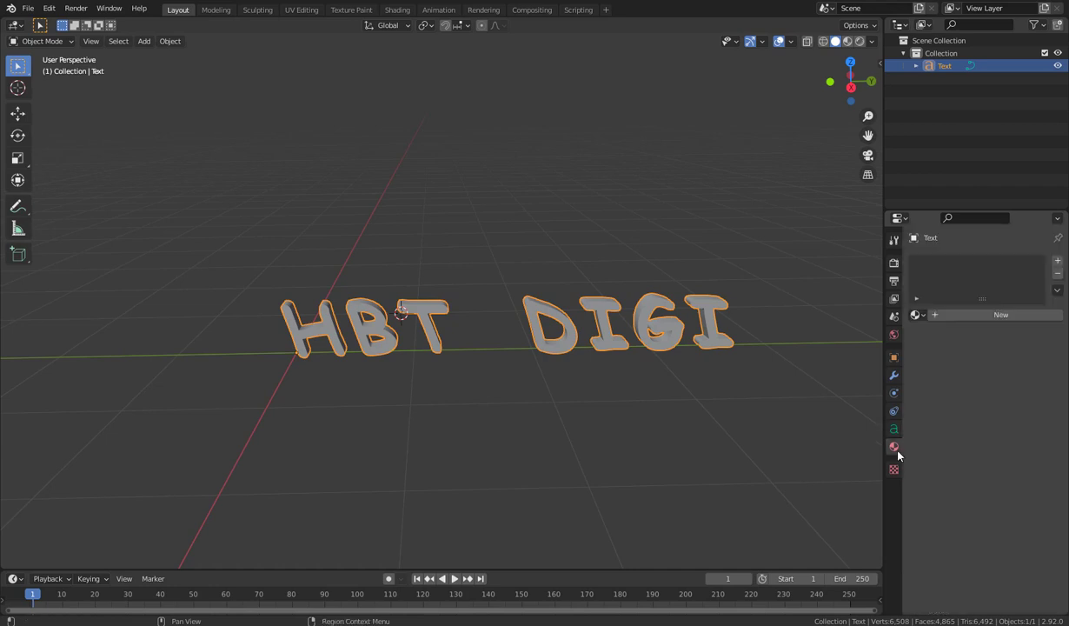
left_click(940, 318)
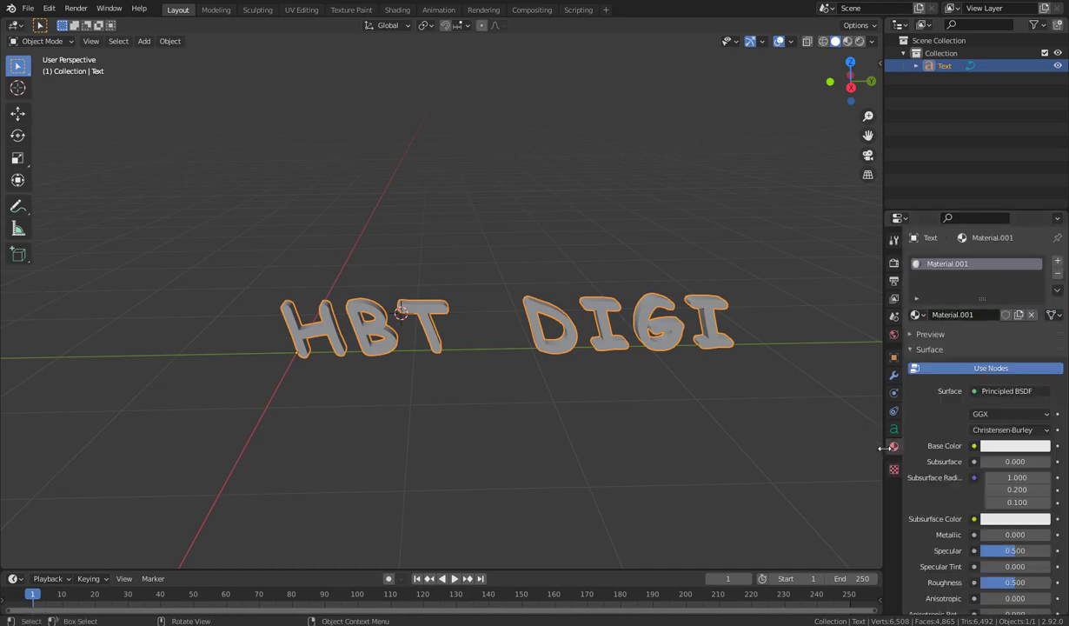
left_click(1008, 445)
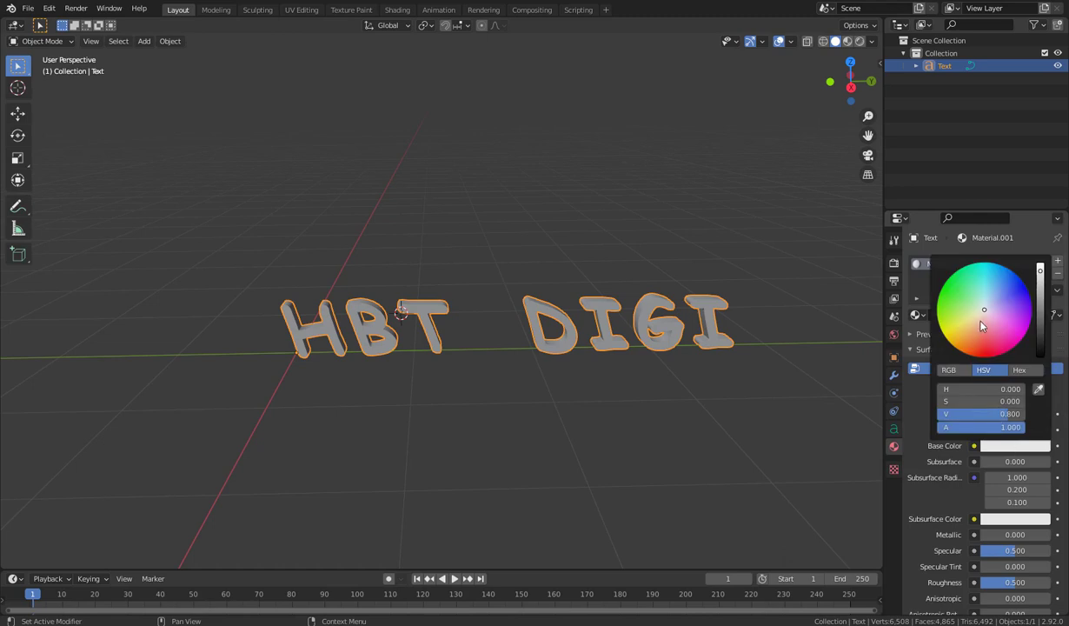
left_click_drag(982, 326, 1018, 284)
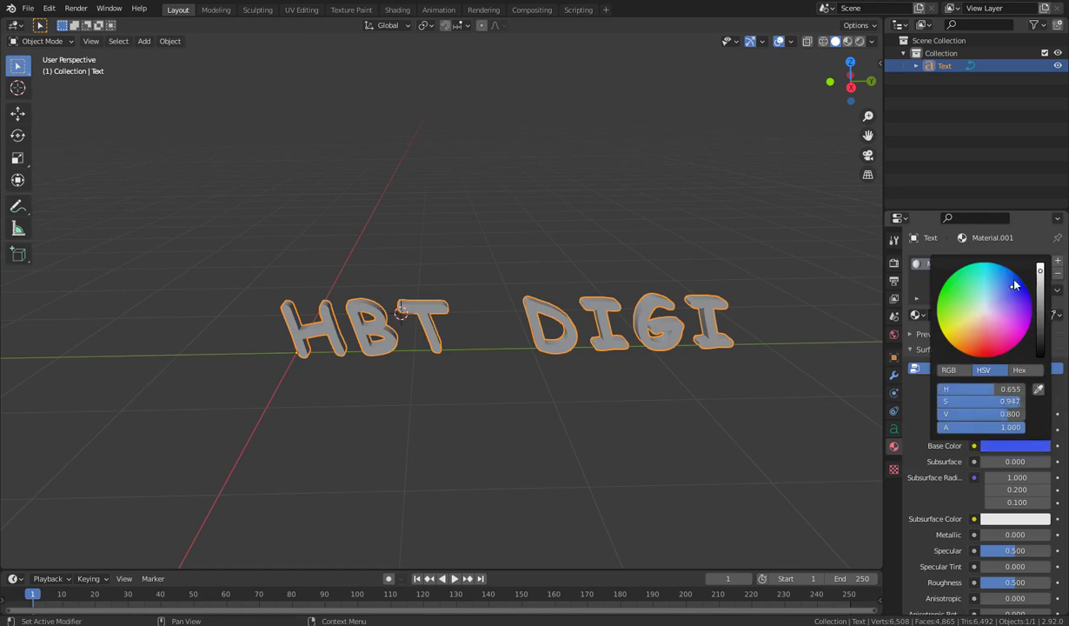
left_click(848, 42)
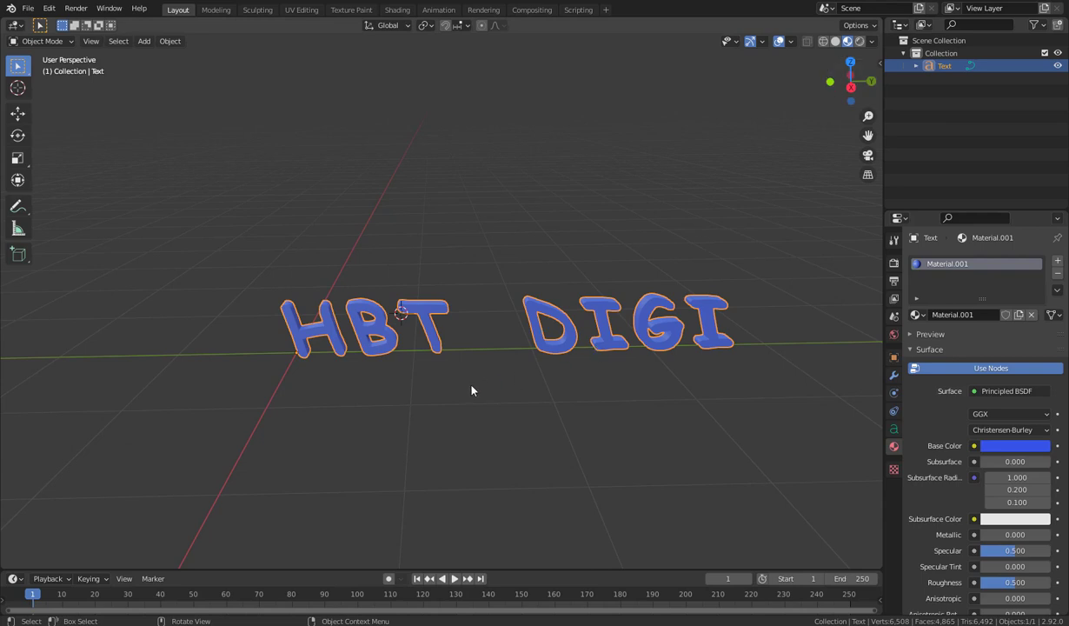
mouse_move(549, 358)
middle_mouse_down()
mouse_move(652, 333)
mouse_move(529, 348)
mouse_move(588, 342)
mouse_move(558, 352)
middle_mouse_up()
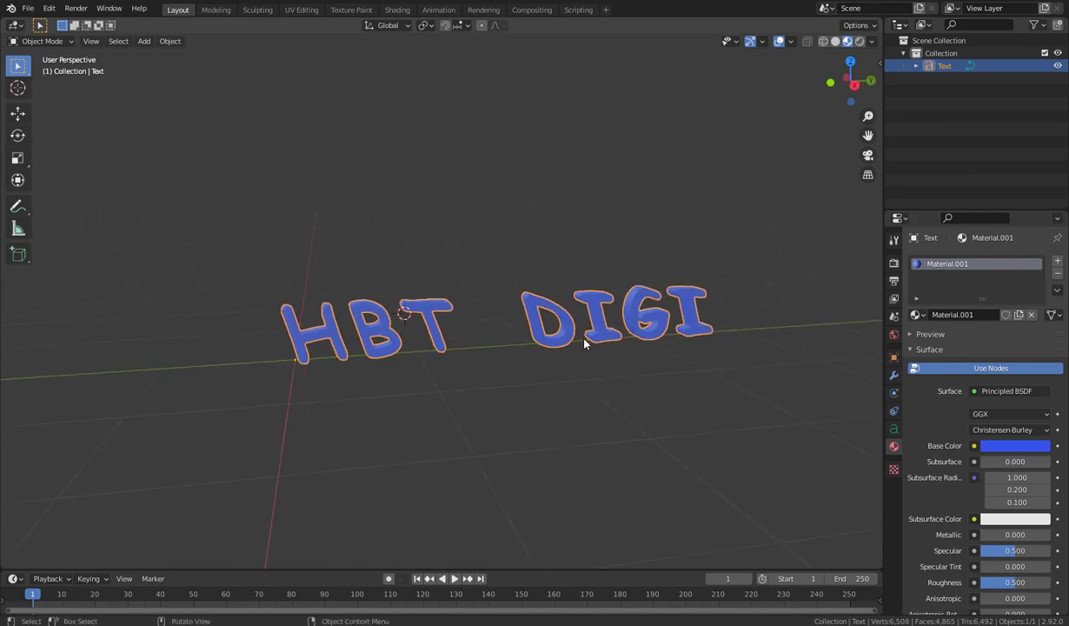
middle_click_drag(475, 342, 351, 358)
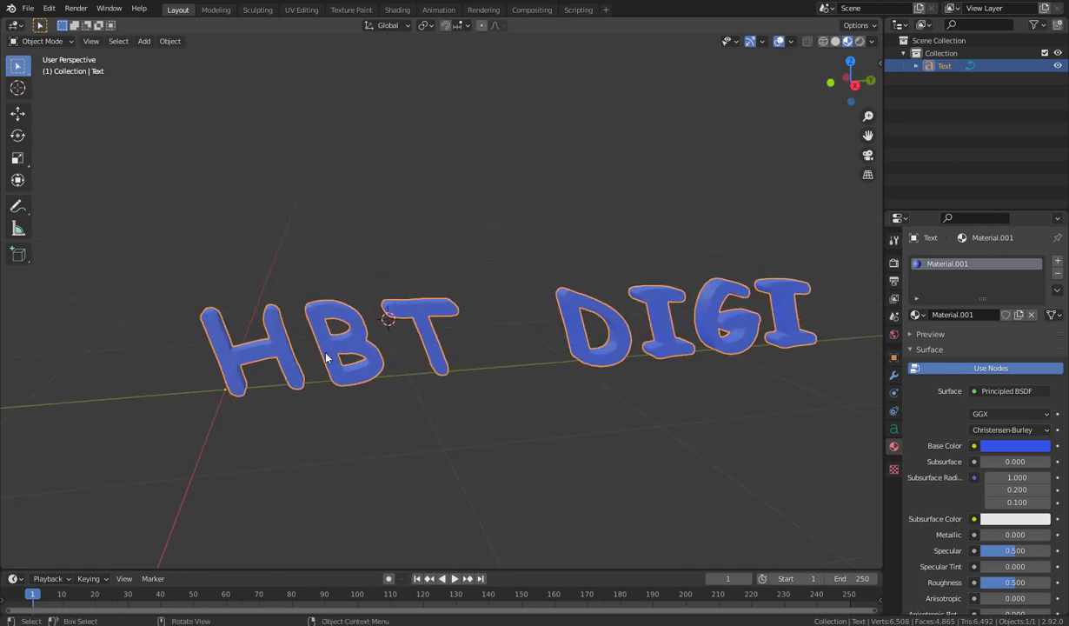
right_click(326, 356)
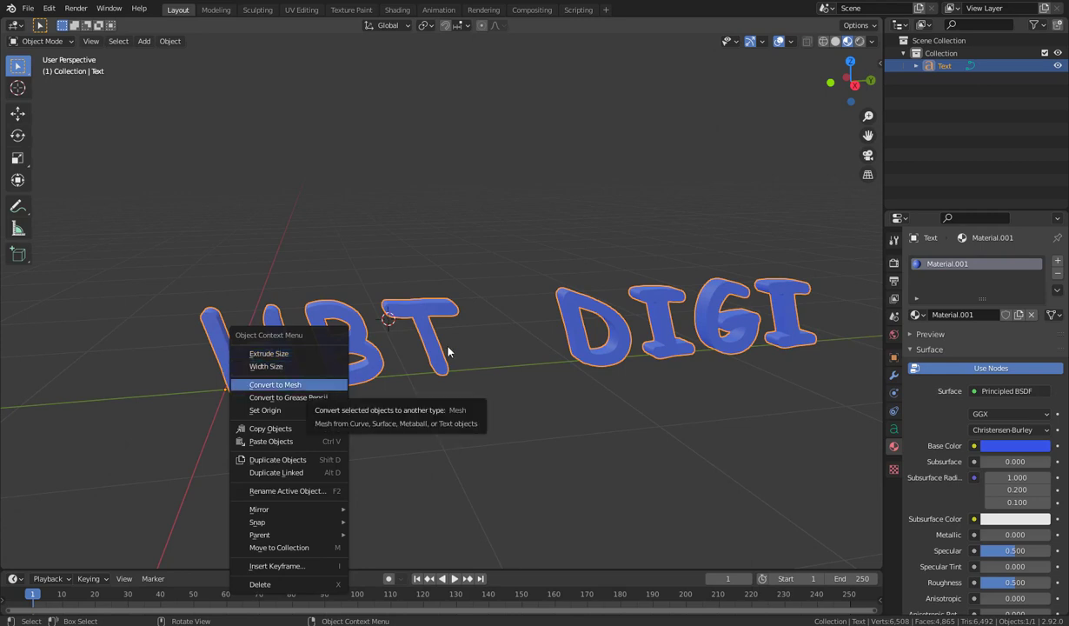
left_click(168, 41)
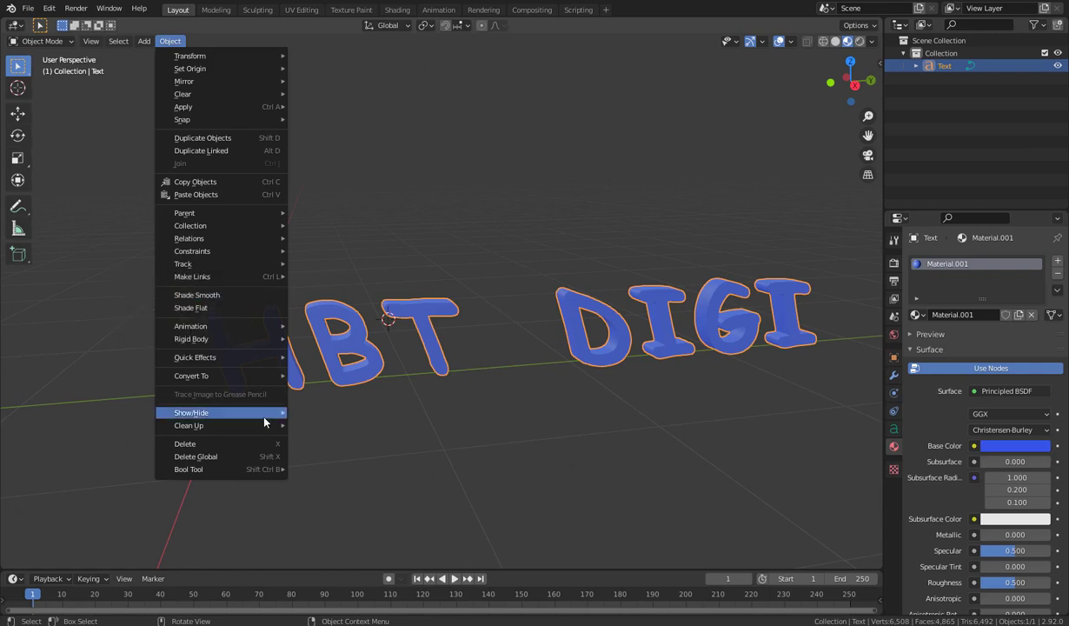
mouse_move(222, 378)
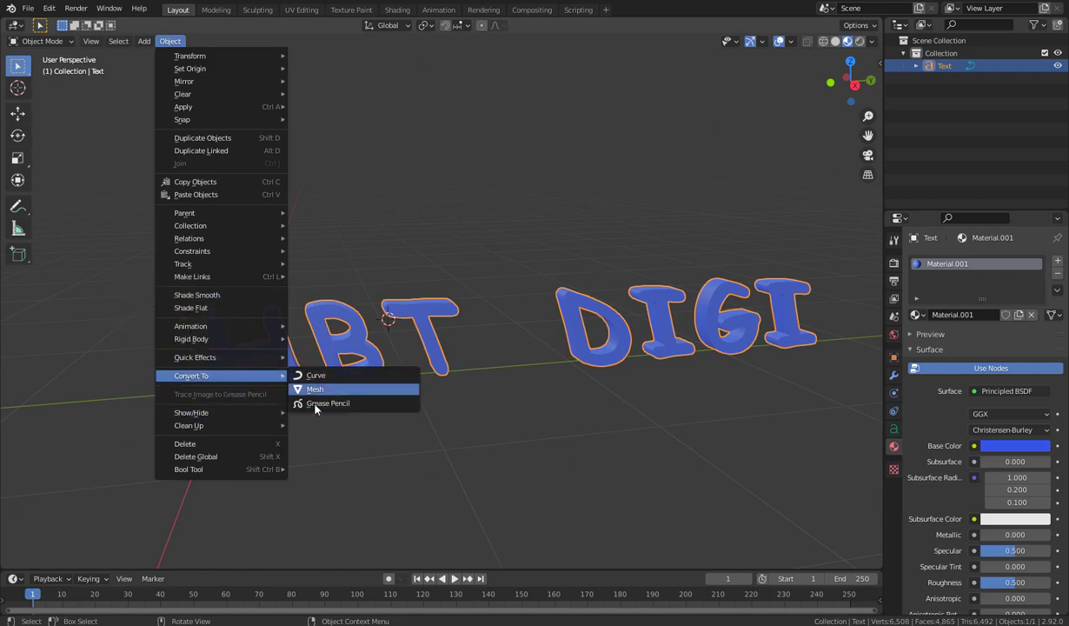
left_click(383, 389)
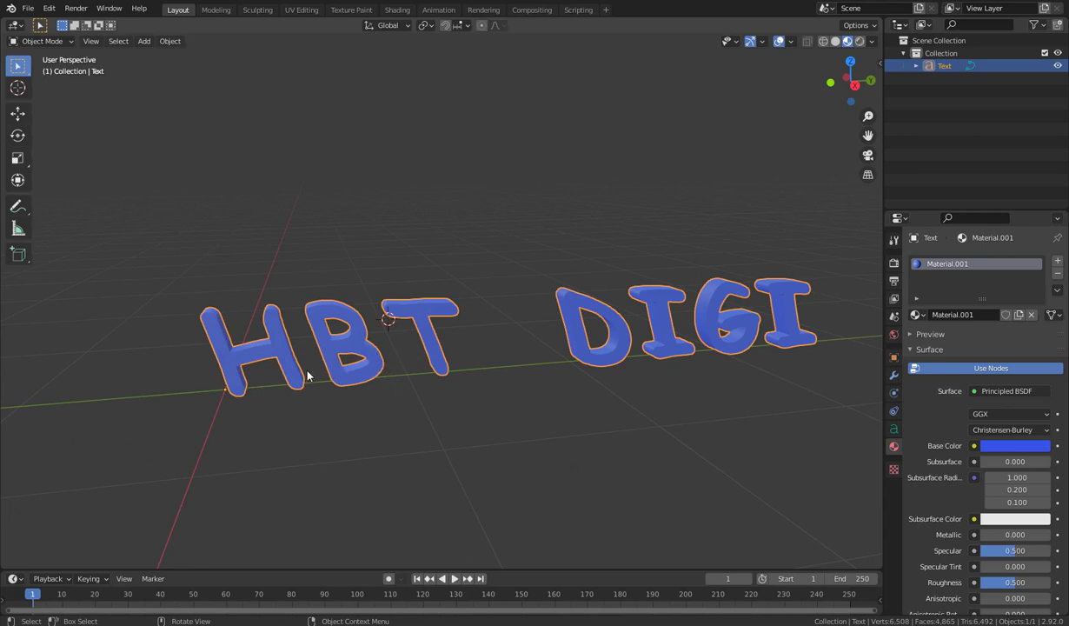
Delete the word DIGI from the editable text, enter DIGI again and return to Object Mode
key("Tab")
key("BackSpace")
key("BackSpace")
key("BackSpace")
key("BackSpace")
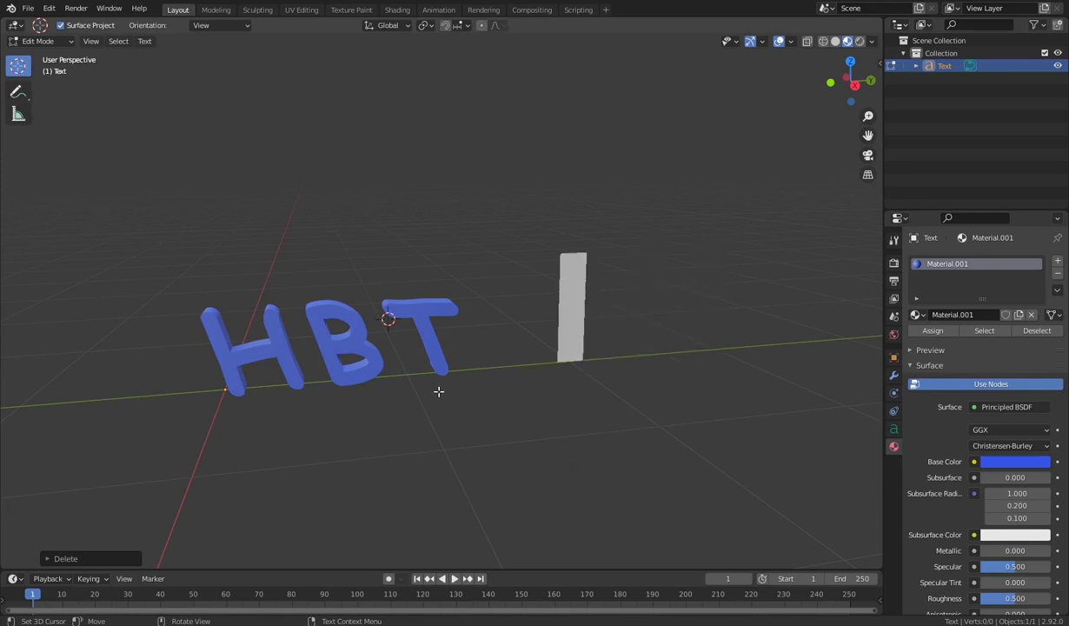
type("DIGI")
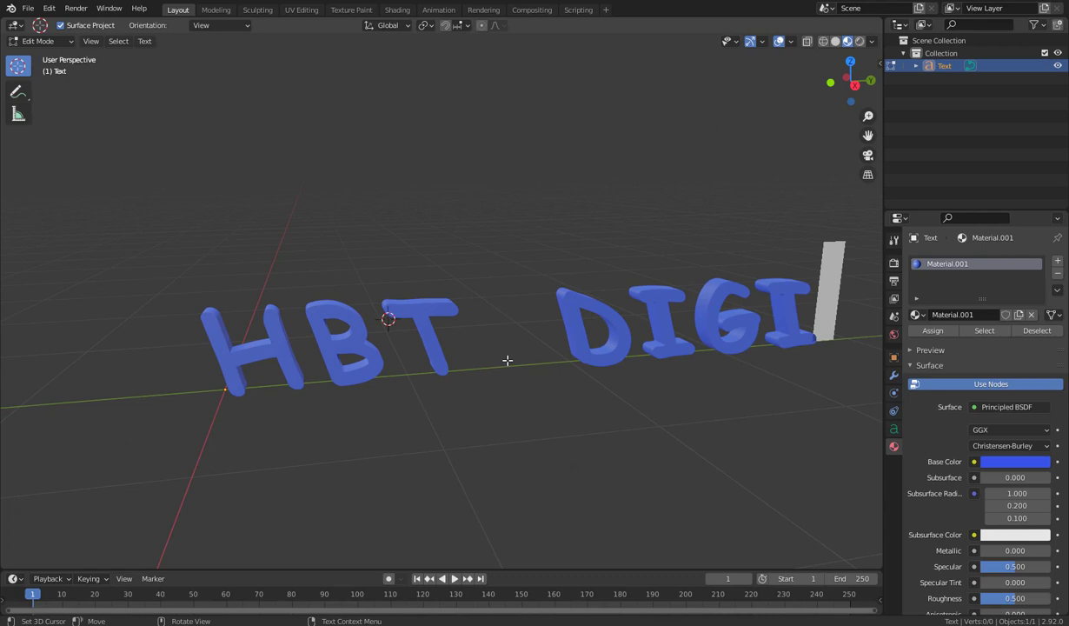
key("Tab")
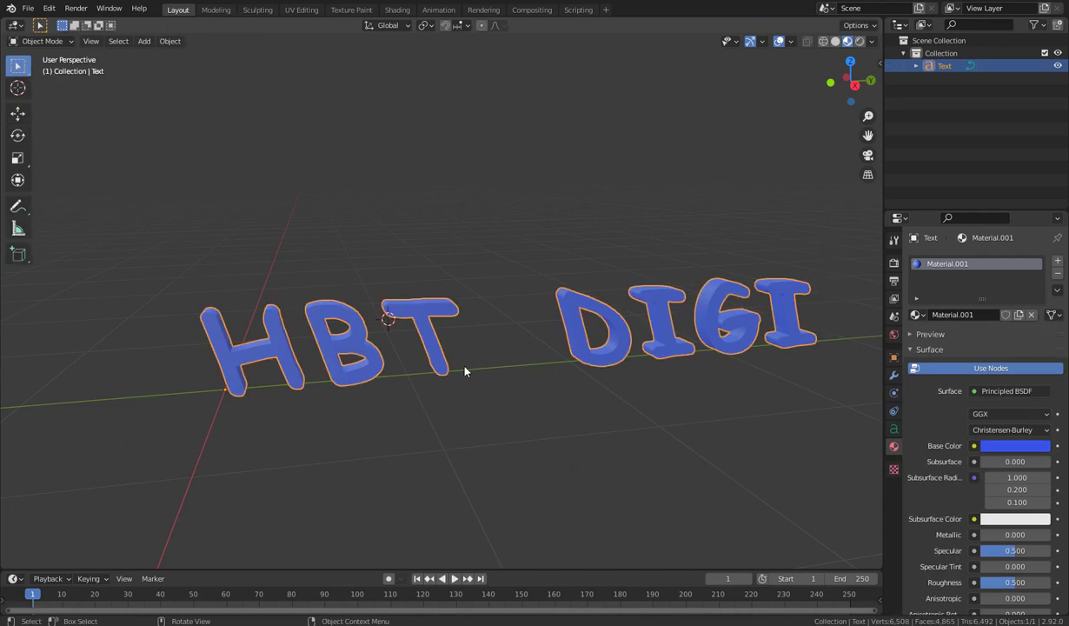
Convert the HBT DIGI text object to a mesh
middle_click_drag(492, 368, 473, 371)
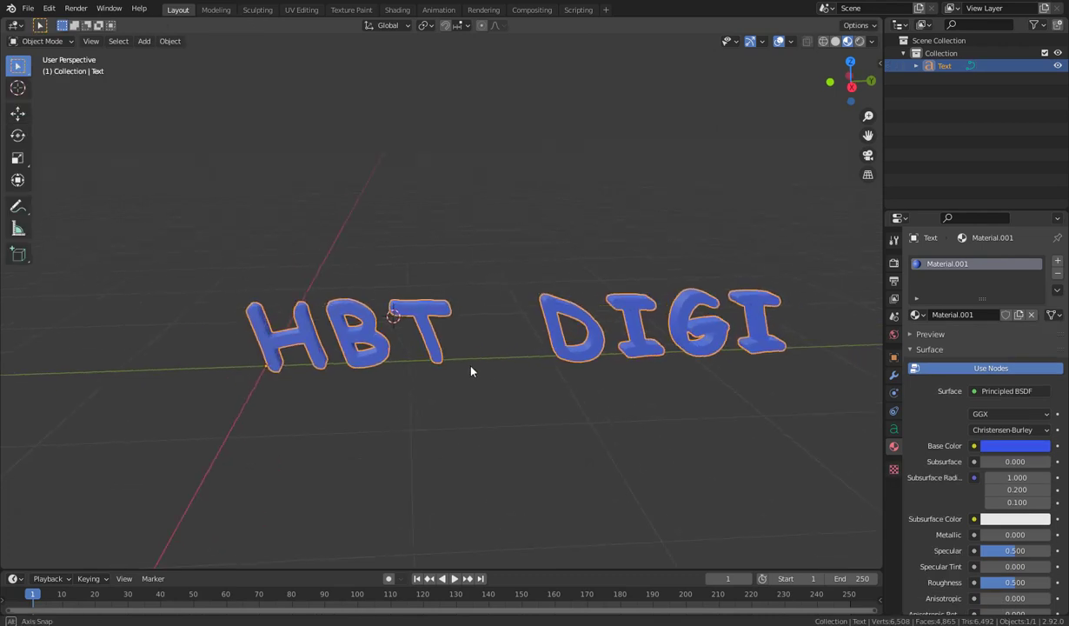
right_click(561, 336)
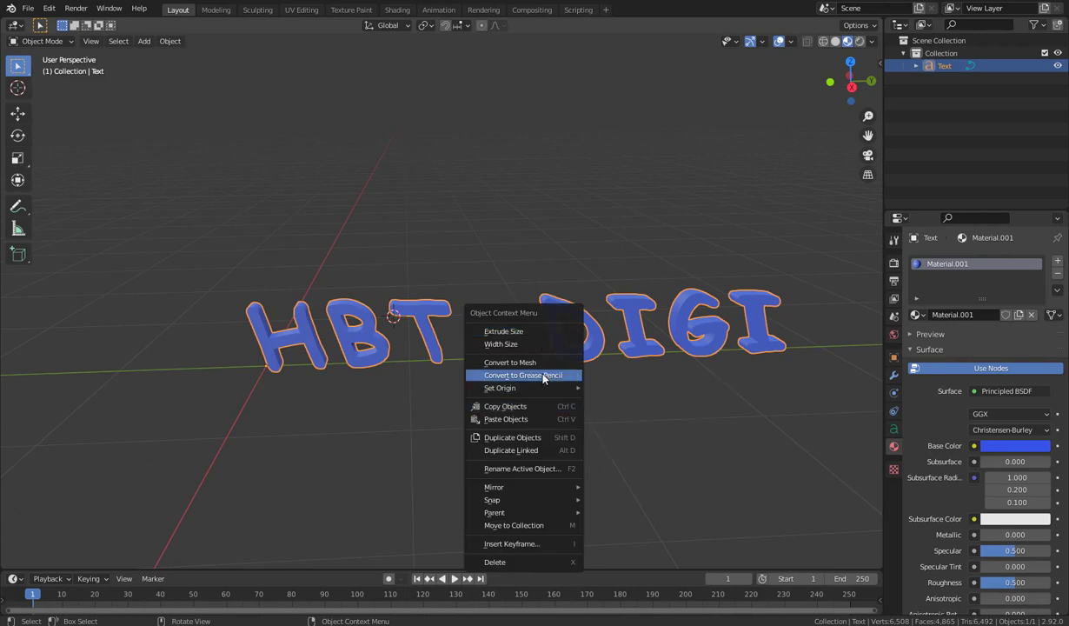
left_click(543, 363)
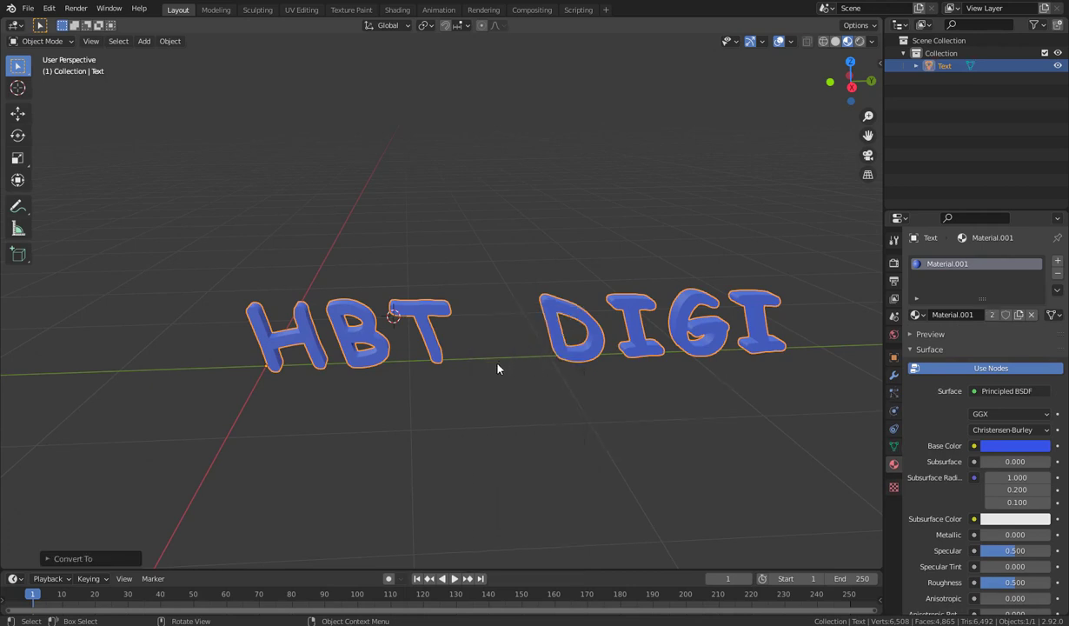
Enter Edit Mode on the text mesh, inspect its geometry and select a vertex on the letter T
key("Tab")
middle_click_drag(441, 372, 757, 278)
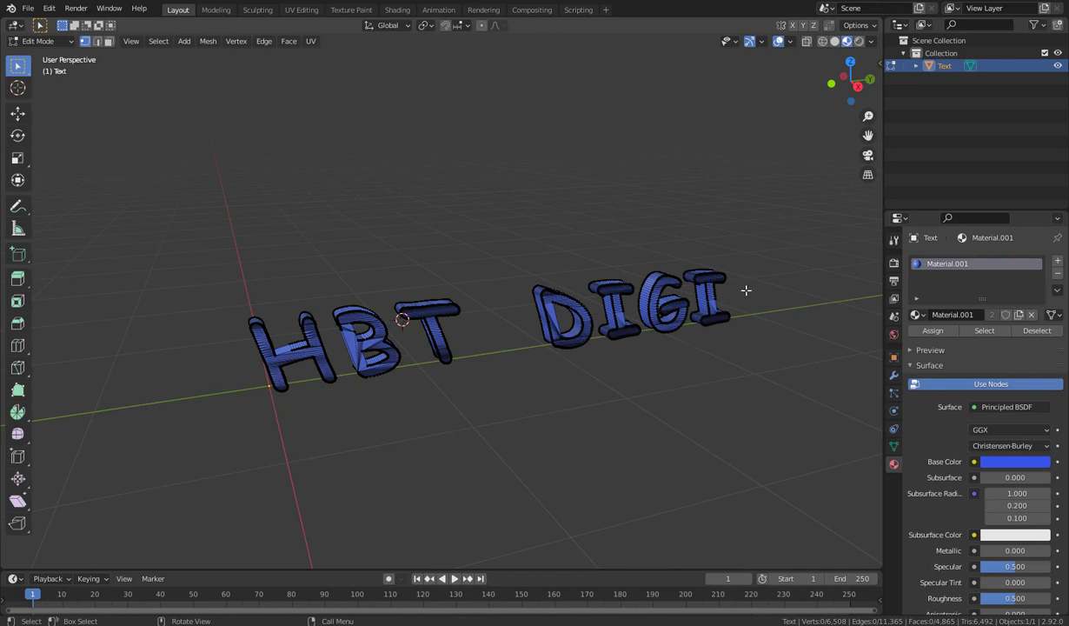
middle_click_drag(499, 354, 435, 348)
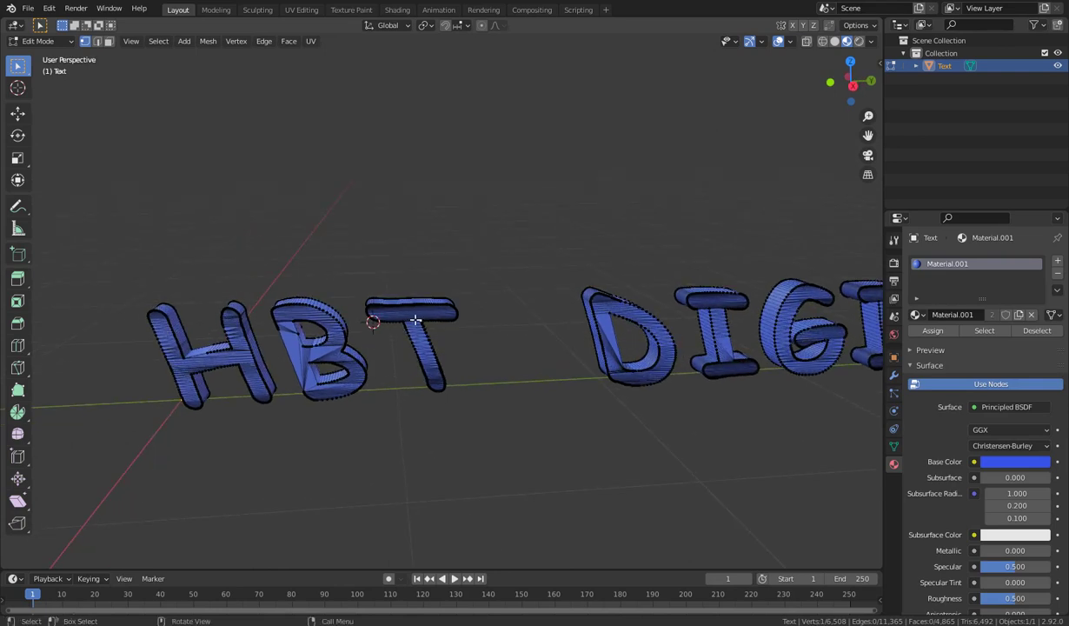
left_click(435, 348)
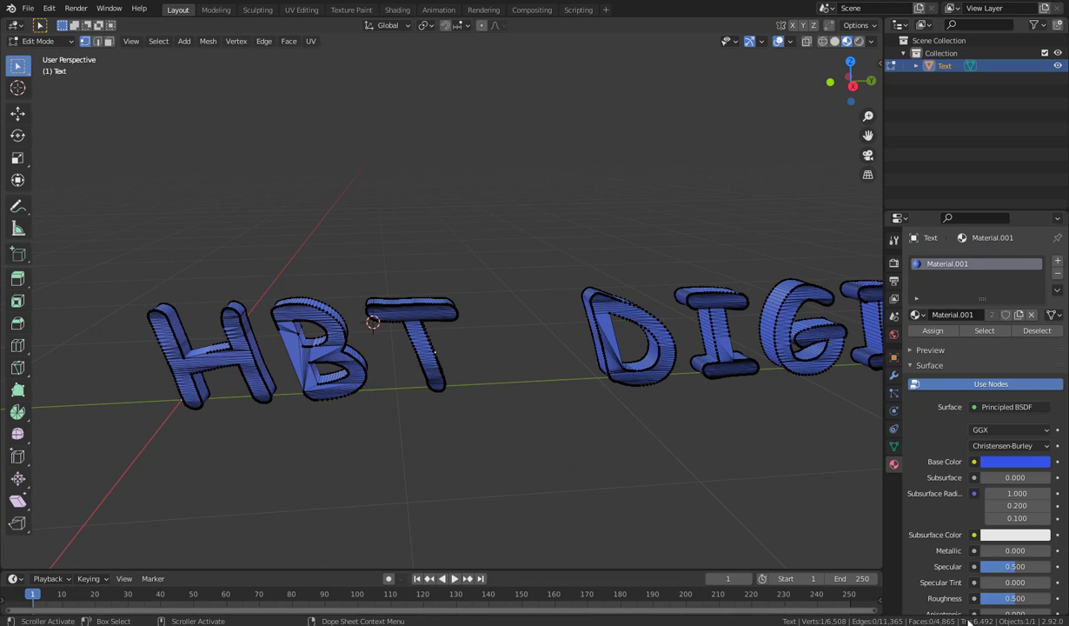
Simplify the entire HBT DIGI mesh with Limited Dissolve, deselect everything and inspect the cleaned letters
scroll(394, 426, "down", 3)
mouse_move(394, 424)
middle_mouse_down()
mouse_move(436, 435)
mouse_move(389, 416)
middle_mouse_up()
key("a")
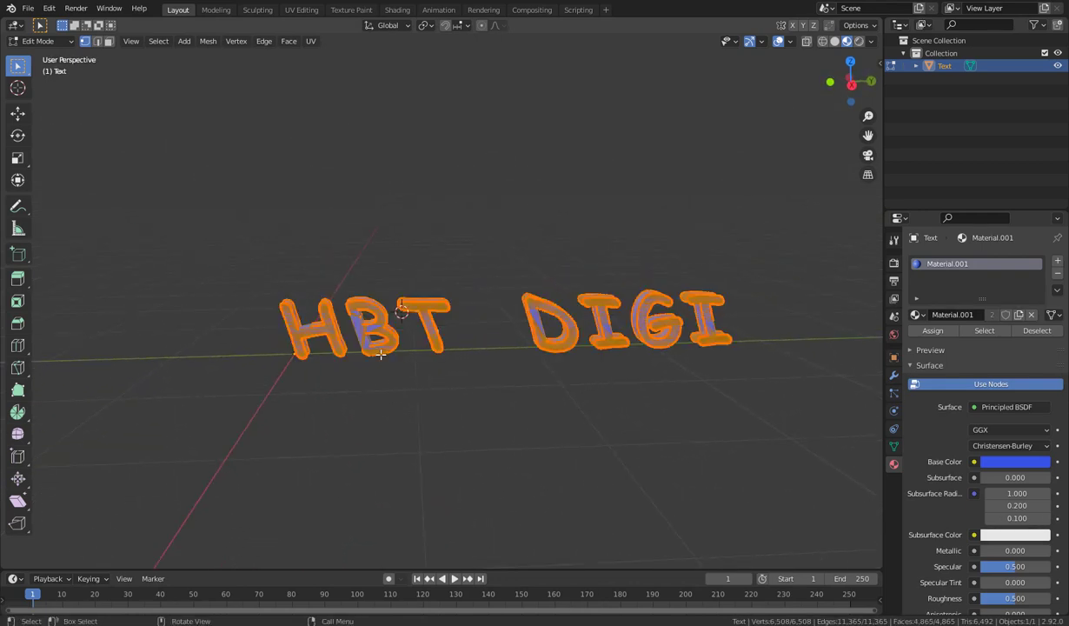
key("x")
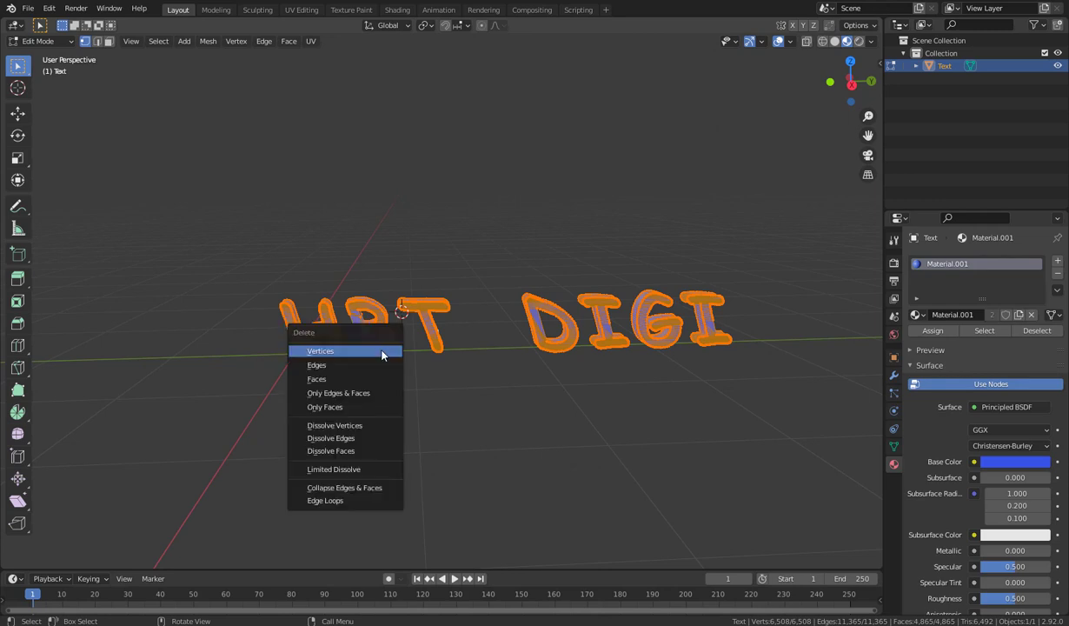
left_click(365, 471)
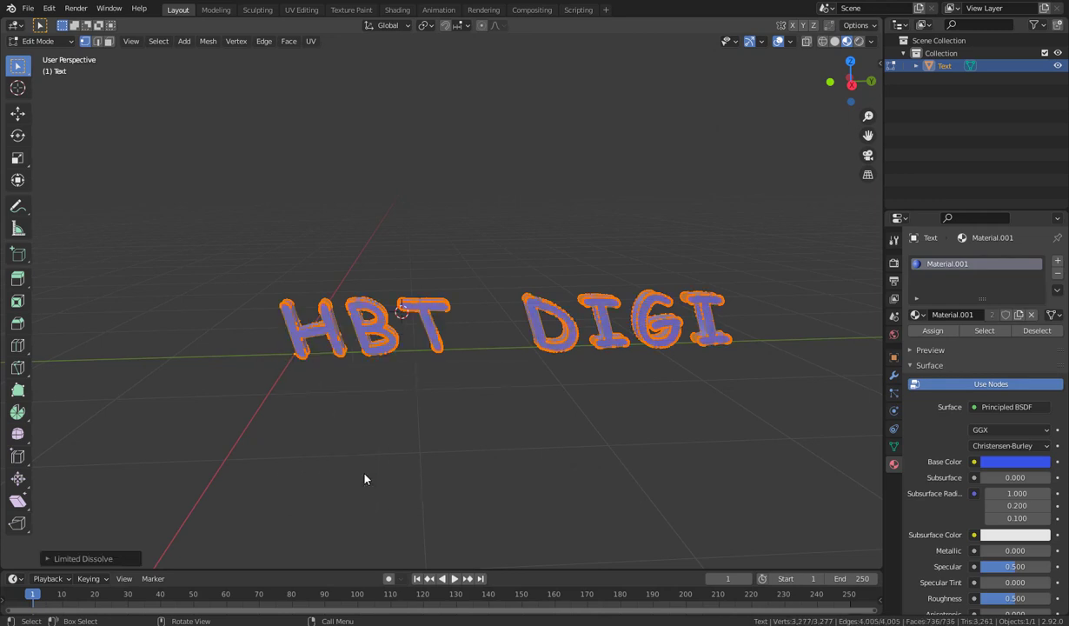
middle_click_drag(363, 370, 446, 390)
key("alt+a")
scroll(410, 394, "up", 3)
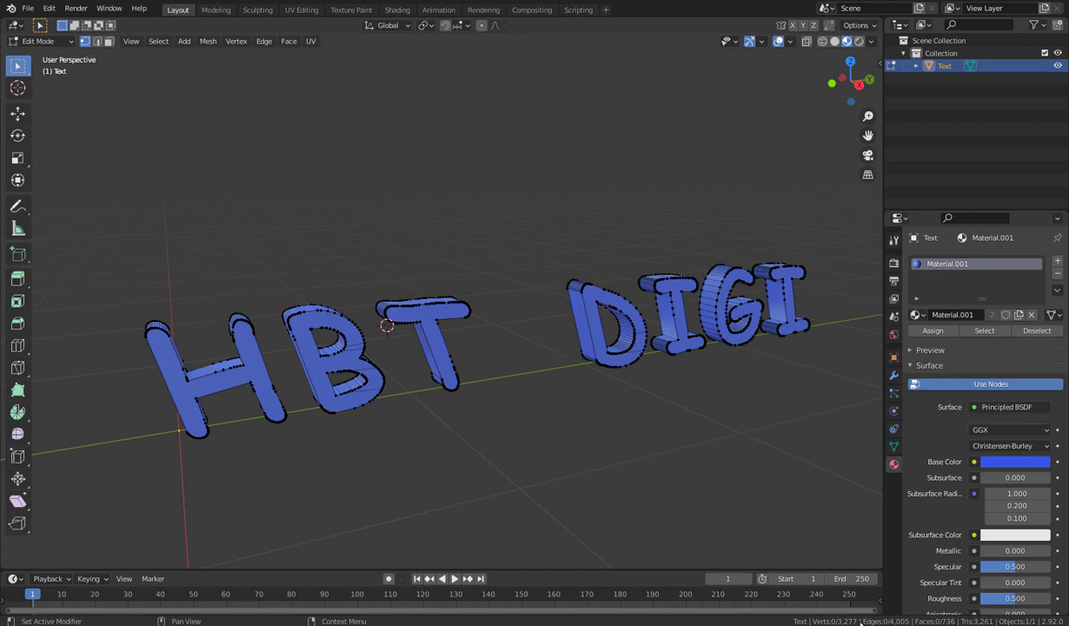
middle_click_drag(685, 400, 587, 419)
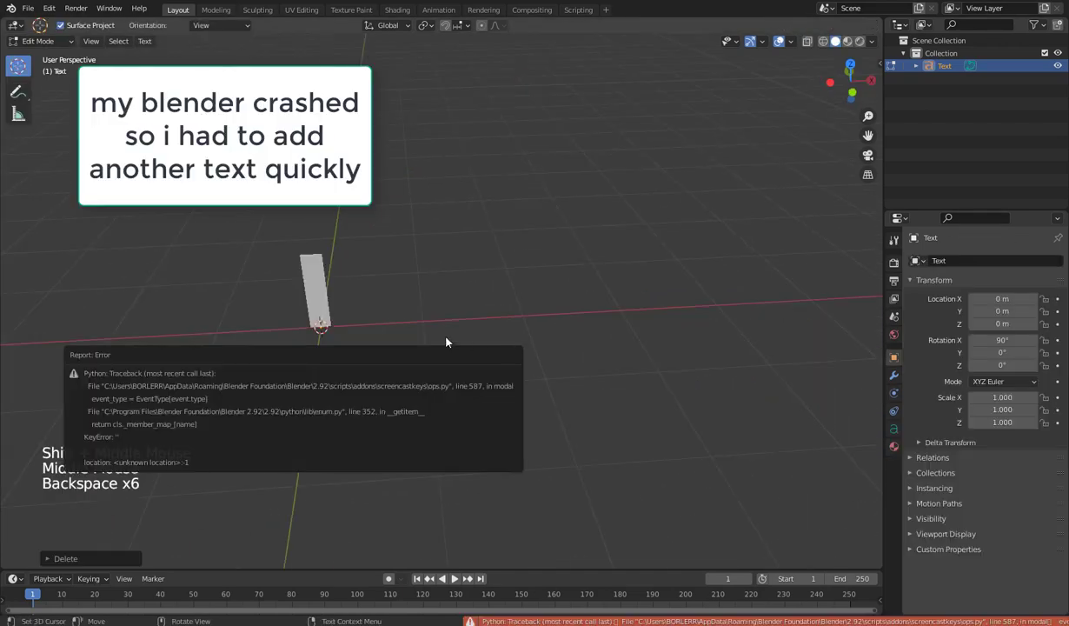
Enter the letter H in the new text object, return to Object Mode and set its Extrude to 0.09 m
type("H")
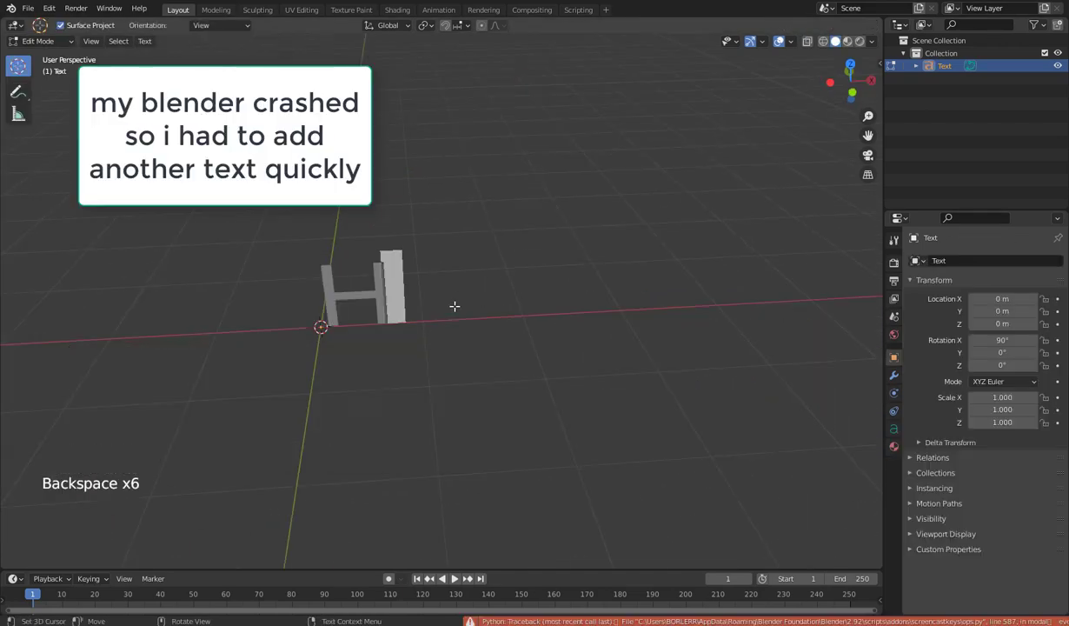
key("Tab")
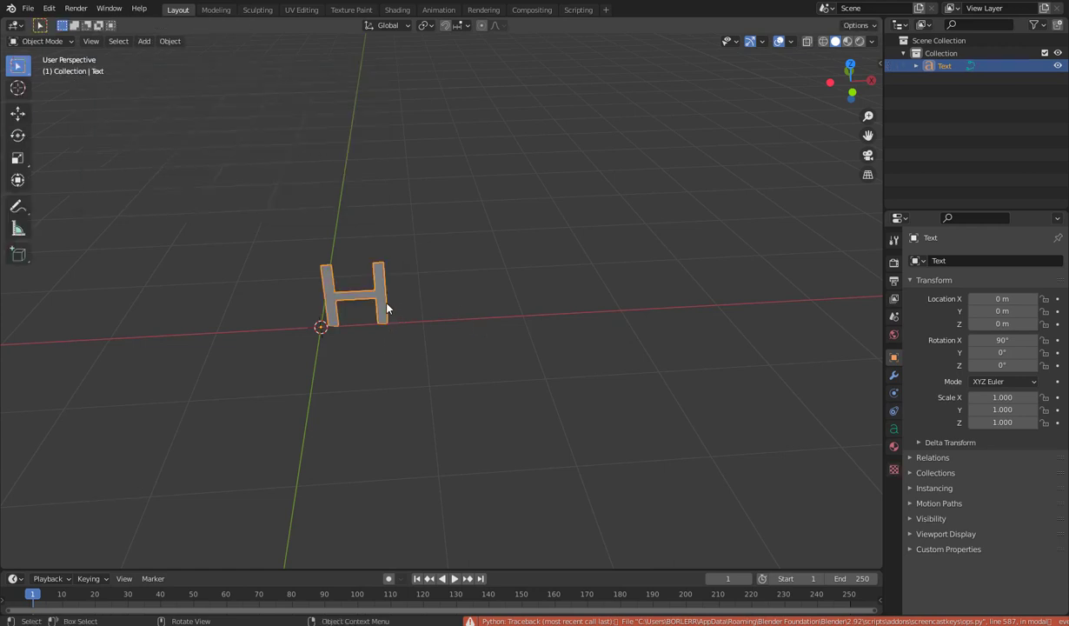
left_click(893, 429)
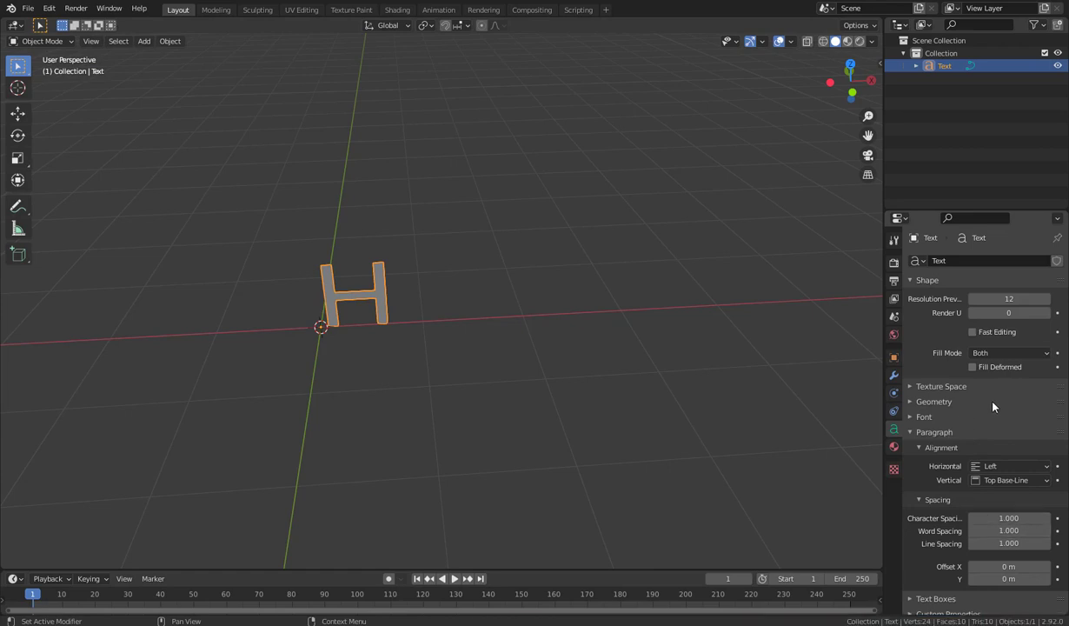
left_click(930, 402)
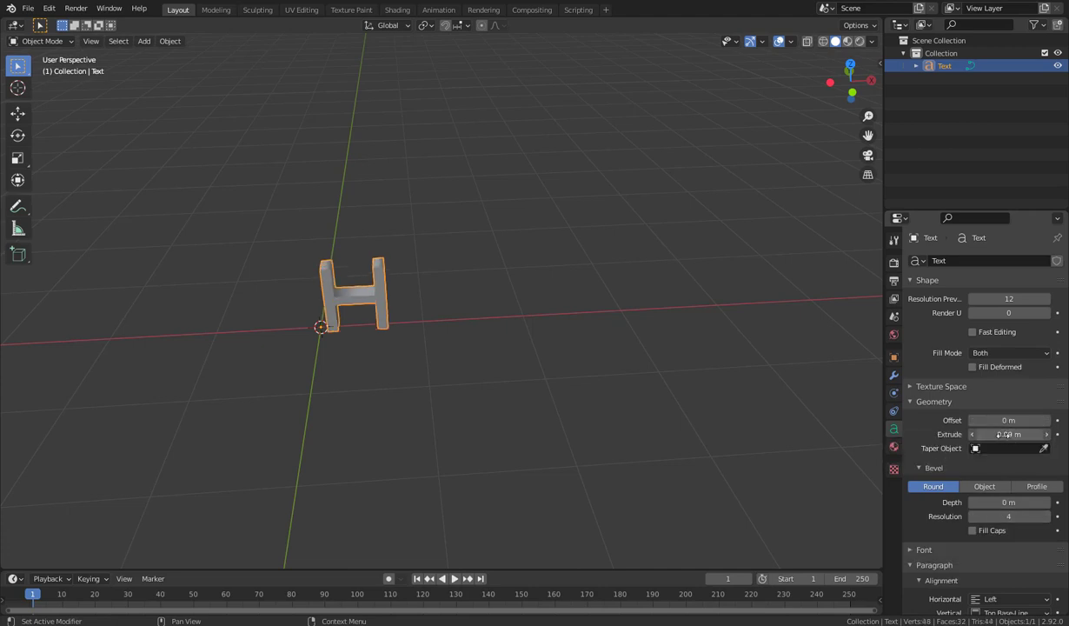
middle_click_drag(565, 448, 601, 420)
scroll(475, 418, "up", 3)
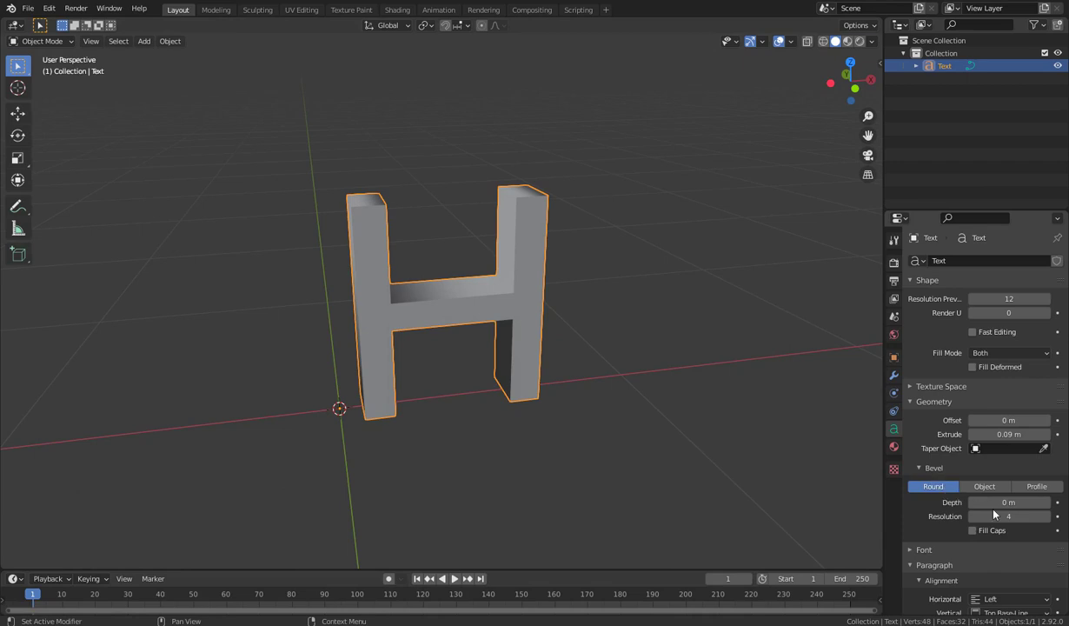
Give the H text a round bevel with a depth of 0.01 m and a resolution of 9
left_click_drag(989, 502, 1017, 502)
key("ctrl+z")
left_click_drag(1000, 503, 1005, 502)
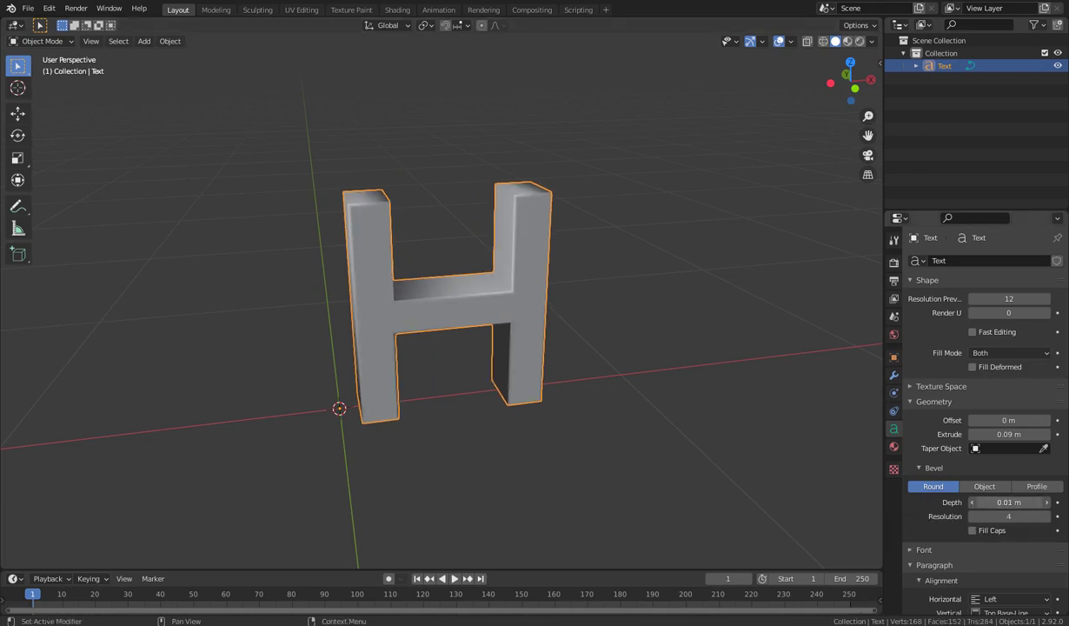
middle_click_drag(464, 308, 563, 402)
scroll(565, 307, "up", 4)
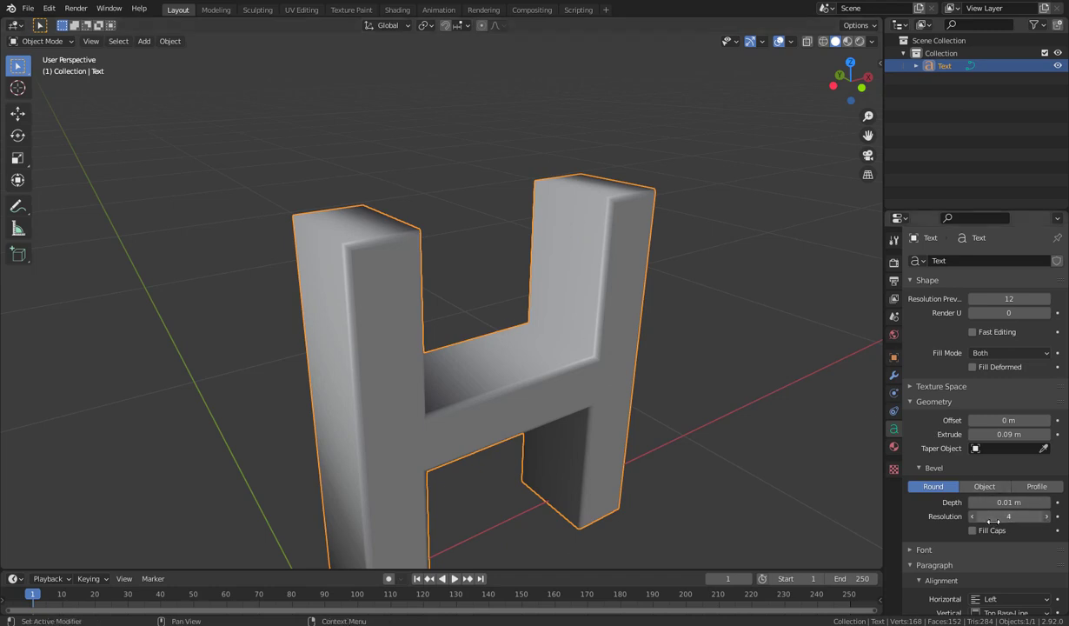
left_click_drag(1009, 517, 1036, 517)
middle_click_drag(399, 351, 547, 424)
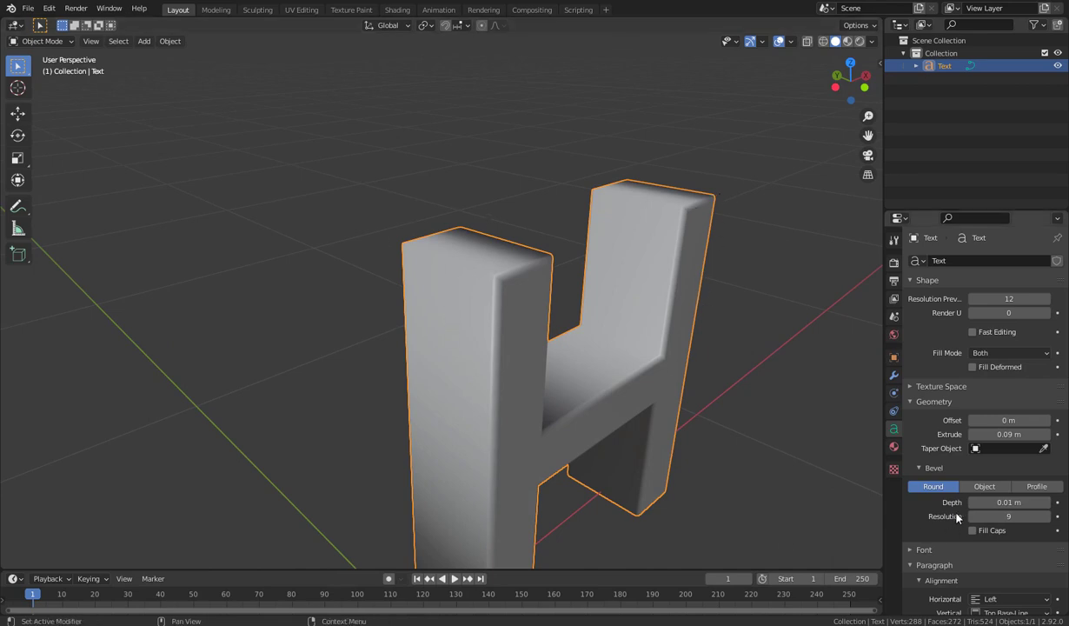
Try a bevel depth of 0.02 m on the H and set it back to 0.01 m
left_click(1055, 503)
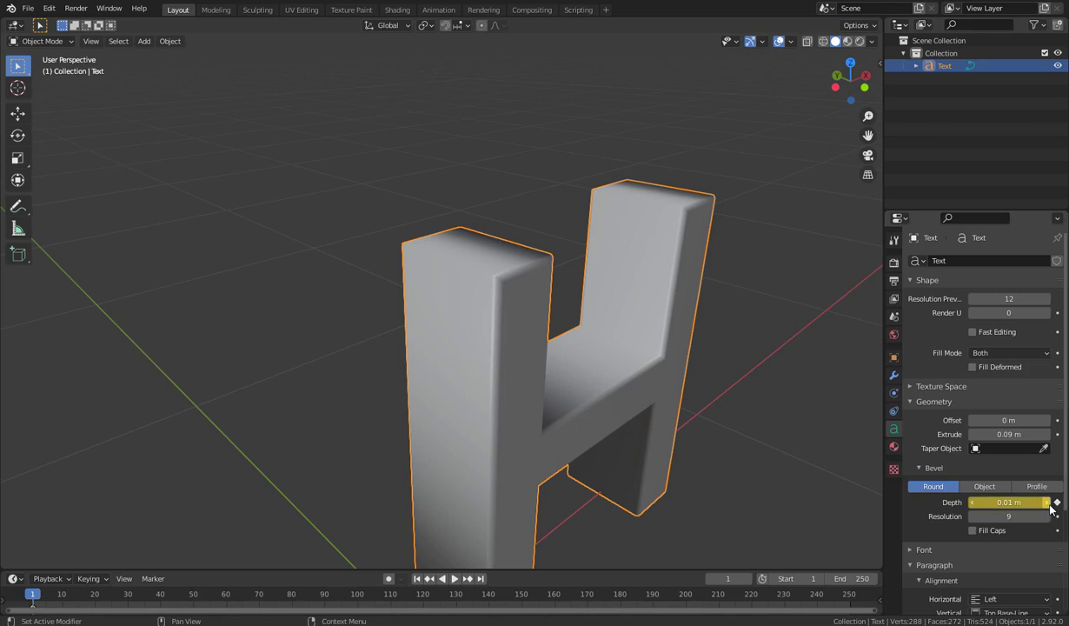
left_click(1055, 504)
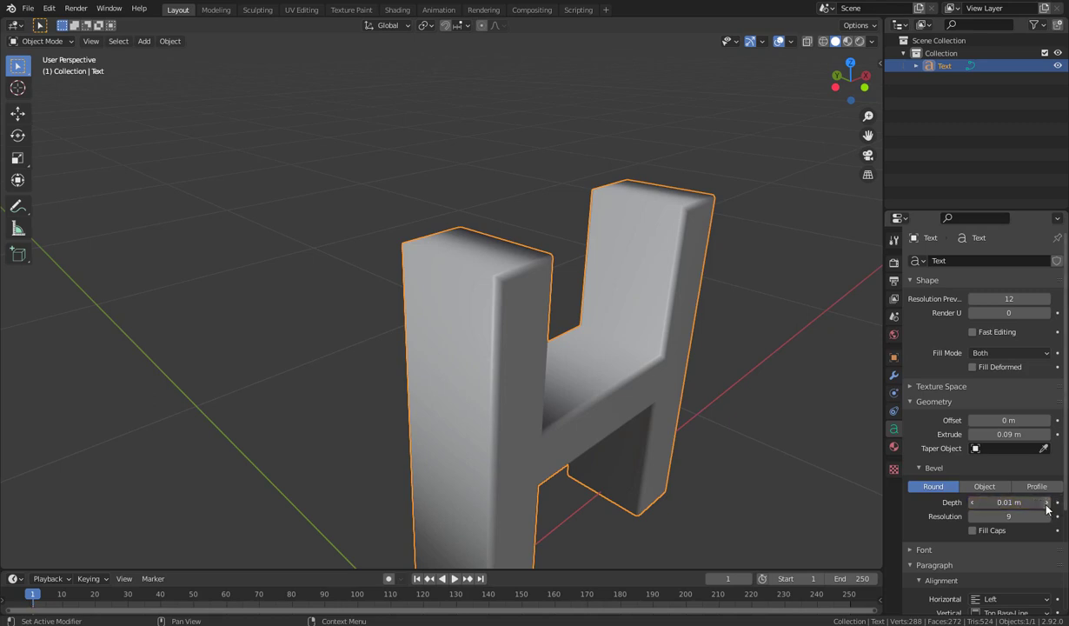
left_click(1047, 503)
left_click(1009, 502)
type("0")
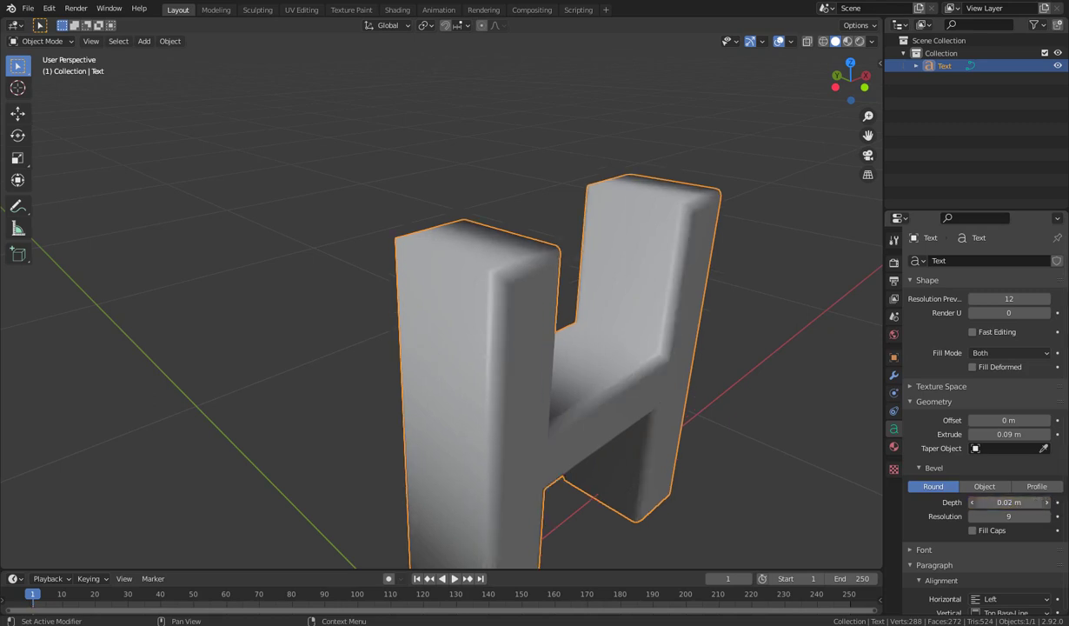
key("Return")
left_click_drag(1008, 502, 1016, 510)
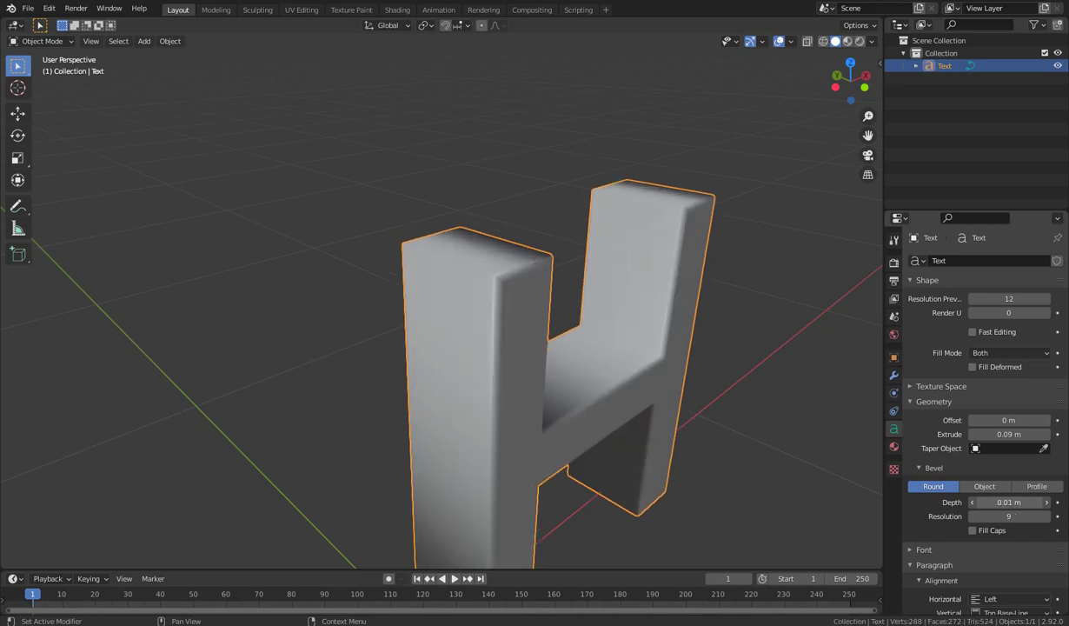
scroll(838, 493, "down", 5)
middle_click_drag(640, 432, 593, 420)
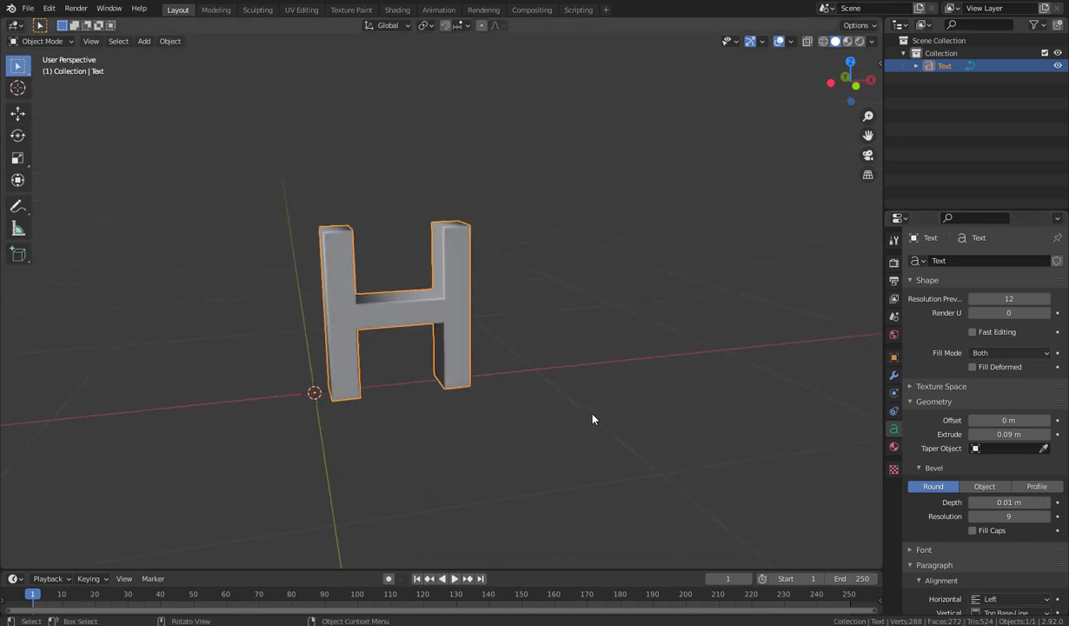
Convert the H text object to a mesh and enter Edit Mode on it
middle_click_drag(393, 366, 445, 370)
scroll(430, 363, "up", 2)
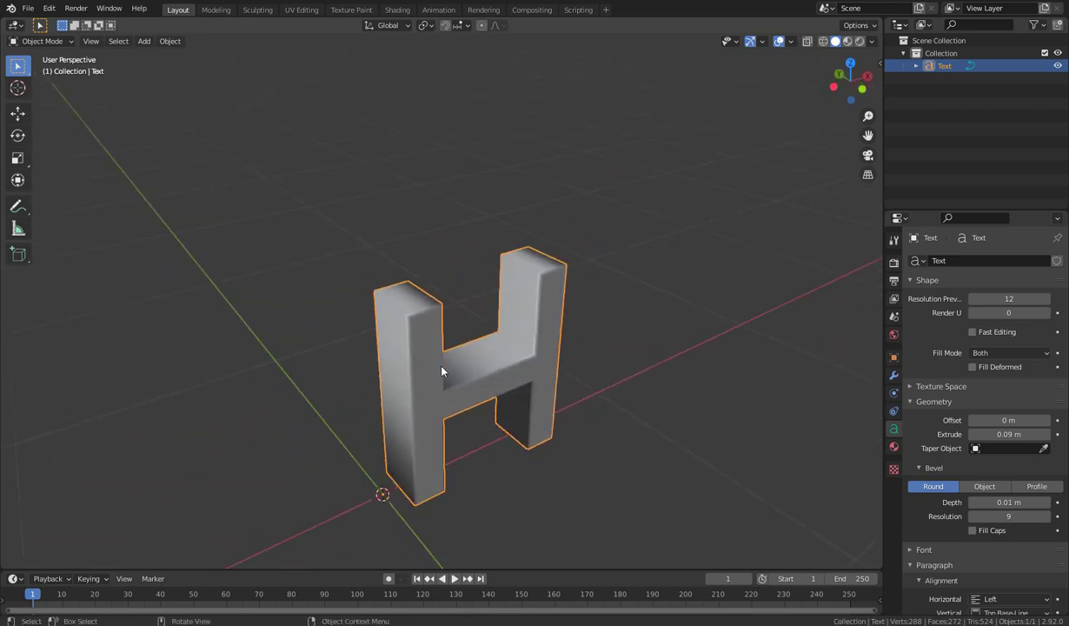
key("Tab")
middle_click_drag(610, 431, 527, 351)
key("Tab")
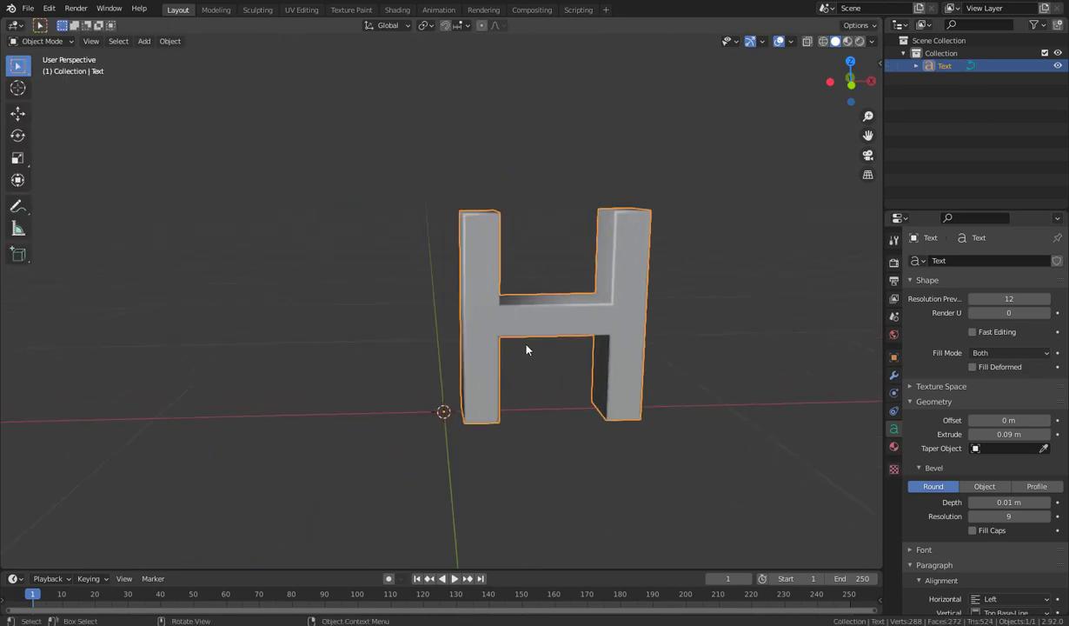
right_click(545, 327)
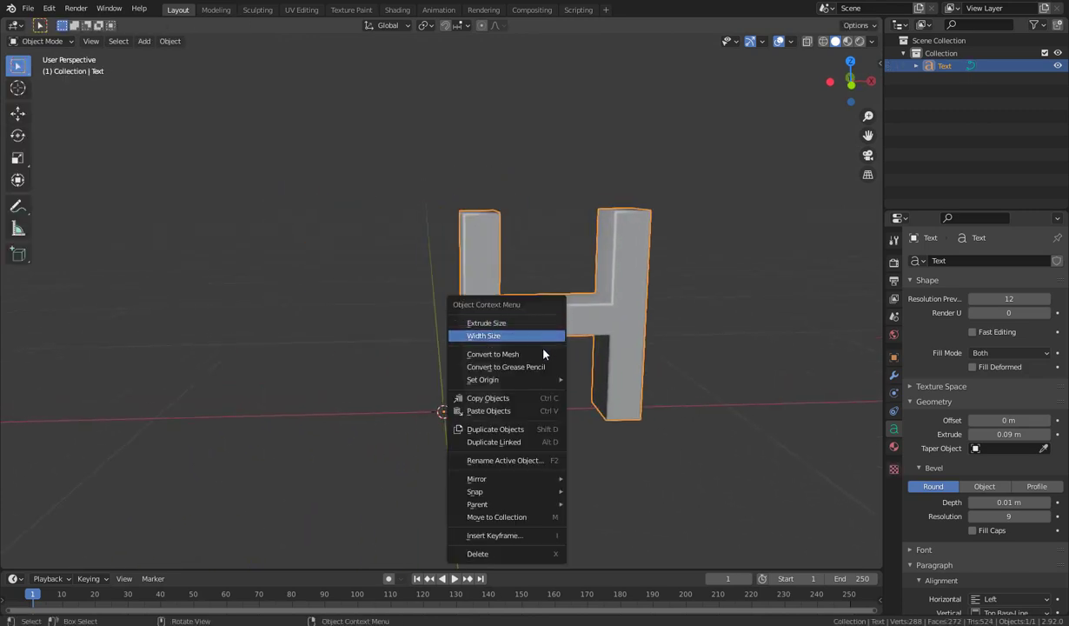
left_click(544, 354)
middle_click_drag(539, 361, 457, 383)
key("Tab")
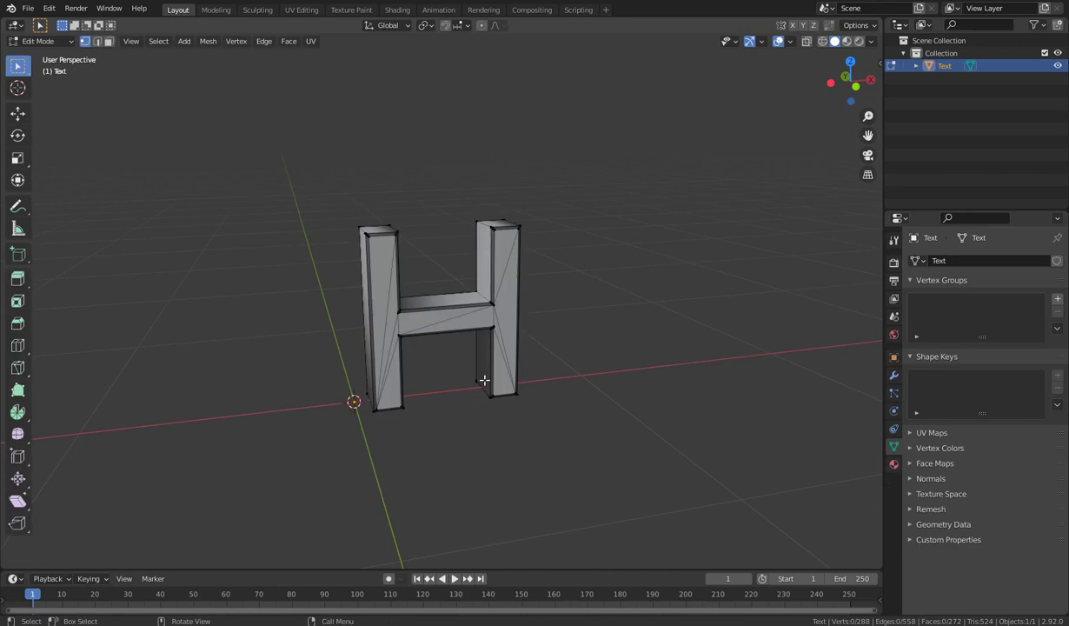
Apply Limited Dissolve to all geometry of the H mesh, deselect it and inspect the faces
middle_click_drag(484, 377, 428, 367)
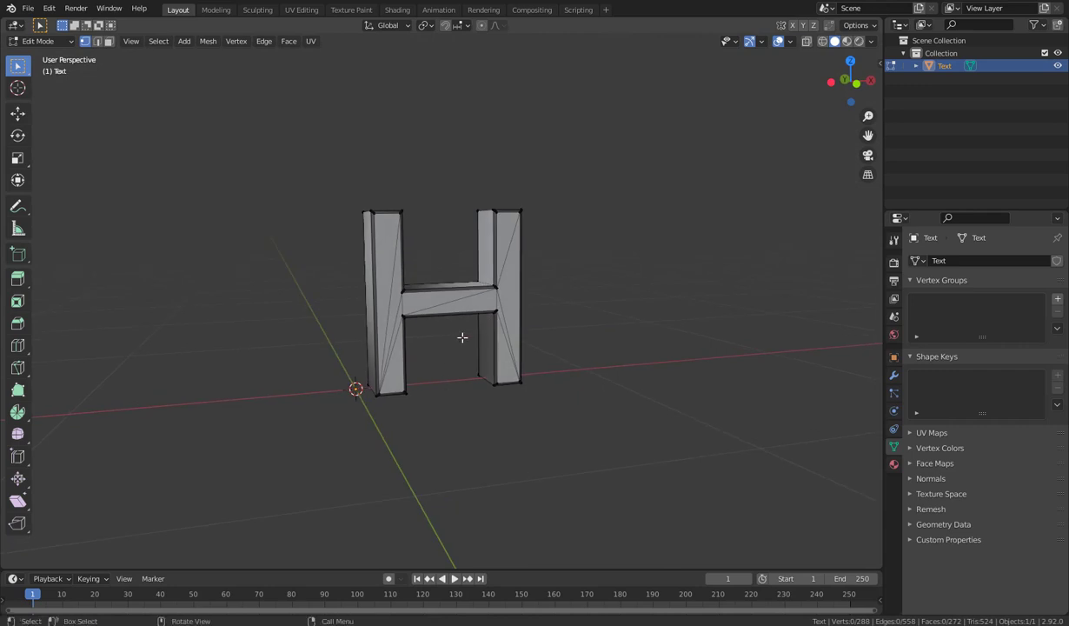
middle_click_drag(446, 288, 428, 312)
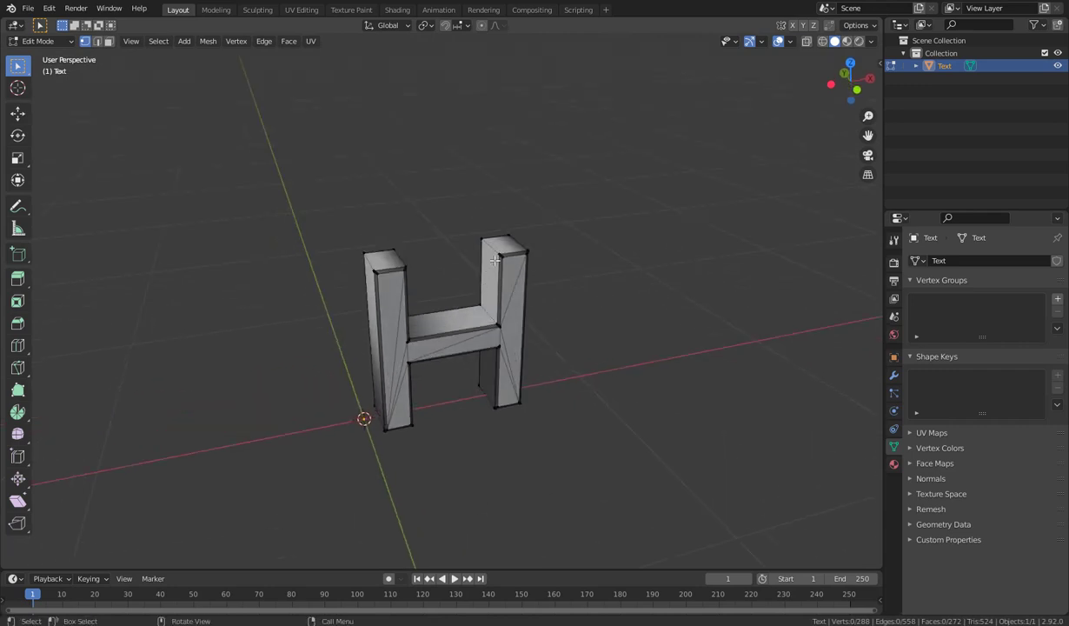
key("a")
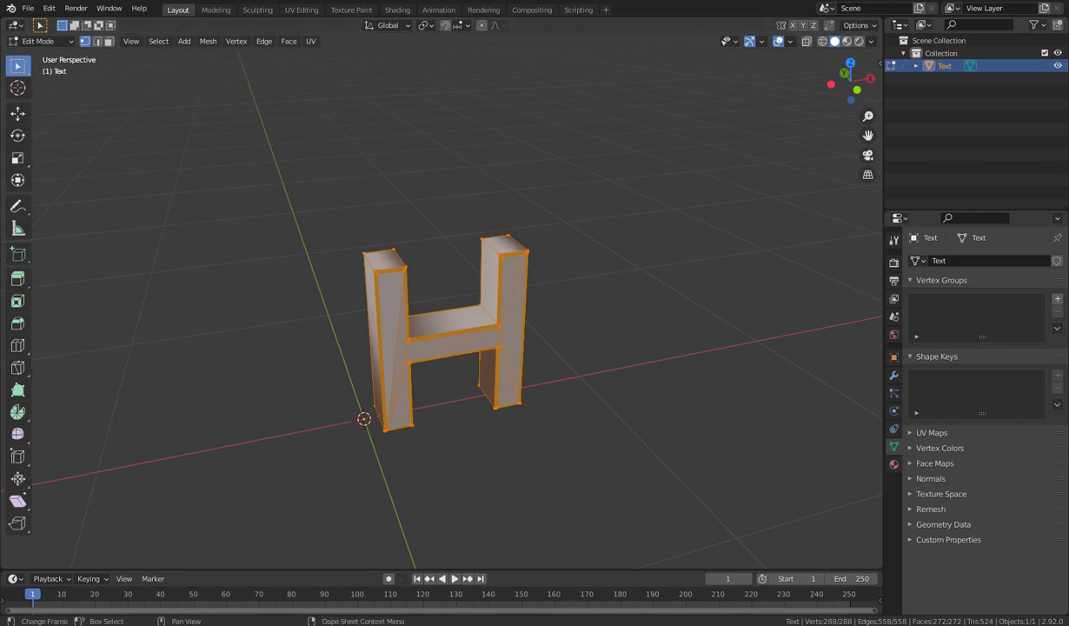
middle_click_drag(486, 370, 520, 351)
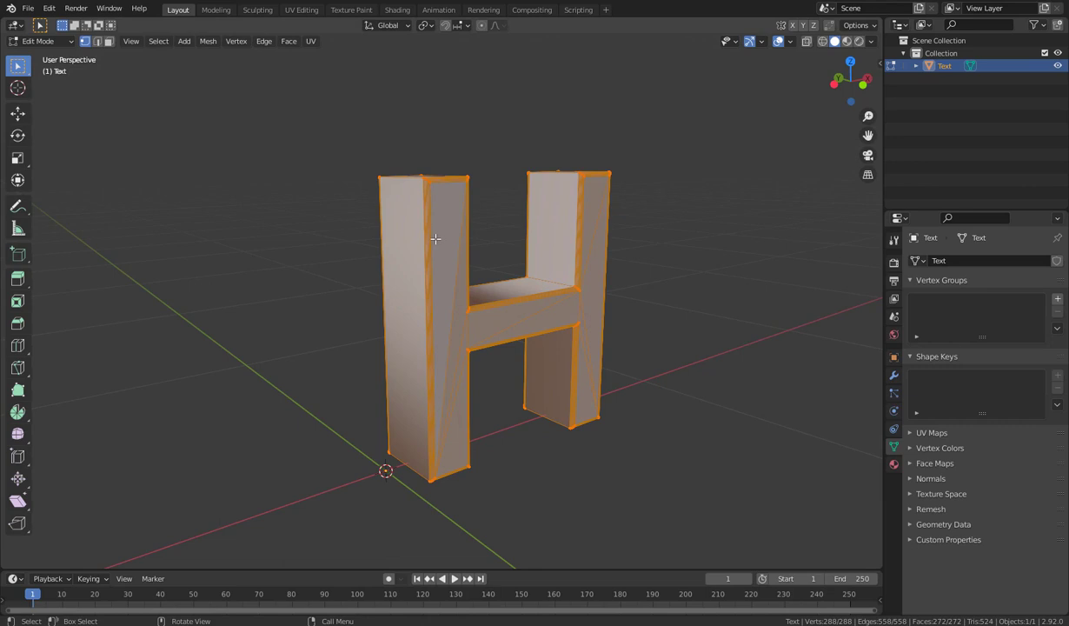
key("x")
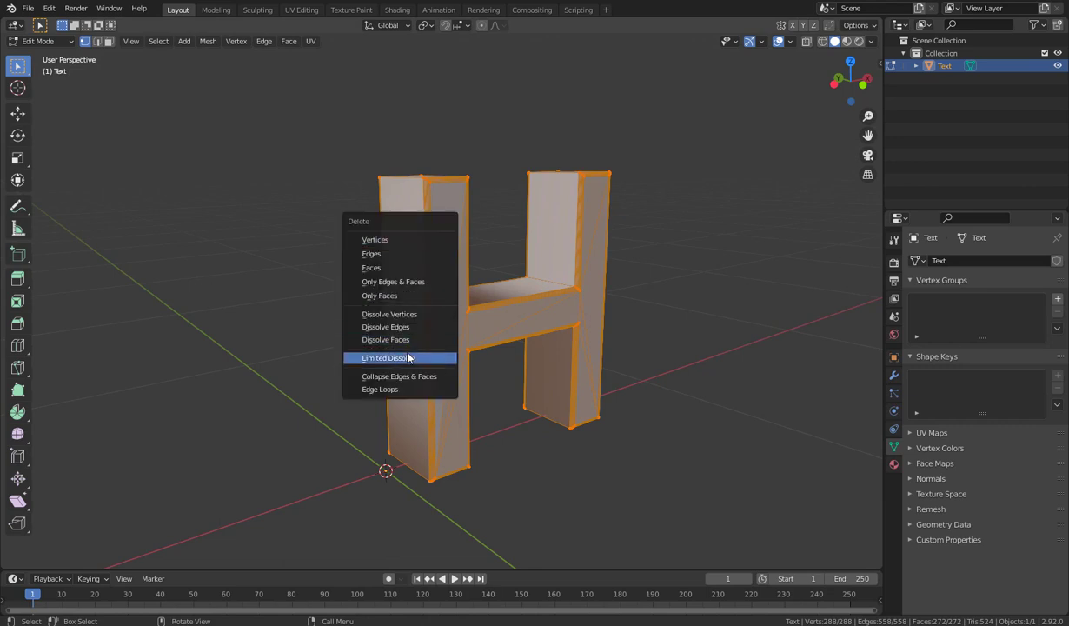
left_click(409, 357)
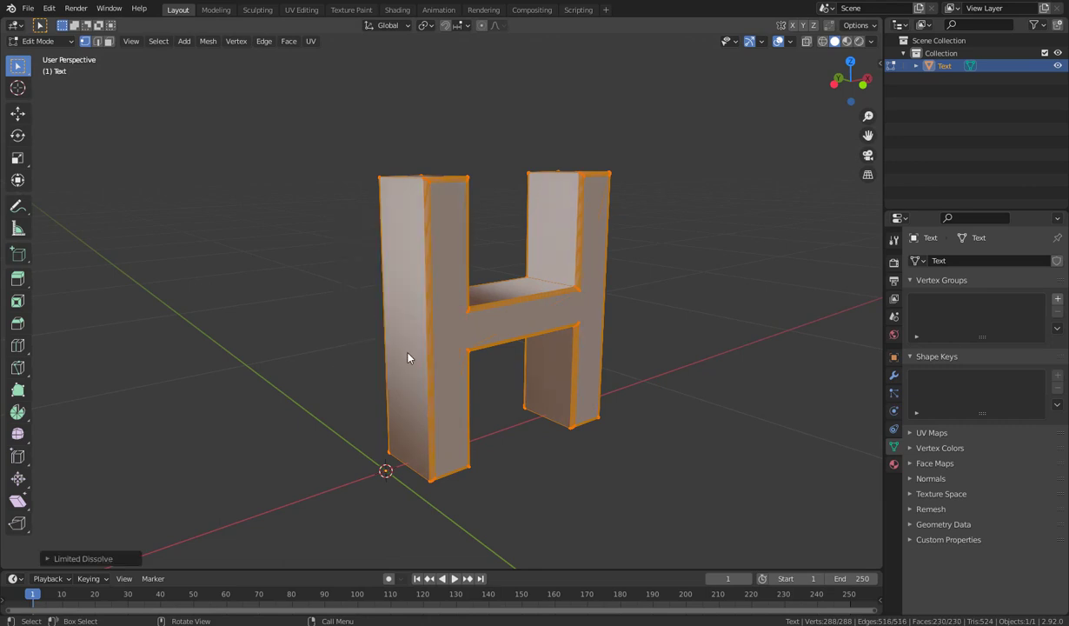
middle_click_drag(551, 446, 446, 374)
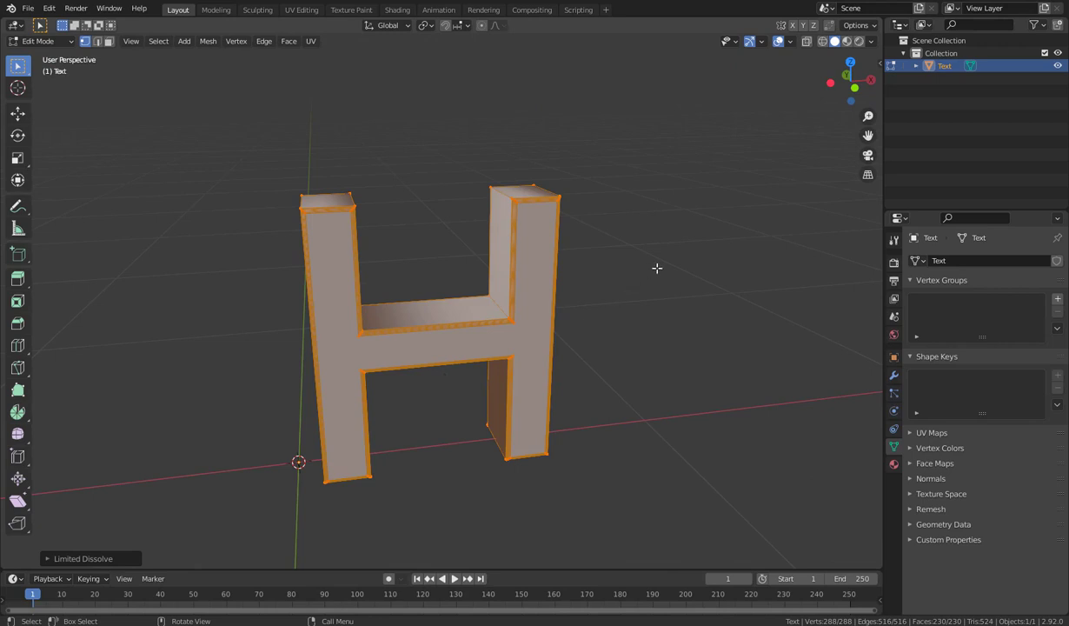
key("alt+a")
middle_click_drag(524, 330, 593, 354)
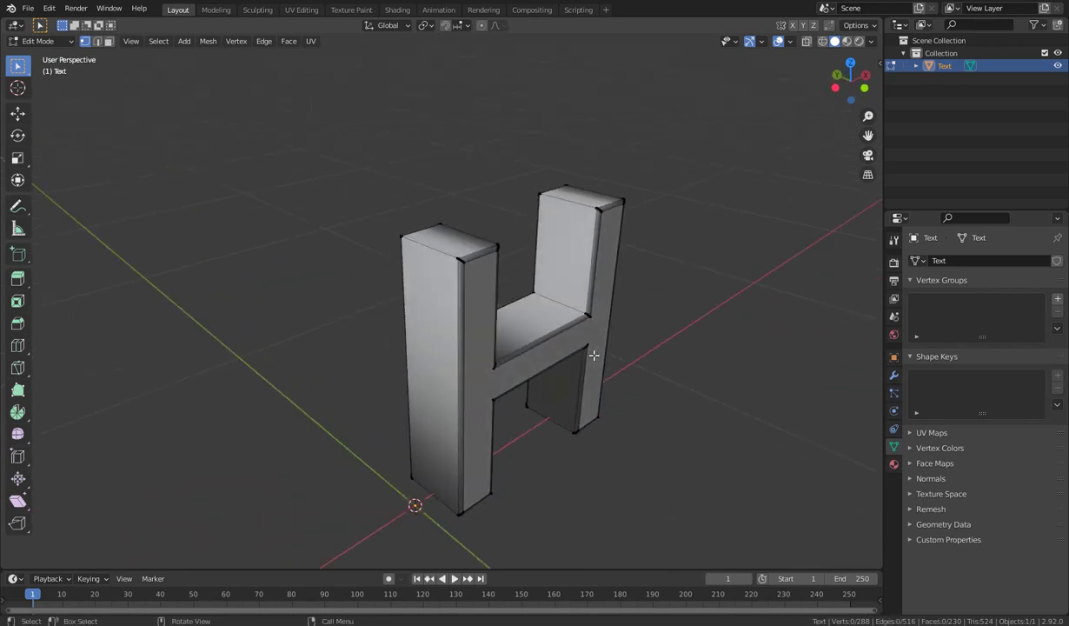
key("a")
key("alt+a")
middle_click_drag(525, 389, 675, 389)
Undo the dissolve and mesh conversion so that the H is an editable text object again
key("ctrl+z")
key("Tab")
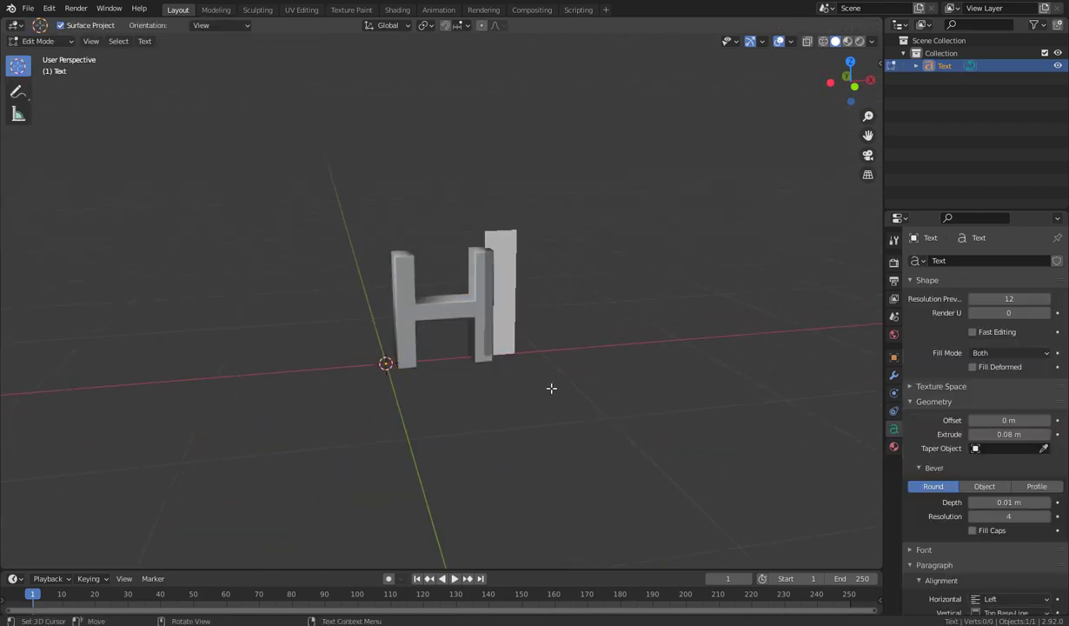
key("Tab")
key("Tab")
key("Tab")
middle_click_drag(486, 365, 470, 373)
Extend the text from H to HBT in Edit Mode and view the extruded letters
key("Tab")
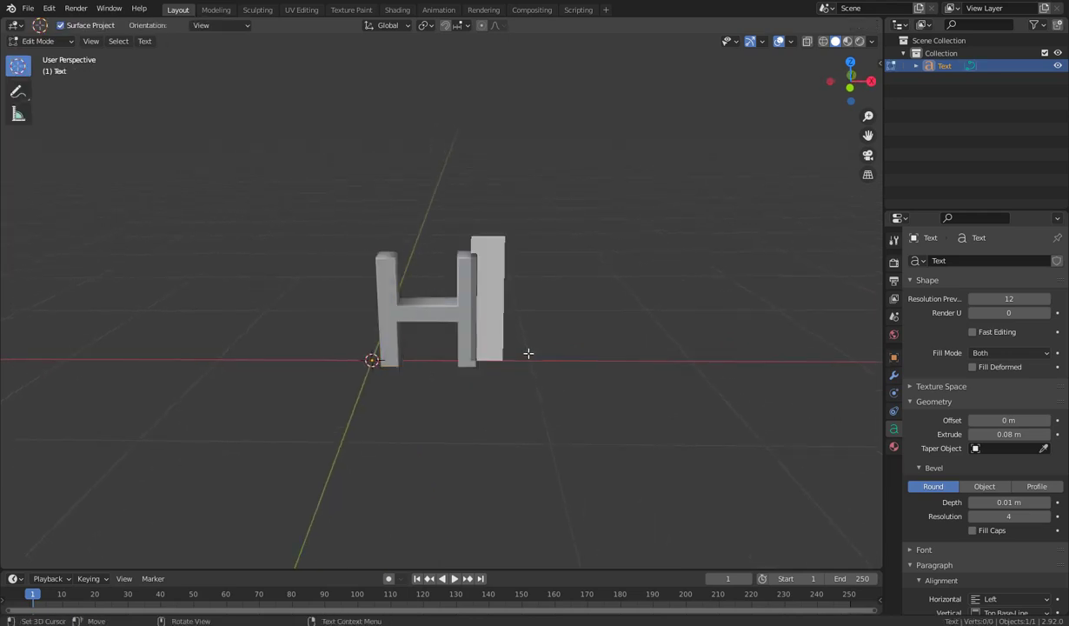
type("B")
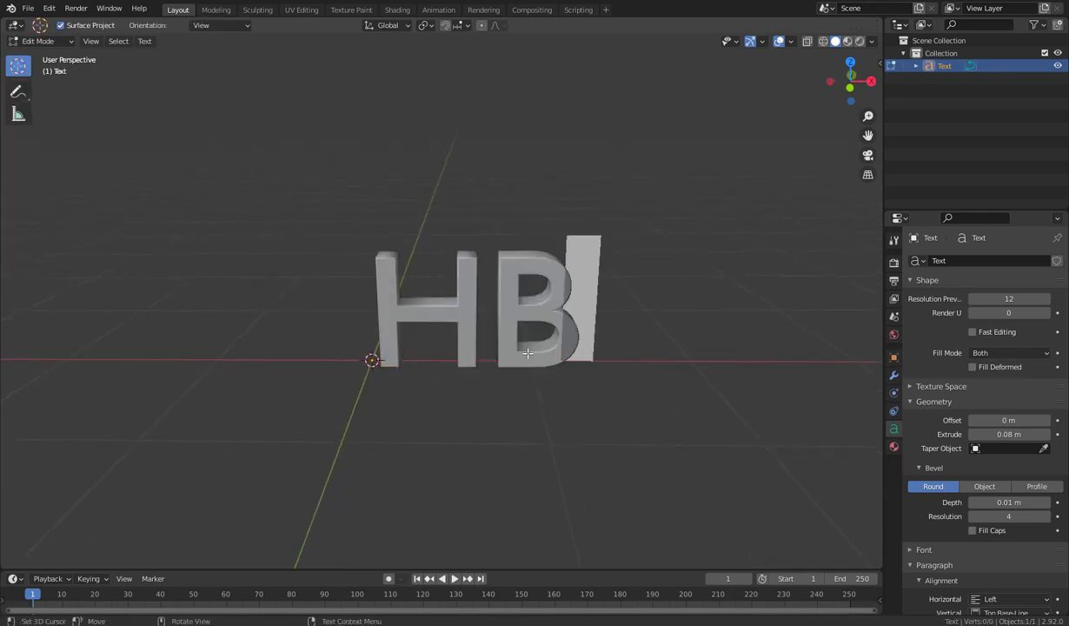
type("T")
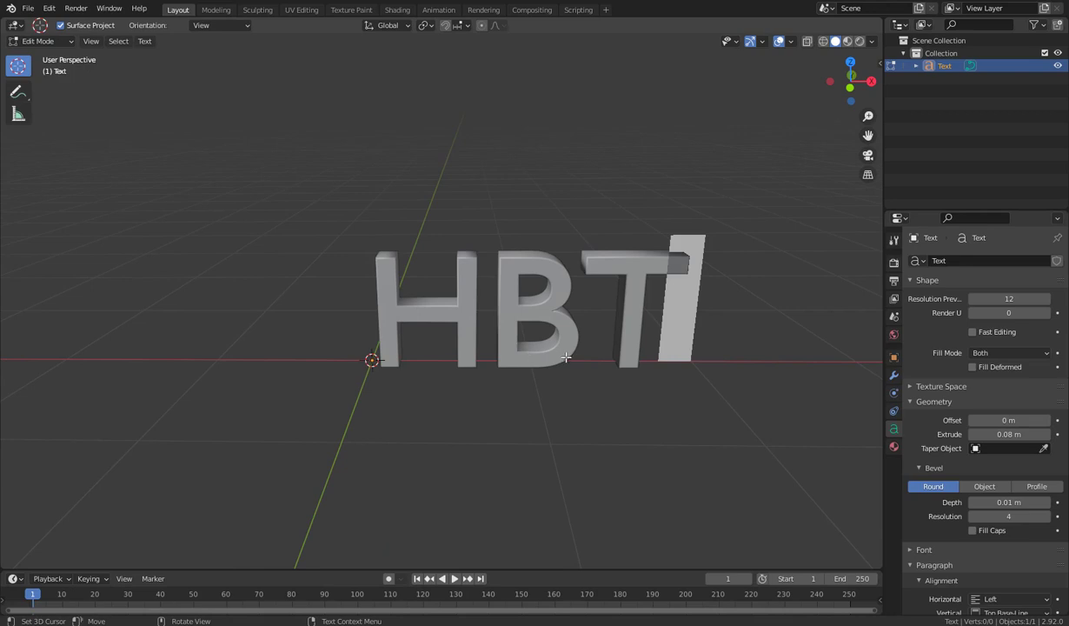
key("Tab")
key("Tab")
middle_click_drag(513, 345, 509, 257)
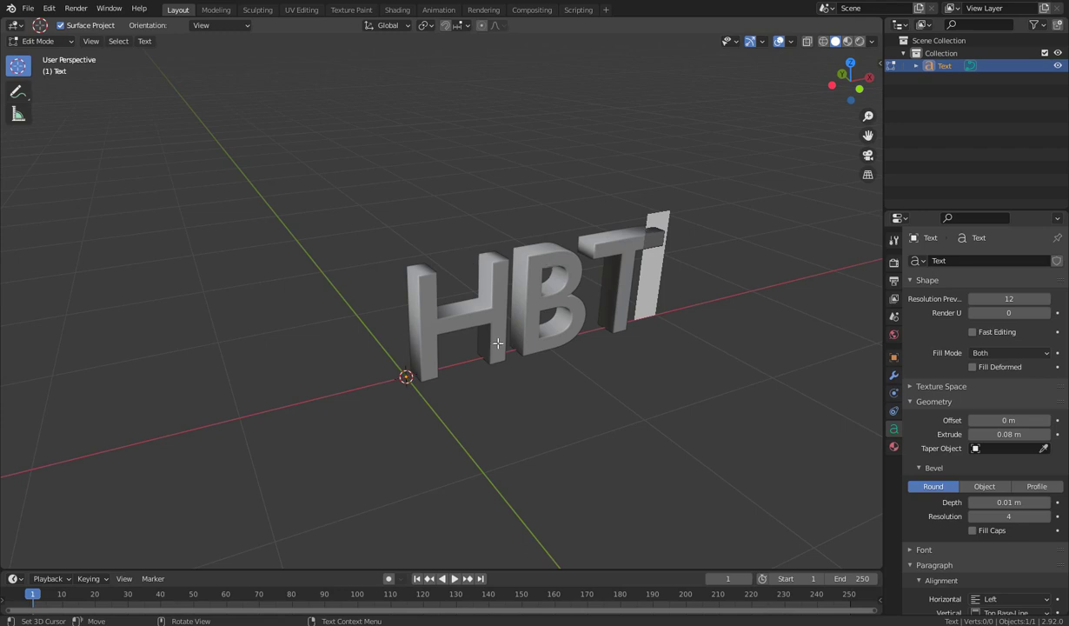
Return the HBT text to Object Mode, view the extruded letters from several angles and keep the text selected
key("Tab")
middle_click_drag(482, 426, 422, 394)
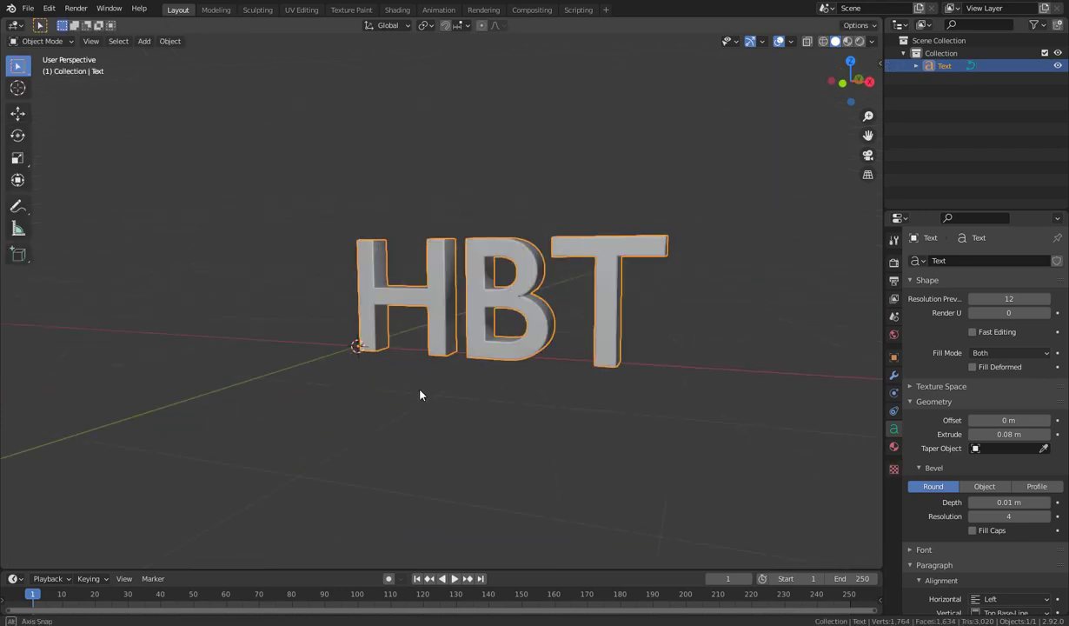
left_click(564, 448)
middle_click_drag(563, 449, 515, 439)
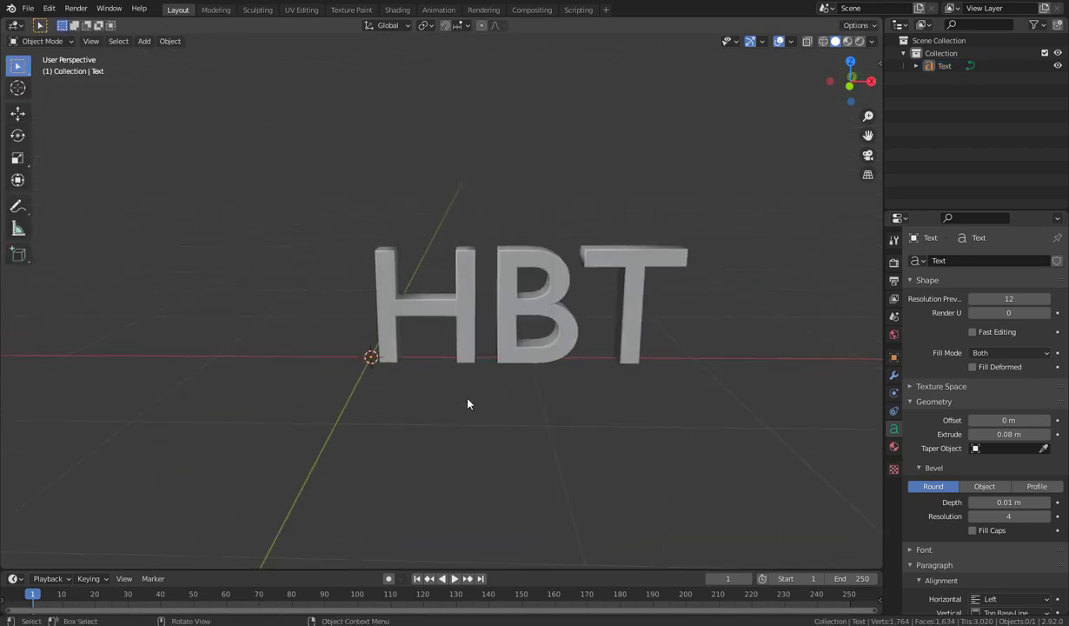
scroll(466, 404, "down", 3)
middle_click_drag(465, 409, 489, 342)
left_click(489, 343)
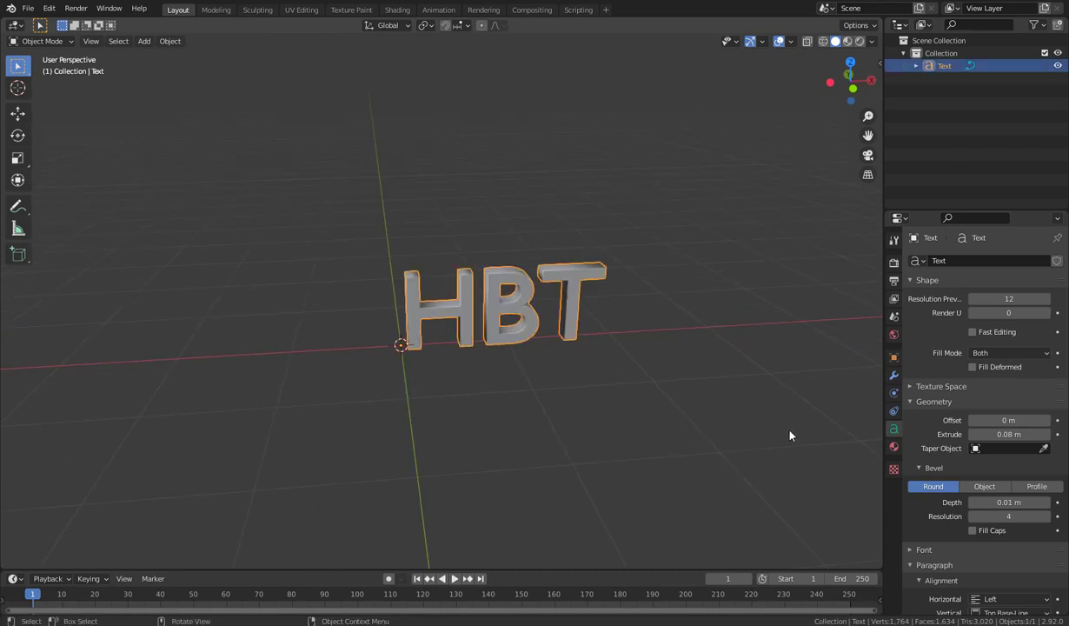
Create a new material for the HBT text and set its base color to a saturated blue
left_click(894, 447)
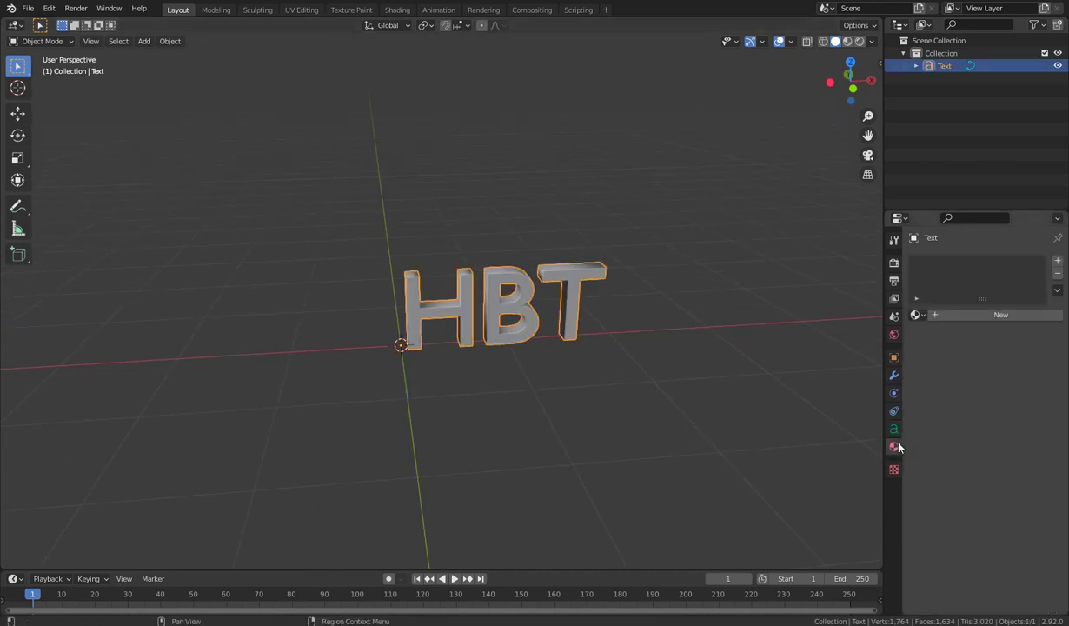
left_click(979, 315)
left_click(1008, 445)
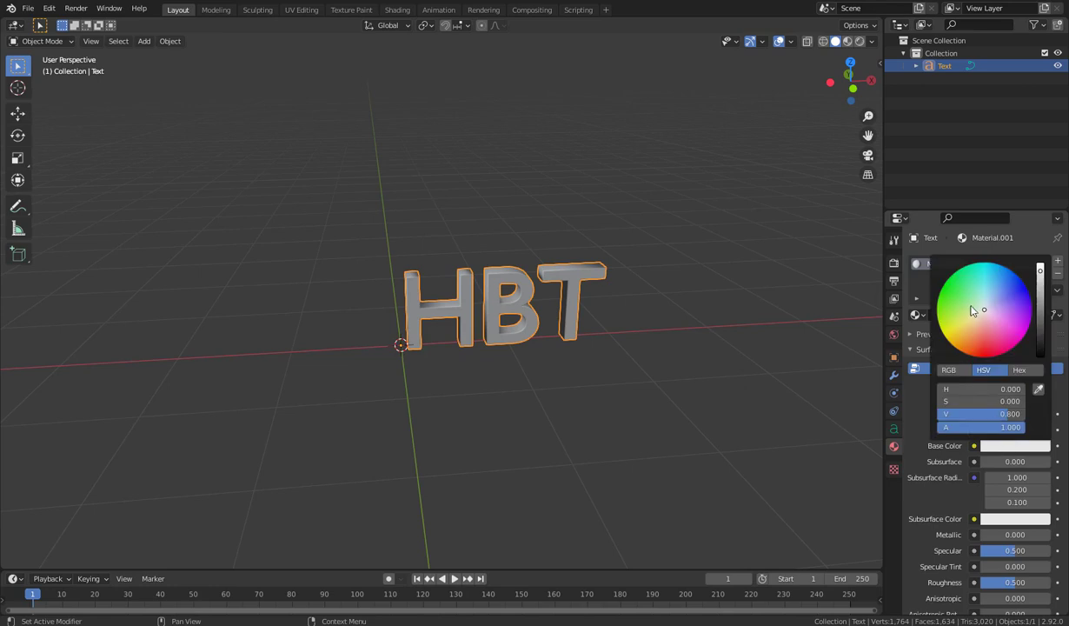
left_click(1007, 298)
left_click_drag(1007, 298, 1019, 292)
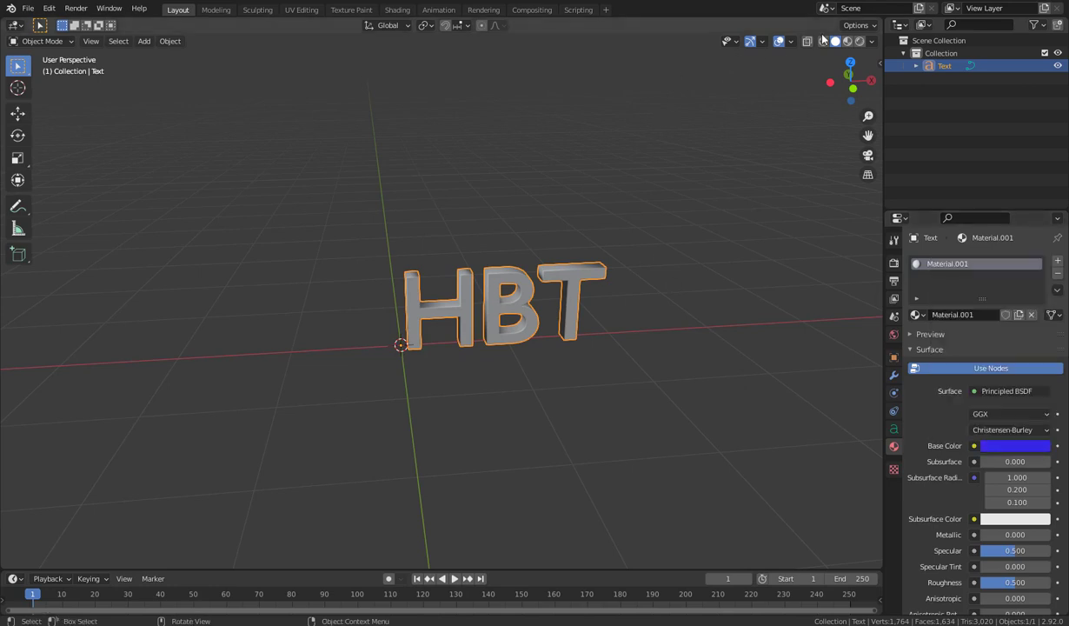
Show the viewport in Material Preview shading, inspect the blue letters from several angles and reselect the text
left_click(848, 41)
middle_click_drag(583, 348, 453, 358)
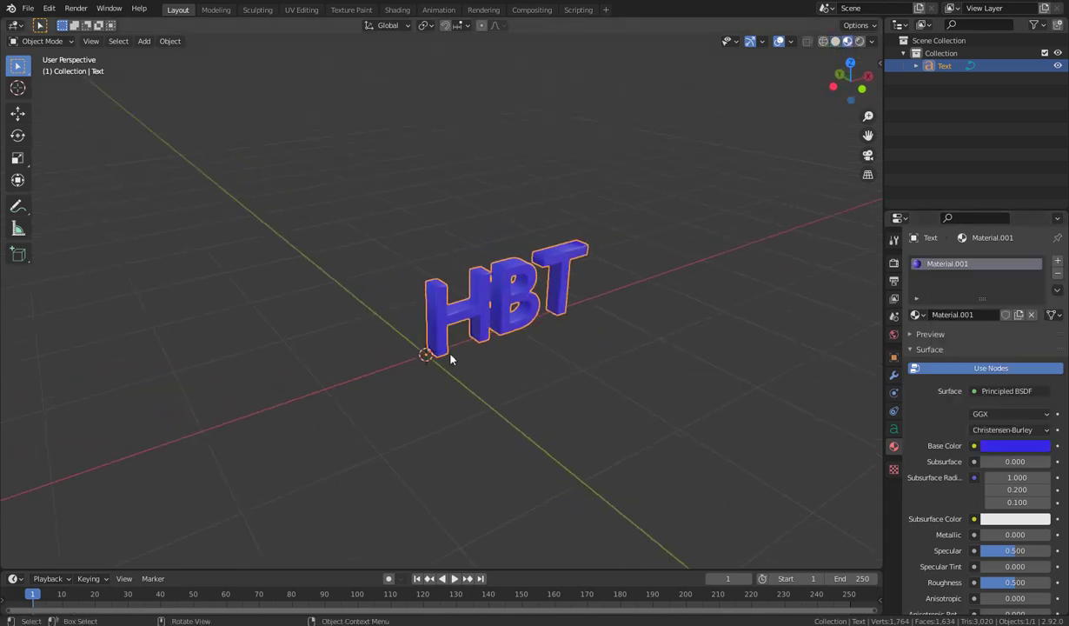
left_click(513, 404)
middle_click_drag(513, 404, 543, 356)
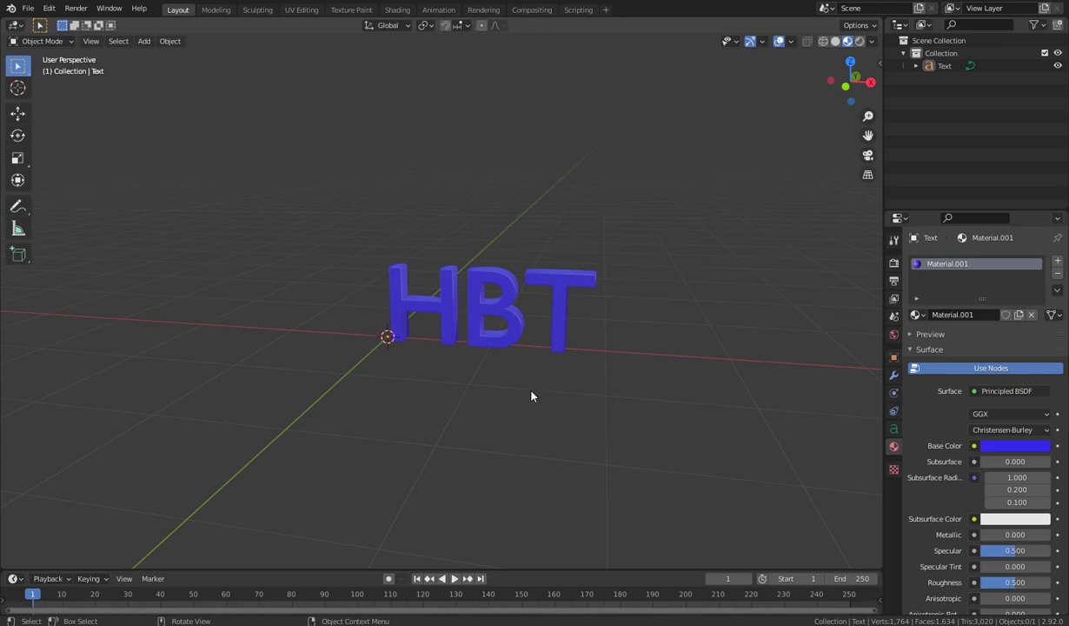
middle_click_drag(479, 396, 505, 341)
left_click(509, 327)
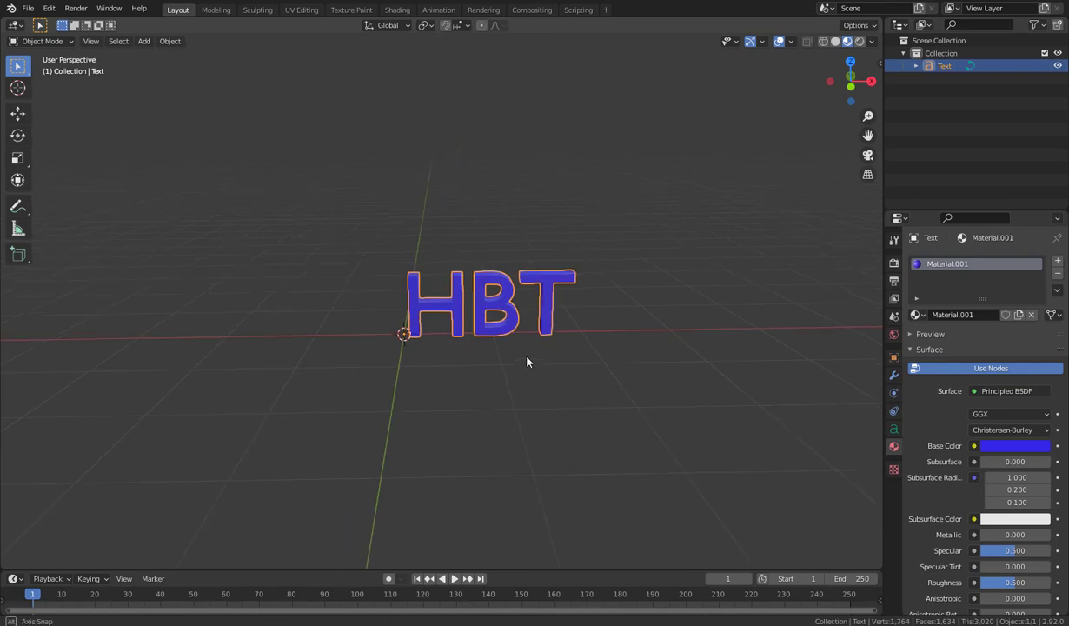
Enable the Move object gizmo and shift the HBT text along the negative X axis, well away from the origin
left_click(765, 41)
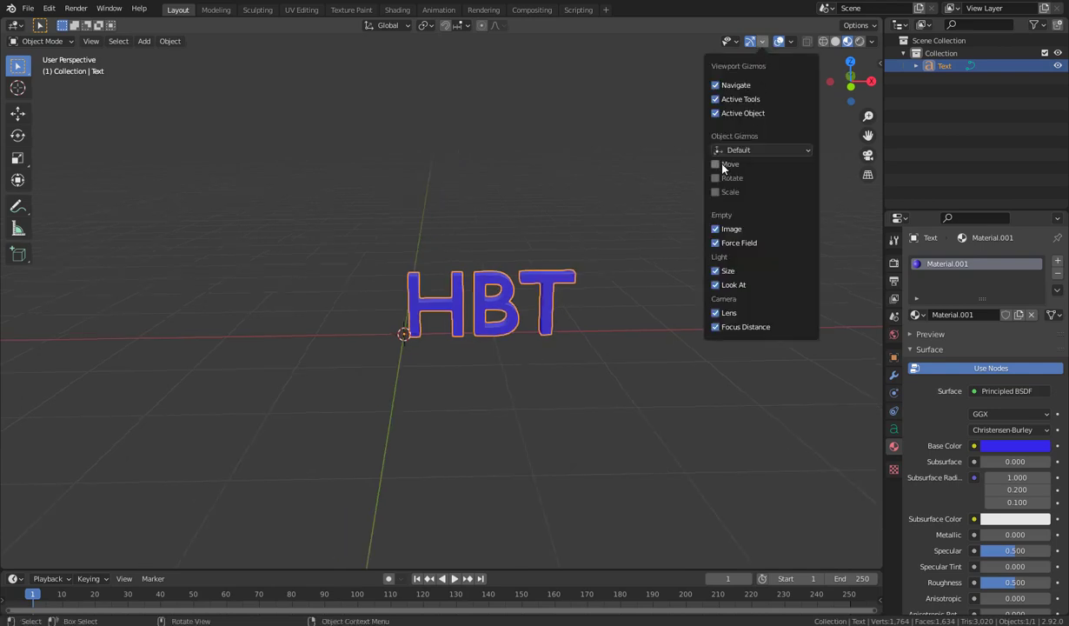
left_click(721, 164)
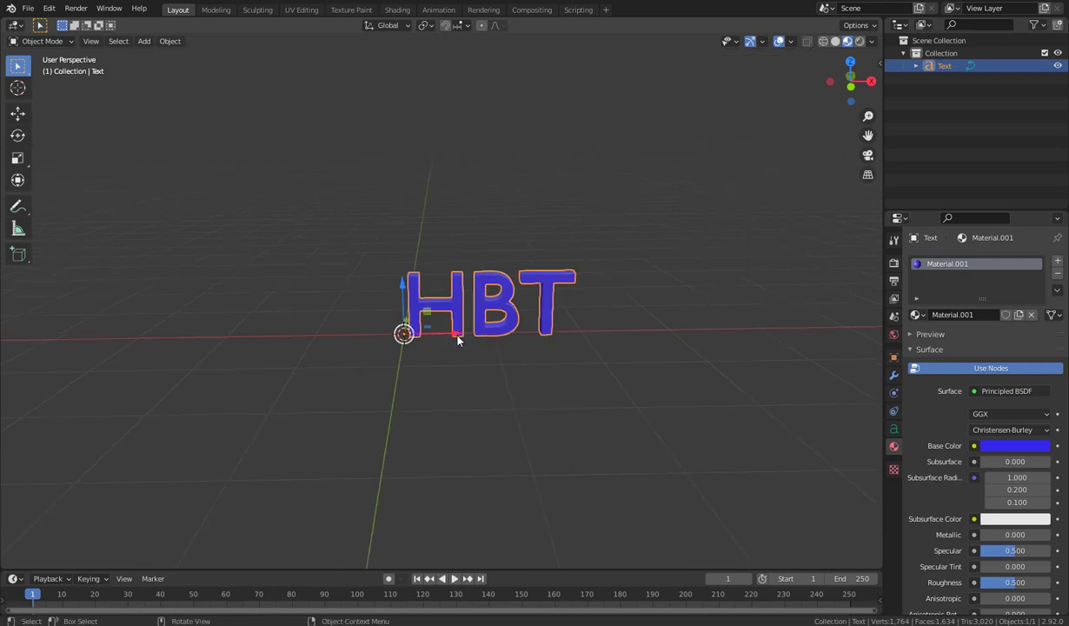
left_click_drag(458, 337, 832, 384)
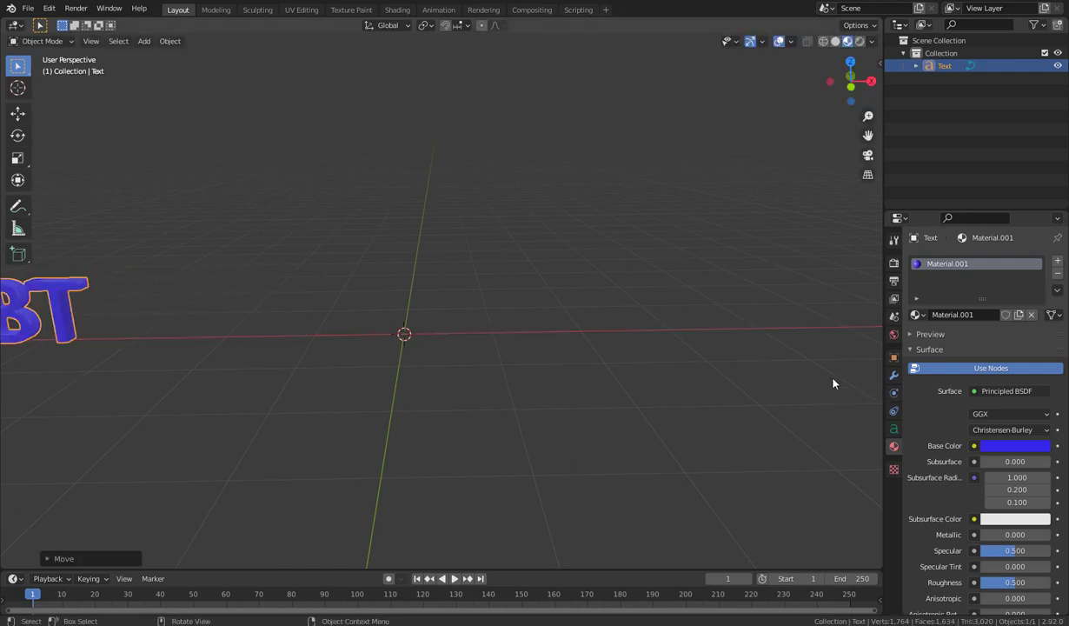
Add a Bezier curve at the world origin
key("shift+a")
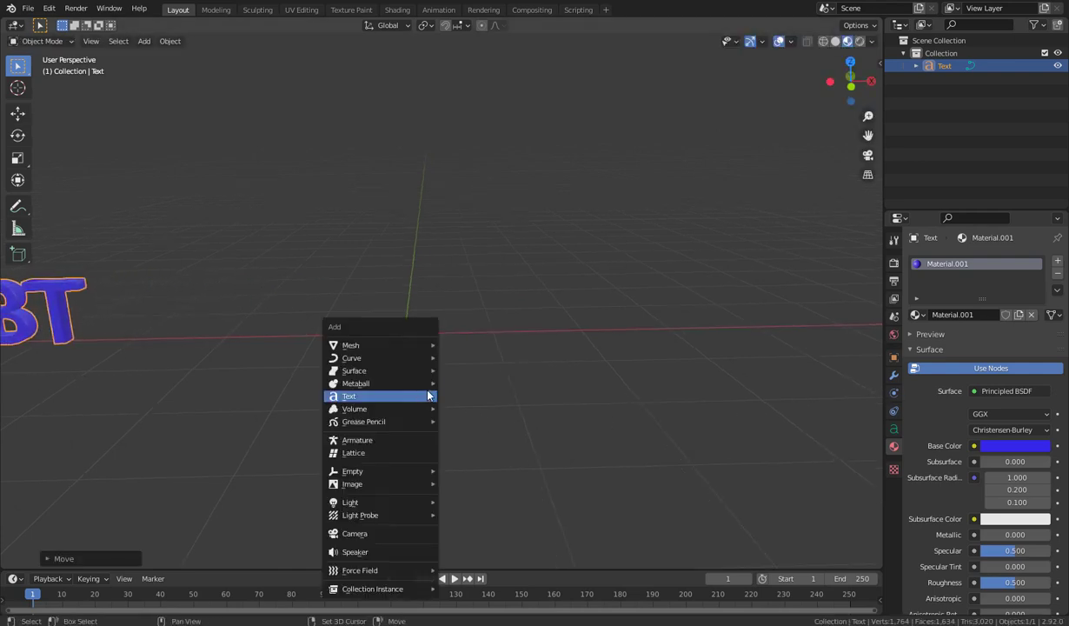
mouse_move(430, 392)
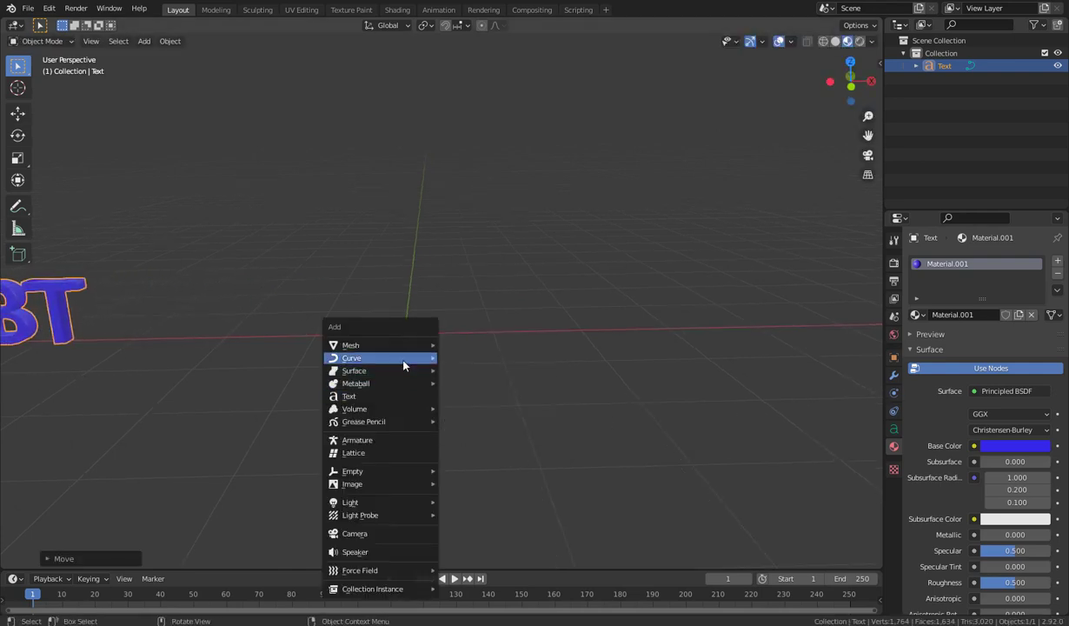
mouse_move(403, 363)
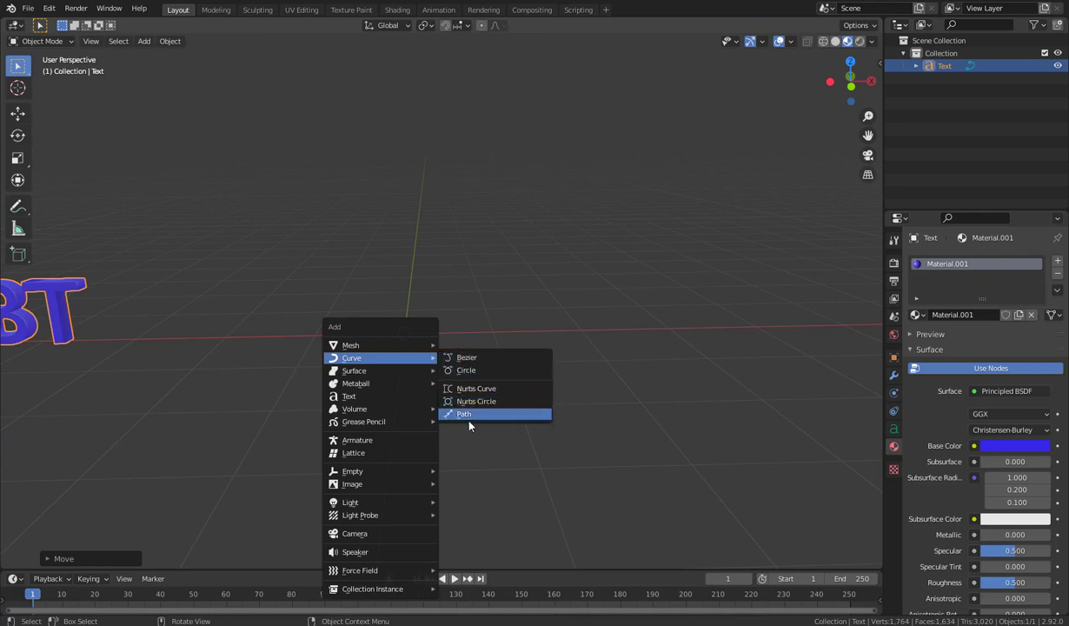
left_click(483, 365)
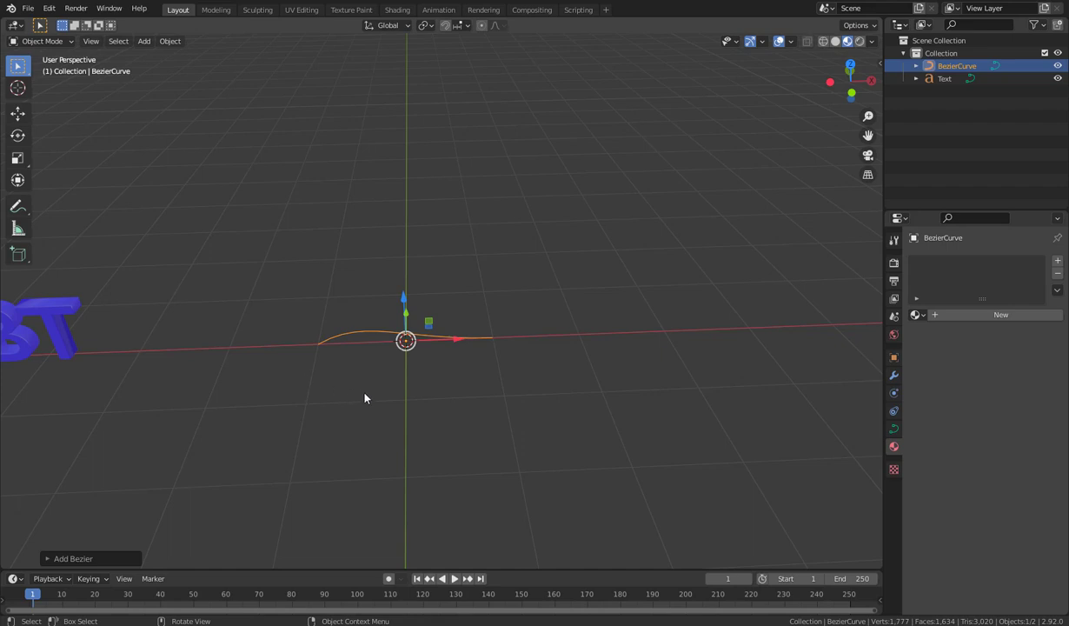
Examine the Bezier curve's two control points and their handles in Edit Mode, then return to Object Mode
key("Tab")
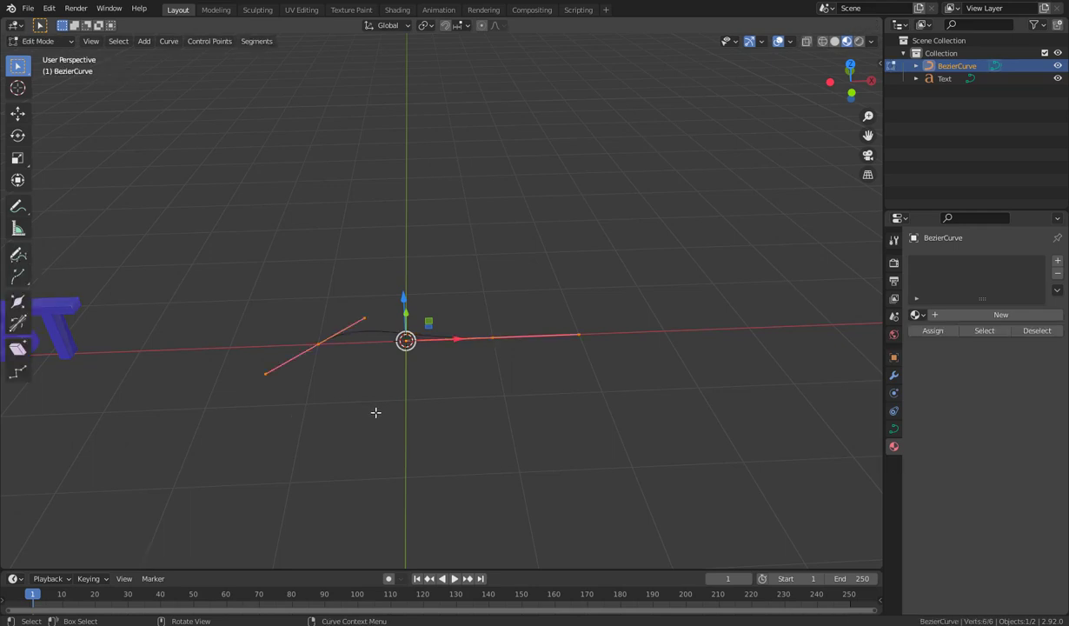
middle_click_drag(376, 412, 468, 370)
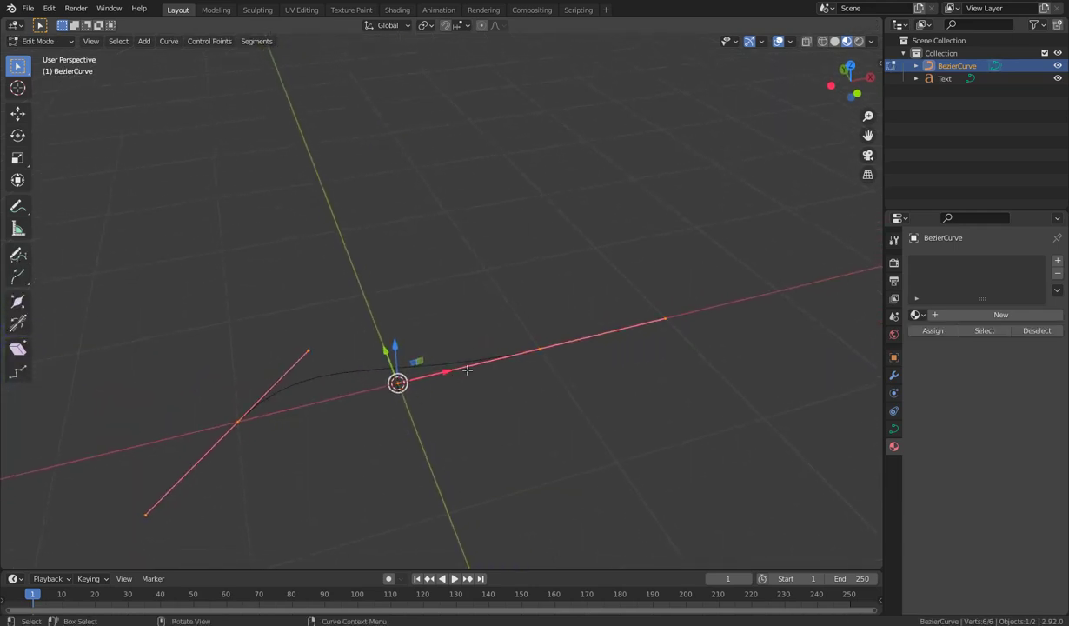
left_click(532, 347)
left_click(236, 420)
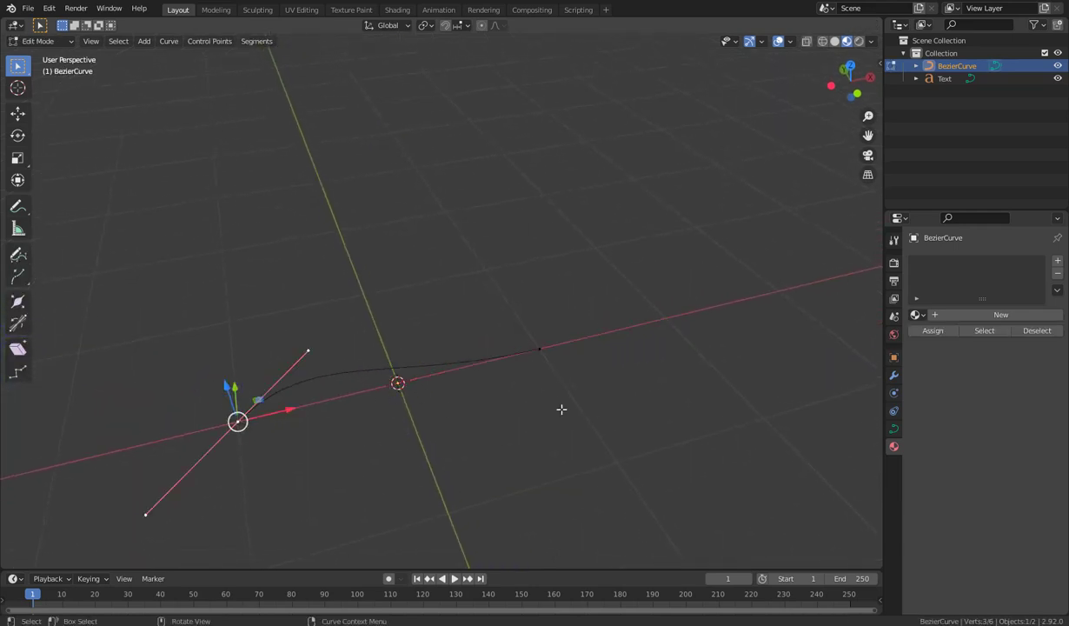
left_click(527, 341)
middle_click_drag(556, 420, 494, 367)
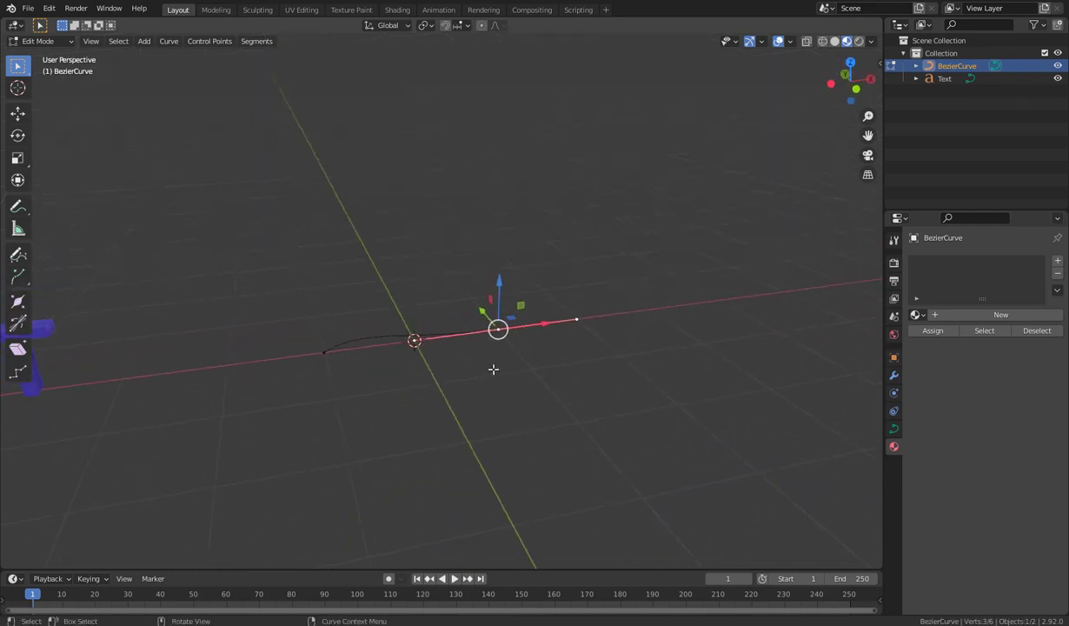
key("Tab")
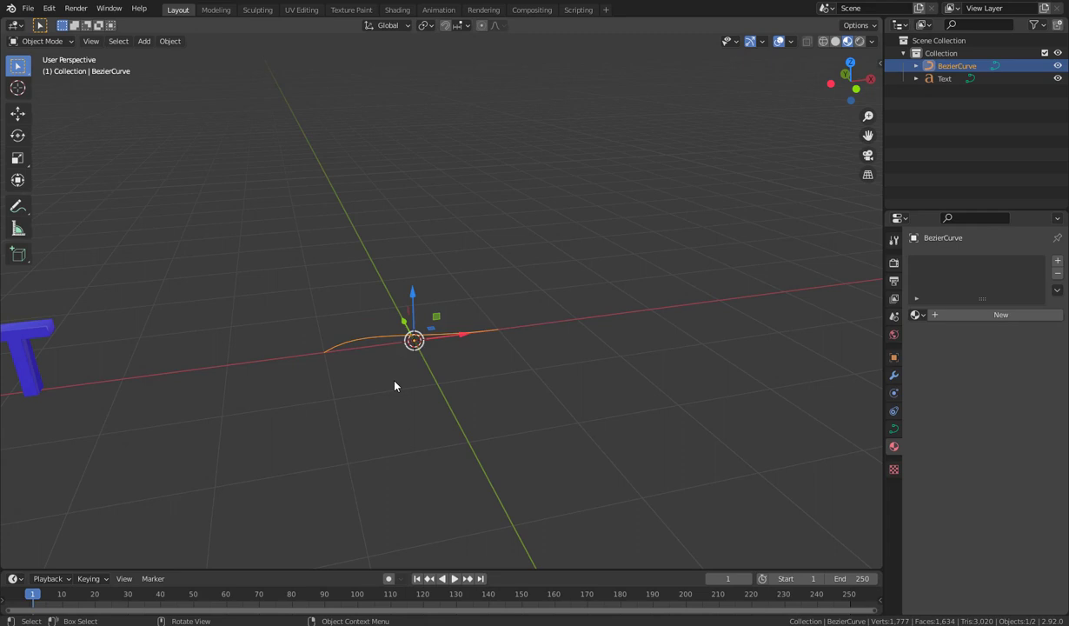
Rotate the Bezier curve 90° about the global Y axis and 90° about the global Z axis
type("ry")
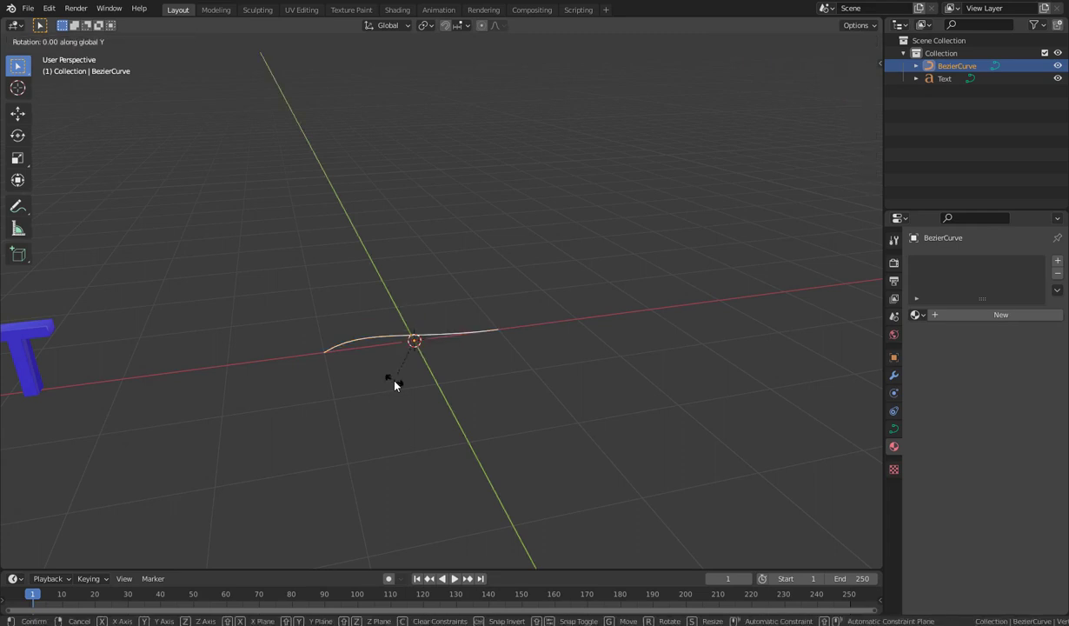
type("90")
key("Return")
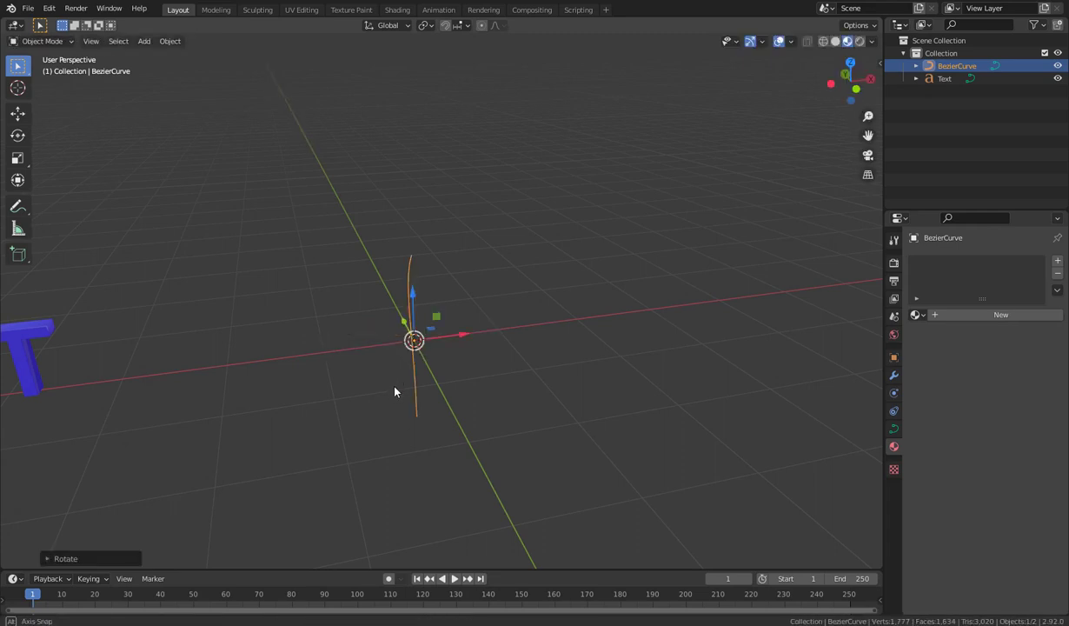
middle_click_drag(396, 390, 370, 365)
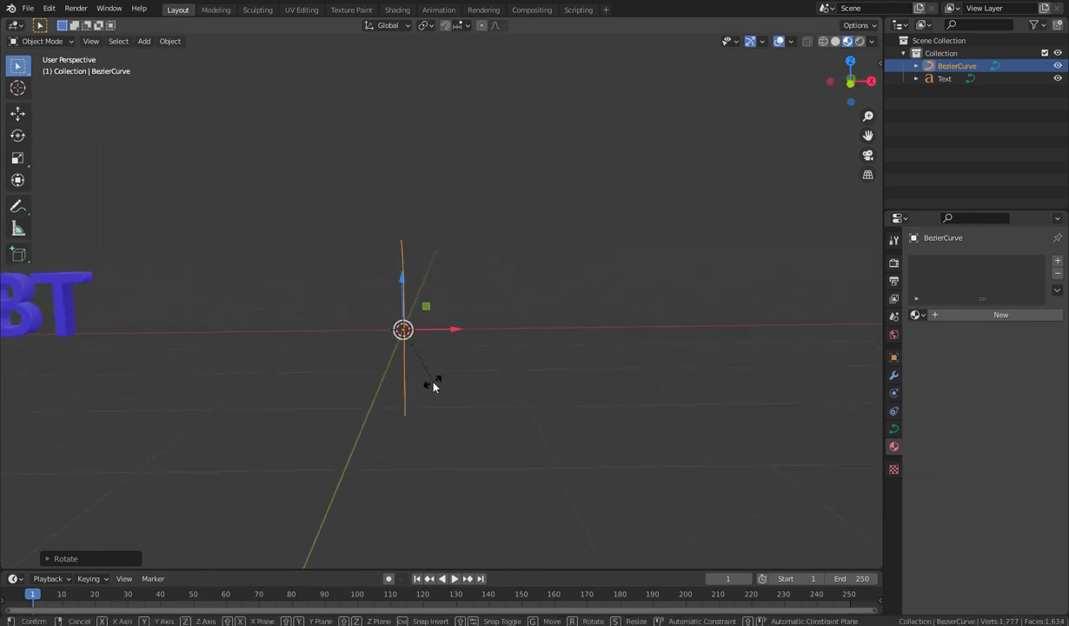
type("rz9")
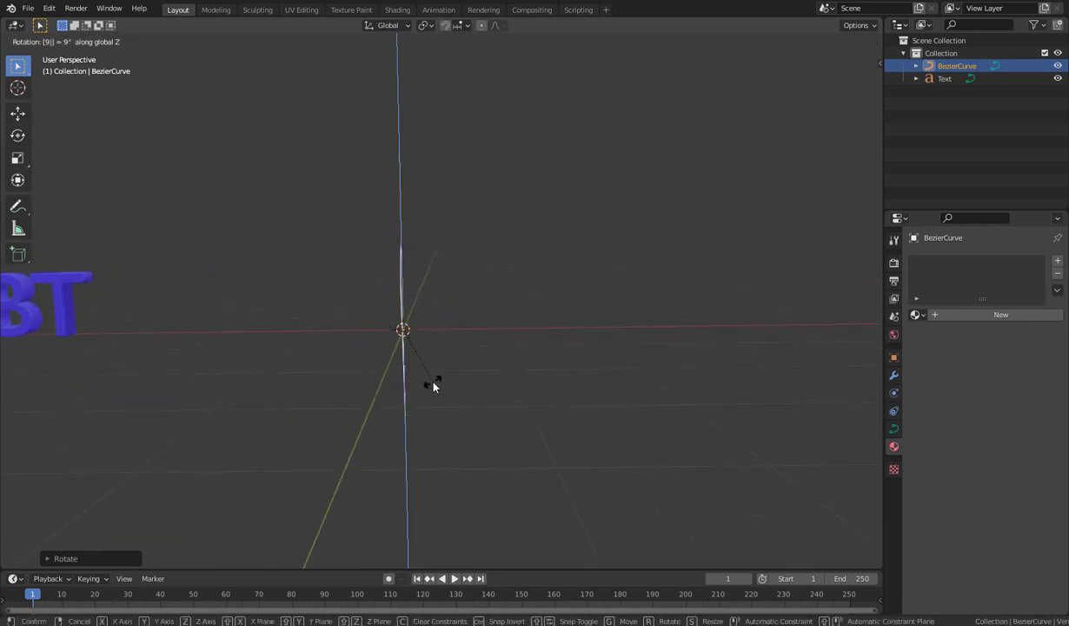
type("0")
key("Return")
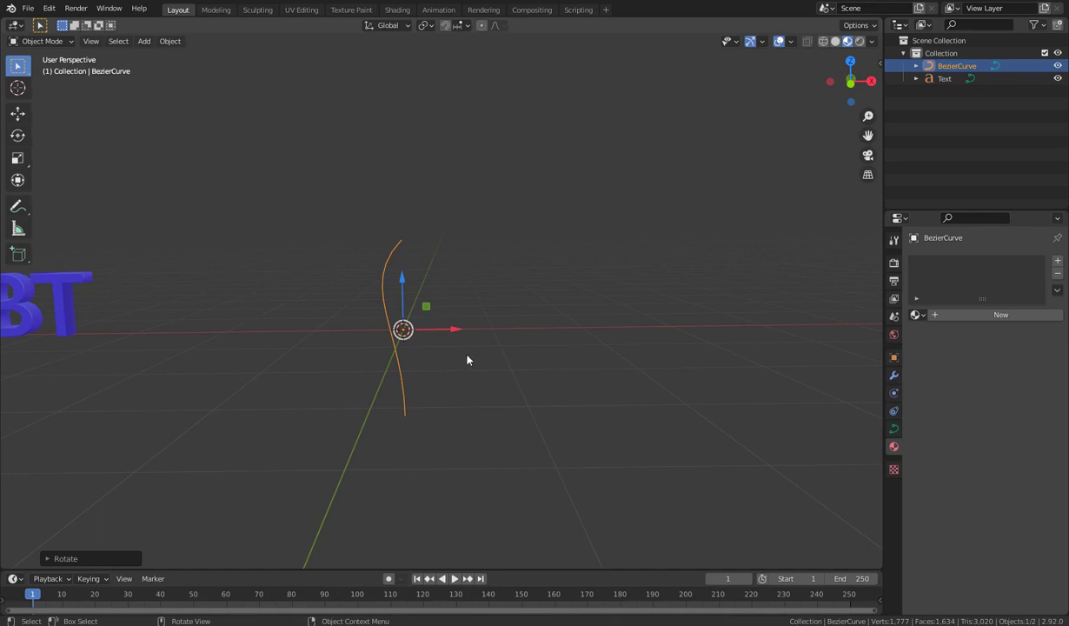
Enter Edit Mode on the upright Bezier curve and select its end control points in turn, finishing on the upper one
key("Tab")
left_click(409, 246)
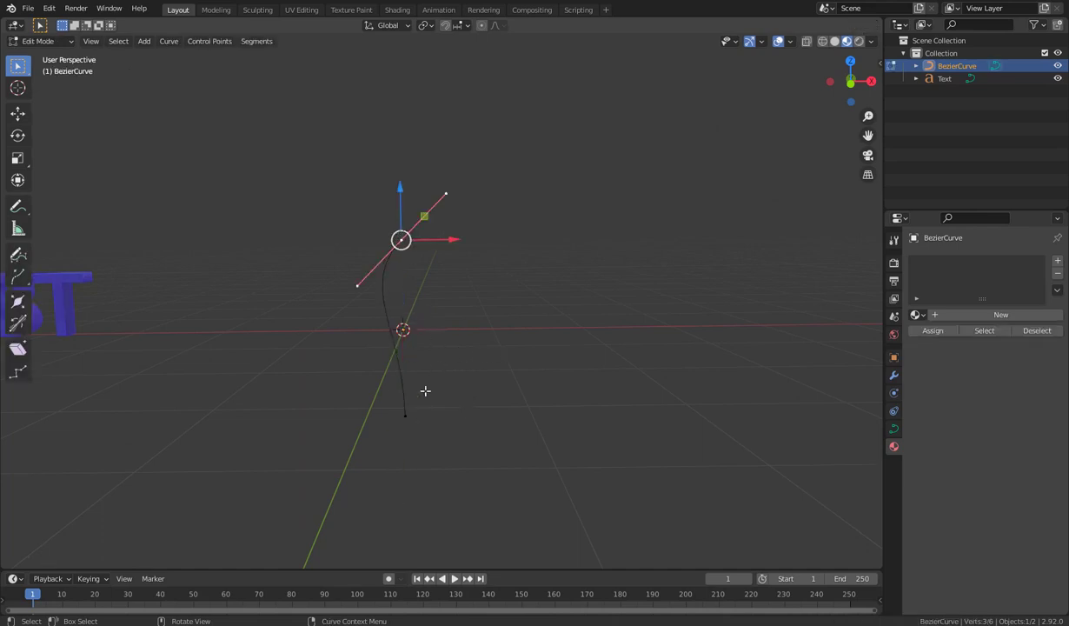
left_click(406, 423)
left_click(402, 237)
key("r")
key("Escape")
key("r")
key("Escape")
key("e")
key("Escape")
key("ctrl+z")
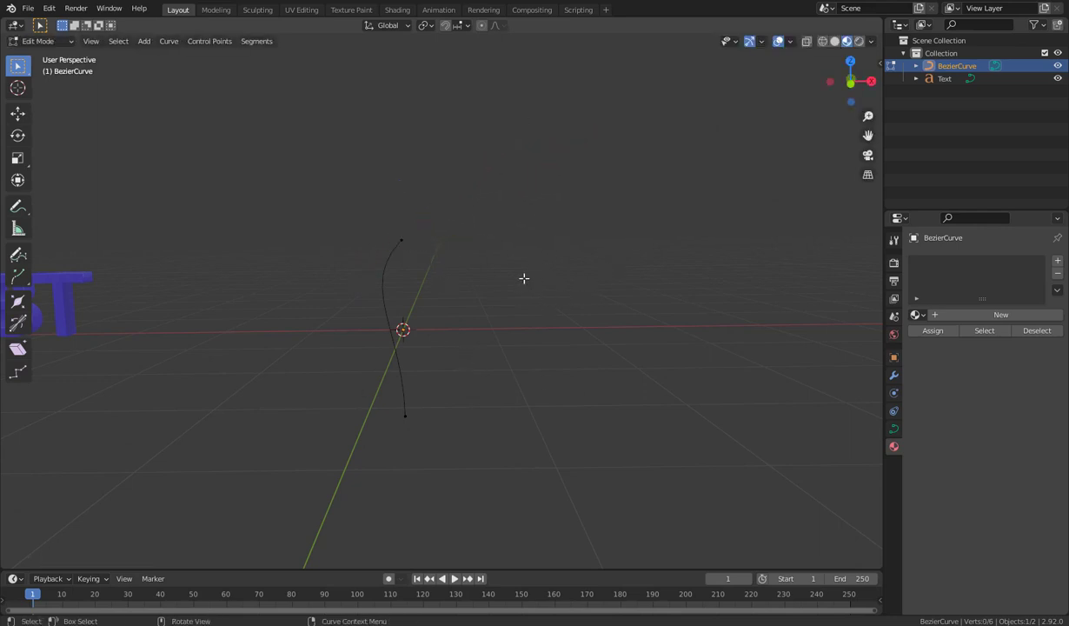
In front view, extrude the curve's upper end point up along positive X and rotate the new point's handles to arch the segment
left_click(401, 240)
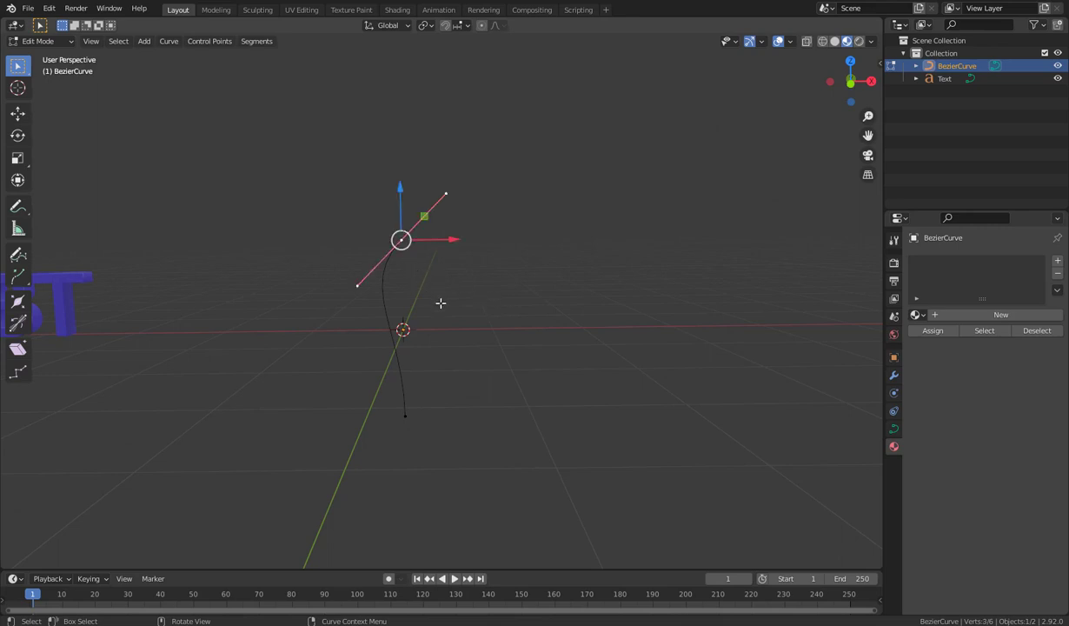
key("KP_1")
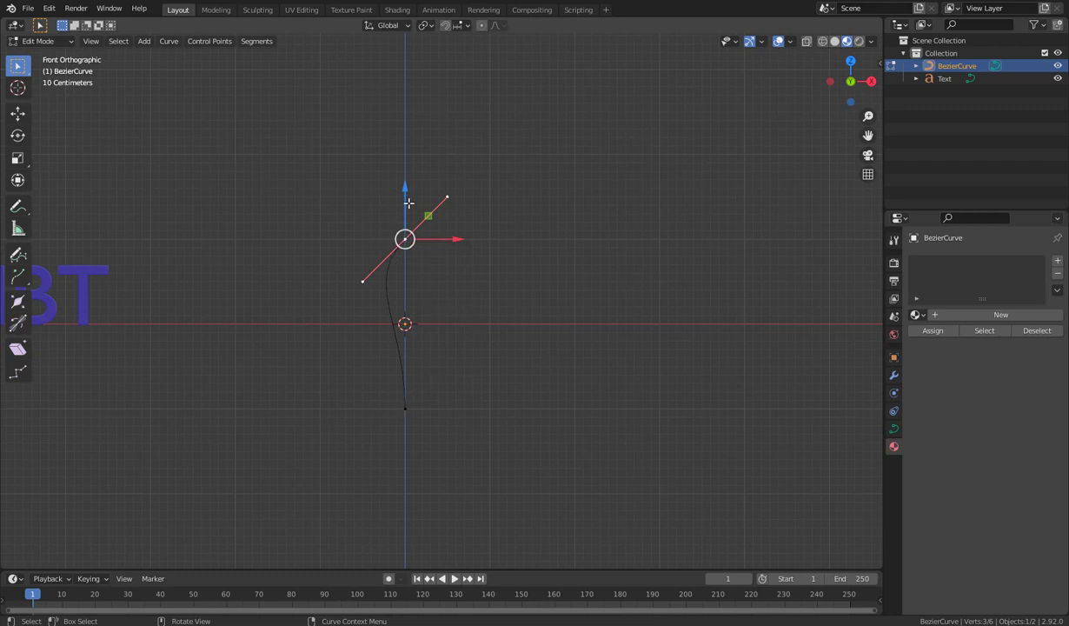
key("e")
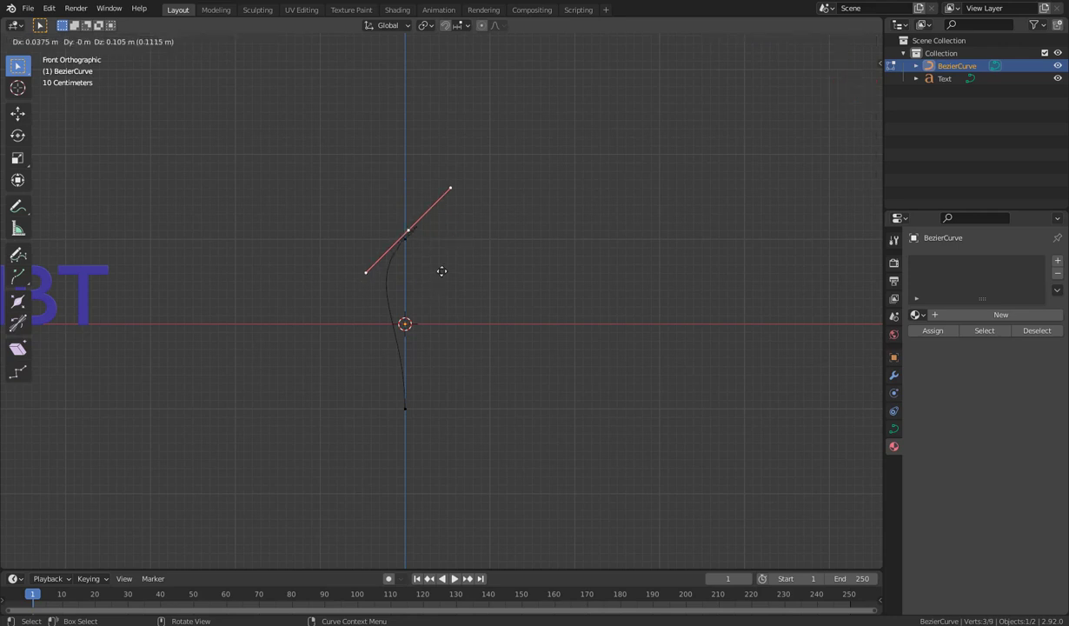
left_click(538, 241)
key("r")
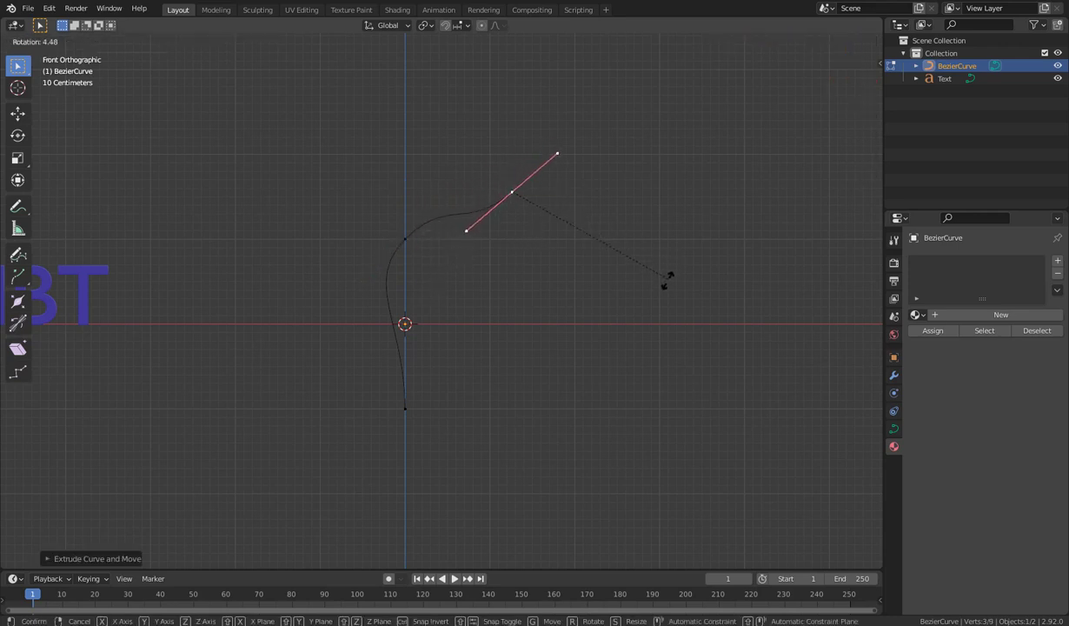
left_click(528, 349)
Scale down the handles of the curve's middle control point to smooth the bend
left_click(408, 243)
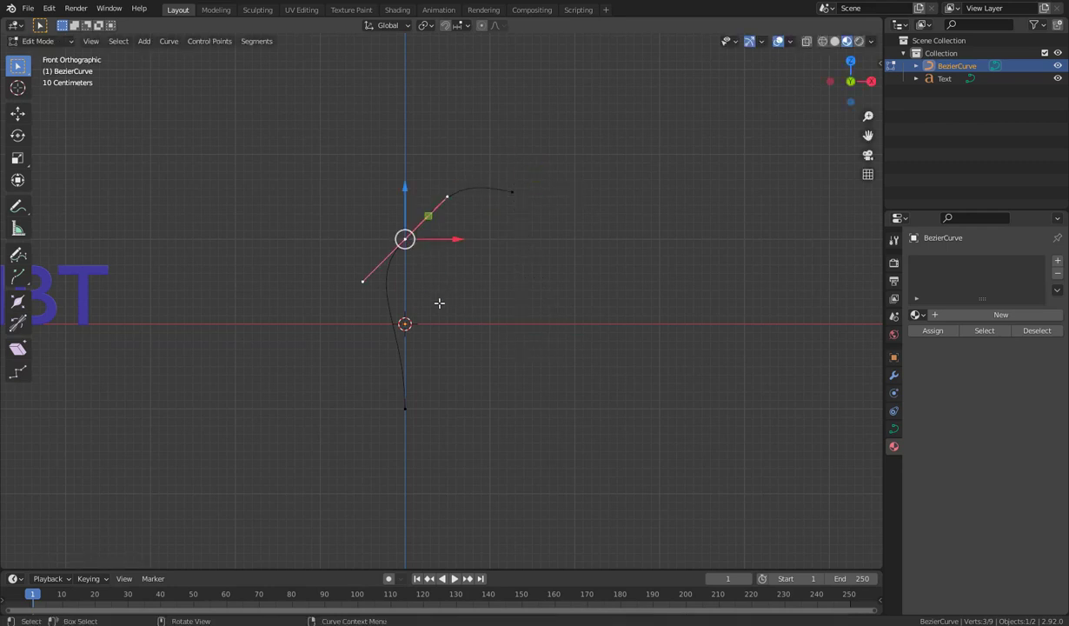
key("s")
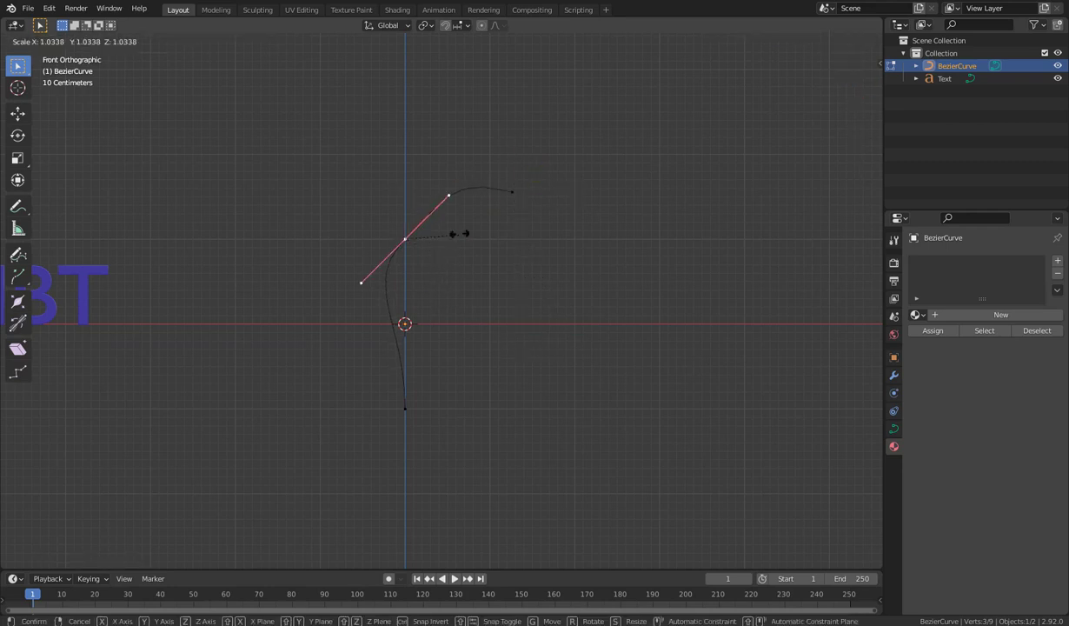
left_click(402, 262)
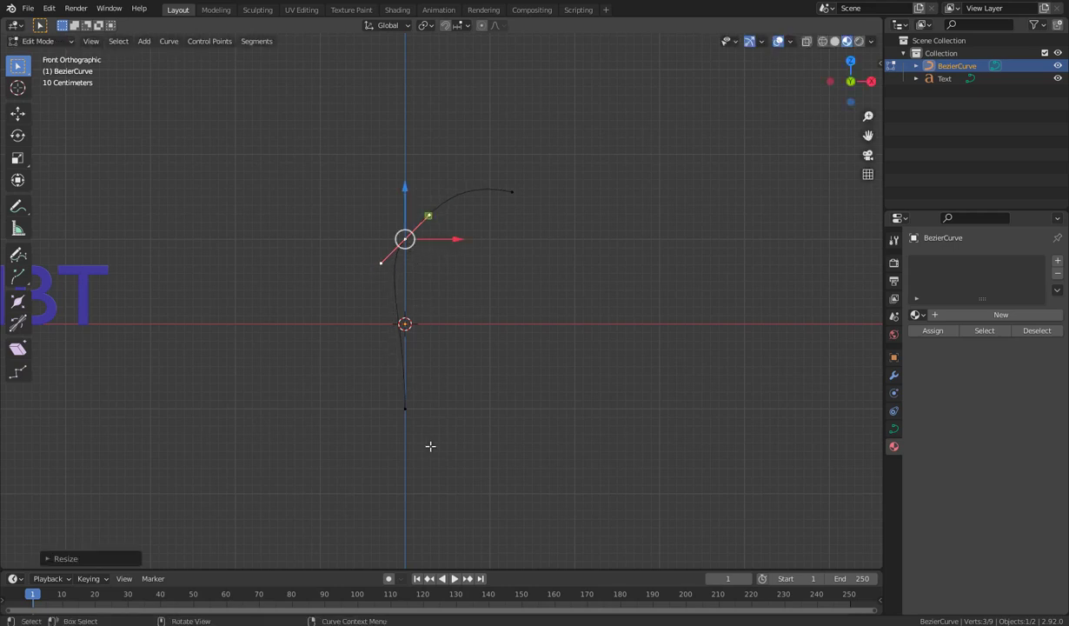
Rotate the handles of the curve's lower end point about 30° so the lower segment bows toward negative X
right_click(405, 408, "ctrl")
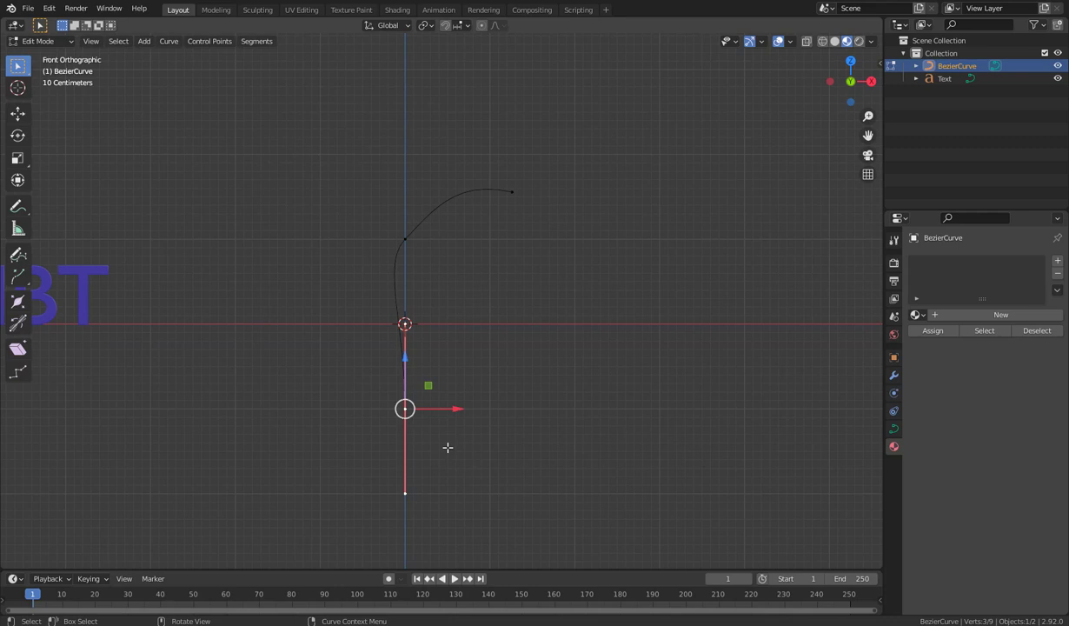
key("g")
key("Escape")
key("r")
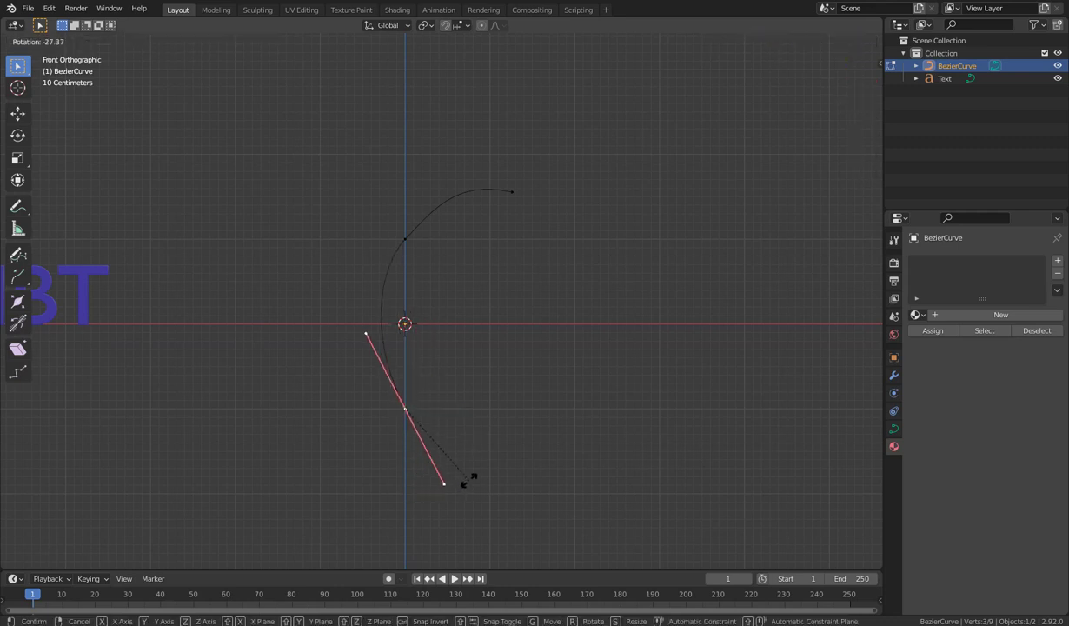
left_click(470, 477)
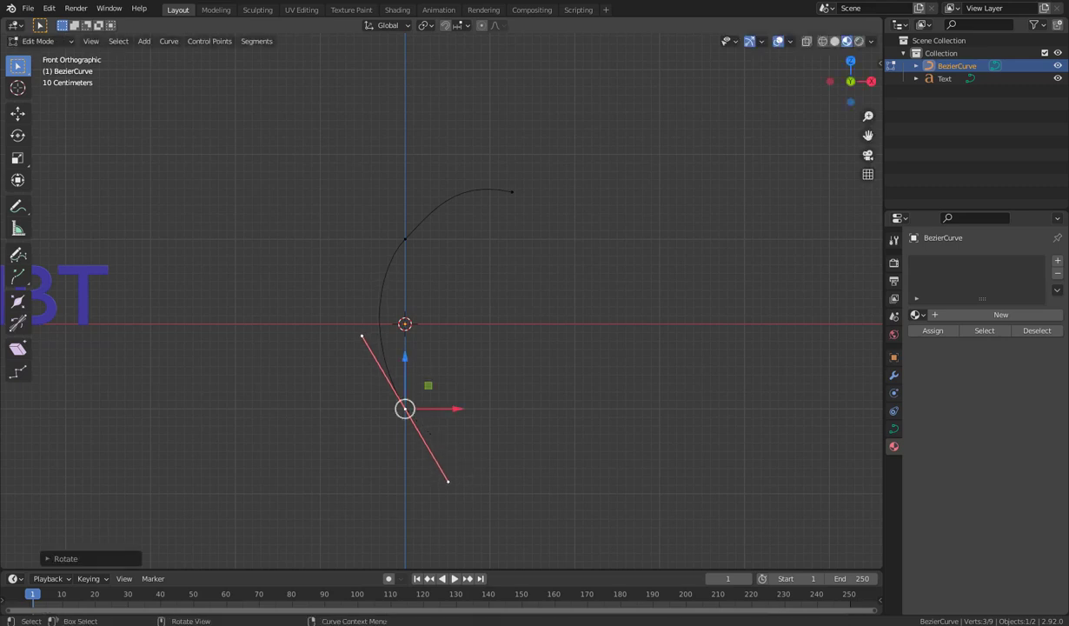
Extrude the arch's upper end point downward along positive X to form the heart's dip, and rotate the new handles about 70°
left_click(512, 193)
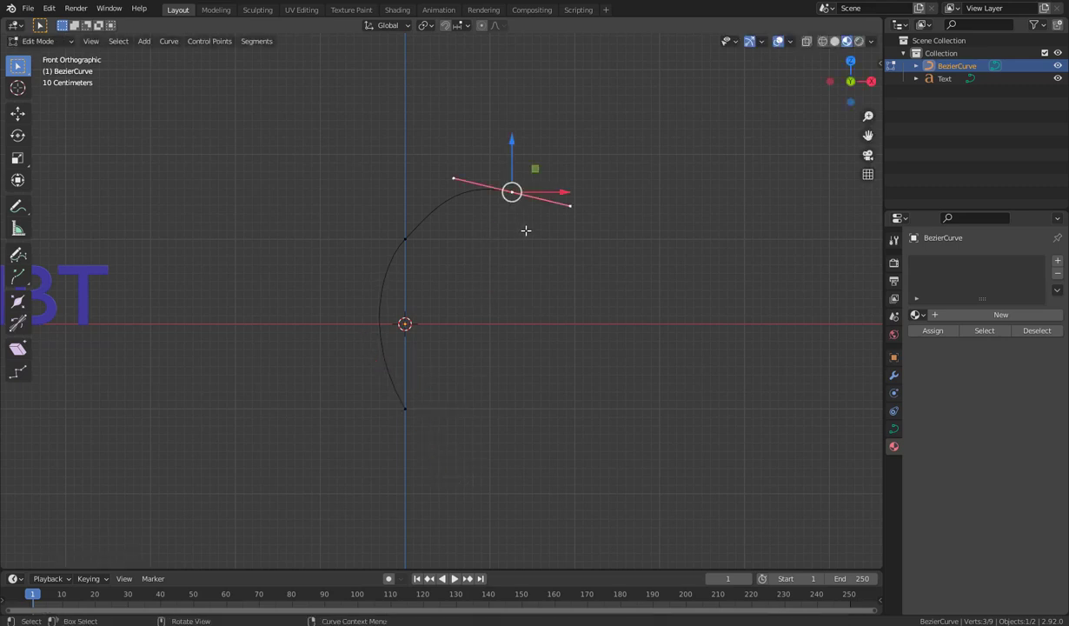
key("e")
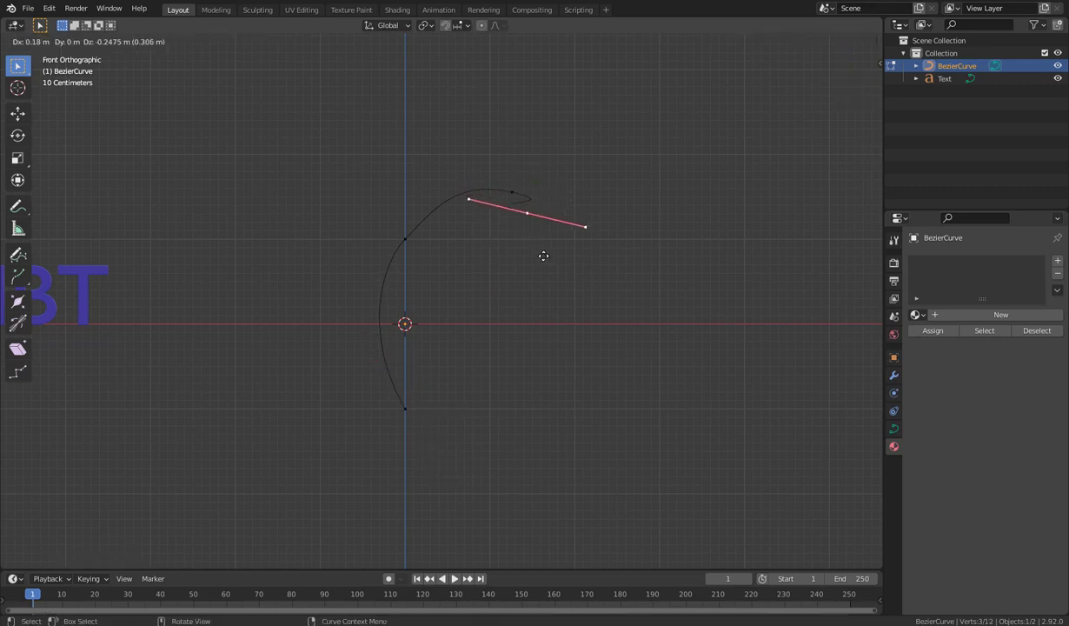
left_click(580, 315)
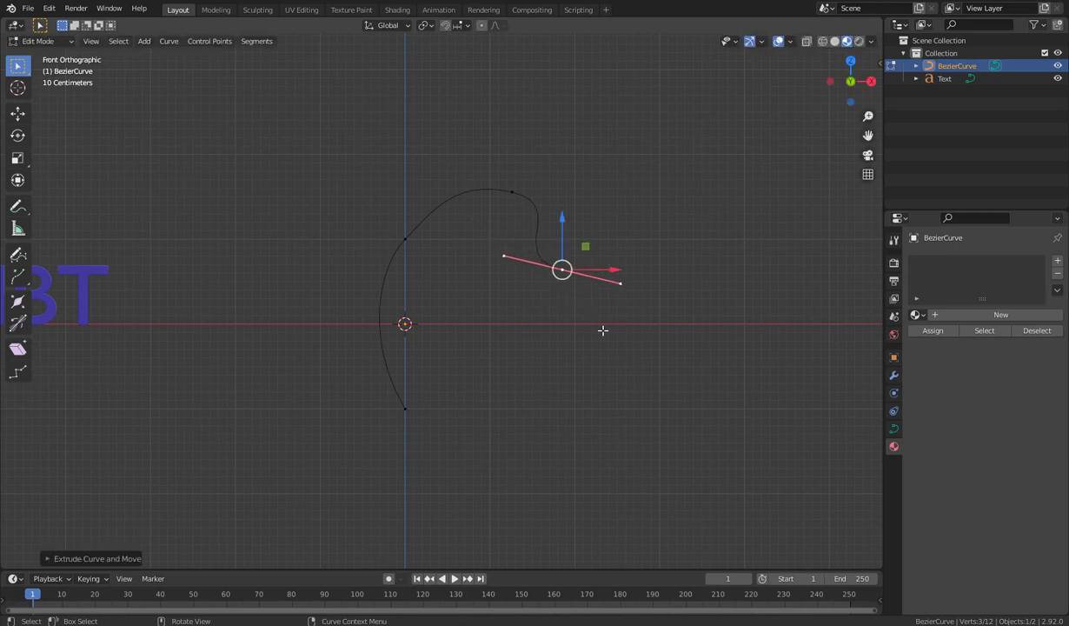
key("r")
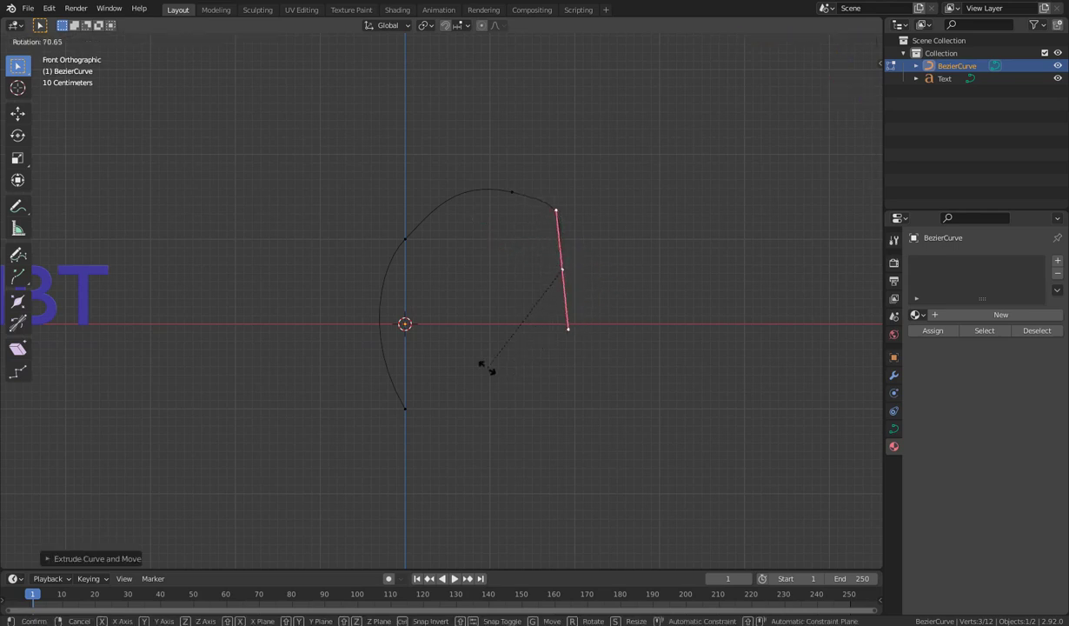
left_click(483, 367)
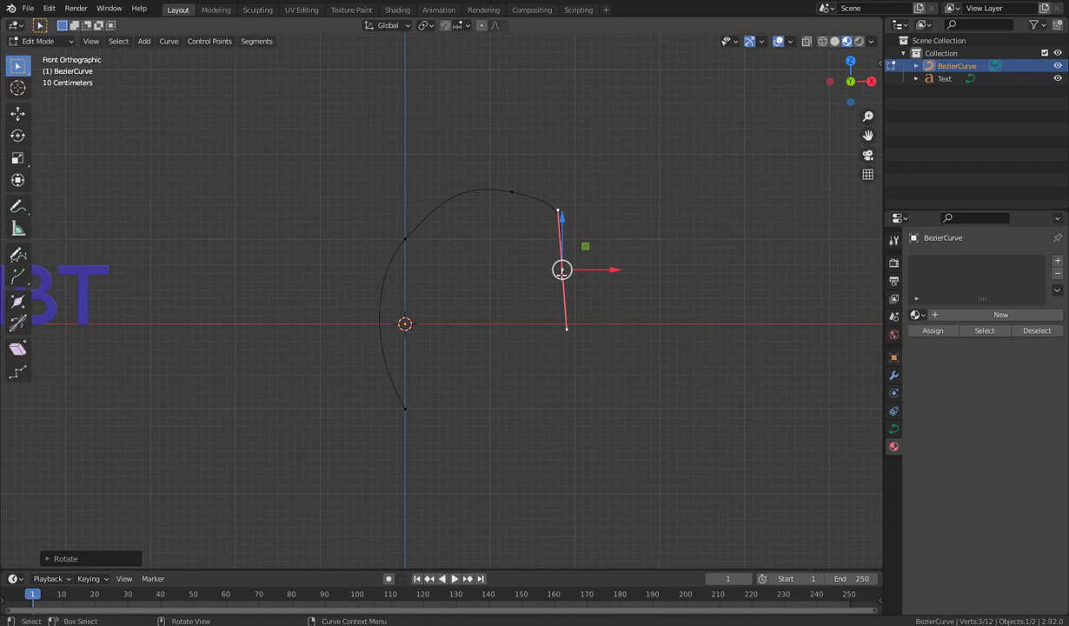
Extrude the dip point about 1.25 m along X and 0.73 m up, and rotate the new point's handles until nearly level
key("g")
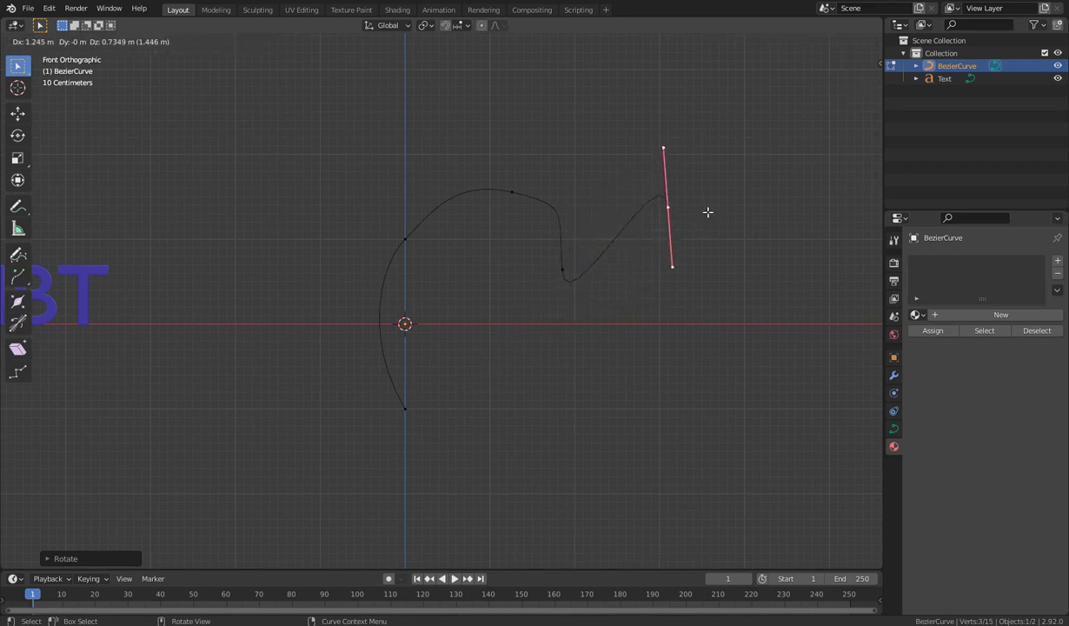
left_click(707, 212)
scroll(694, 304, "down", 2)
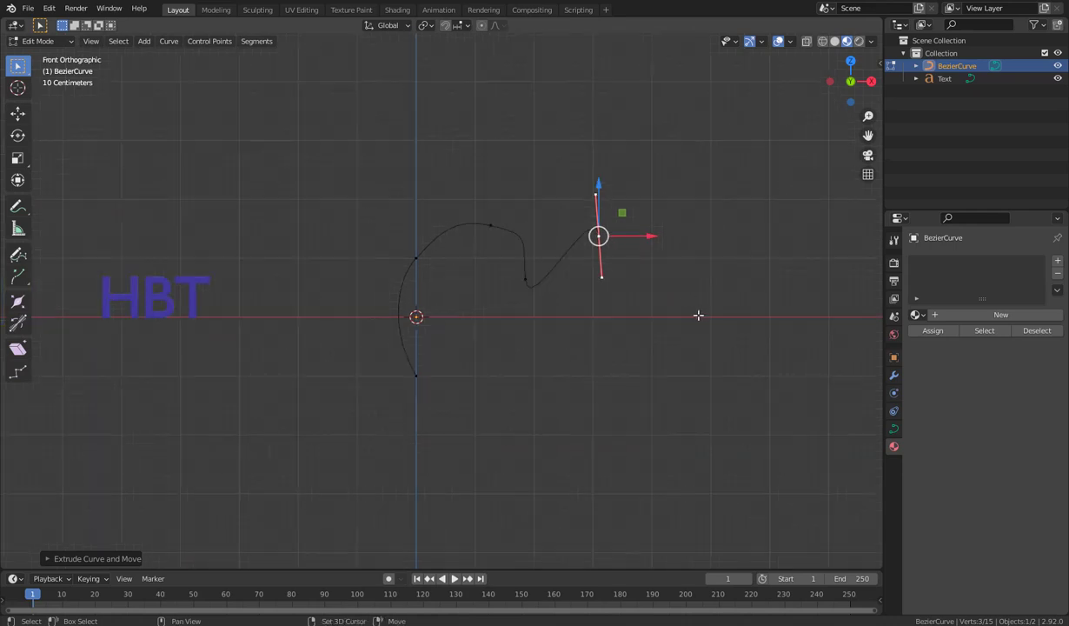
middle_click_drag(698, 314, 590, 329, "shift")
scroll(568, 341, "up", 2)
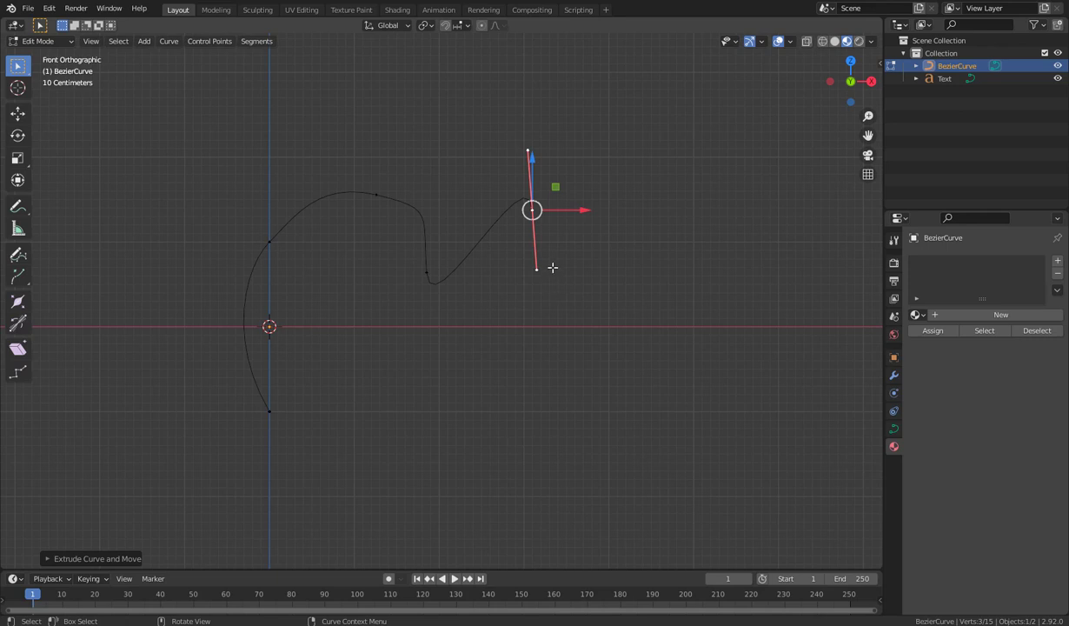
key("r")
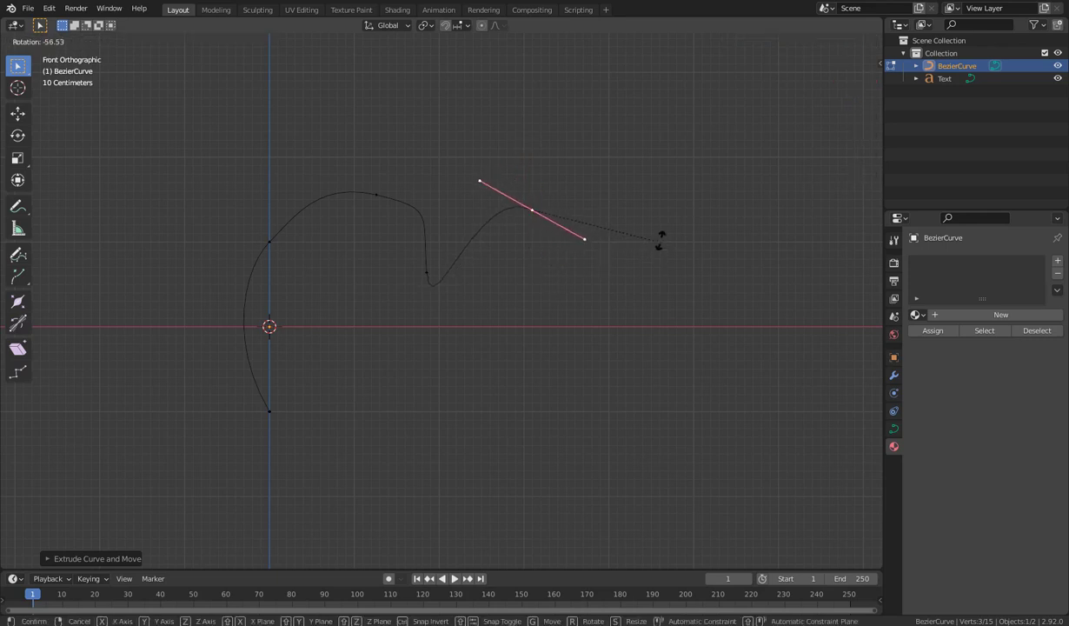
left_click(669, 214)
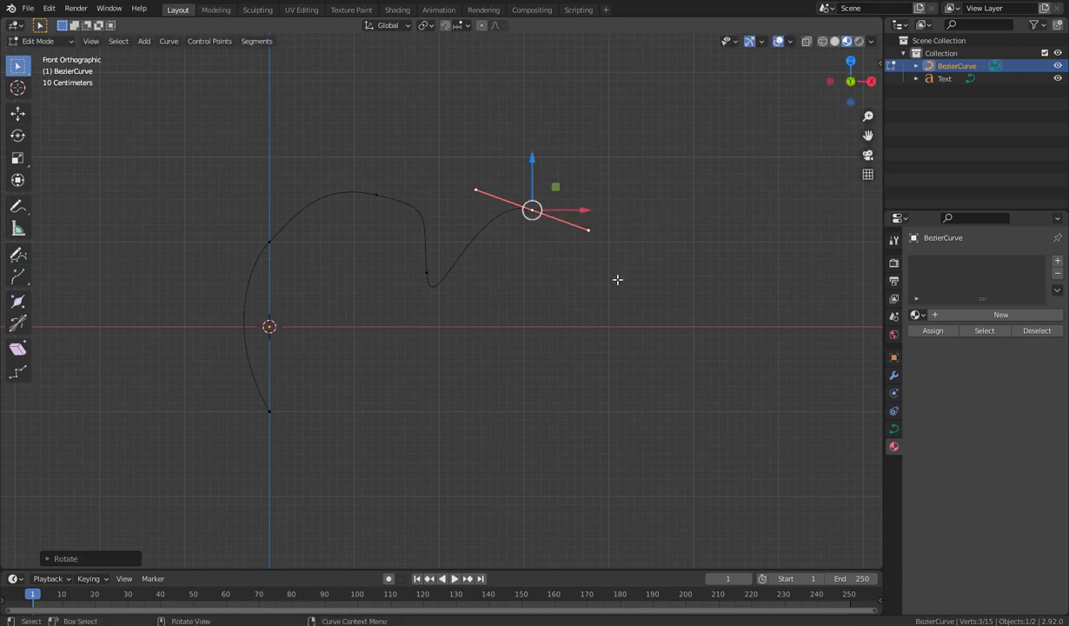
Extrude the second hump's point about 1.1 m along X and 0.64 m down, and rotate its handles until nearly vertical
key("e")
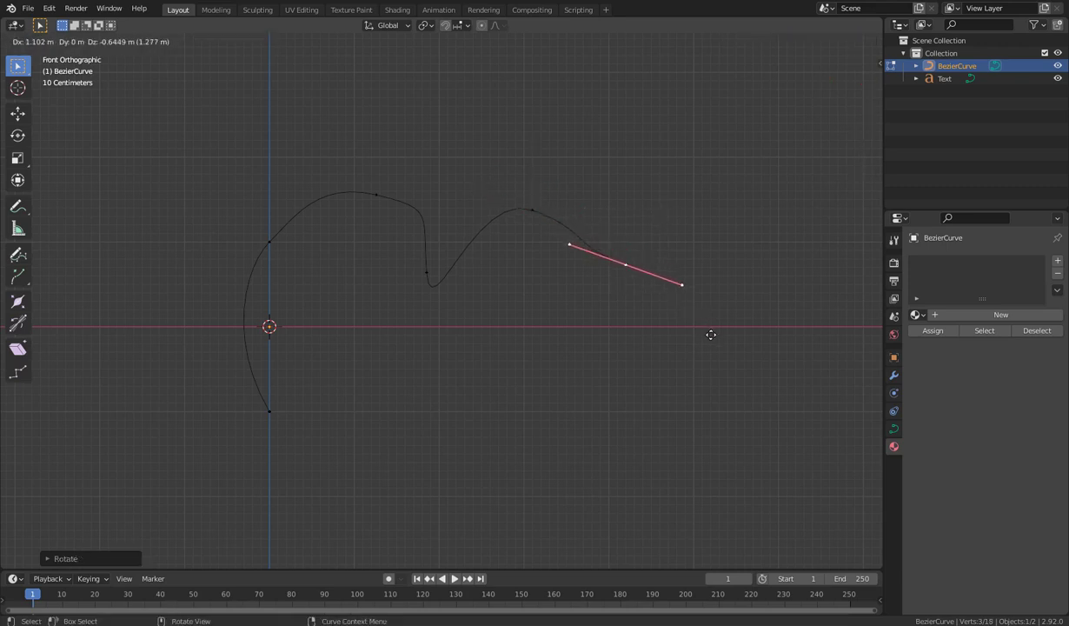
left_click(711, 331)
key("r")
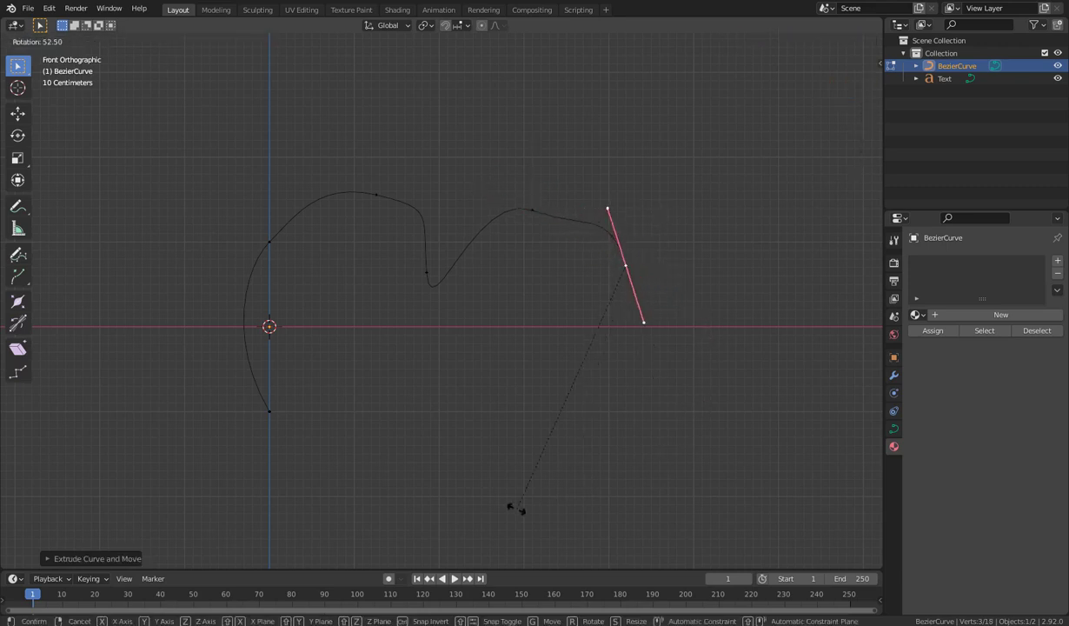
left_click(466, 510)
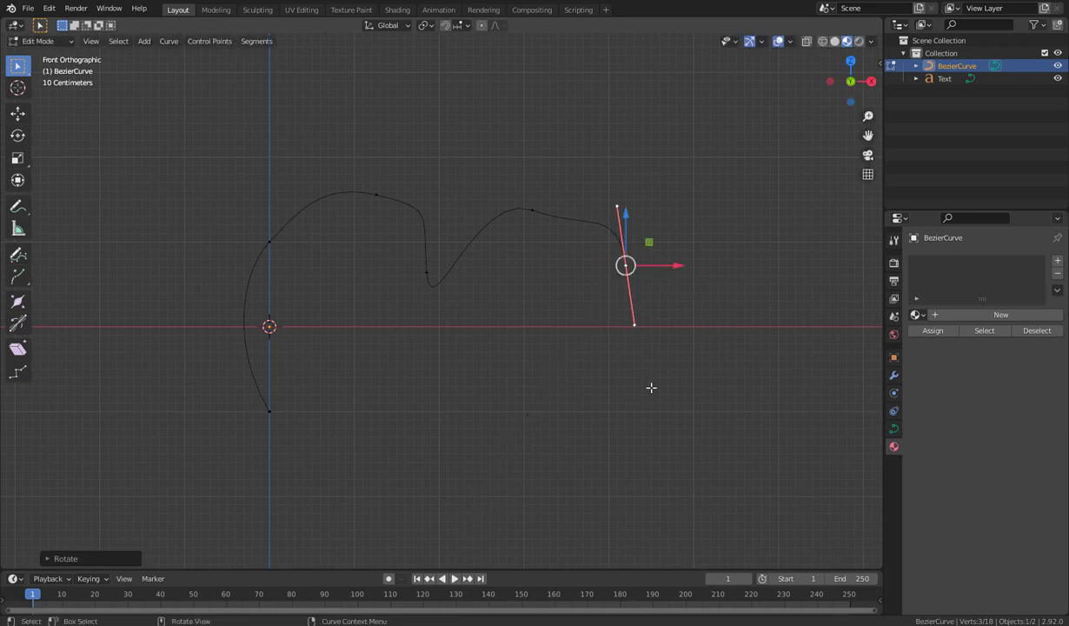
Extrude the outer side point about 1.5 m along negative X and well below the X axis, and rotate its handles diagonally along the curve
key("g")
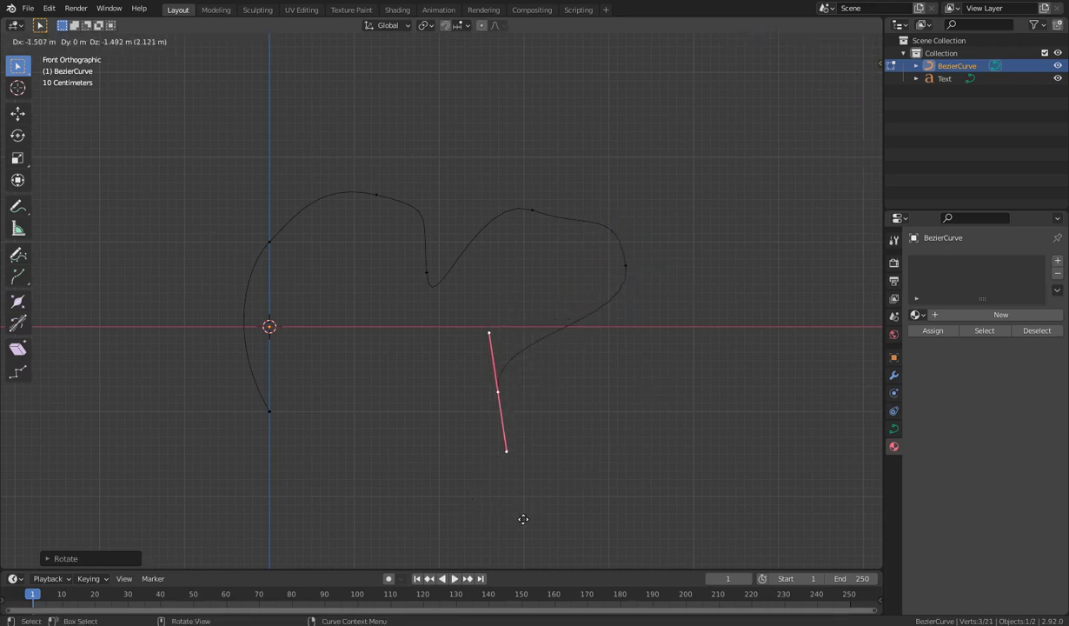
left_click(502, 531)
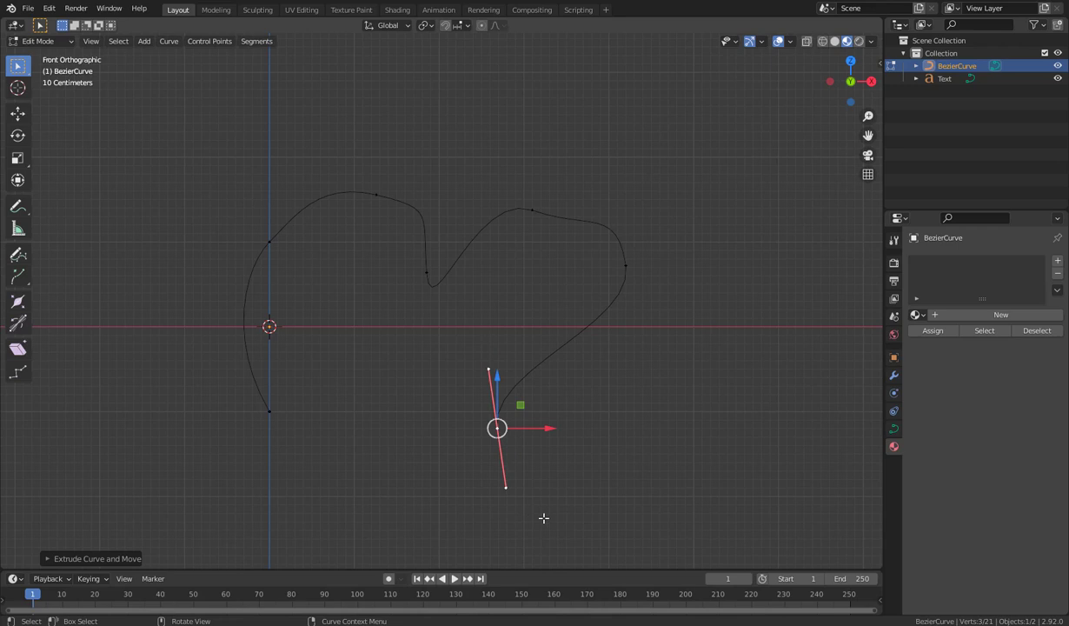
key("r")
left_click(395, 53)
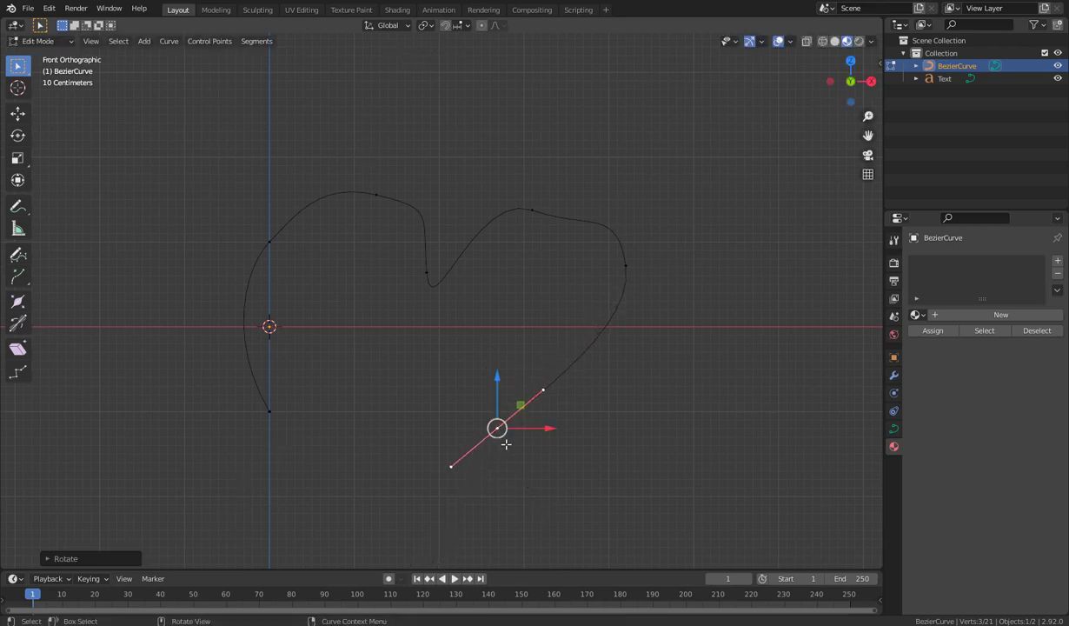
Extrude the end point along negative X down to the heart's bottom tip, and rotate its handles about 25° to smooth the segment
key("e")
left_click(317, 506)
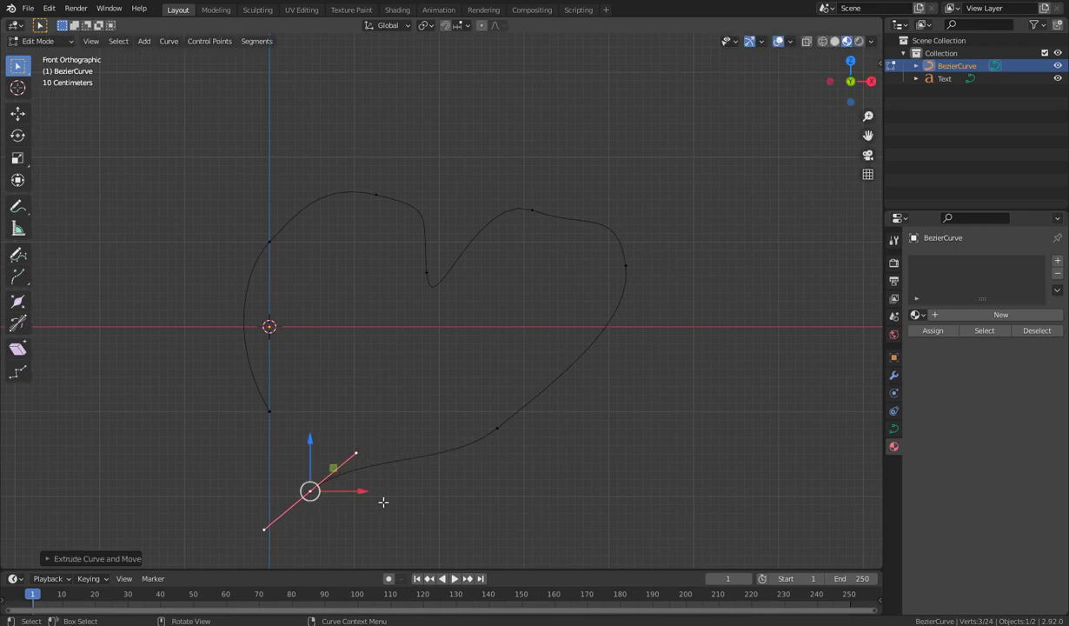
key("r")
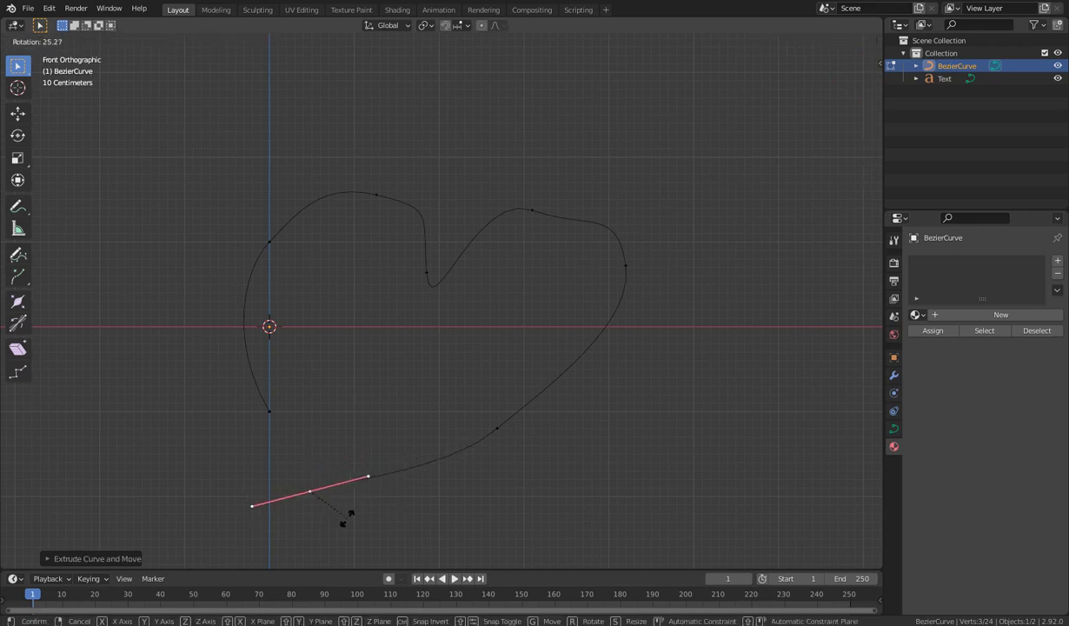
left_click(350, 514)
key("ctrl+z")
key("ctrl+z")
key("ctrl+shift+z")
key("ctrl+shift+z")
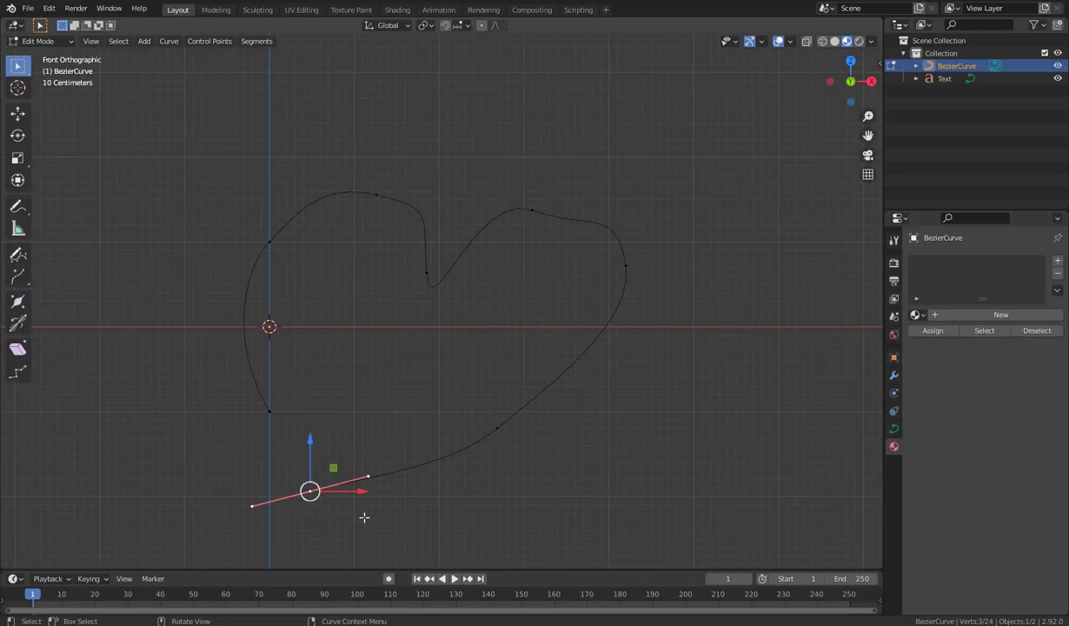
key("g")
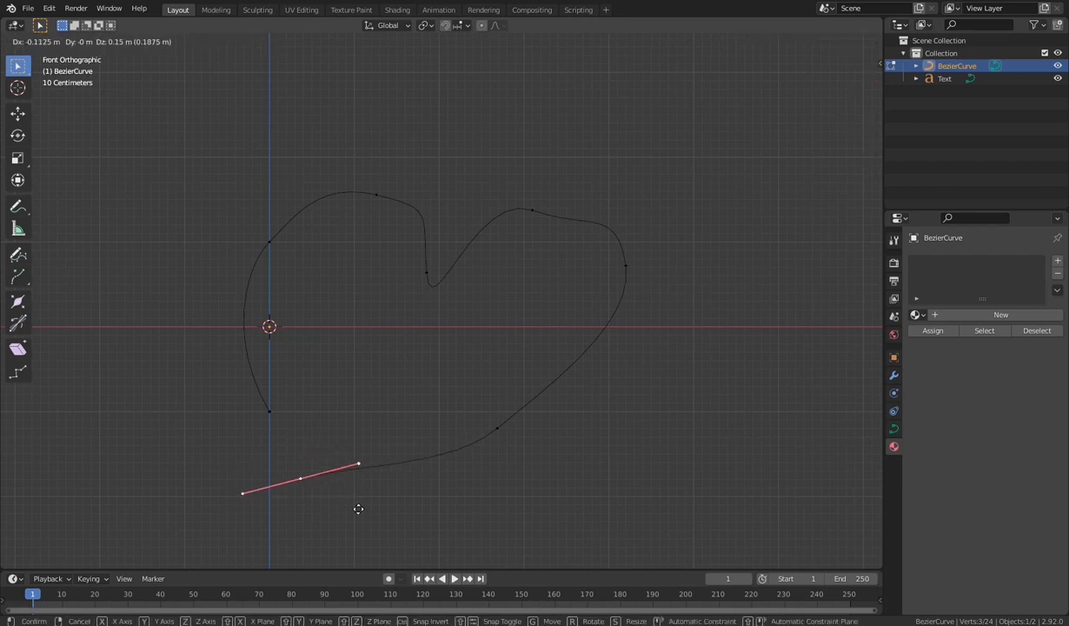
left_click(355, 513)
Extrude the curve's original lower end point down to meet the heart's bottom tip, shrink its handles to sharpen the tip, and deselect it
left_click(270, 409)
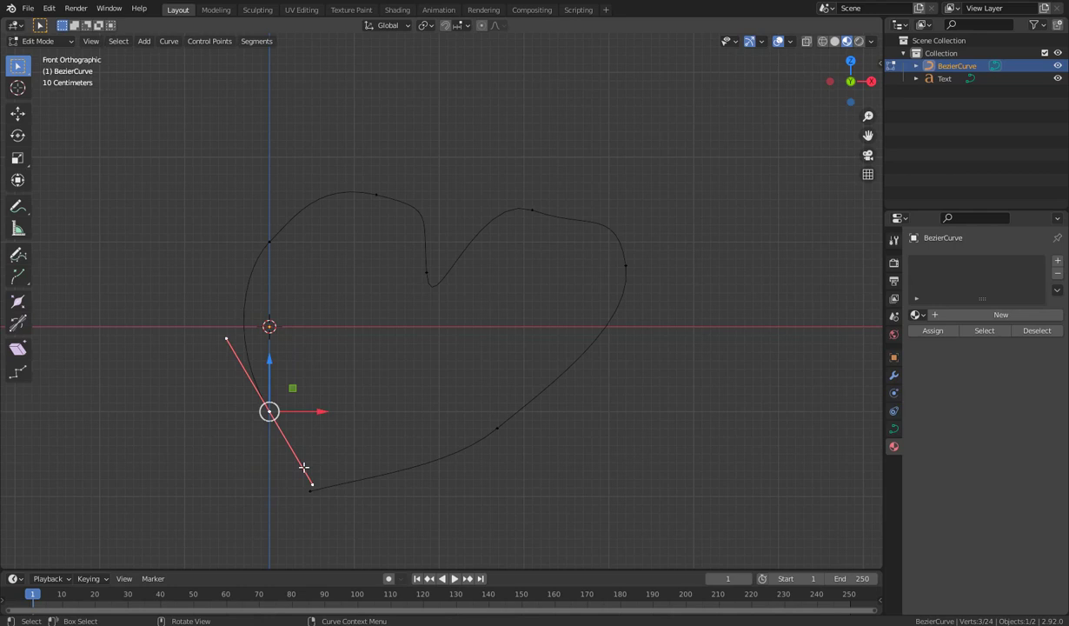
key("e")
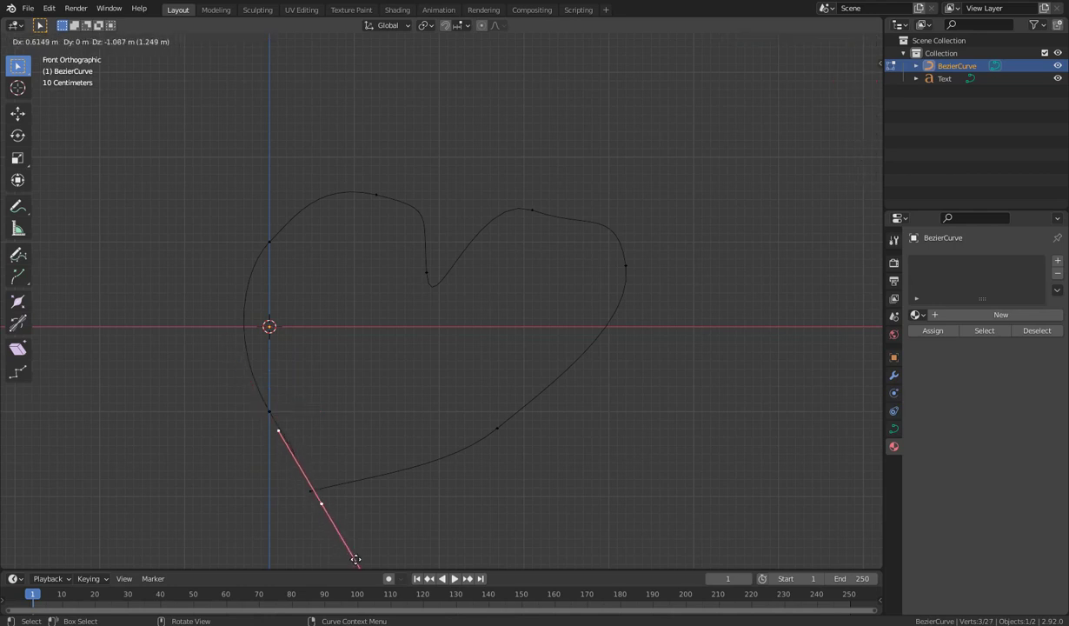
left_click(351, 565)
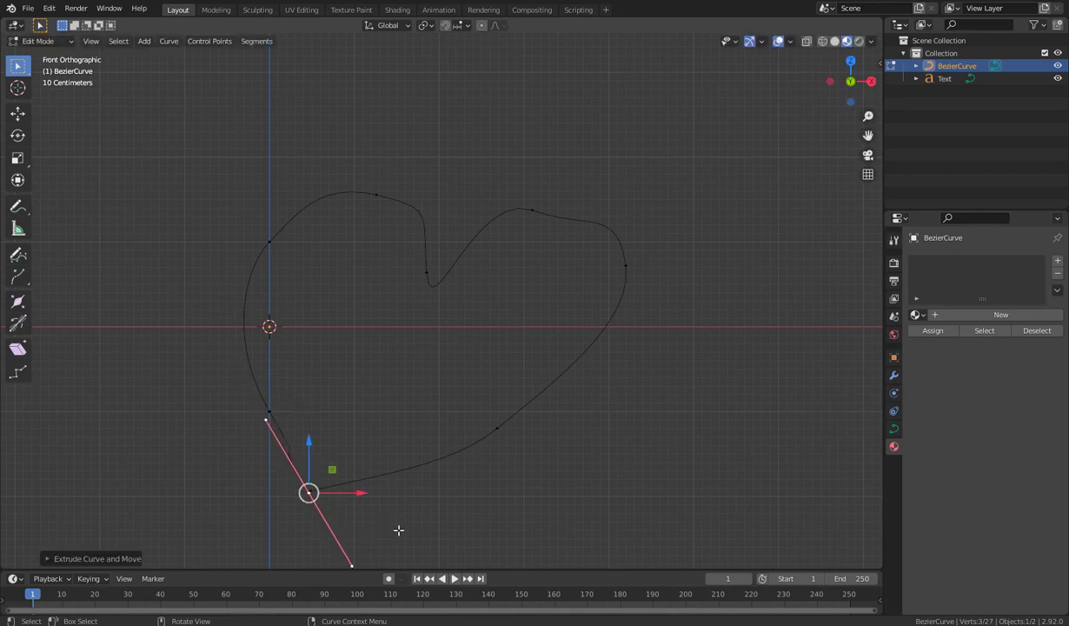
key("s")
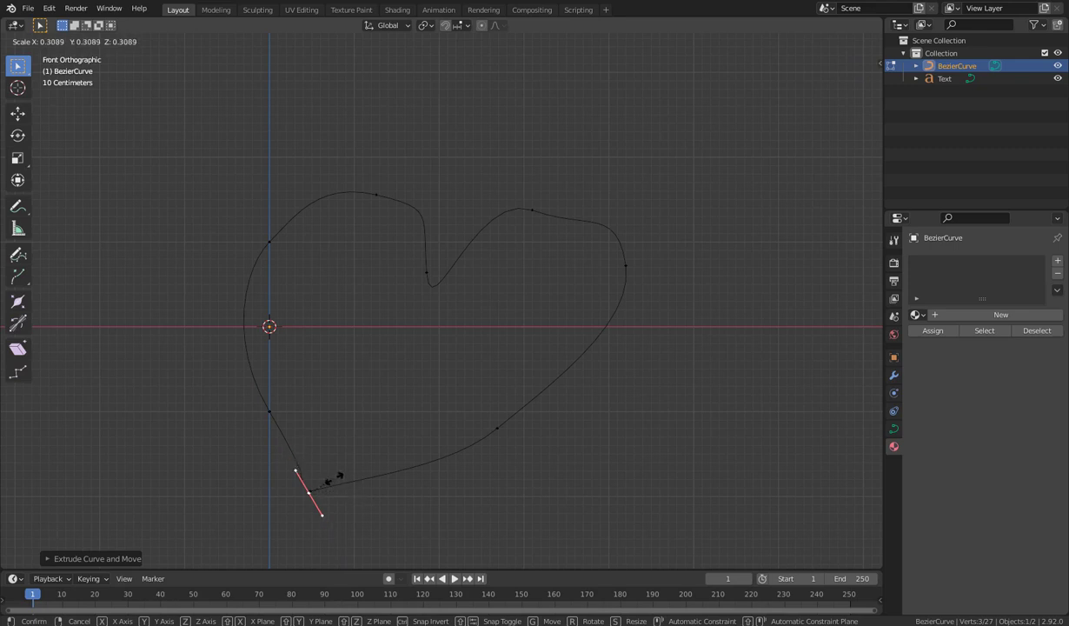
left_click(327, 481)
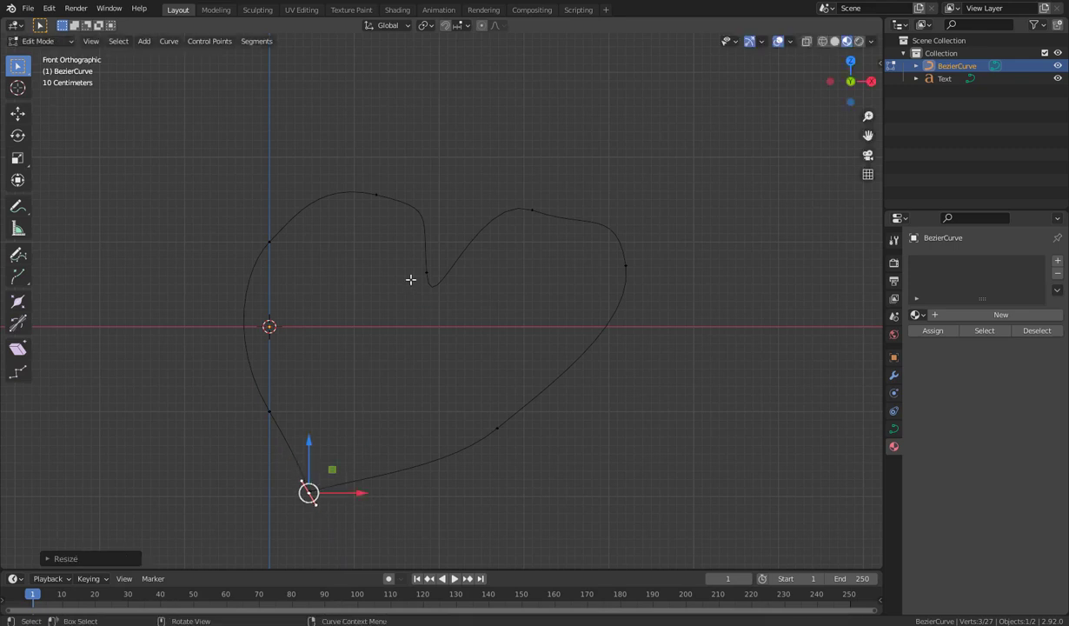
left_click(335, 291)
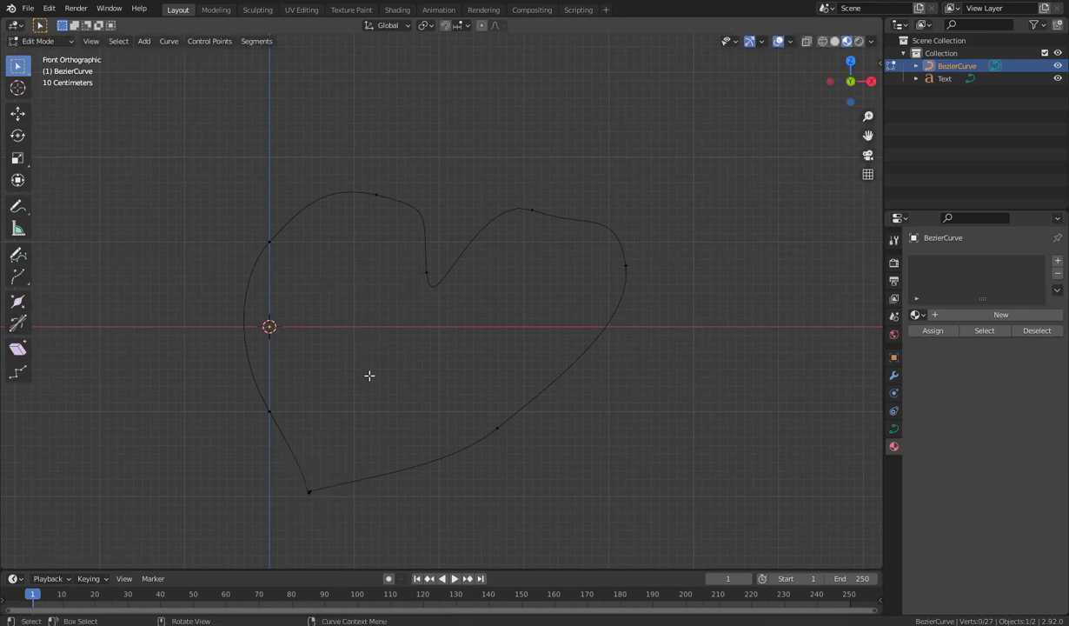
Rotate the handles of the second hump's top control point slightly flatter and scale them to roughly half their length
left_click(530, 211)
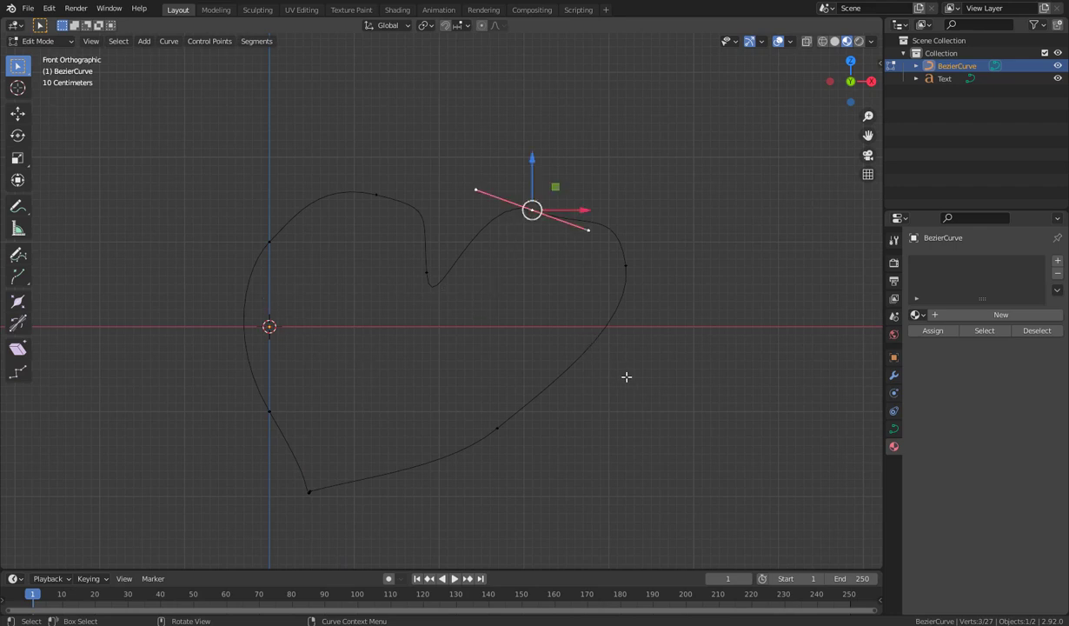
key("r")
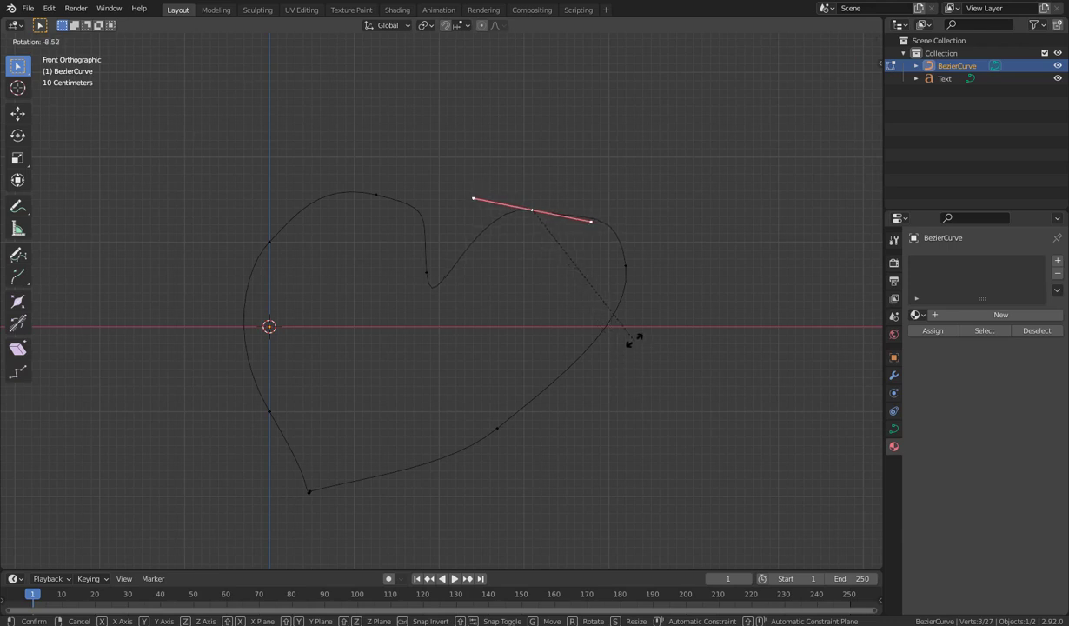
left_click(639, 335)
key("s")
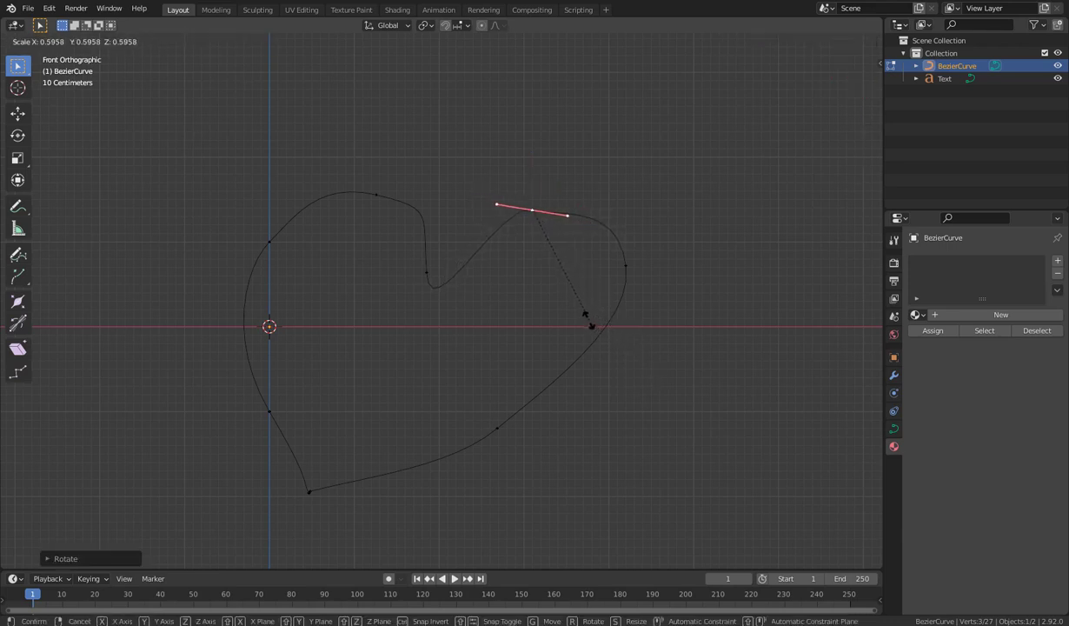
left_click(576, 306)
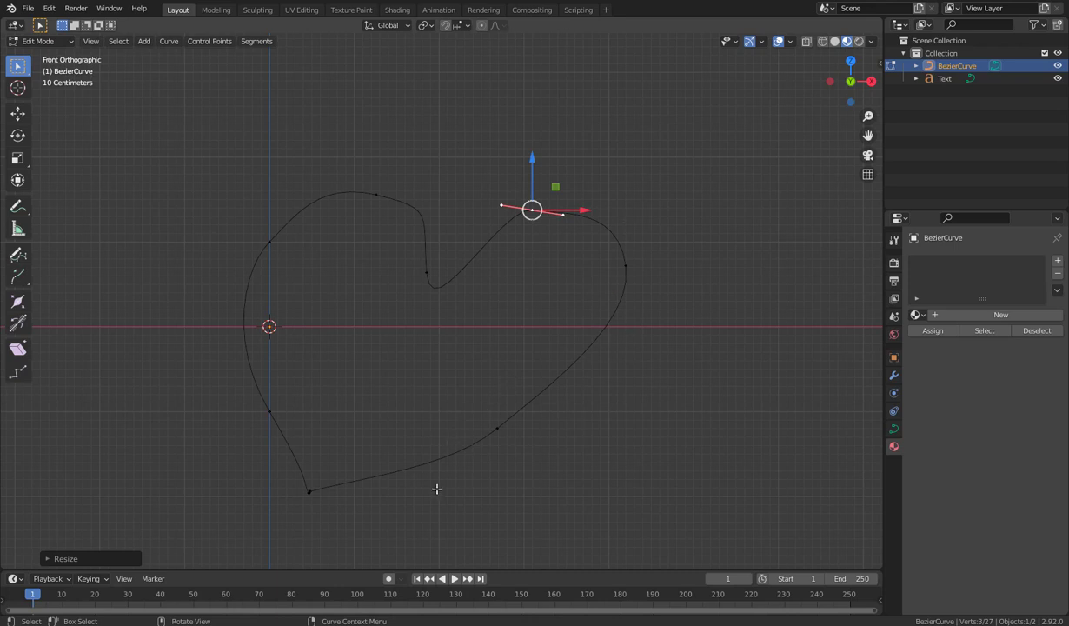
Rotate the handles of the heart's lower positive-X control point about 14° flatter and scale them to about 0.8
left_click(498, 431)
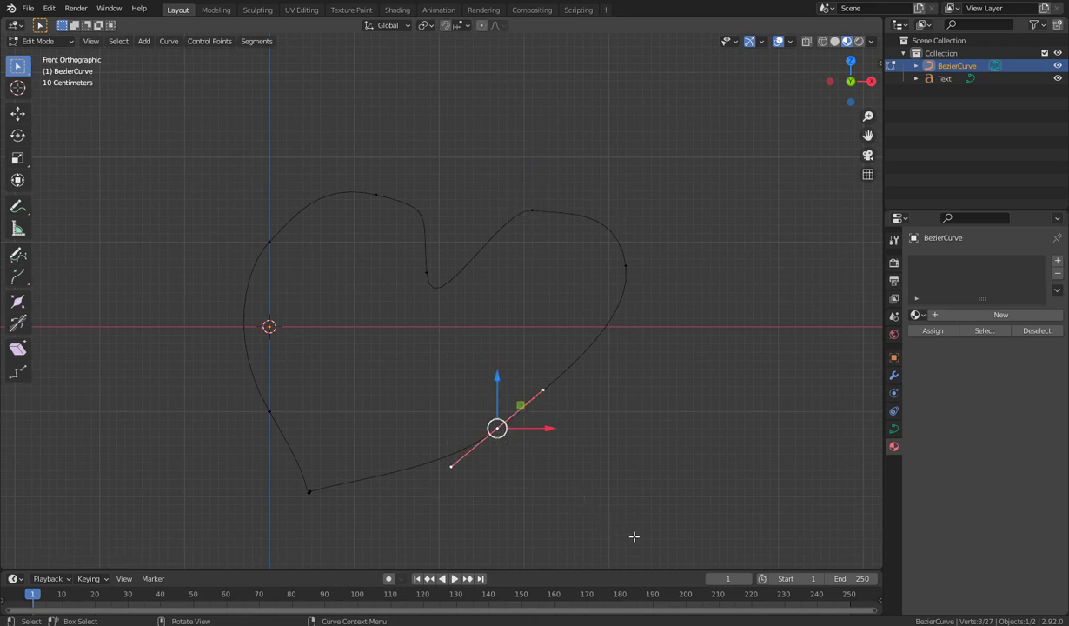
key("r")
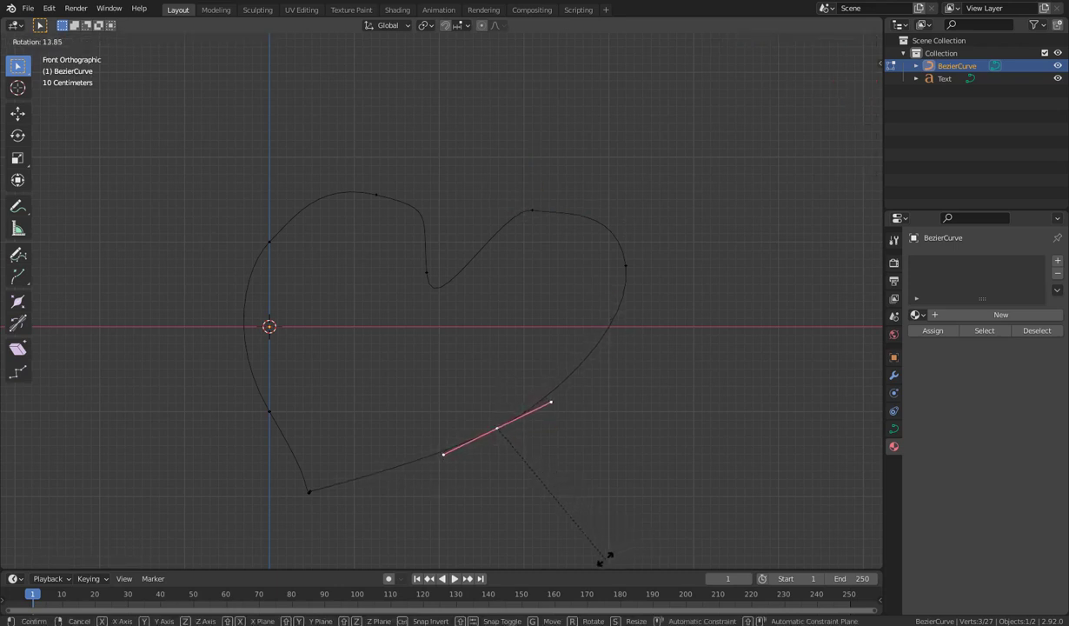
left_click(609, 556)
key("s")
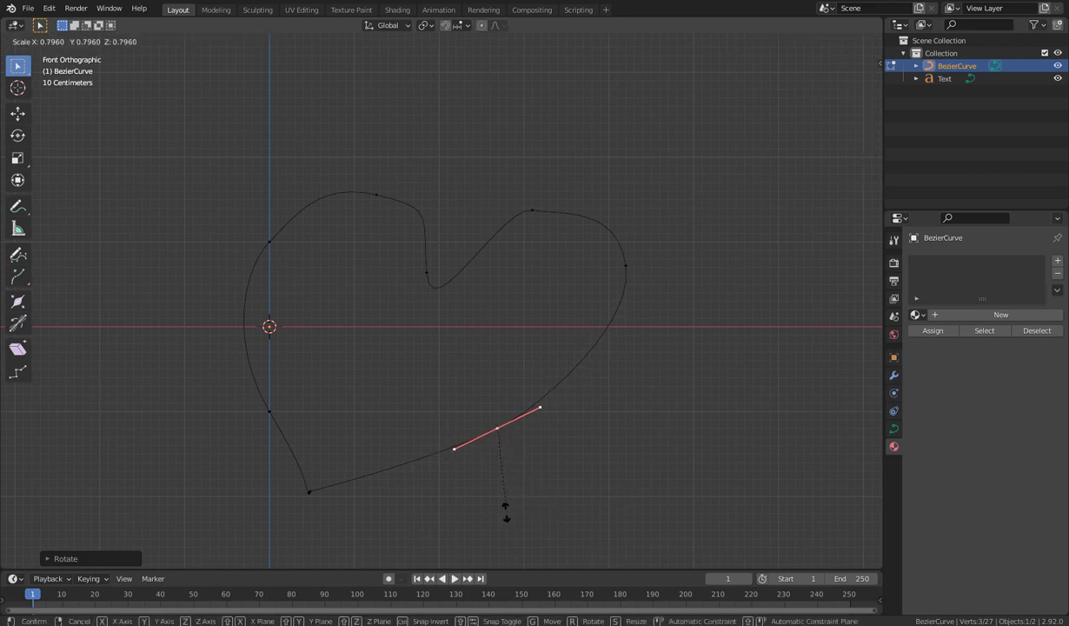
left_click(489, 509)
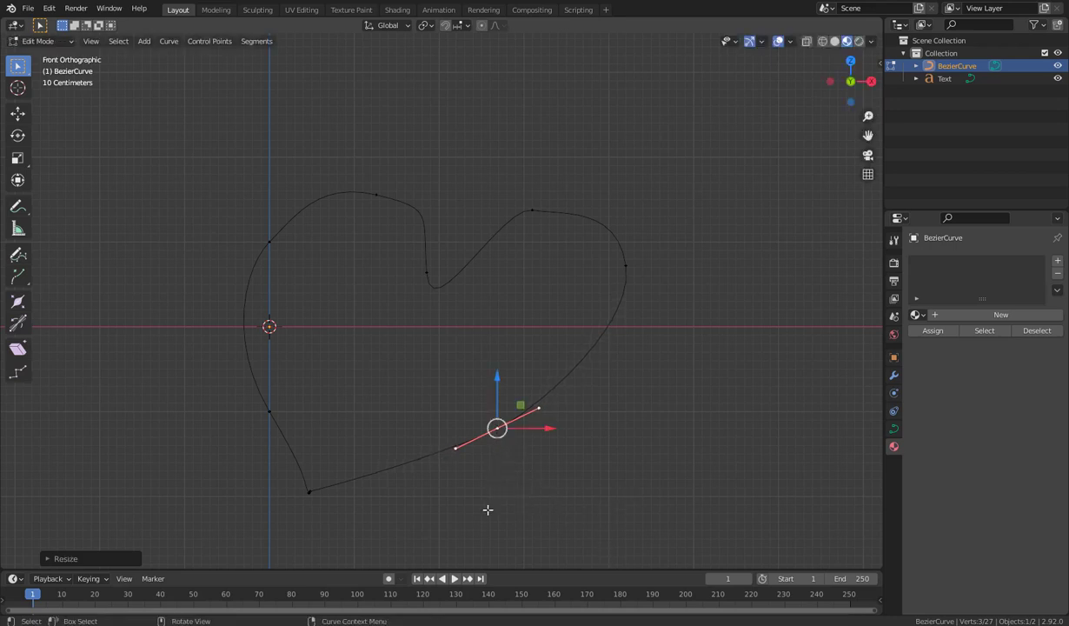
Subdivide the segment between the notch point and the second hump's top, and move the new middle point up about 0.4 m
left_click(424, 270)
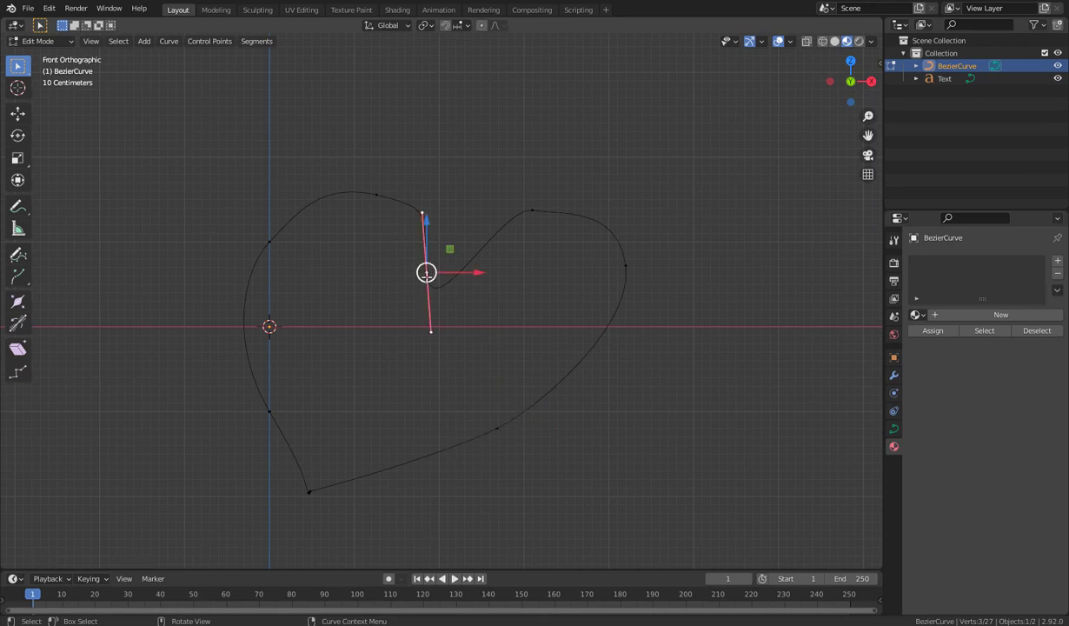
left_click(530, 212, "shift")
right_click(460, 267)
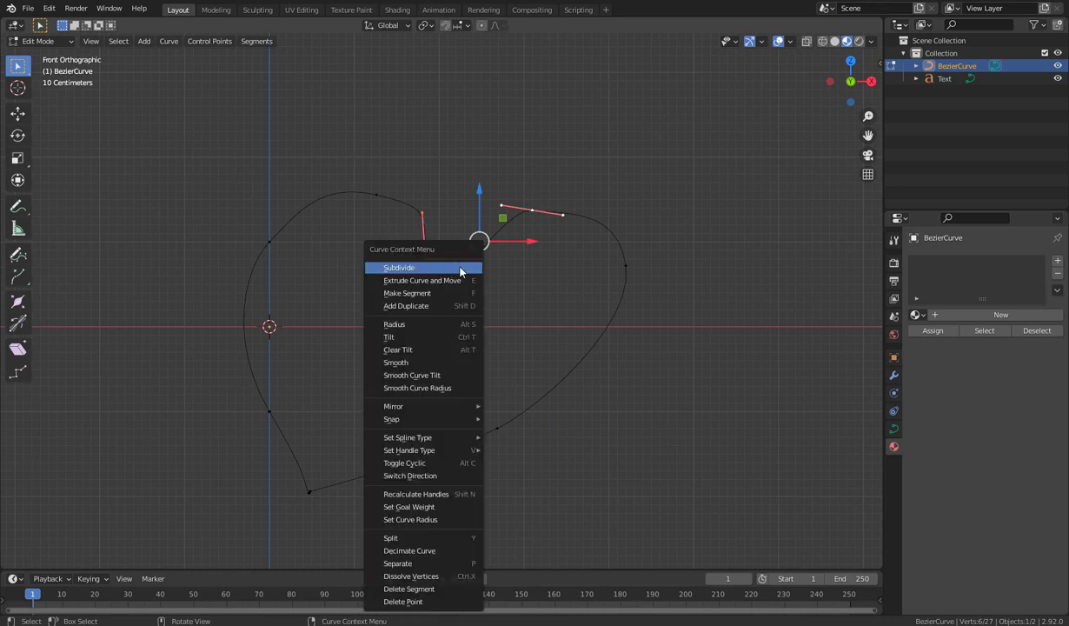
left_click(461, 266)
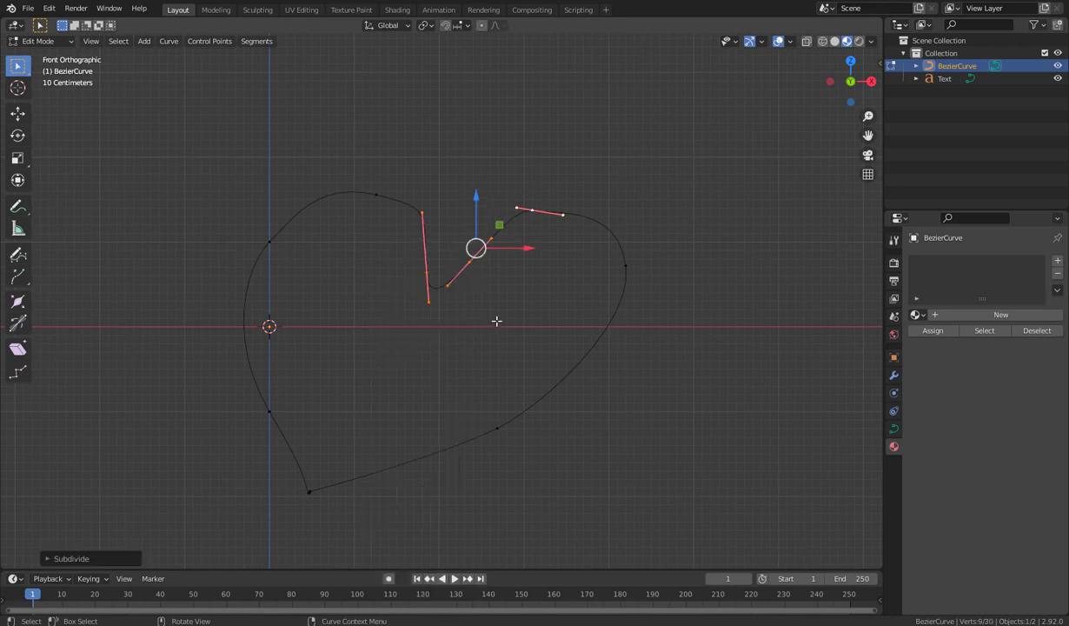
left_click(471, 263)
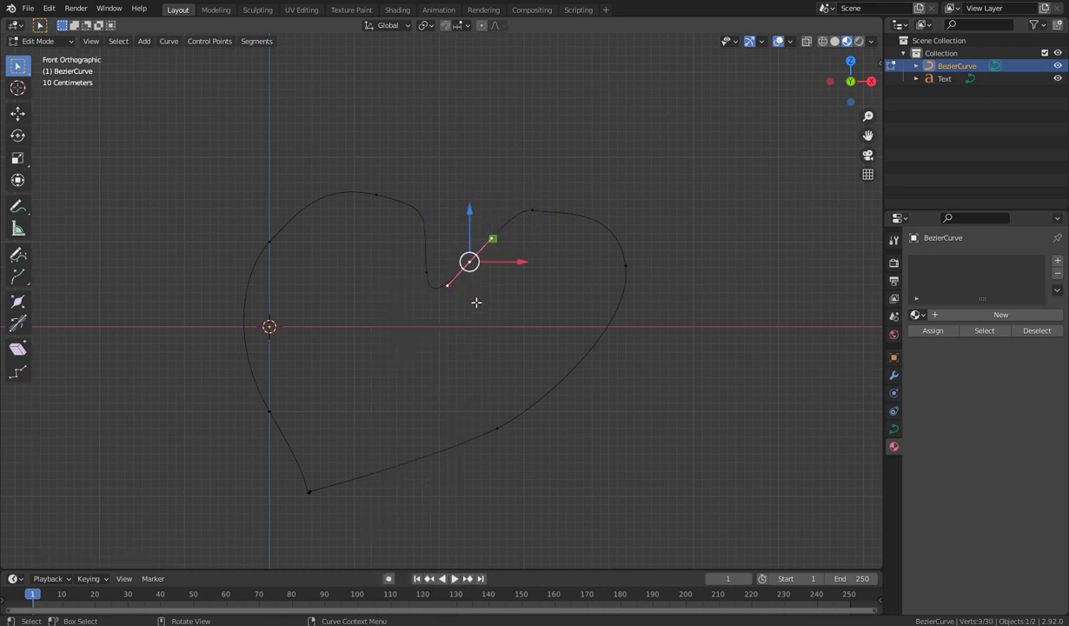
key("g")
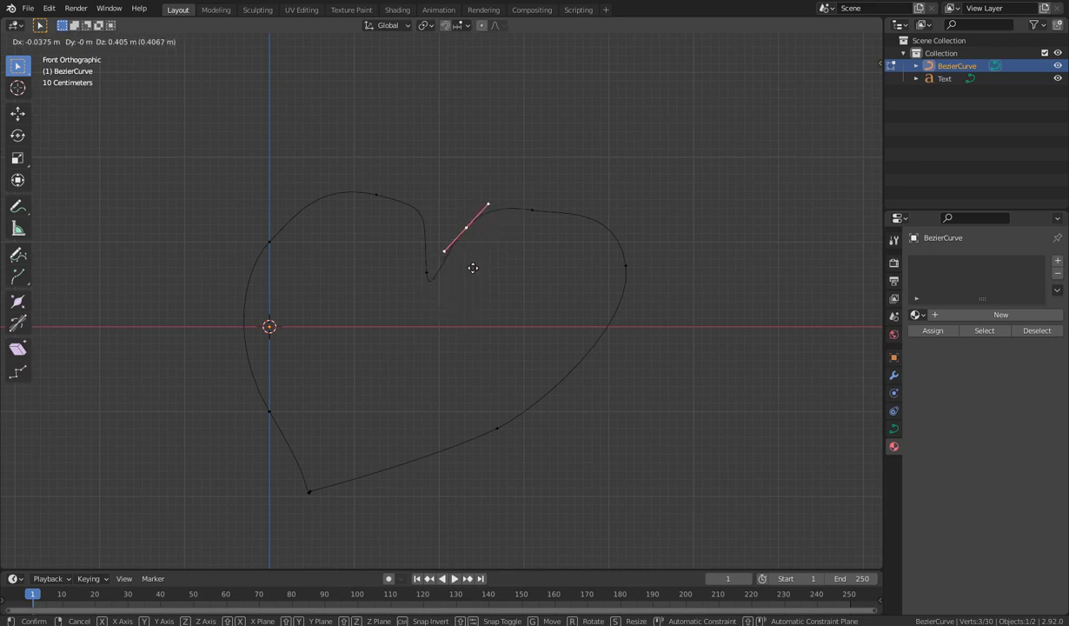
left_click(472, 267)
Rotate the handles of the second hump's top control point about 8° to nearly horizontal and lengthen them
left_click(531, 207)
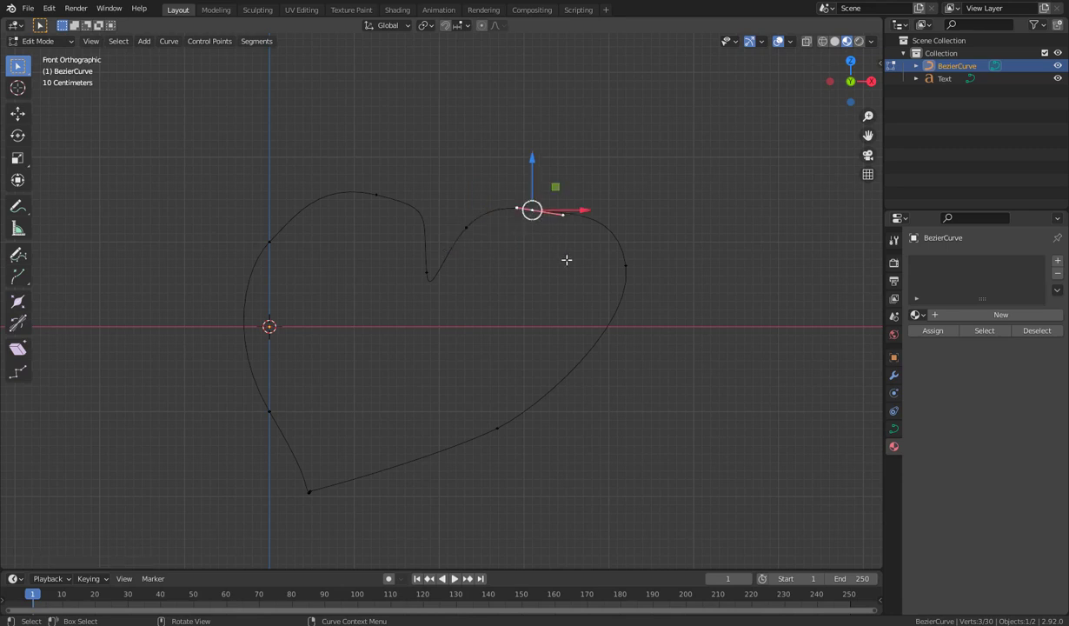
key("r")
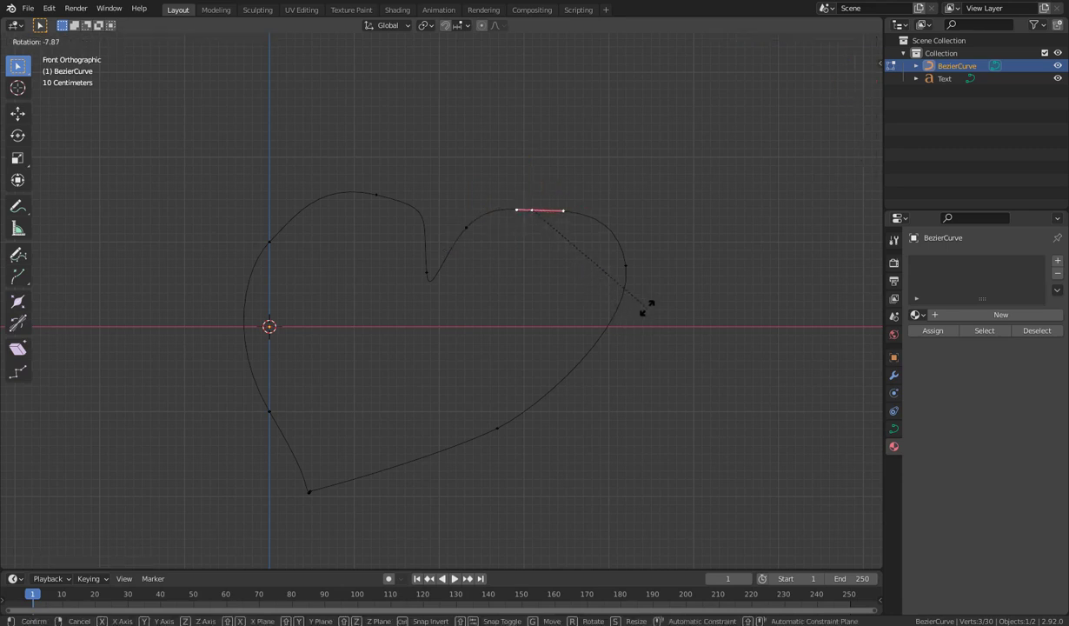
left_click(647, 308)
key("s")
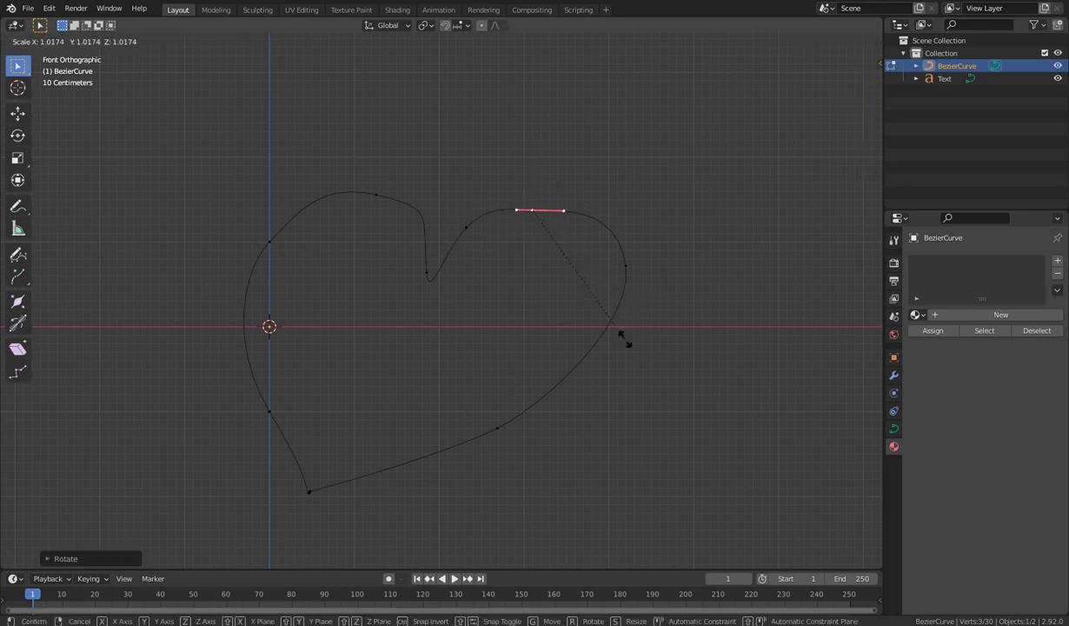
left_click(698, 343)
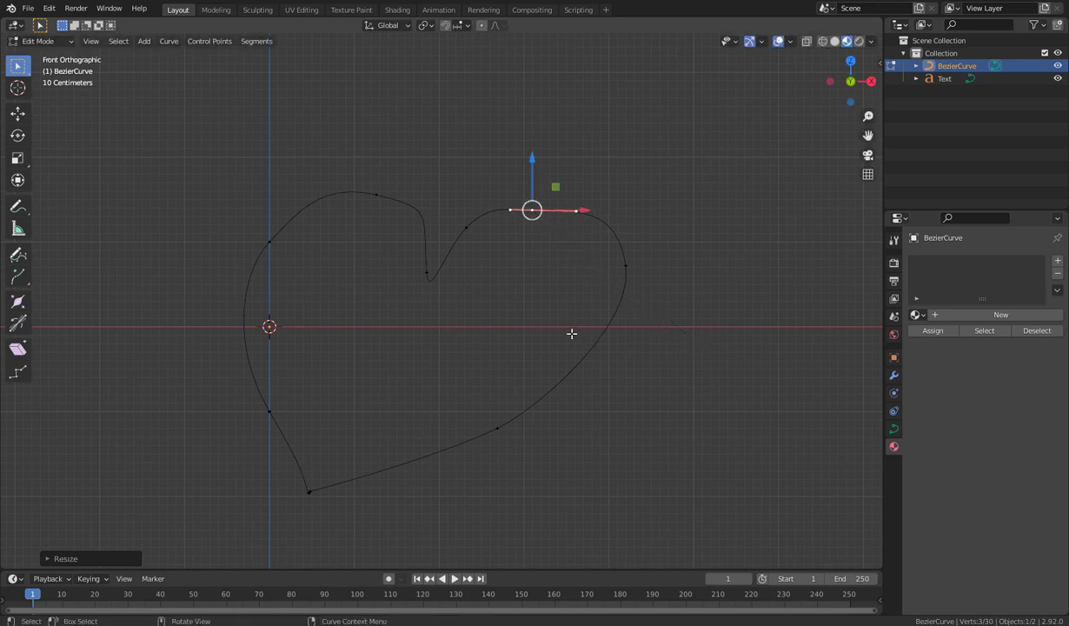
Move the second hump's top control point straight up about 0.2 m
key("g")
key("Escape")
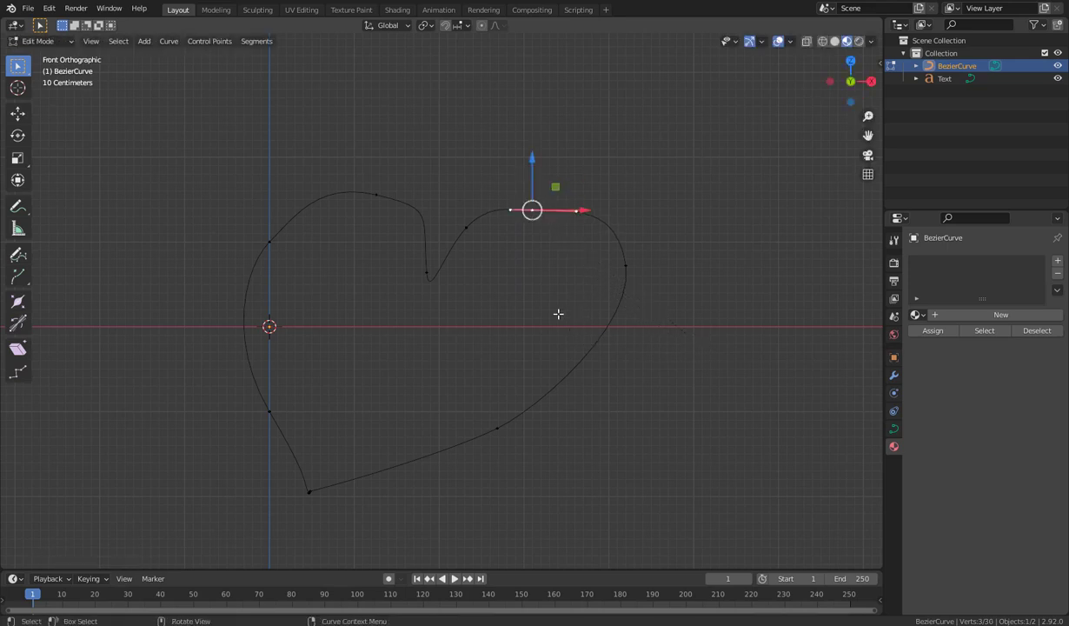
key("g")
key("Escape")
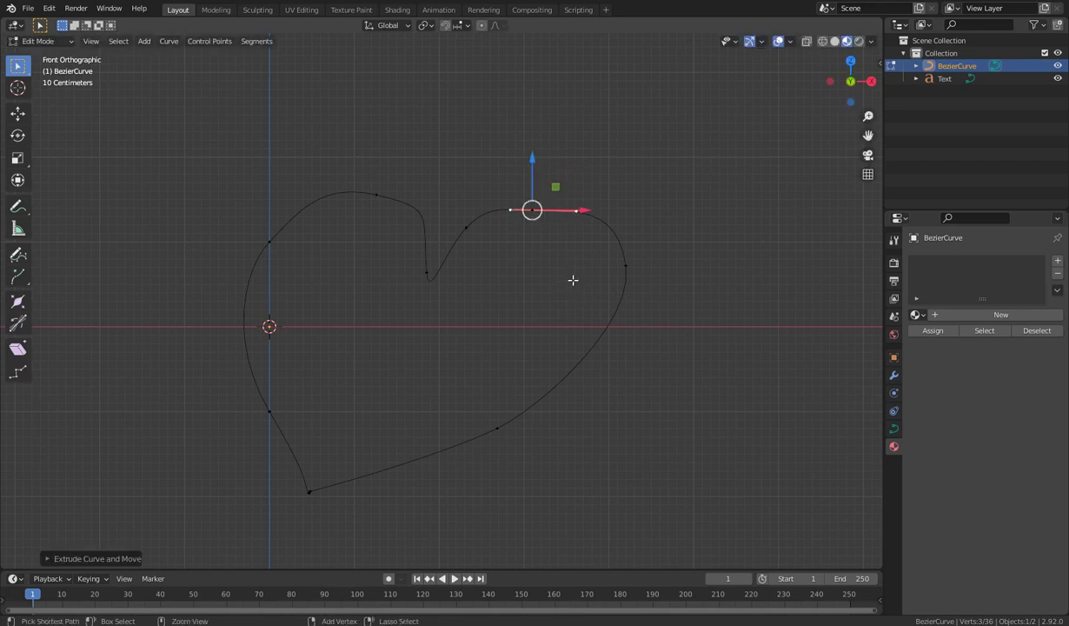
key("g")
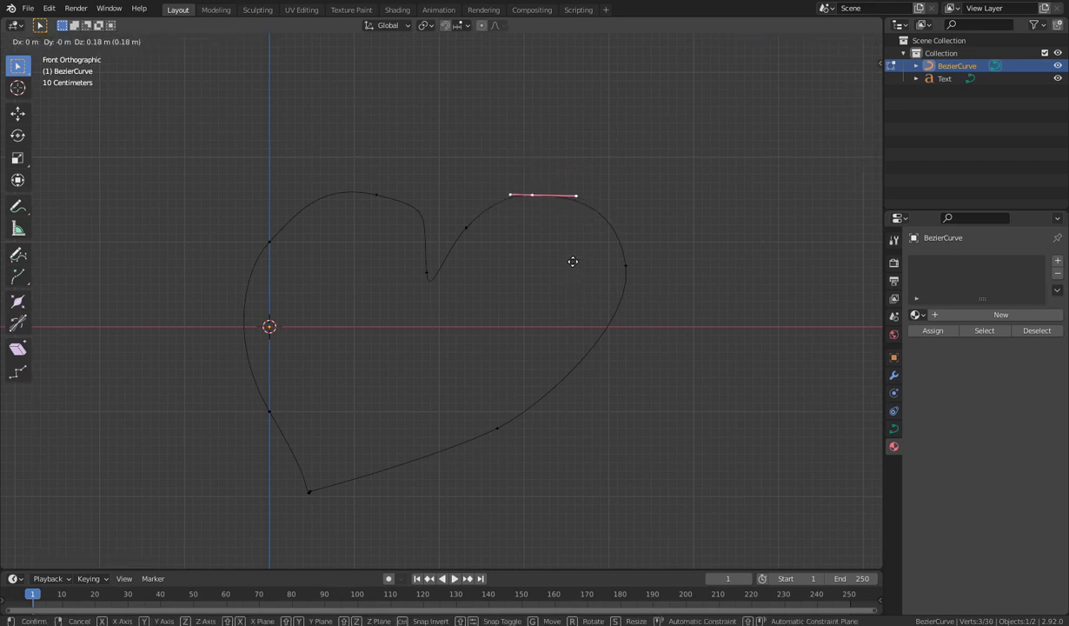
left_click(572, 261)
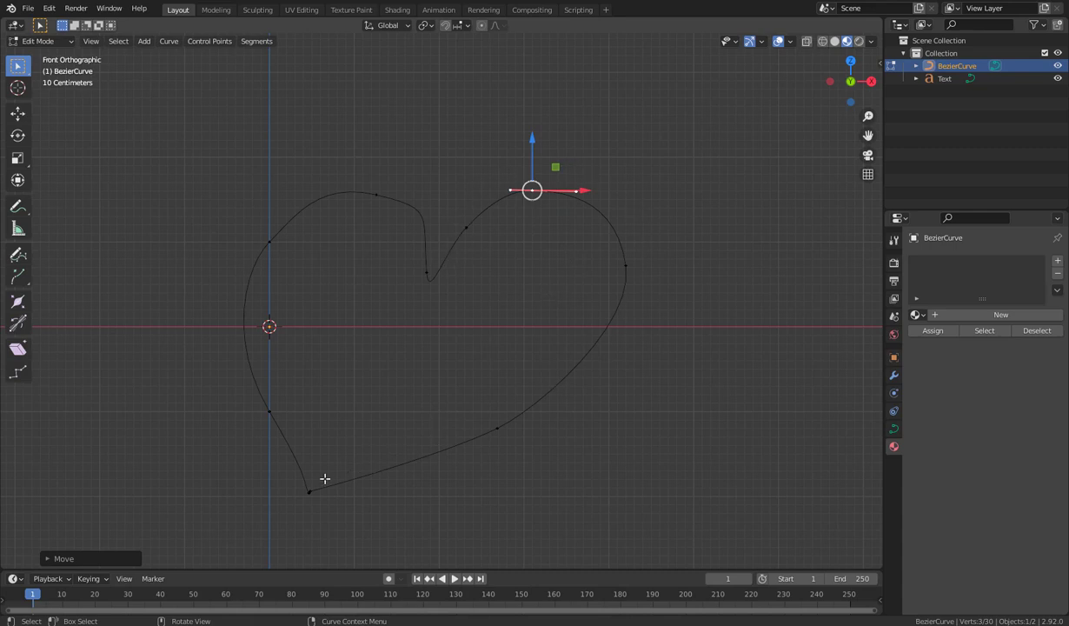
Rotate the handles of the first hump's outer control point on the Z axis about 10° steeper and shorten them slightly
left_click(268, 241)
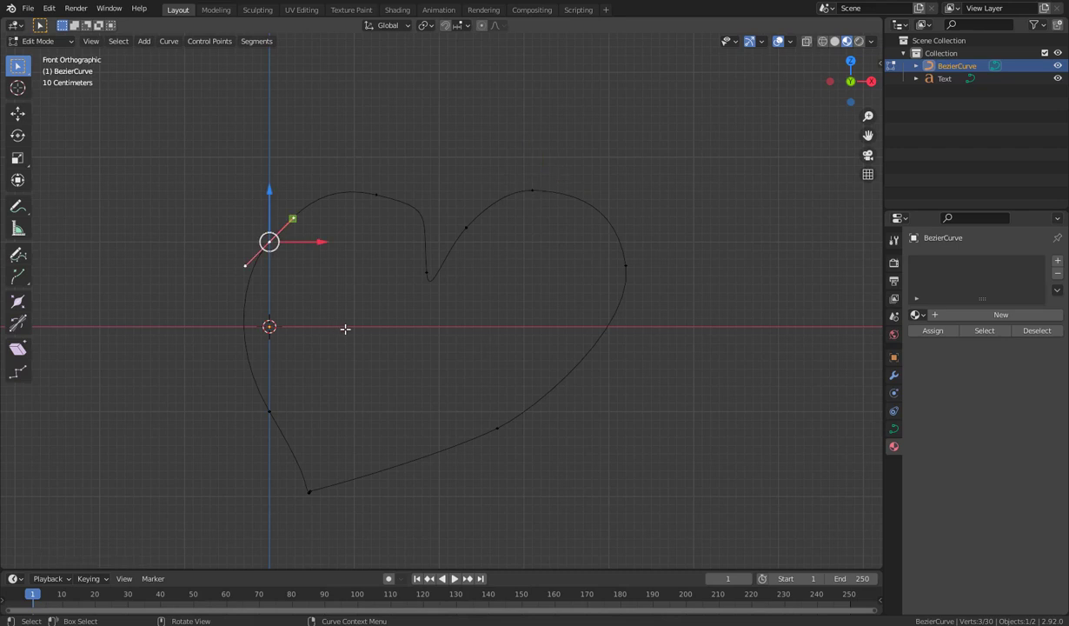
key("r")
left_click(351, 306)
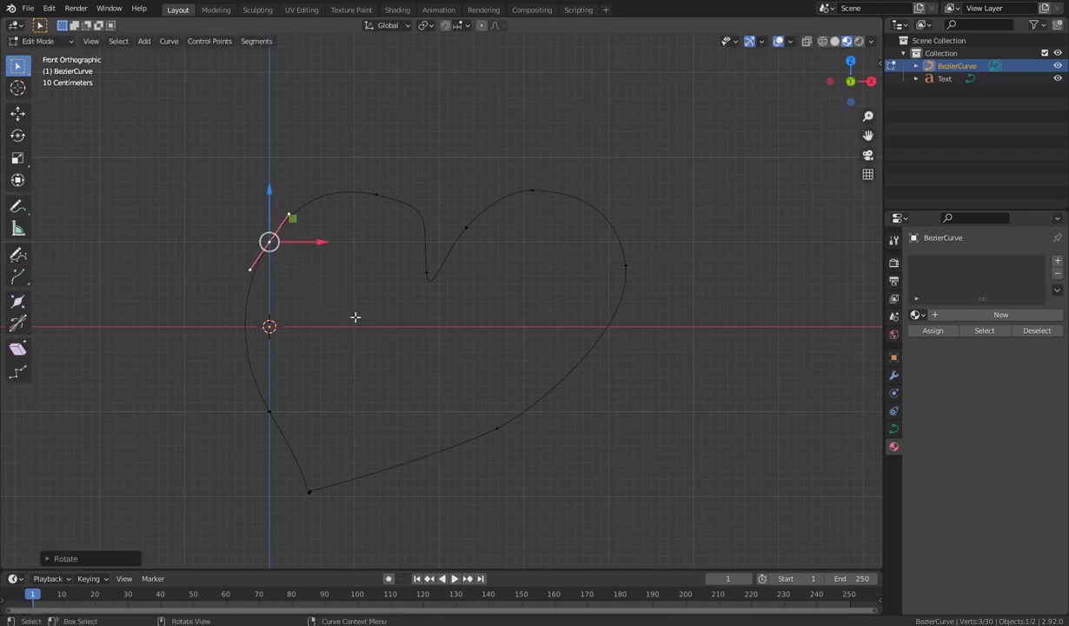
key("s")
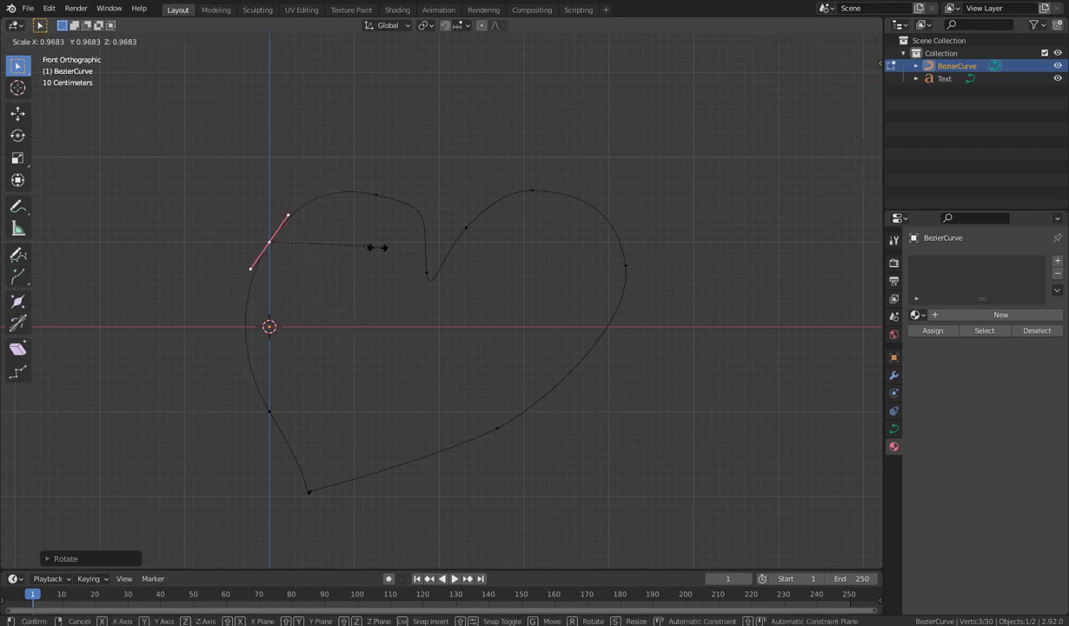
left_click(363, 248)
Move the first hump's top control point about 0.36 m along negative X and 0.3 m up, and rotate its handles about -20°
left_click(374, 194)
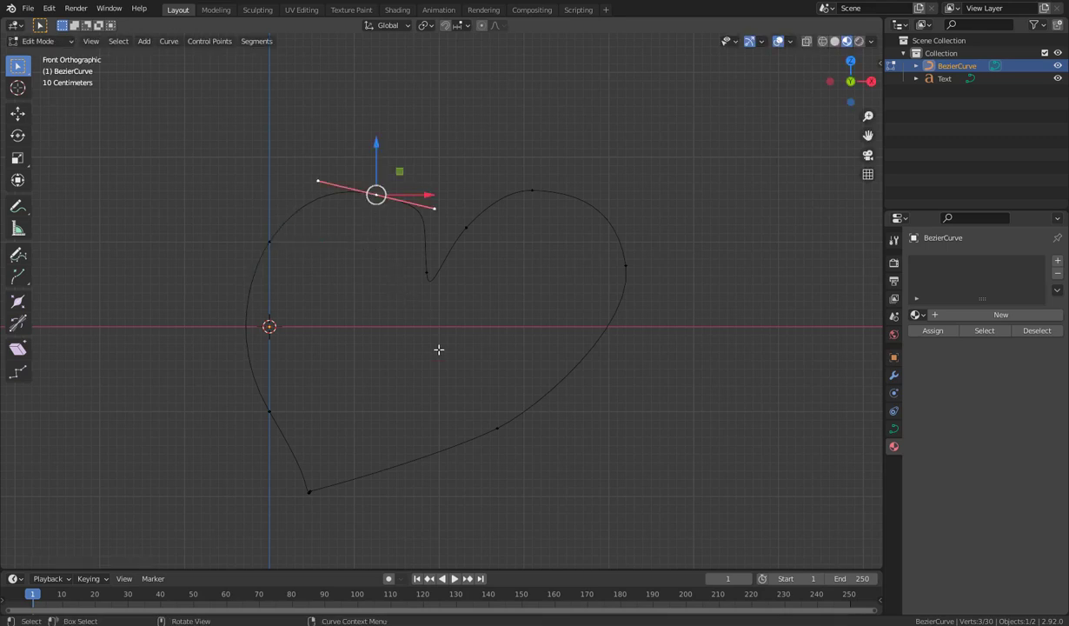
key("g")
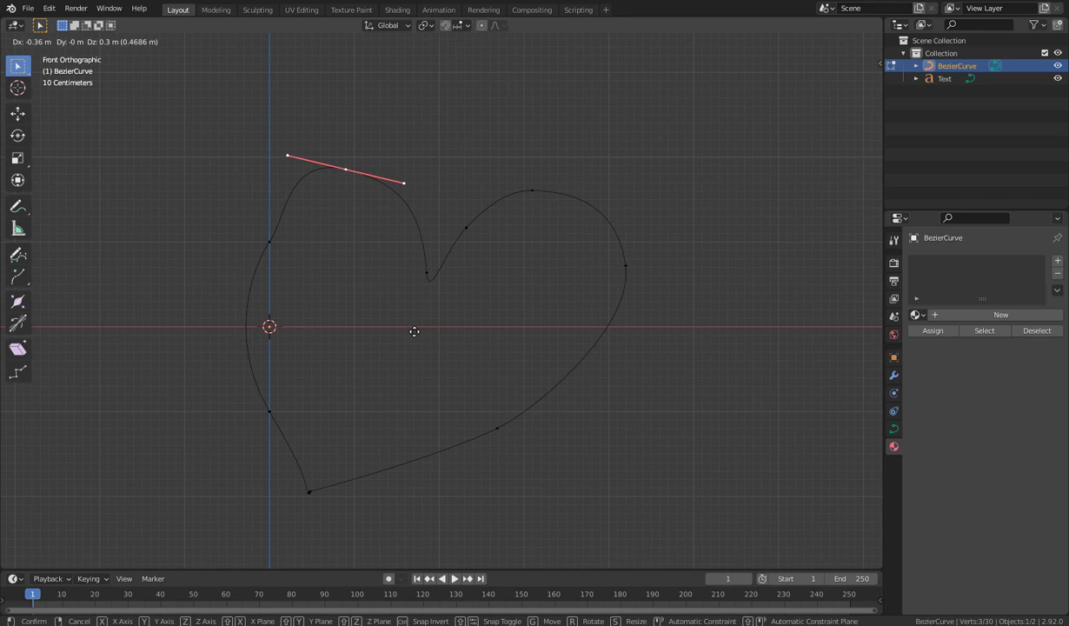
left_click(415, 331)
key("r")
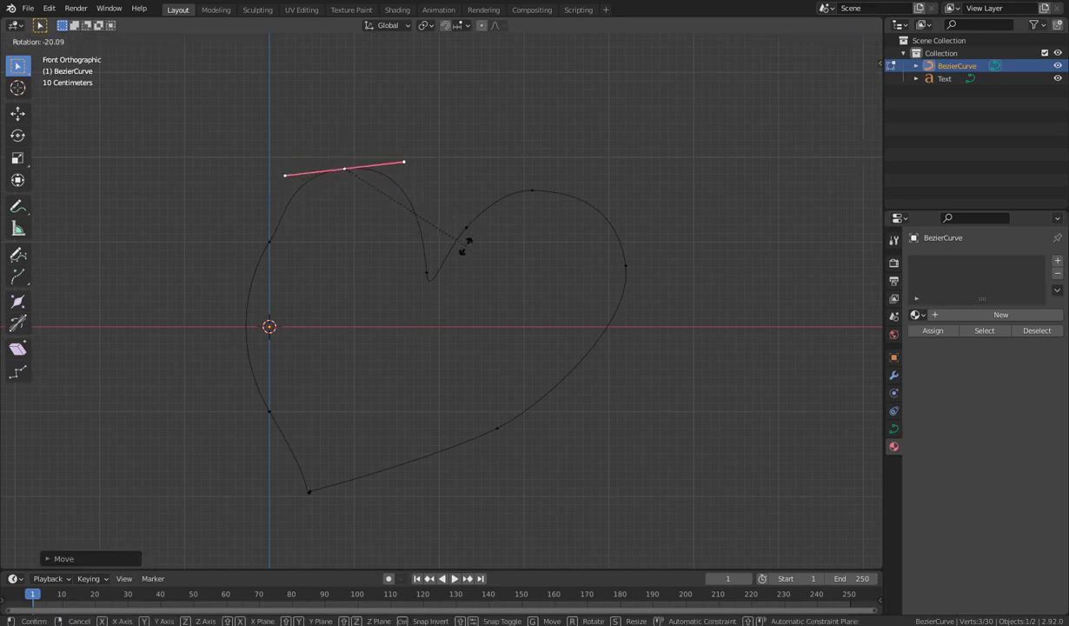
left_click(465, 239)
Move the first hump's outer control point down about 0.5 m and slightly along negative X, and lengthen its handles
left_click(273, 242)
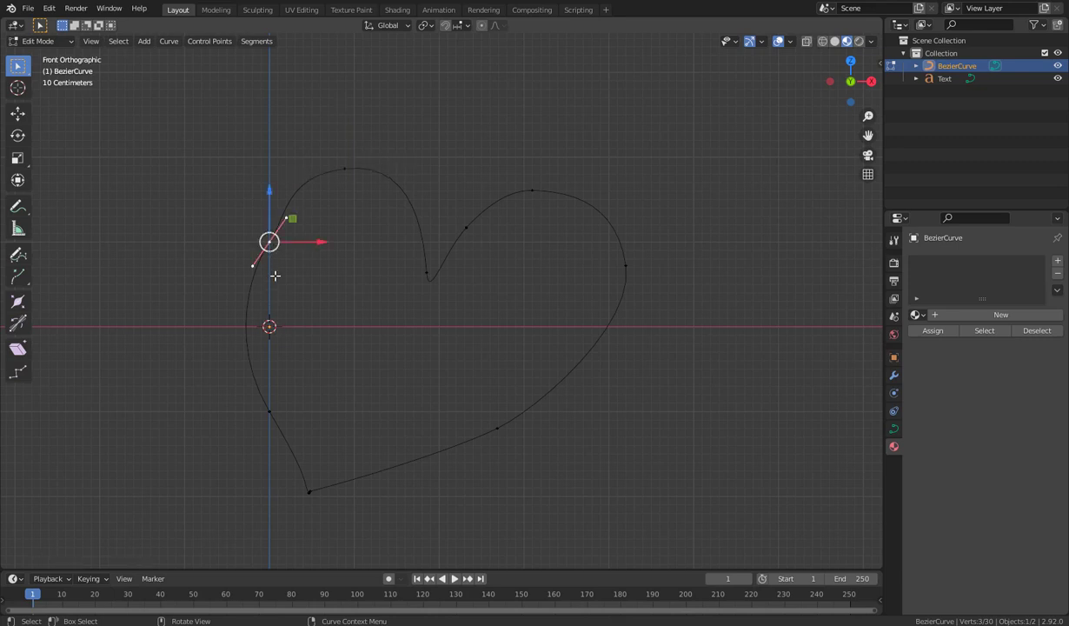
key("g")
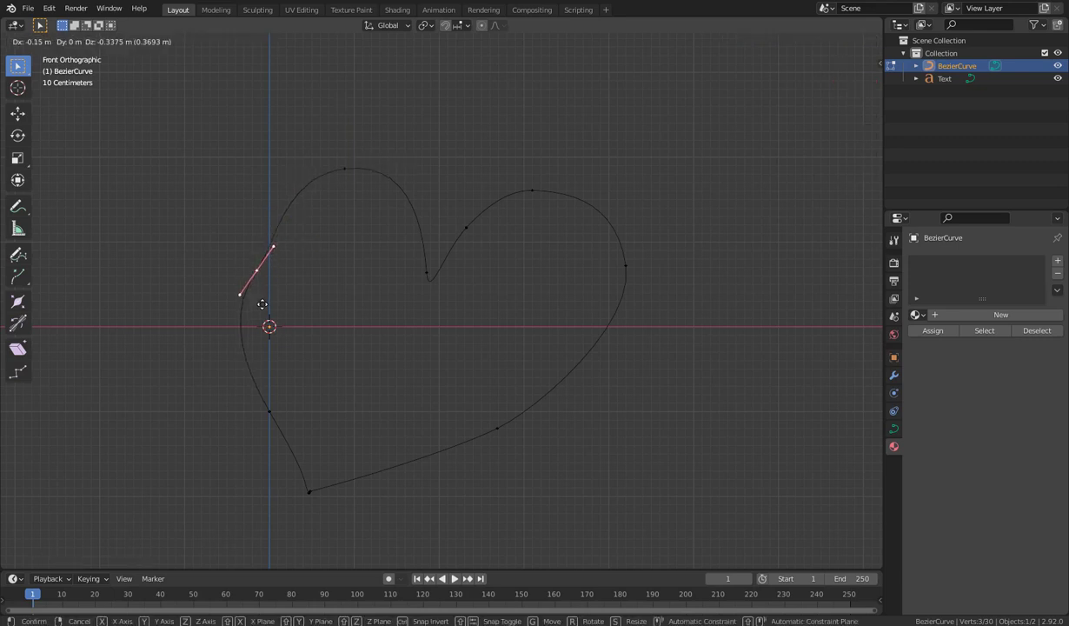
left_click(256, 319)
key("s")
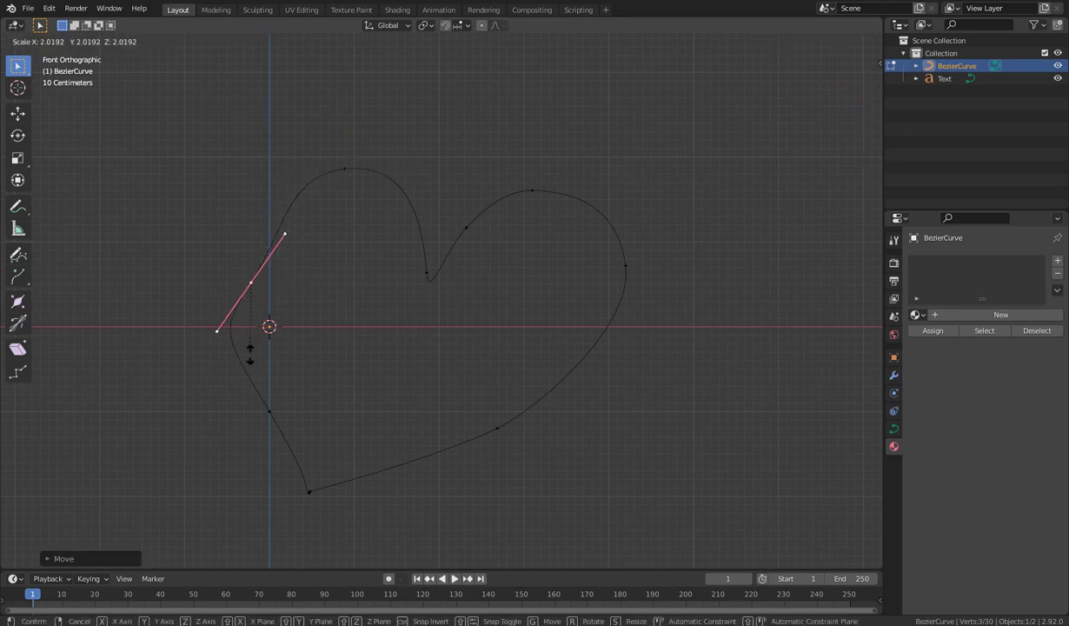
left_click(255, 345)
Rotate the outer control point's handles closer to vertical and scale them to about 0.65 to smooth the heart's side
key("r")
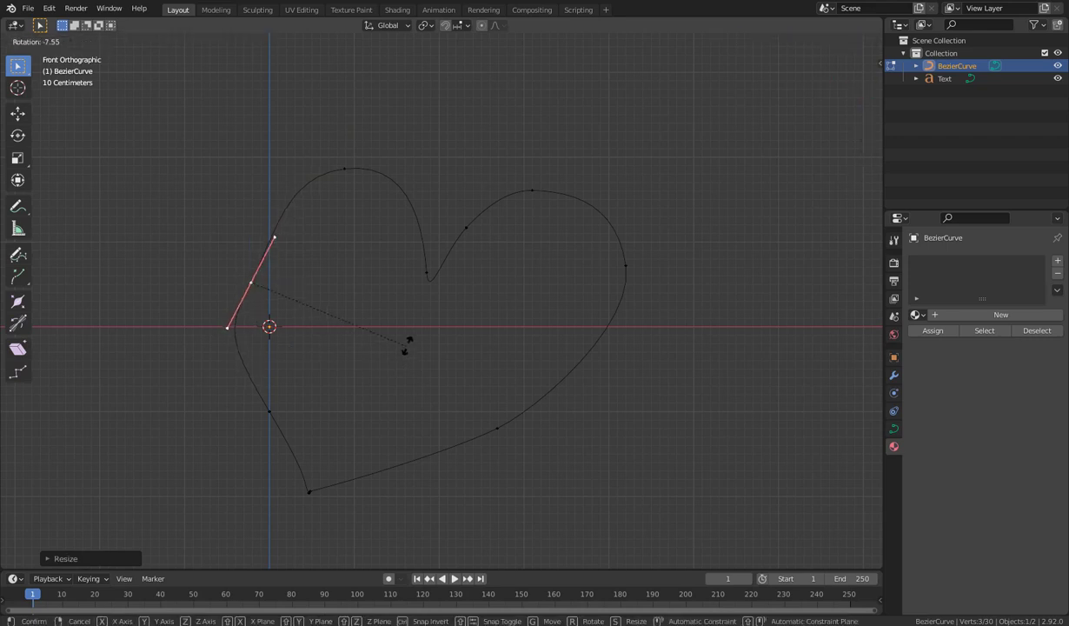
left_click(415, 308)
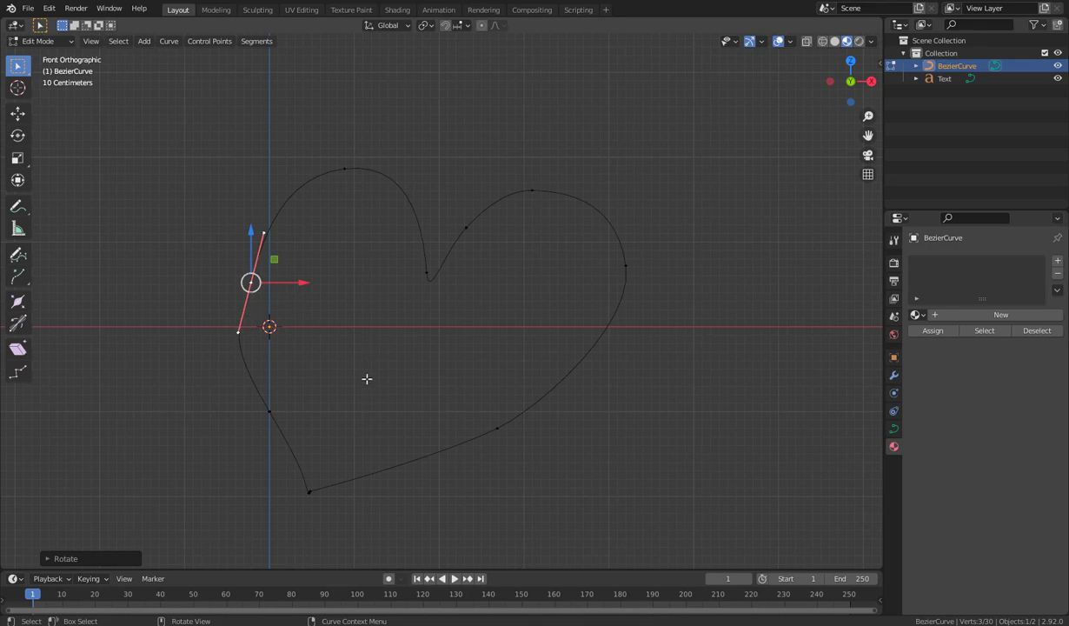
key("r")
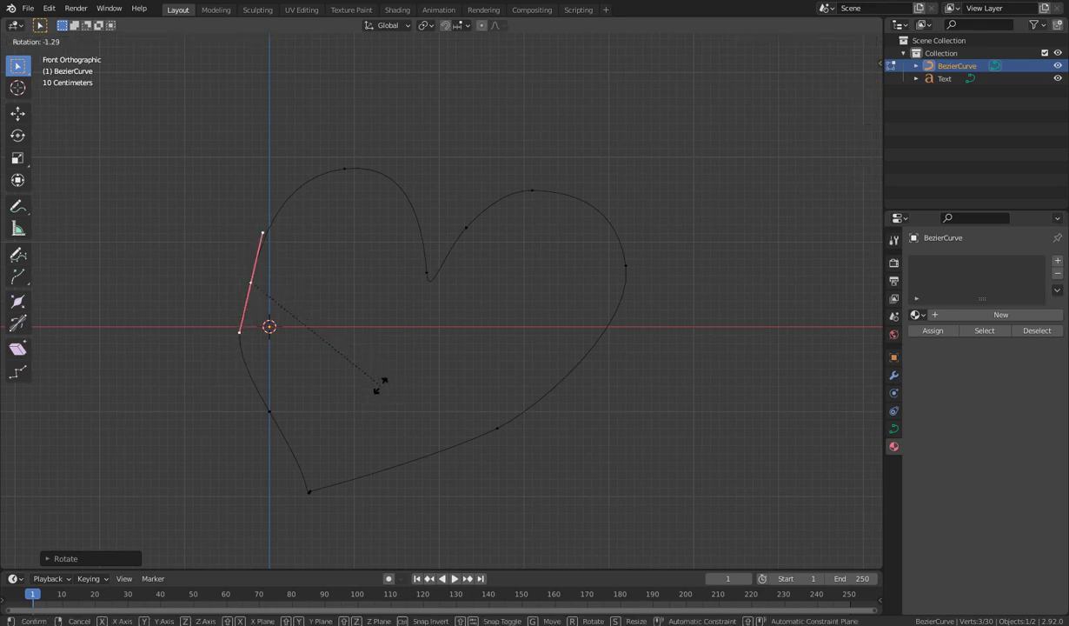
left_click(383, 382)
key("s")
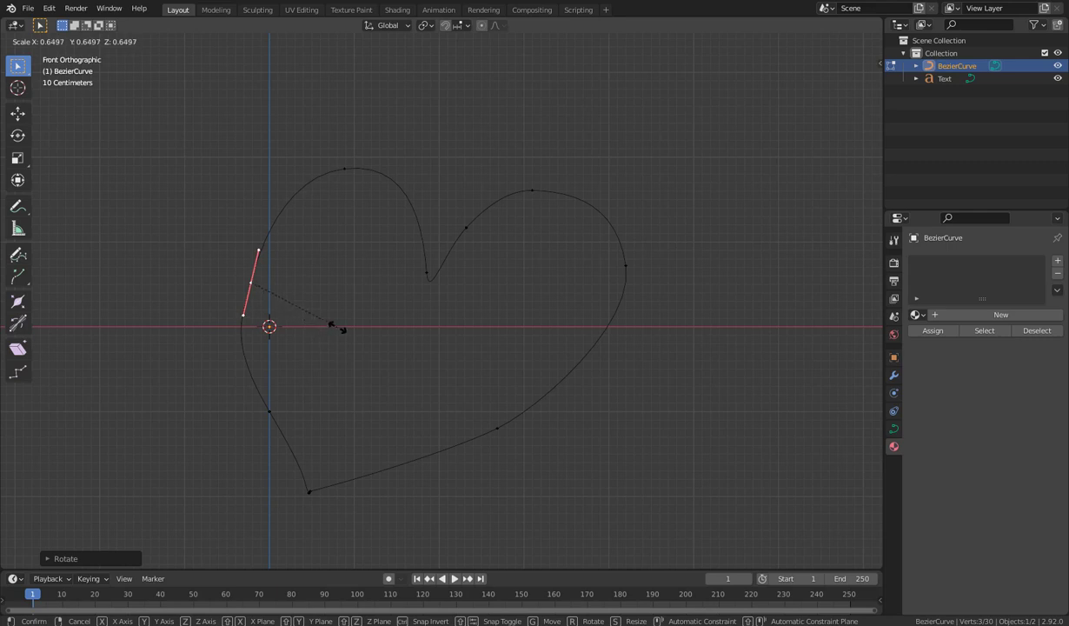
left_click(336, 327)
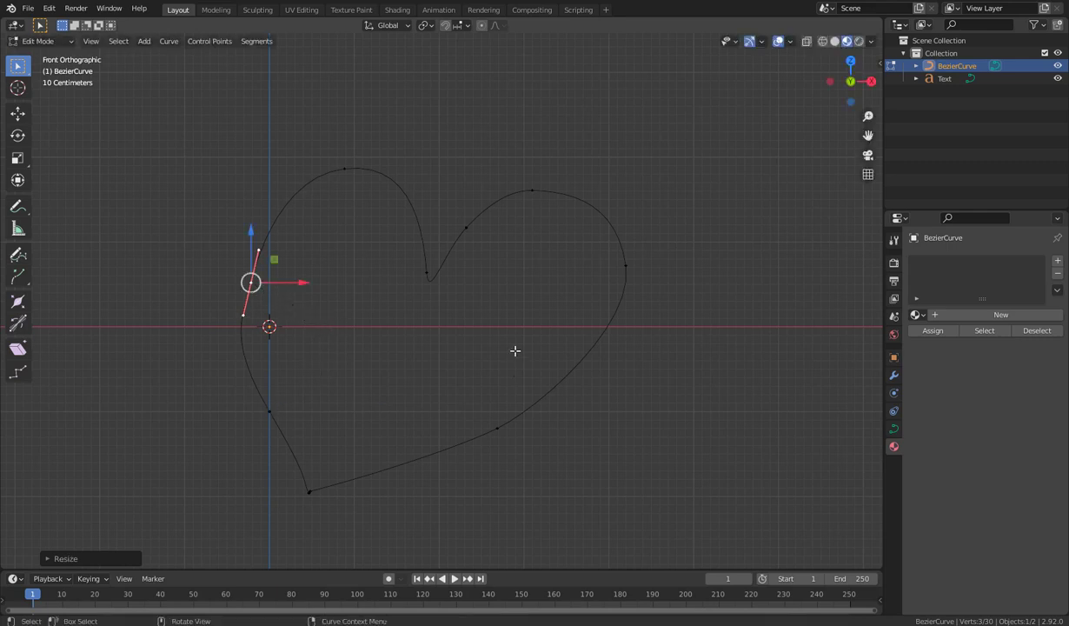
Leave Edit Mode and give the heart curve a round bevel with a depth of 0.06 m
key("Tab")
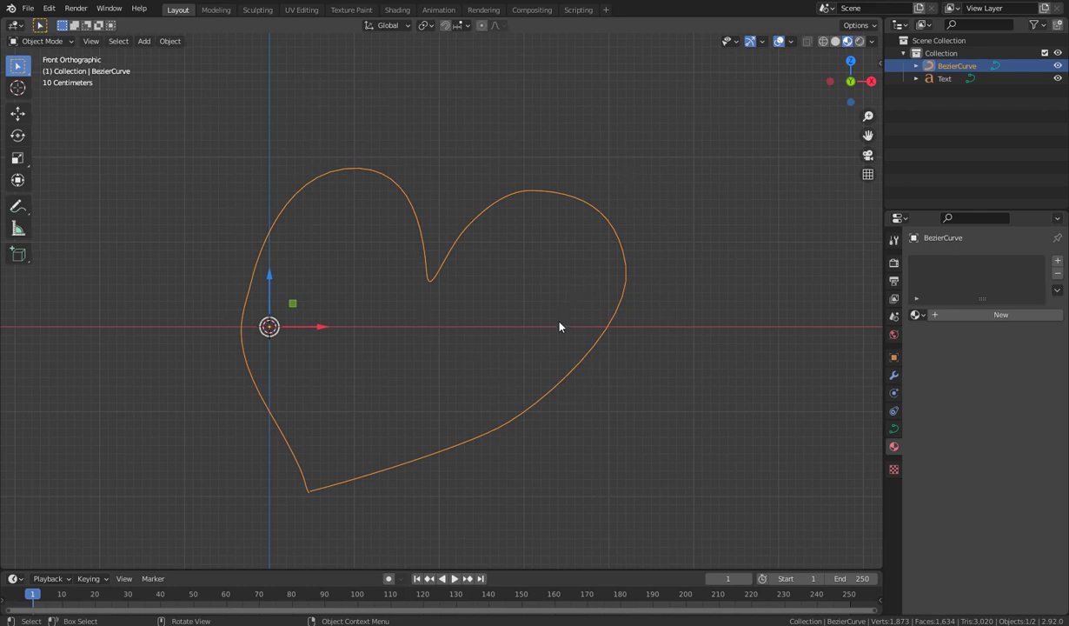
left_click(894, 430)
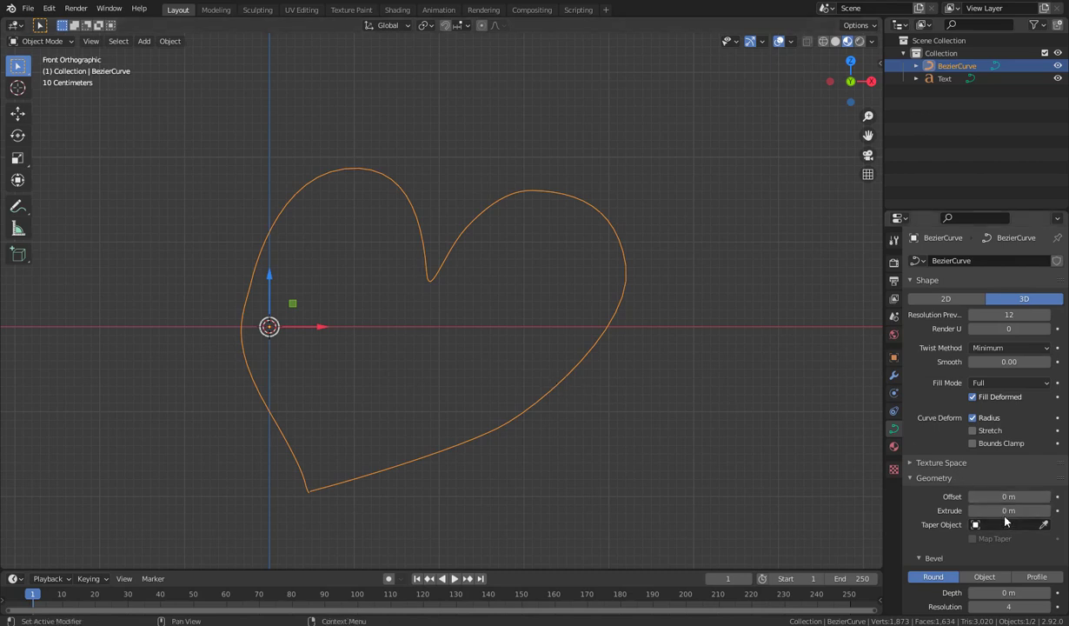
mouse_move(993, 511)
left_mouse_down()
mouse_move(1009, 510)
mouse_move(991, 510)
left_mouse_up()
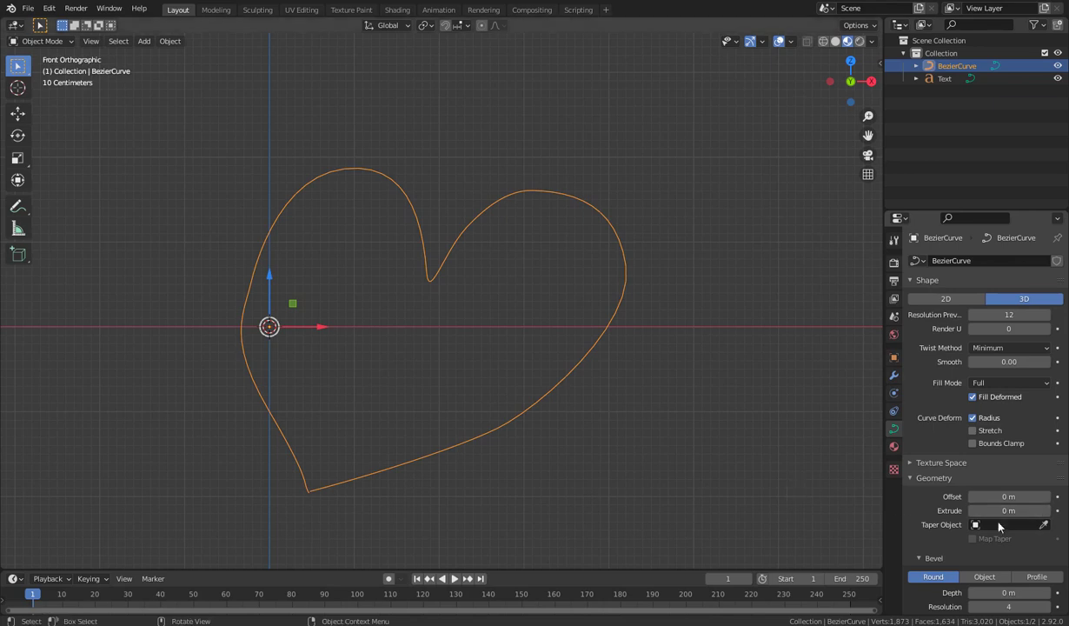
scroll(982, 499, "down", 3)
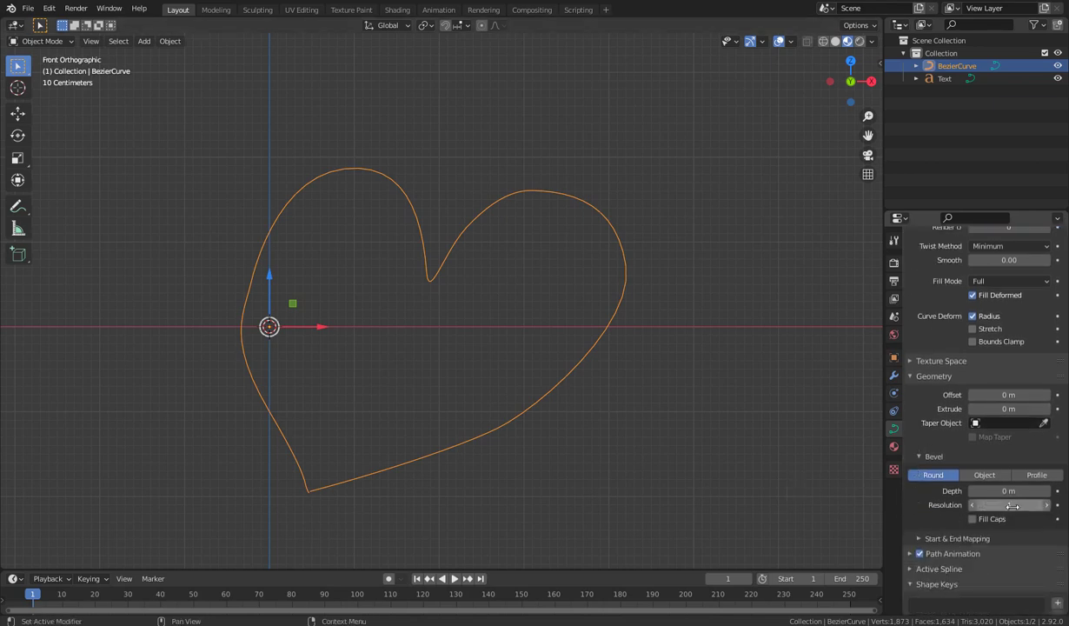
left_click_drag(1008, 490, 1039, 490)
middle_click_drag(676, 432, 442, 303)
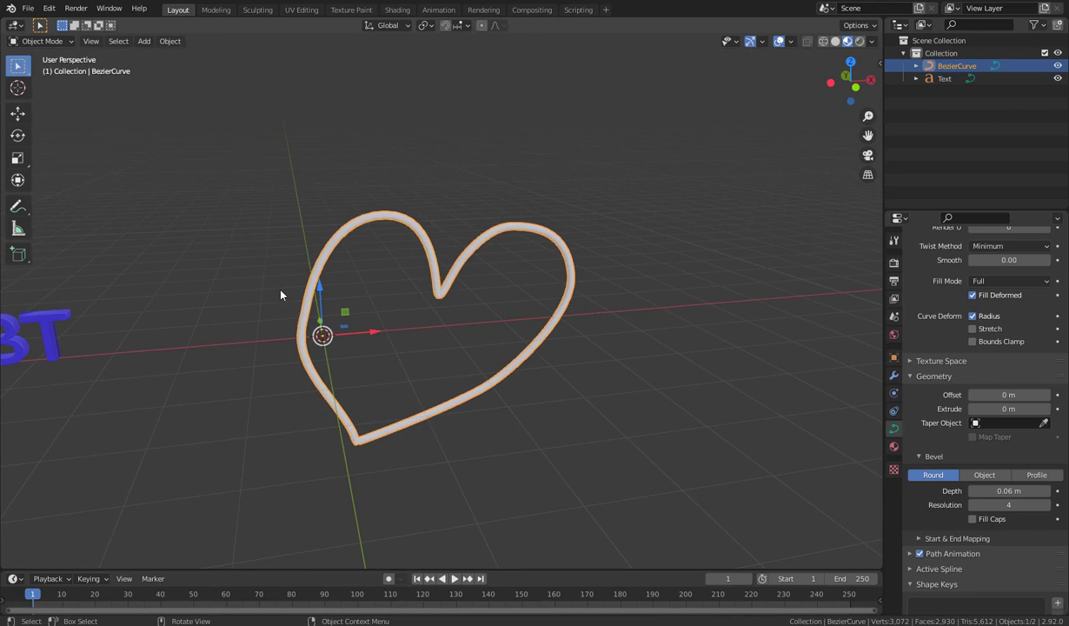
Raise the heart curve's preview resolution to 14 and inspect the tube from another angle
scroll(1000, 322, "up", 3)
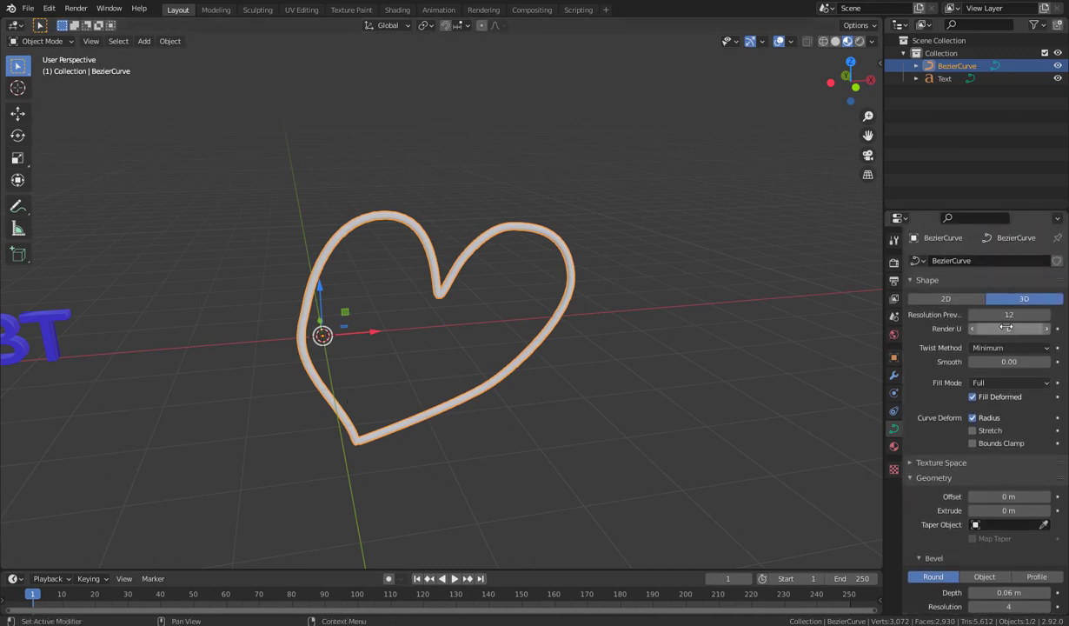
mouse_move(1009, 315)
left_mouse_down()
mouse_move(930, 315)
mouse_move(1009, 314)
left_mouse_up()
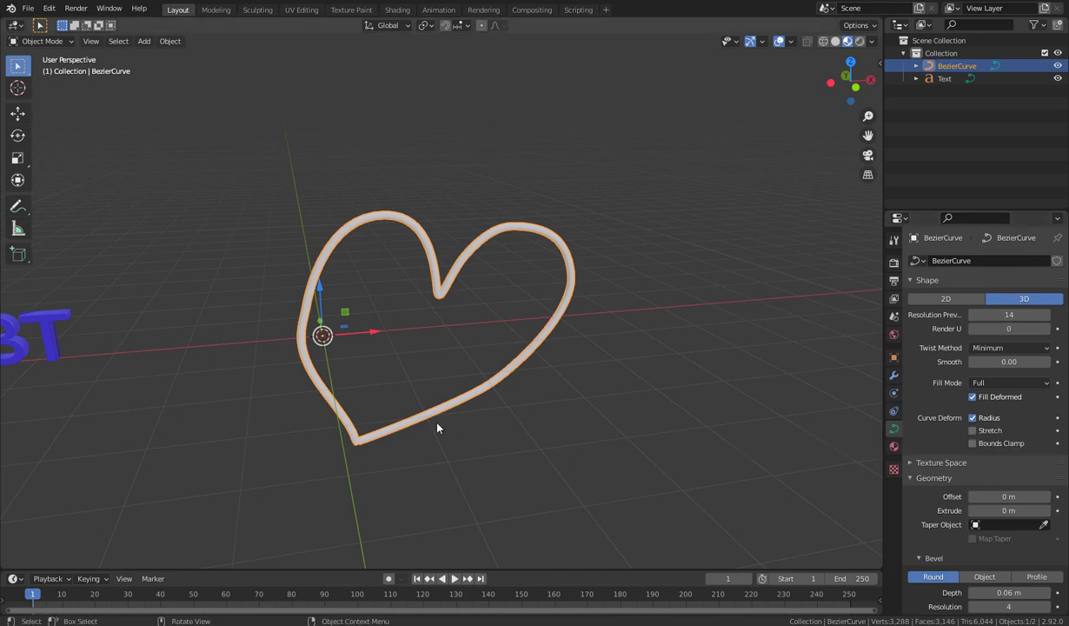
middle_click_drag(437, 428, 432, 385)
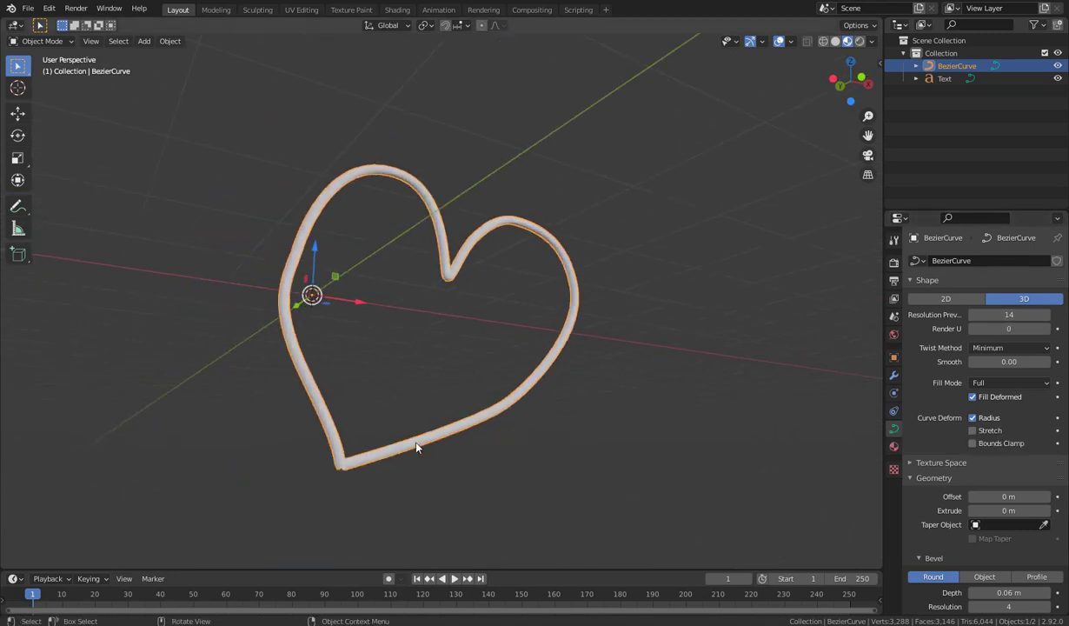
In Edit Mode, move one of the two endpoints at the heart's bottom tip away from the other to open a gap
key("Tab")
left_click(331, 447)
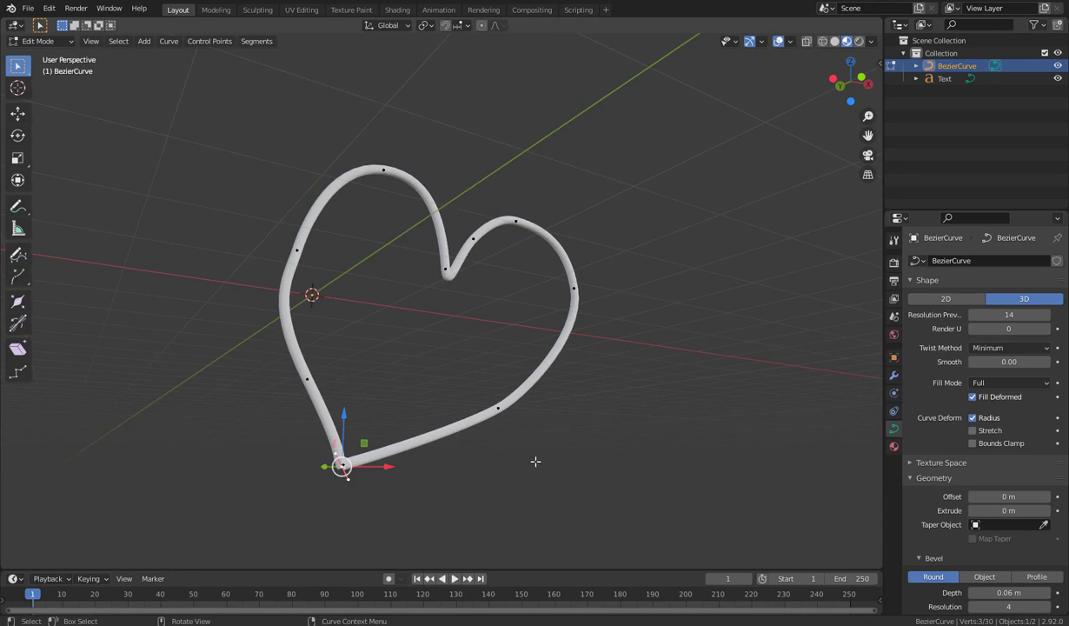
key("g")
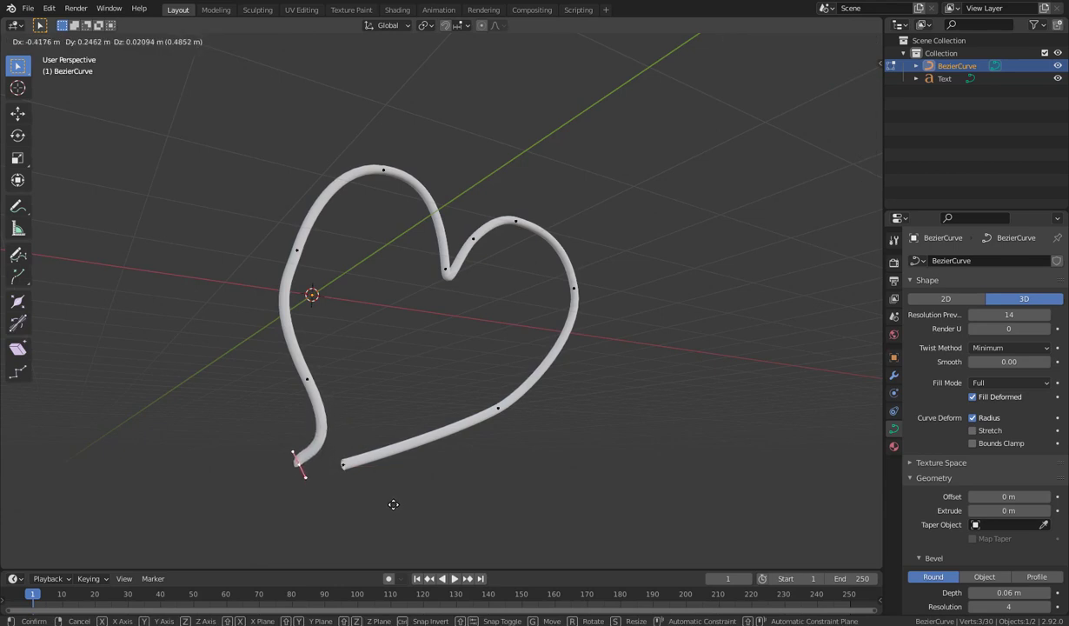
left_click(435, 448)
scroll(418, 468, "down", 3)
middle_click_drag(417, 468, 393, 405)
left_click(391, 403)
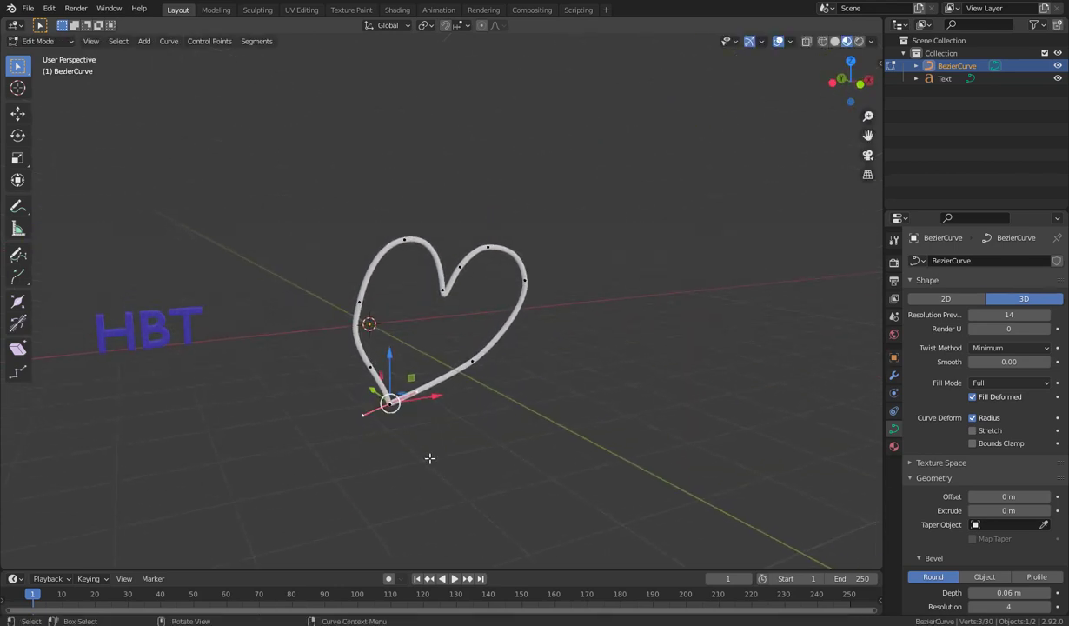
key("g")
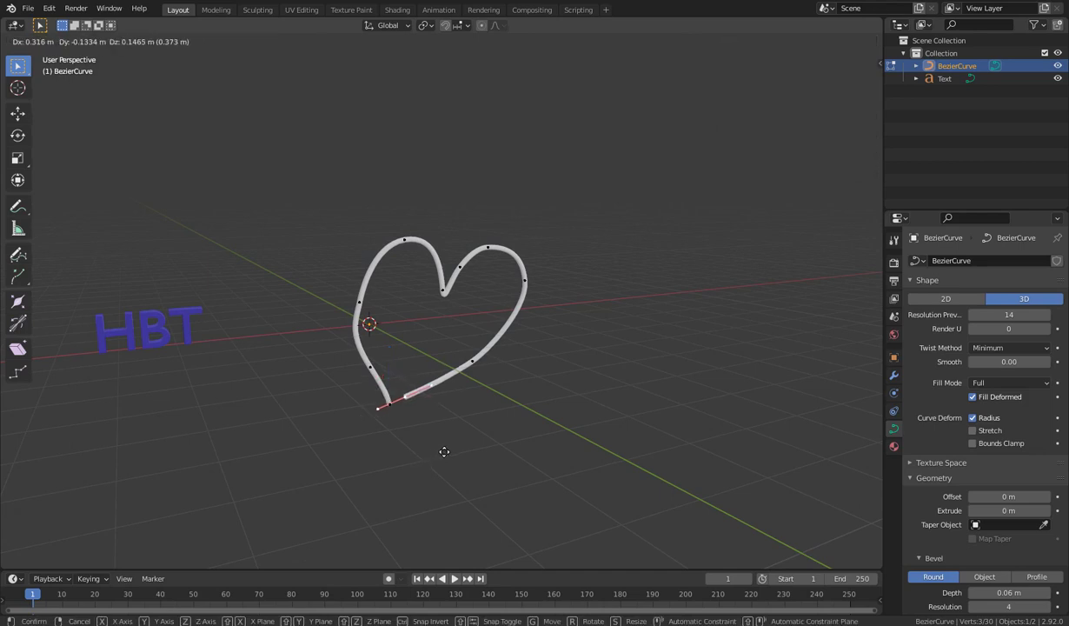
left_click(462, 469)
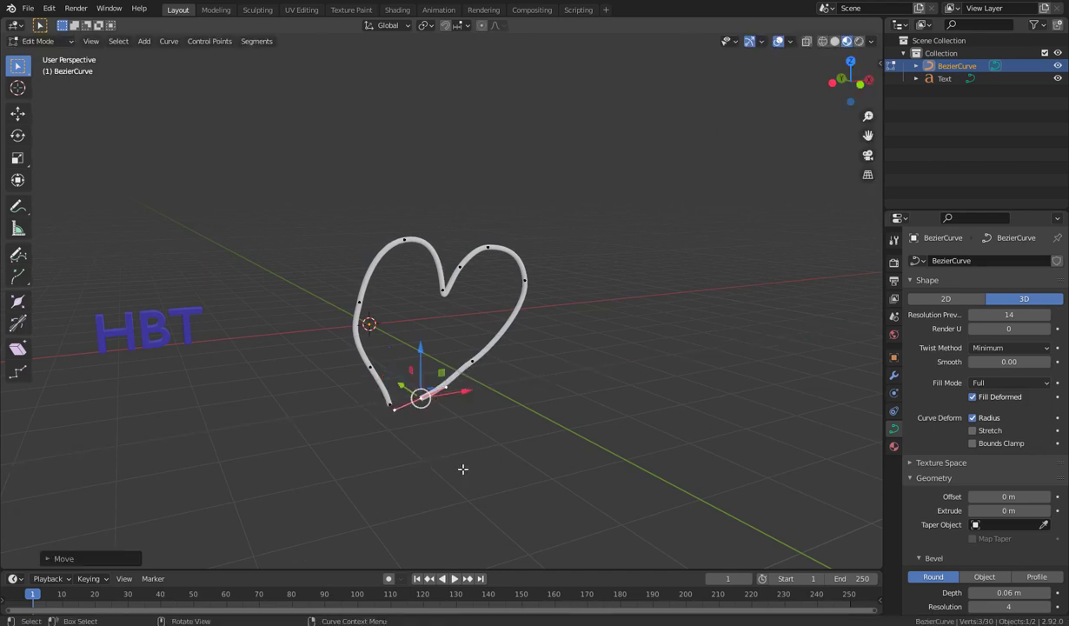
Try the Half fill mode on the heart's tube, inspect its open ends, and return the fill mode to Full
scroll(432, 440, "up", 4)
middle_click_drag(547, 496, 565, 382, "shift")
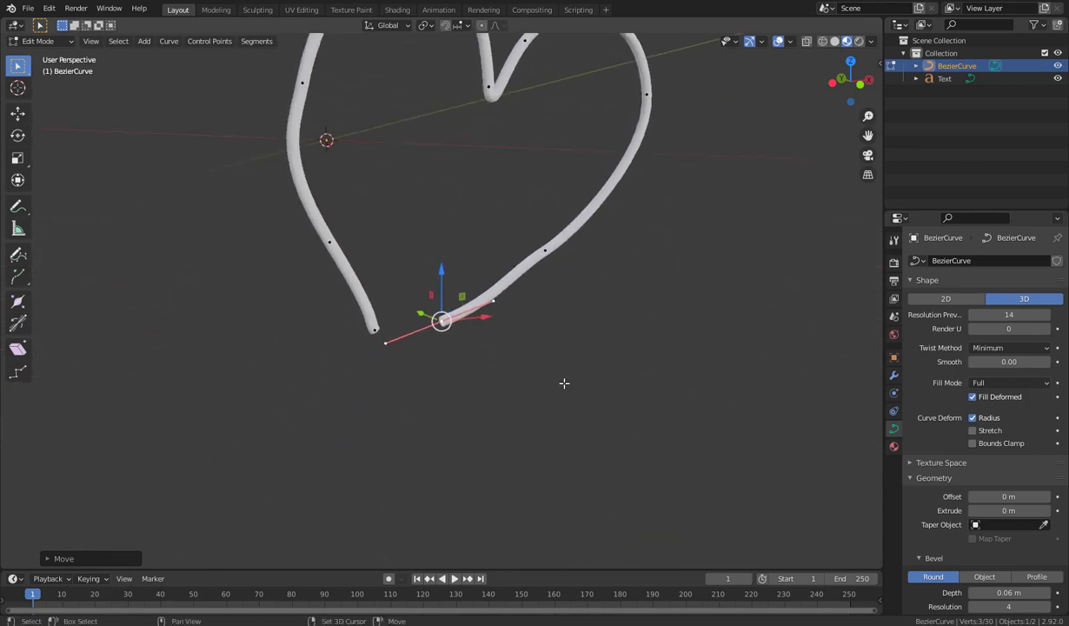
scroll(564, 383, "up", 2)
middle_click_drag(475, 401, 589, 372)
left_click(507, 352)
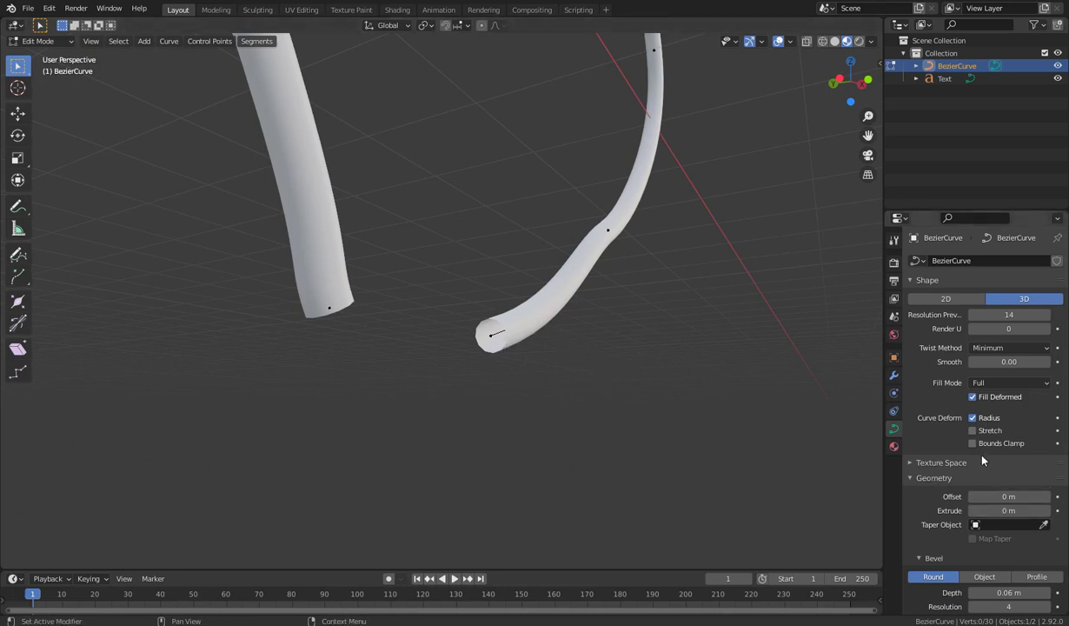
left_click(1002, 384)
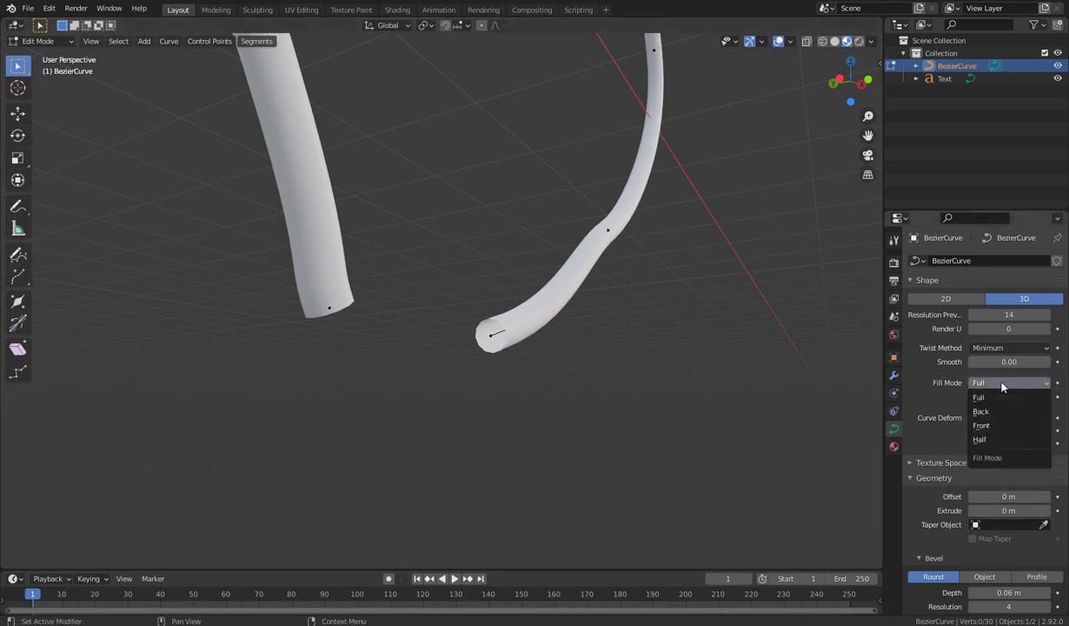
left_click(980, 439)
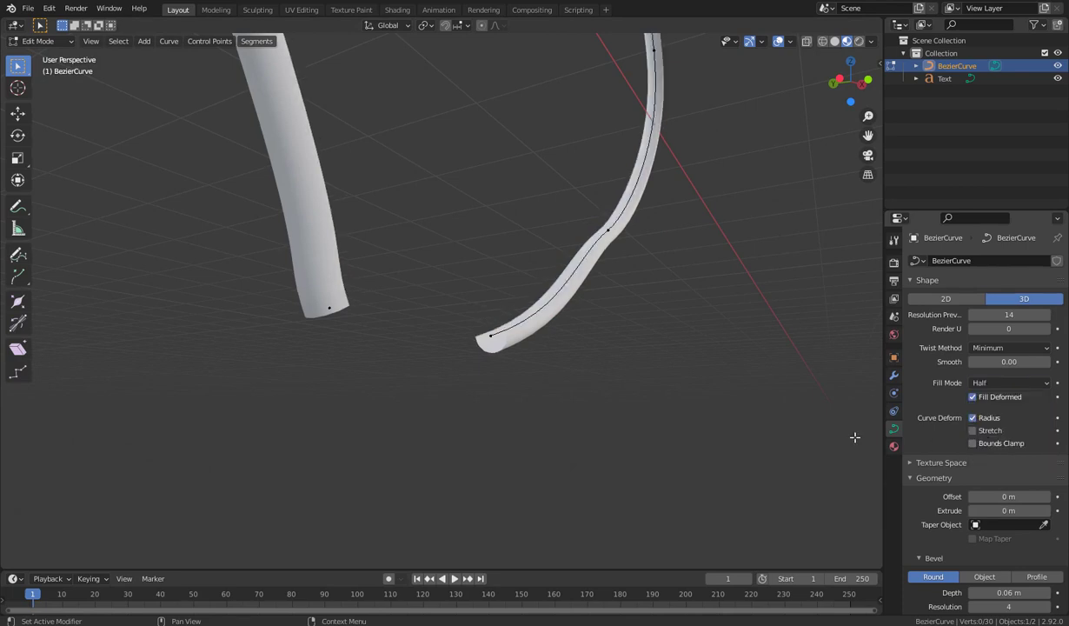
middle_click_drag(703, 419, 713, 425)
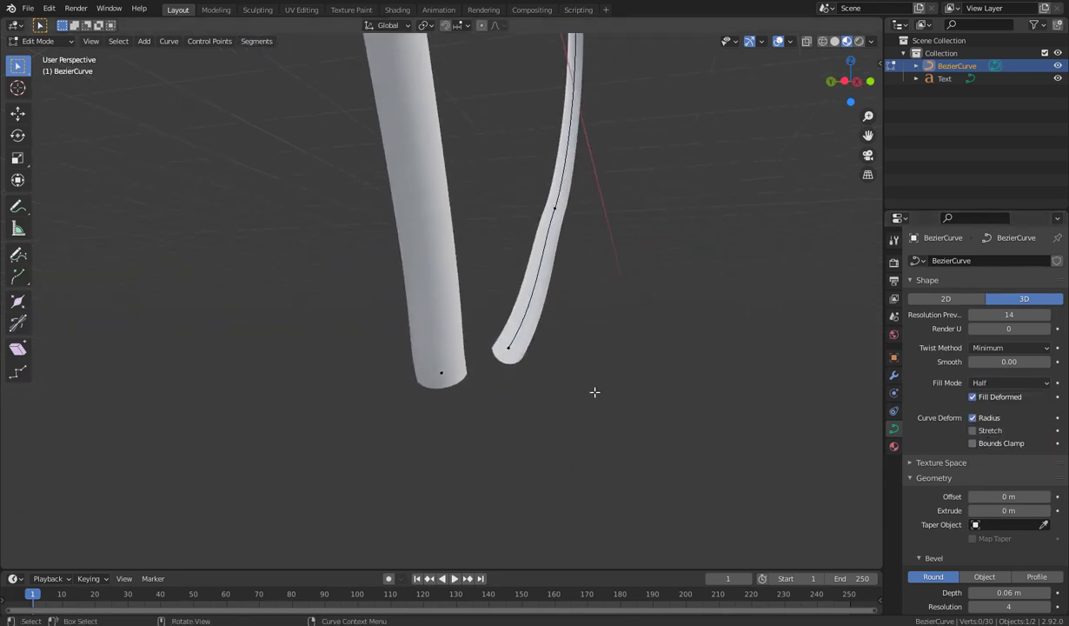
middle_click_drag(595, 389, 557, 402)
left_click(1009, 384)
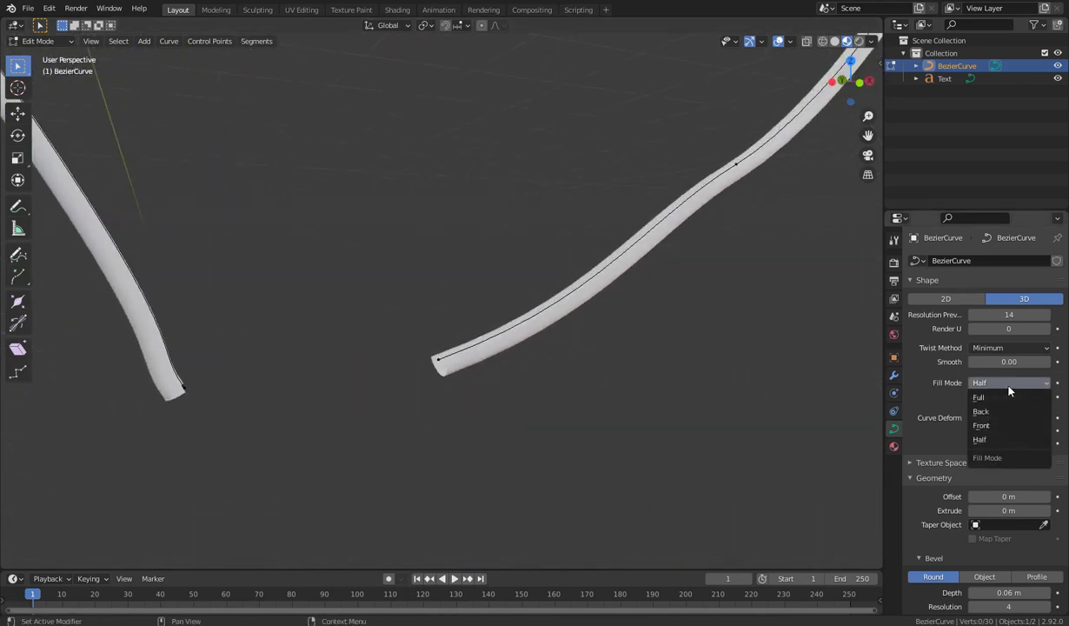
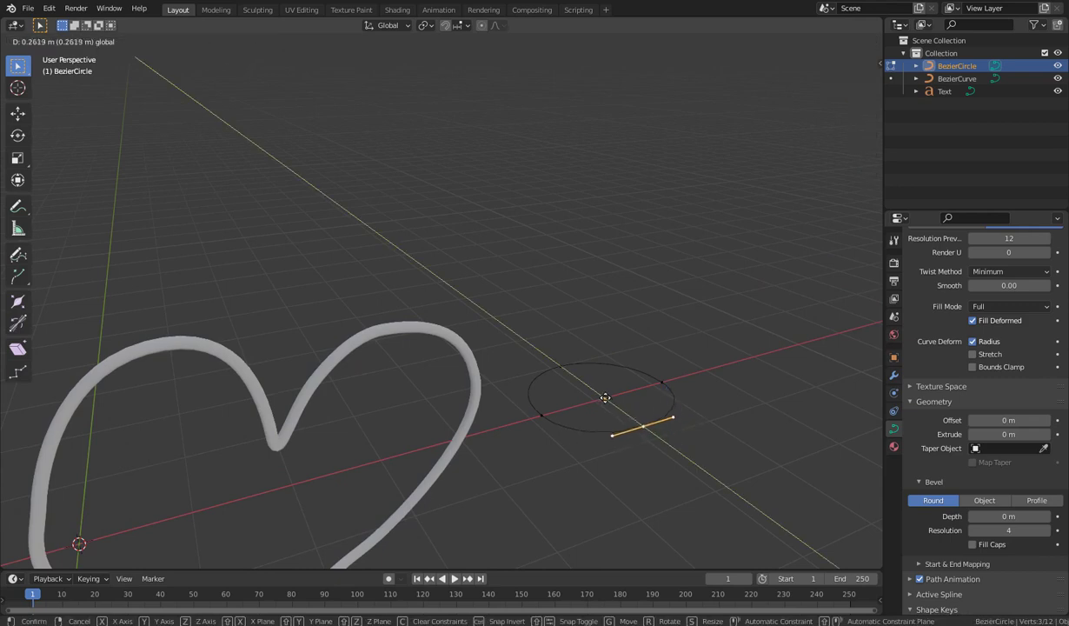
Flatten the Bezier circle by moving its front and back control points inward along Y, the back one about 1 m, and leave Edit Mode
left_click(579, 369)
left_click(562, 365)
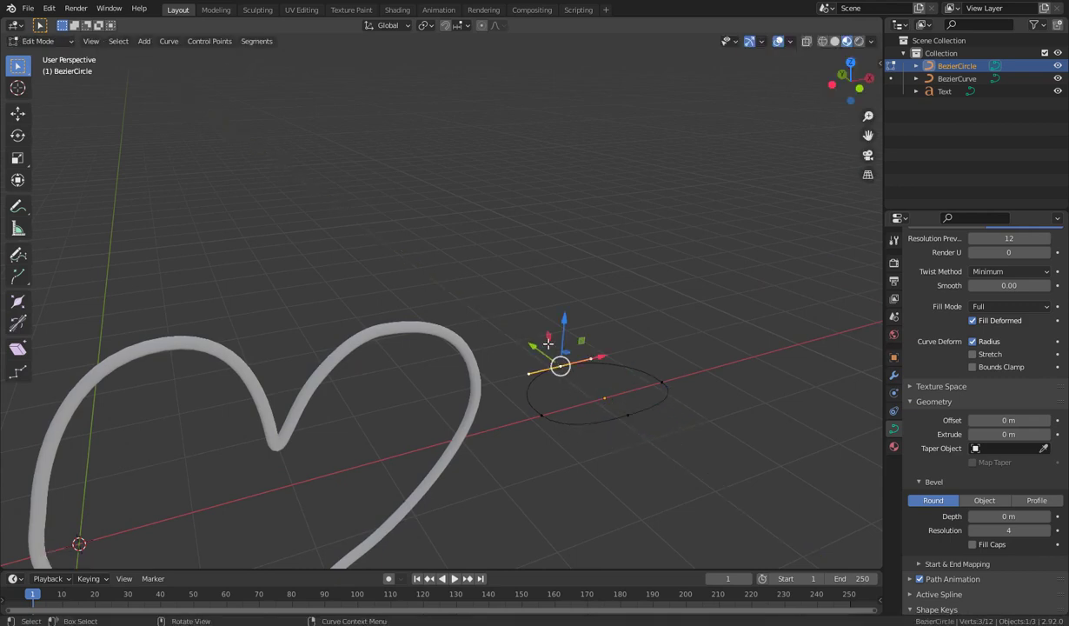
key("g")
key("y")
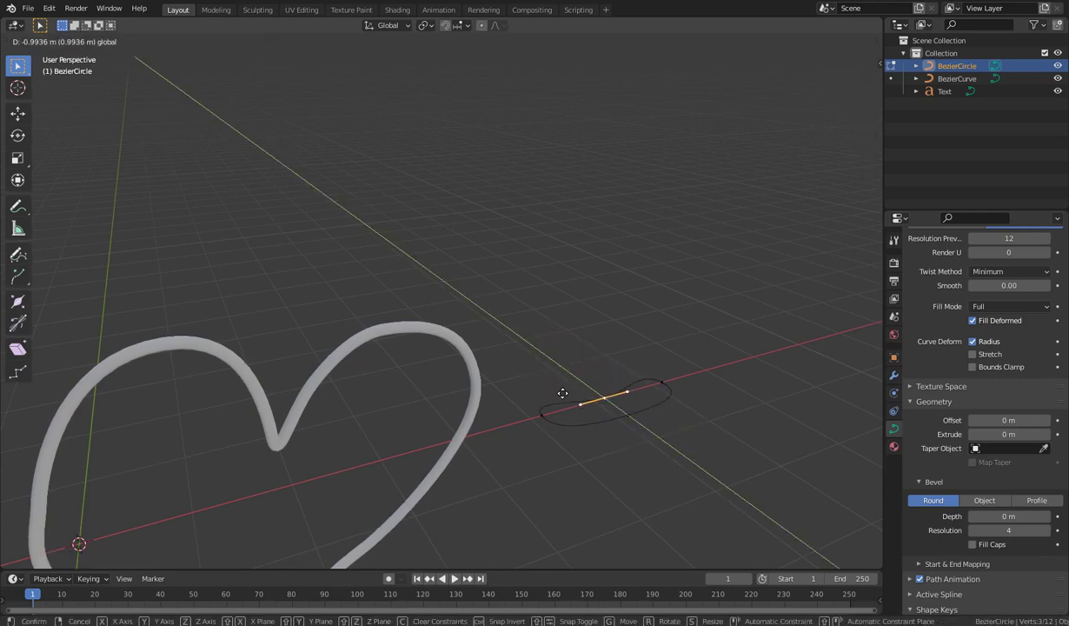
left_click(628, 411)
key("g")
key("y")
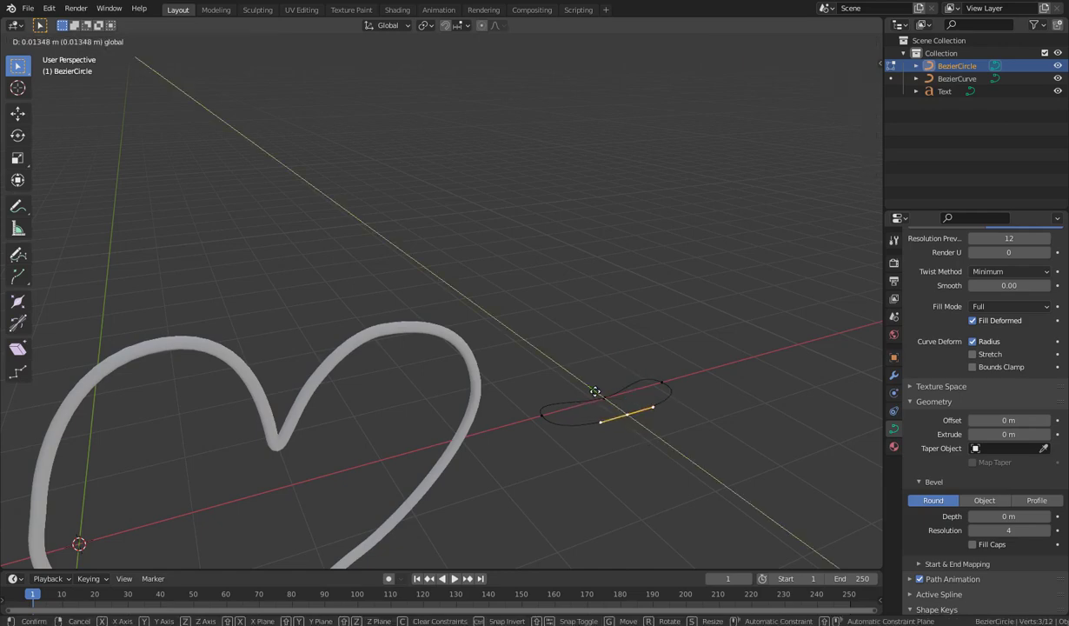
left_click(580, 399)
scroll(580, 399, "down", 8)
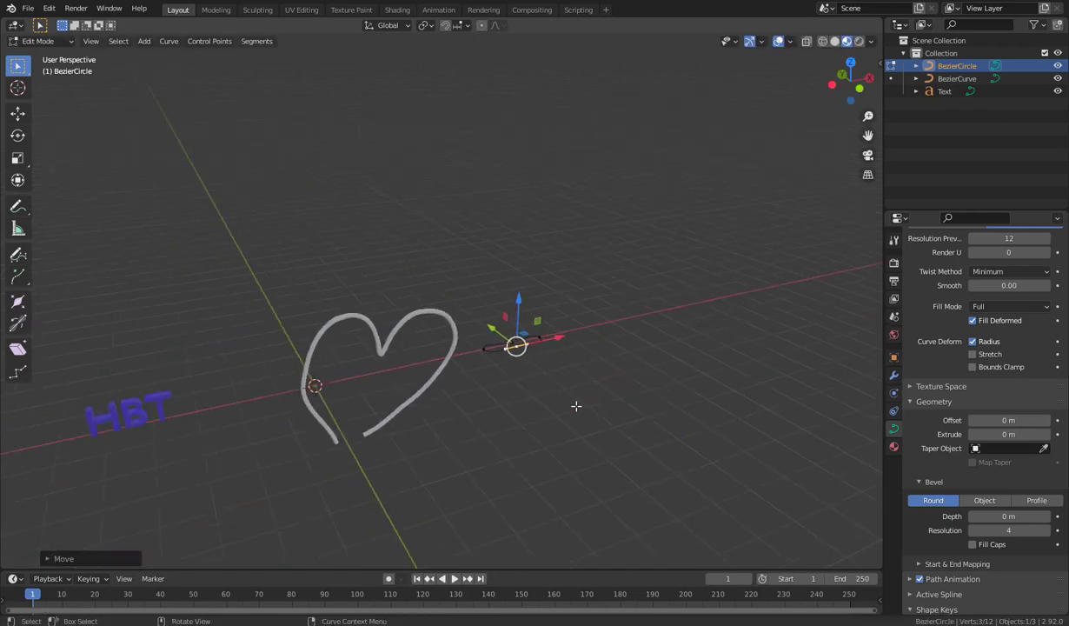
key("Tab")
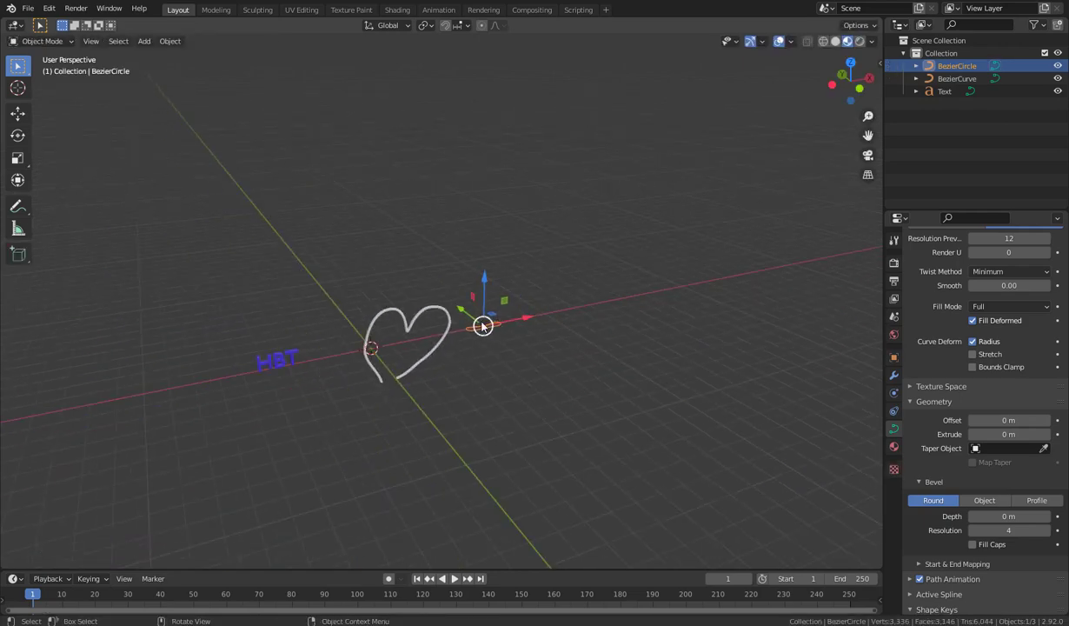
Open the Bezier circle's object properties and check its object name
left_click(894, 357)
scroll(518, 378, "up", 6)
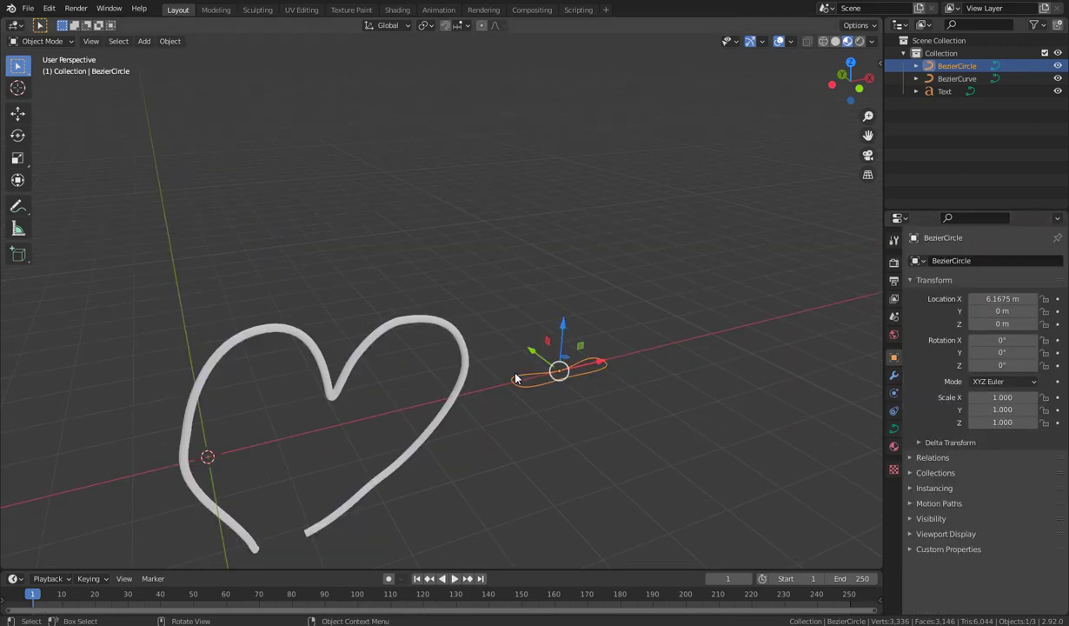
left_click(972, 261)
key("Return")
scroll(435, 435, "down", 4)
middle_click_drag(430, 440, 442, 422)
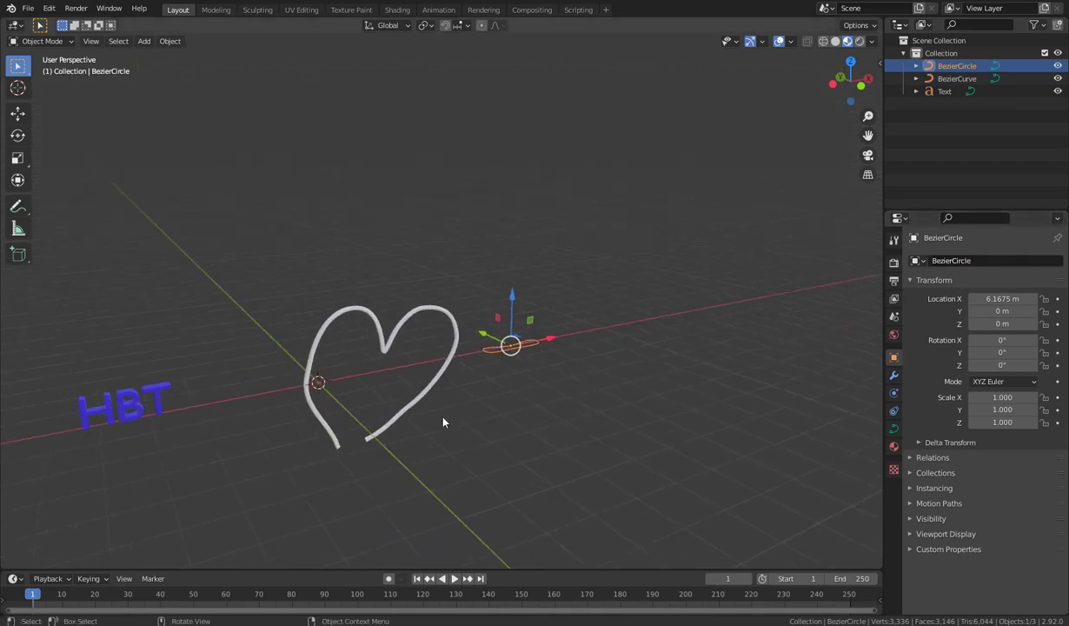
key("Tab")
key("Tab")
Select the heart curve, enter Edit Mode, and reduce its round bevel depth to 0.02 m
left_click(385, 426)
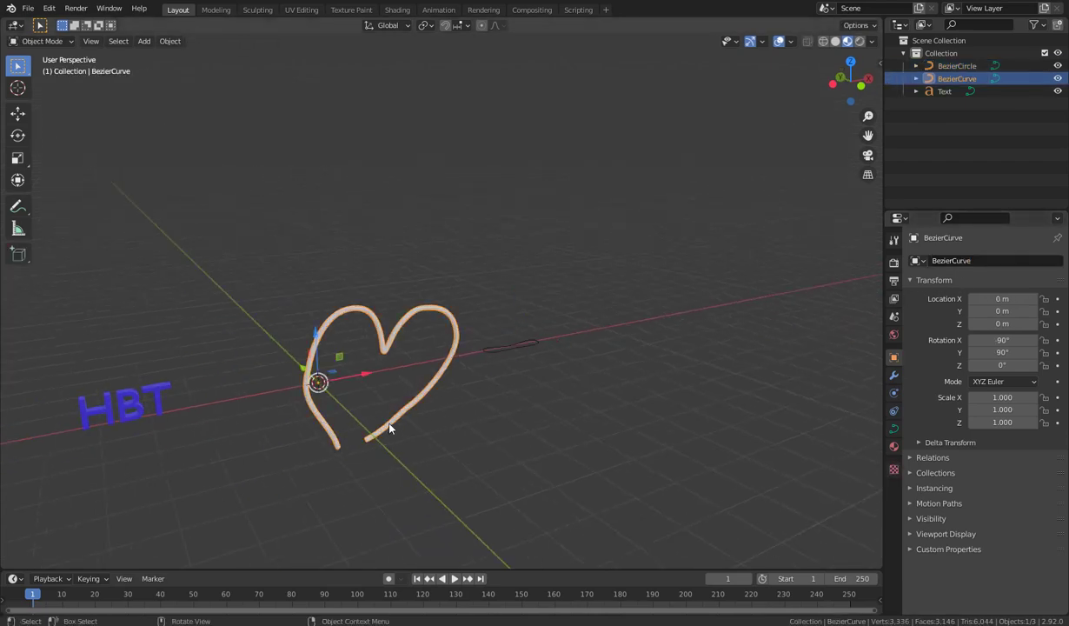
key("Tab")
scroll(423, 465, "up", 5)
middle_click_drag(417, 508, 565, 382)
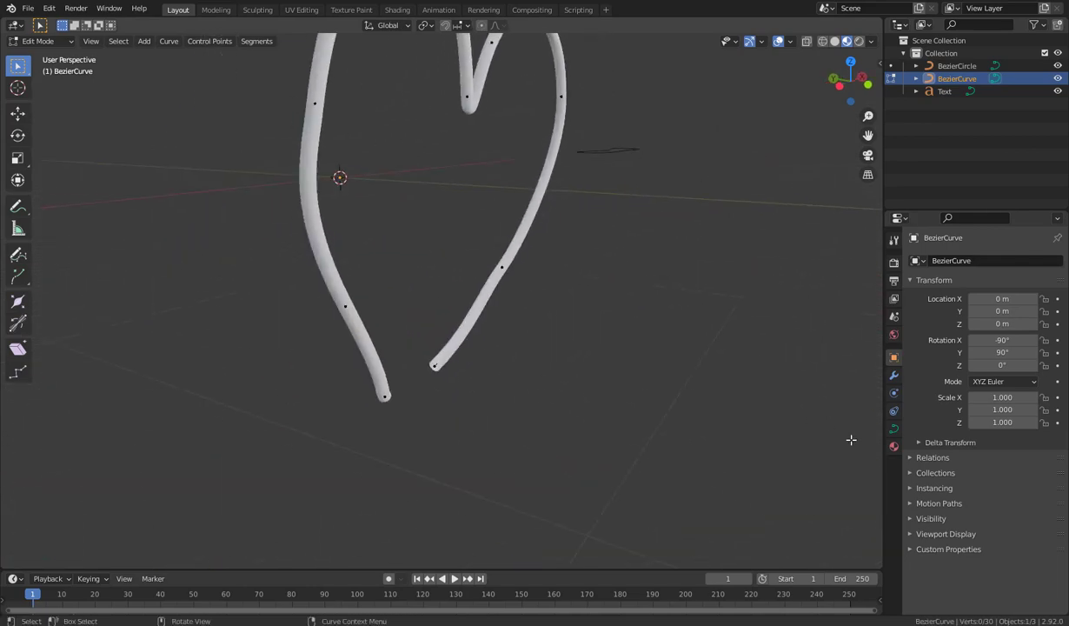
left_click(892, 430)
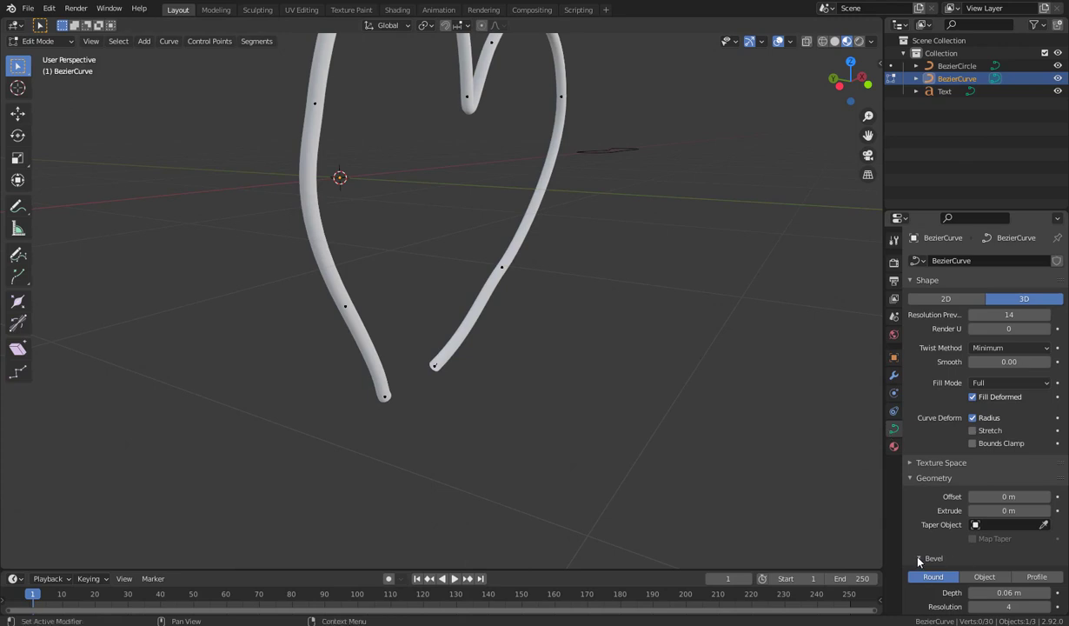
scroll(931, 561, "down", 2)
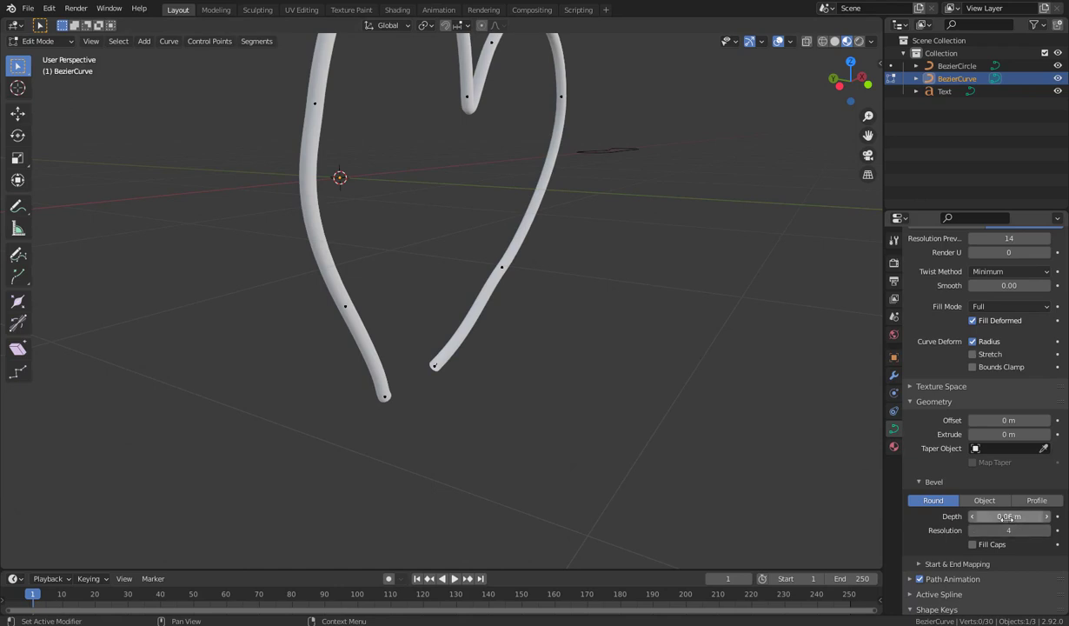
left_click_drag(1008, 516, 987, 516)
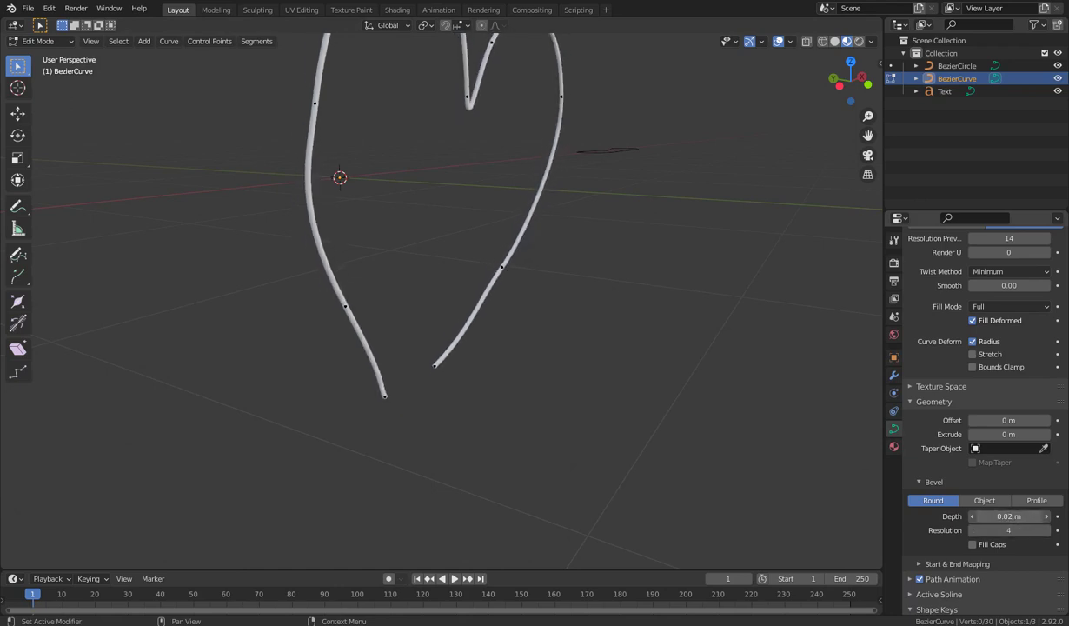
Switch the heart curve's bevel type to Object and assign BezierCircle as its bevel object
left_click(993, 503)
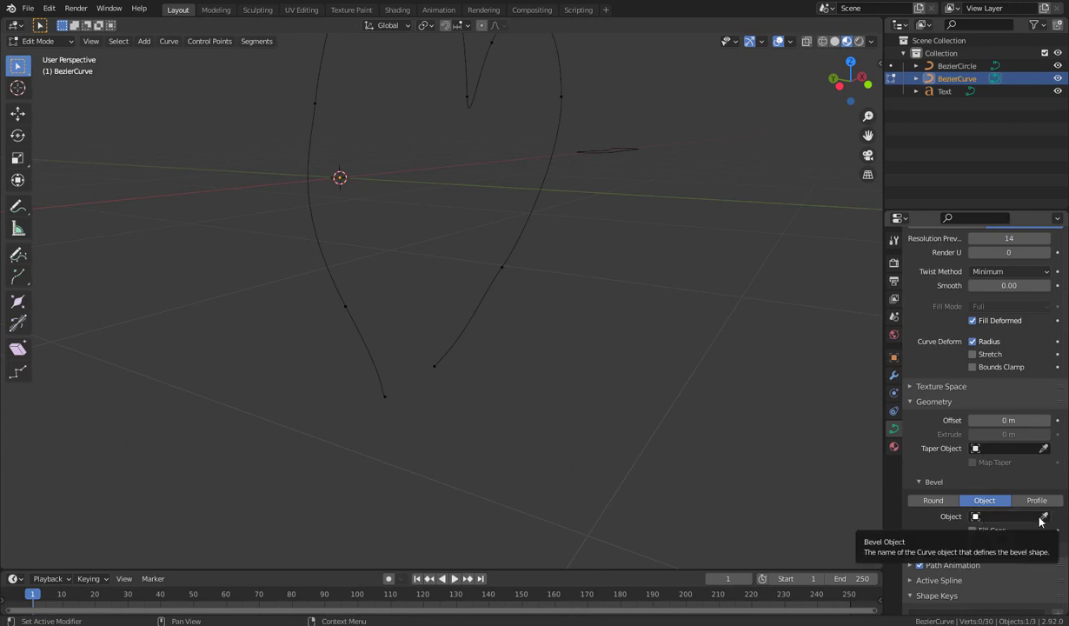
left_click(1021, 516)
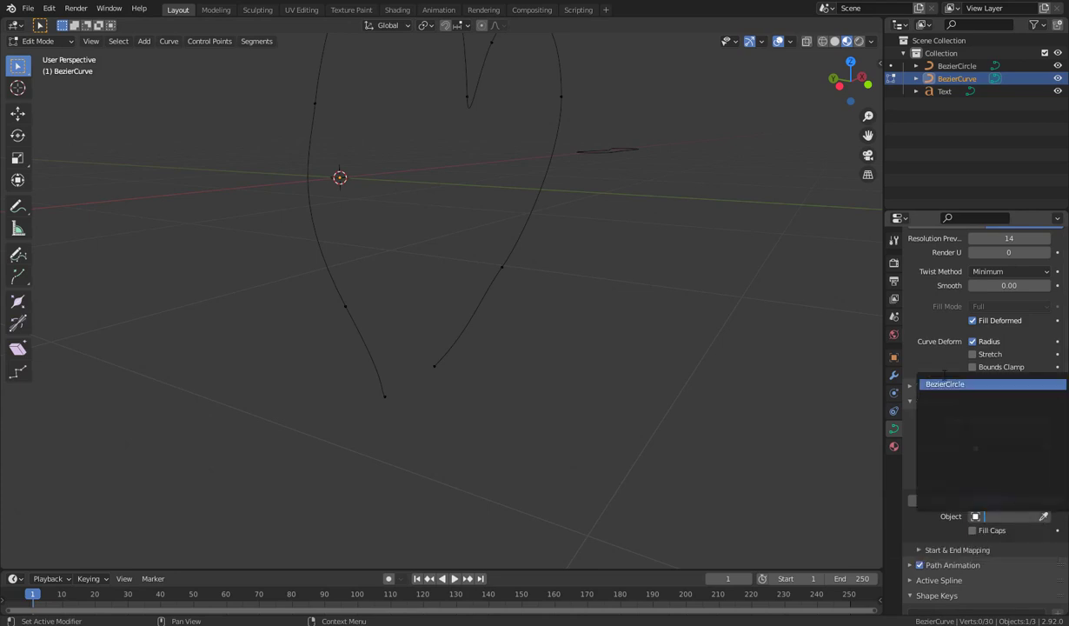
left_click(945, 384)
middle_click_drag(520, 365, 493, 366)
scroll(493, 366, "up", 4)
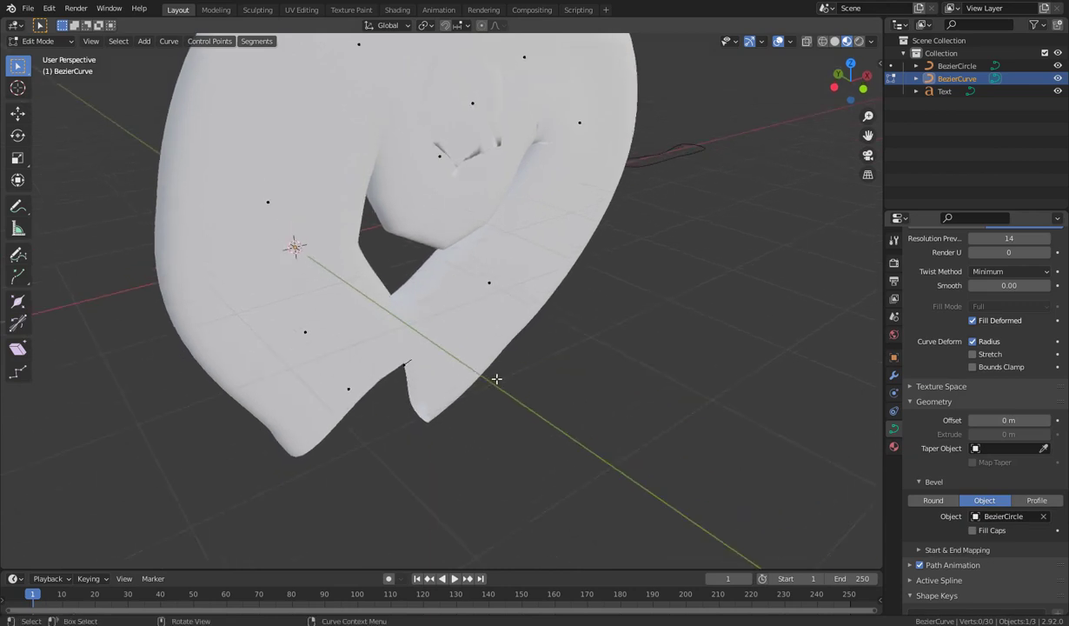
Select the Bezier circle, scale all its control points by a factor of about -0.056 in Edit Mode, and return to Object Mode
scroll(497, 378, "down", 5)
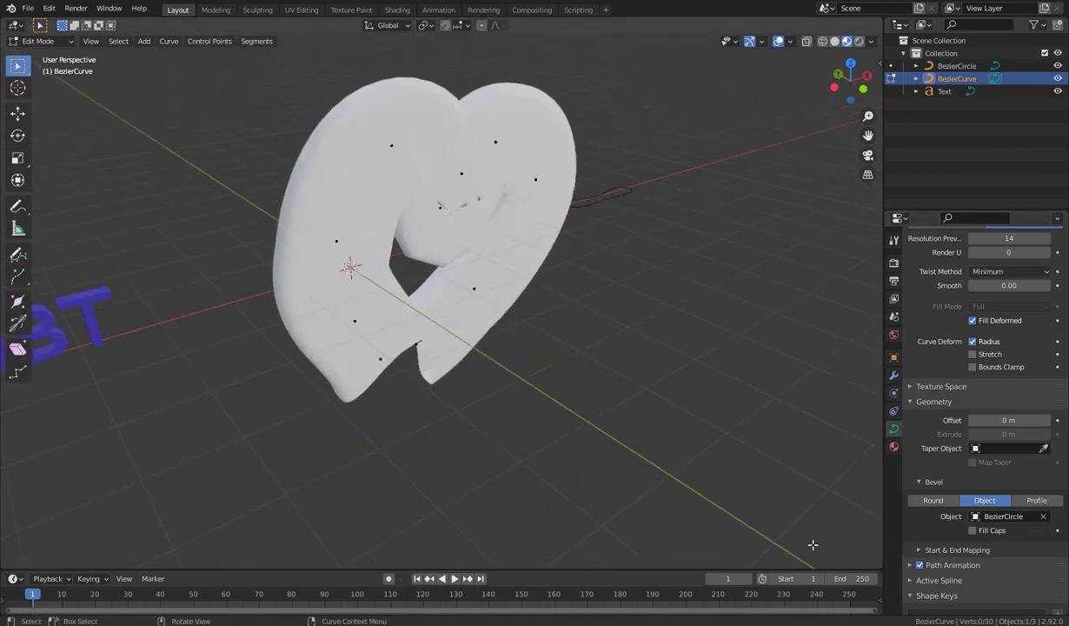
key("Tab")
left_click(603, 197)
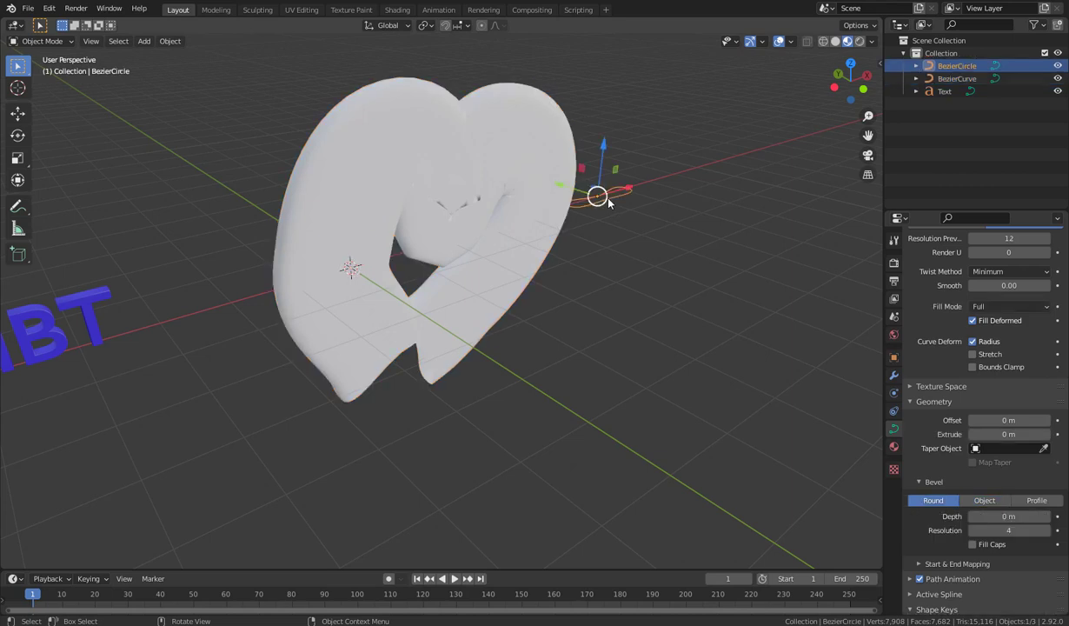
key("Tab")
key("a")
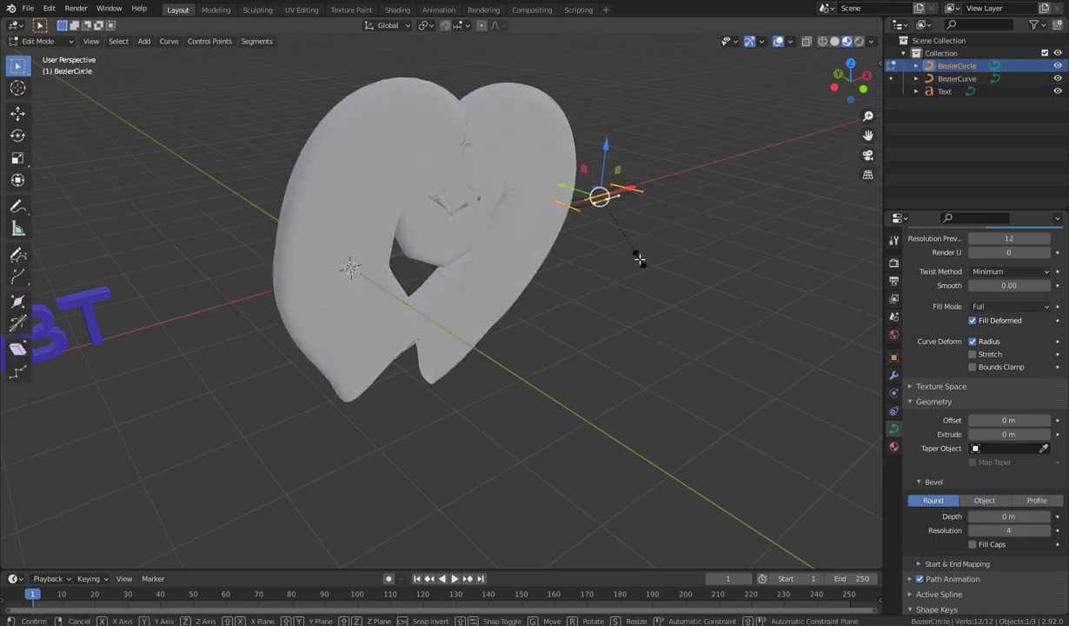
key("s")
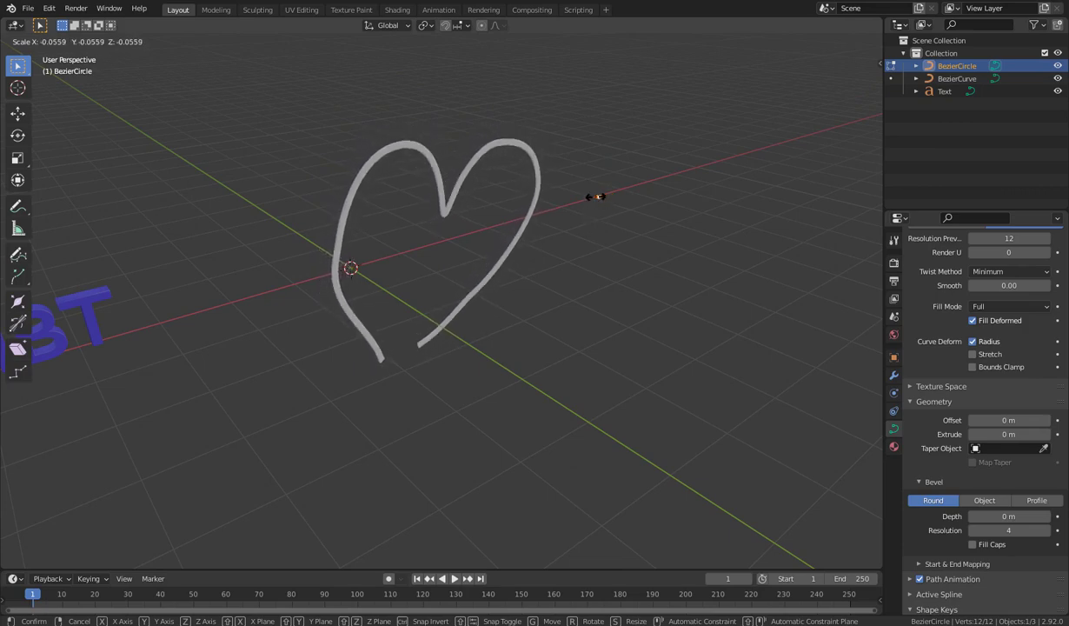
left_click(596, 198)
scroll(486, 410, "up", 5)
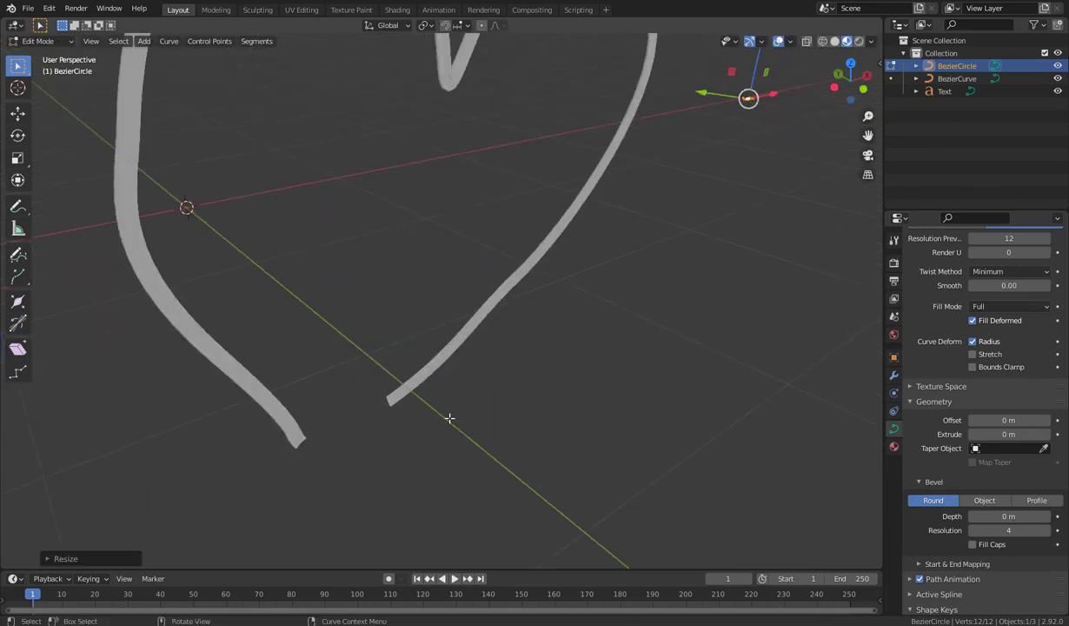
key("Tab")
Select the heart curve, enter Edit Mode, and examine the bevelled shape at its open lower ends
left_click(414, 372)
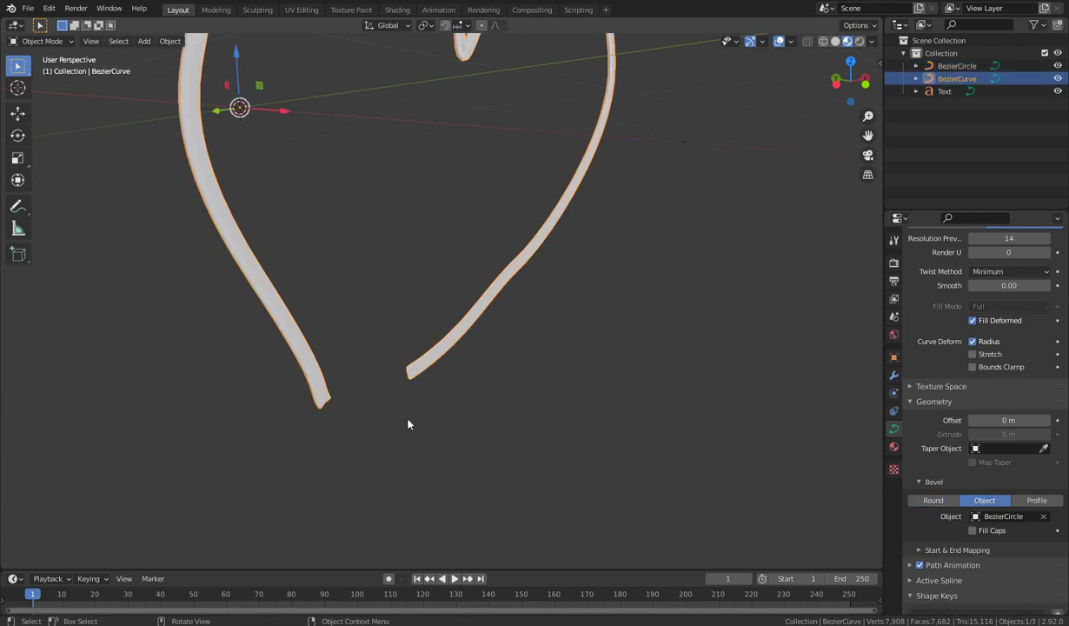
key("Tab")
scroll(413, 435, "up", 6)
middle_click_drag(435, 426, 630, 482)
middle_click_drag(663, 364, 735, 215)
middle_click_drag(581, 303, 573, 322)
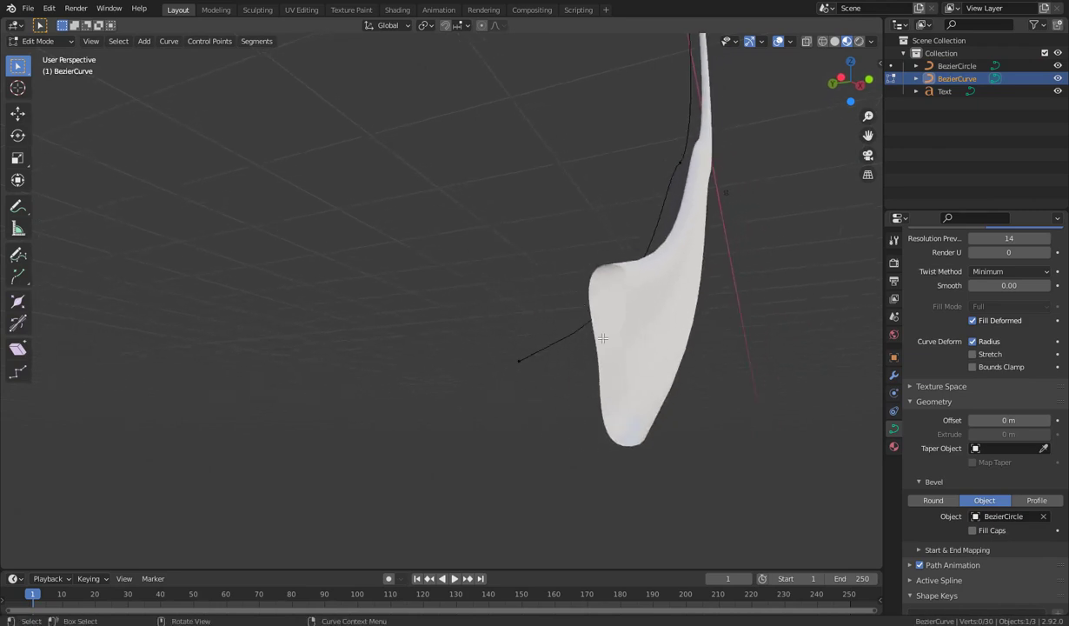
scroll(570, 336, "up", 5)
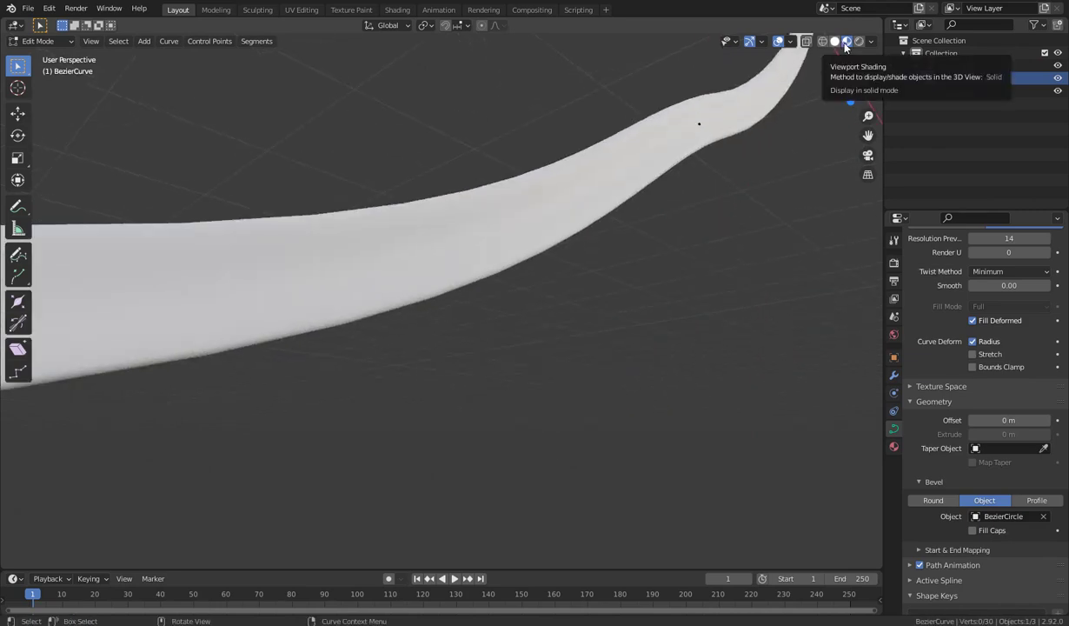
Add a new material to the heart curve and set its base colour to green
left_click(894, 446)
left_click(1001, 314)
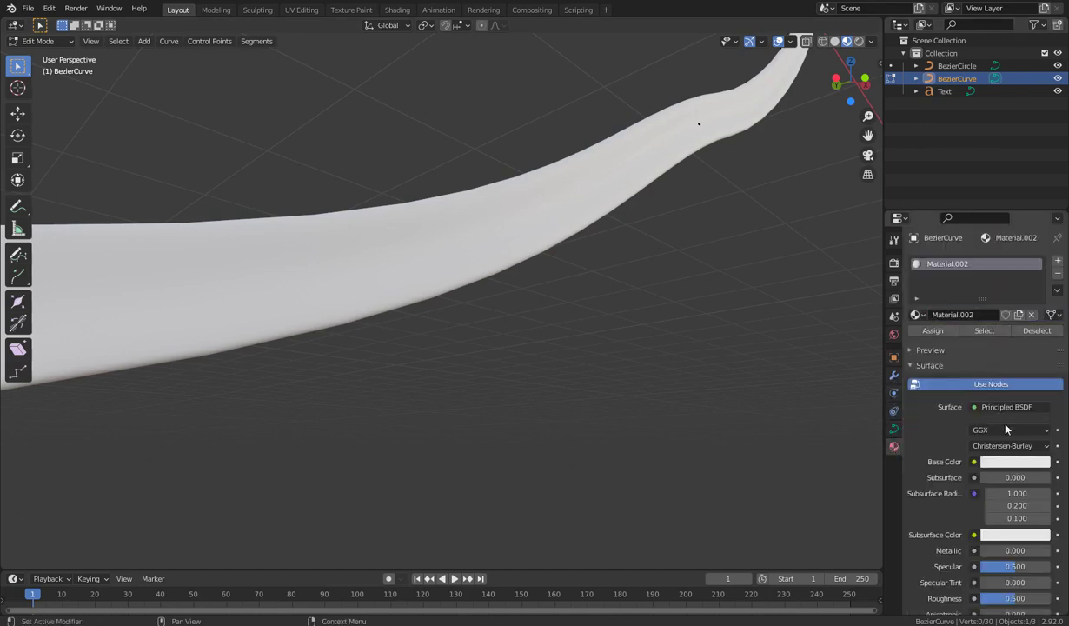
left_click(1013, 464)
left_click_drag(965, 309, 939, 326)
middle_click_drag(628, 393, 636, 361)
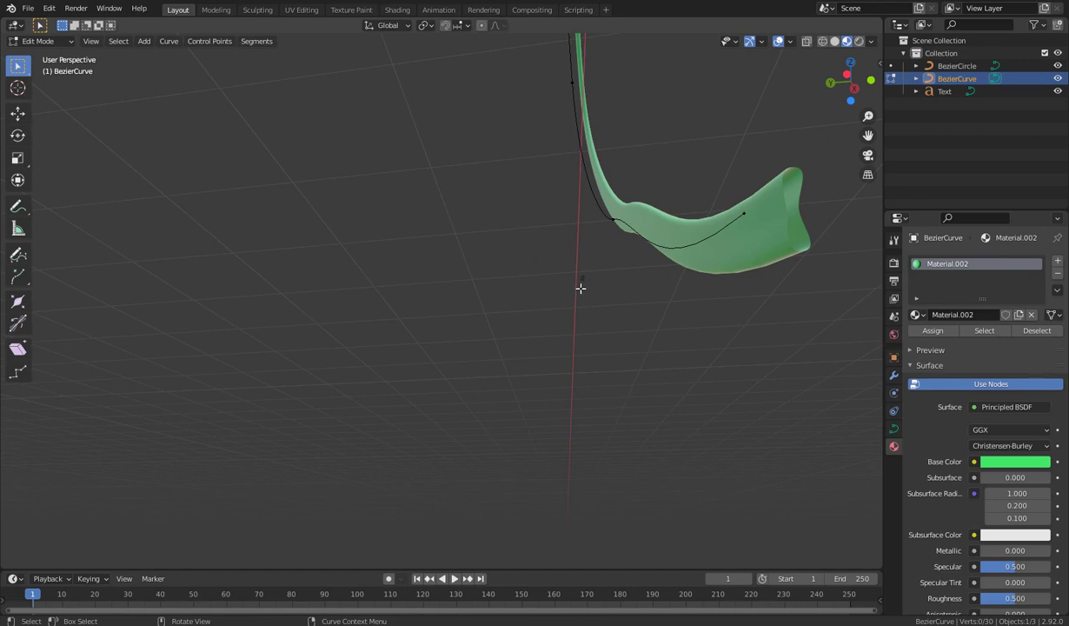
middle_click_drag(764, 307, 551, 327)
Enable Fill Caps on the heart curve's bevel and select the control point at one lower end
left_click(892, 429)
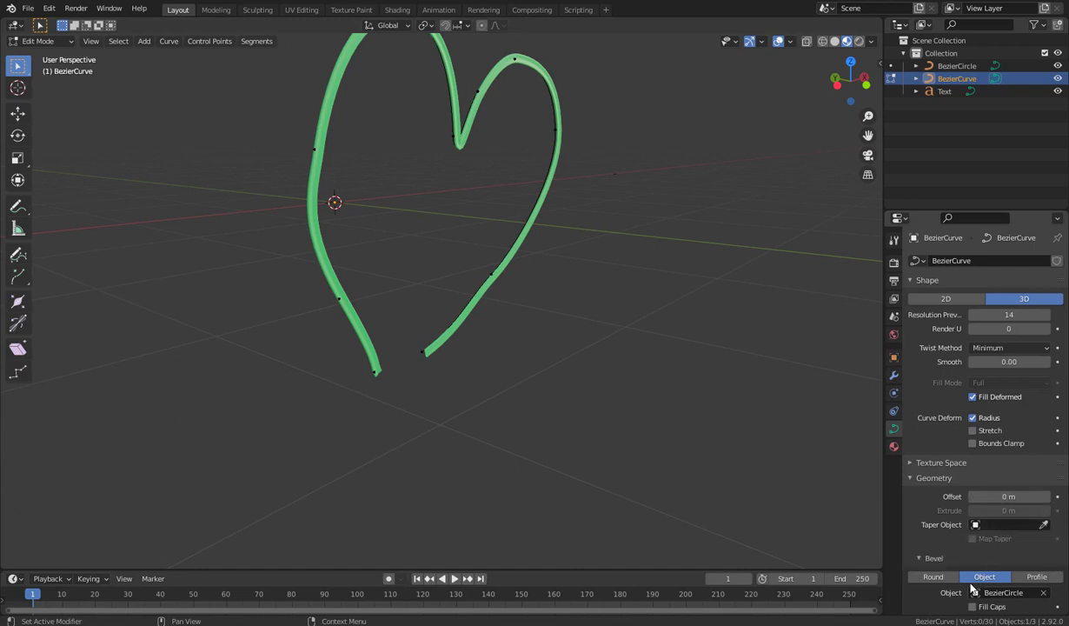
scroll(932, 612, "down", 2)
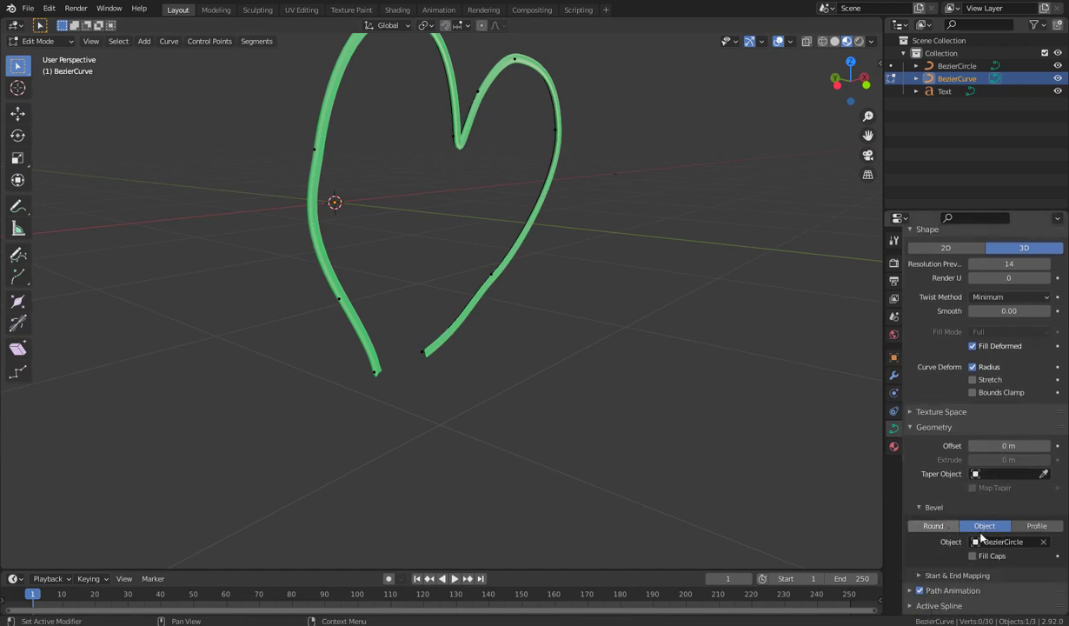
middle_click_drag(508, 454, 529, 397)
scroll(499, 405, "up", 6)
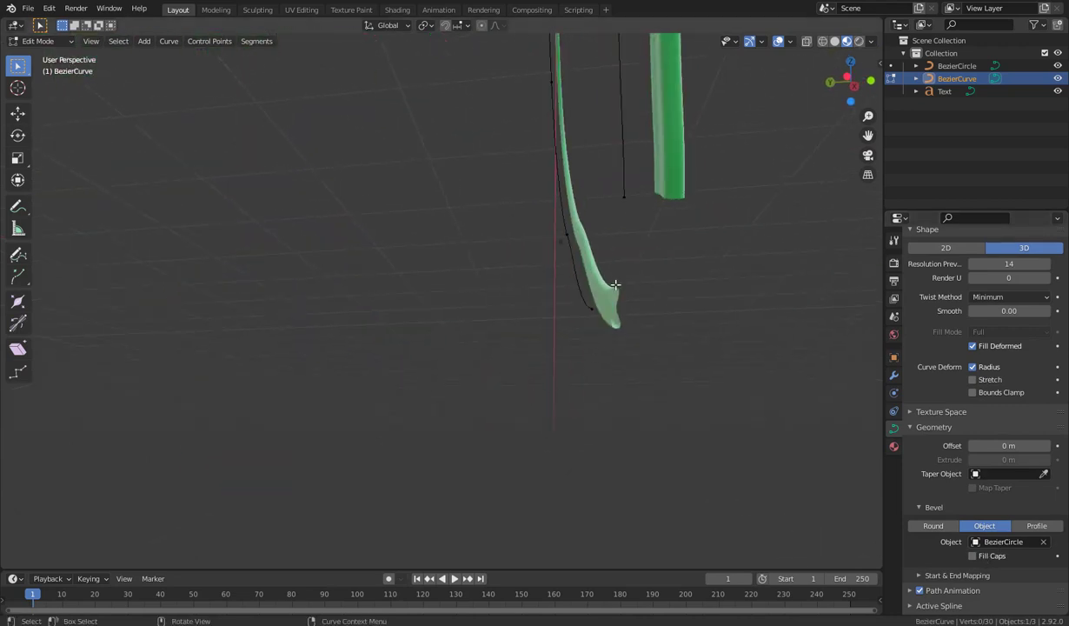
left_click(972, 556)
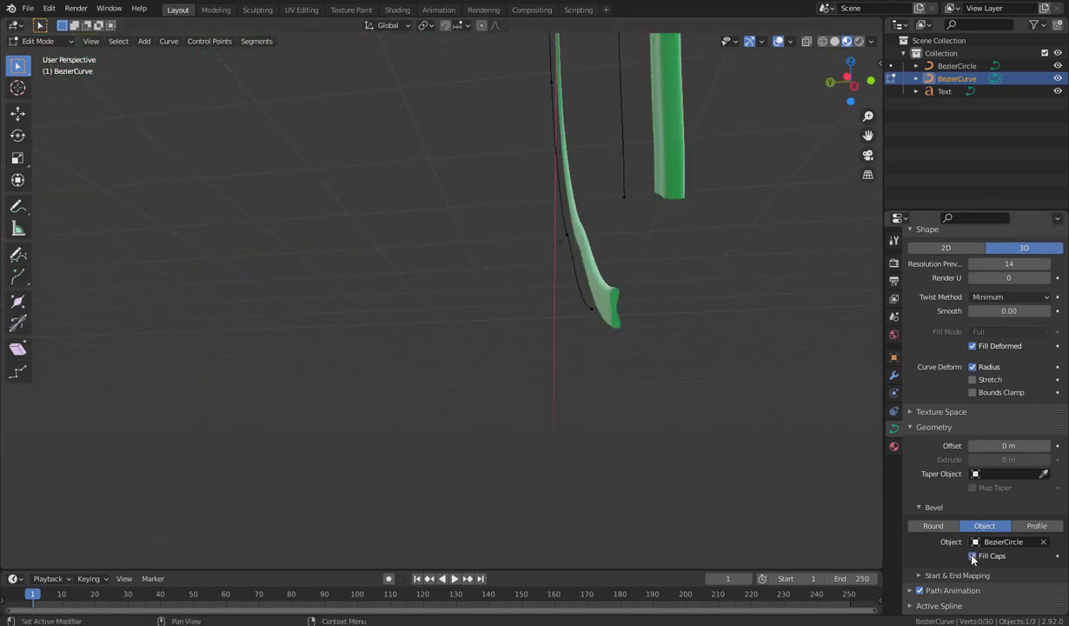
left_click(614, 318)
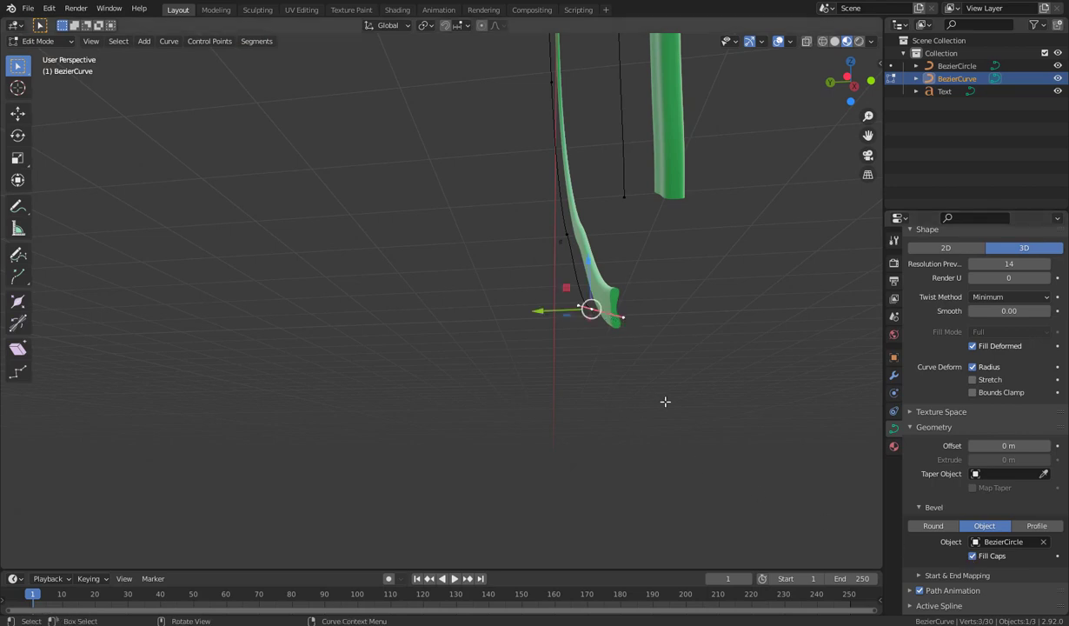
middle_click_drag(665, 401, 680, 473)
Expand the heart curve's Path Animation settings and view the whole capped heart
scroll(1002, 565, "down", 3)
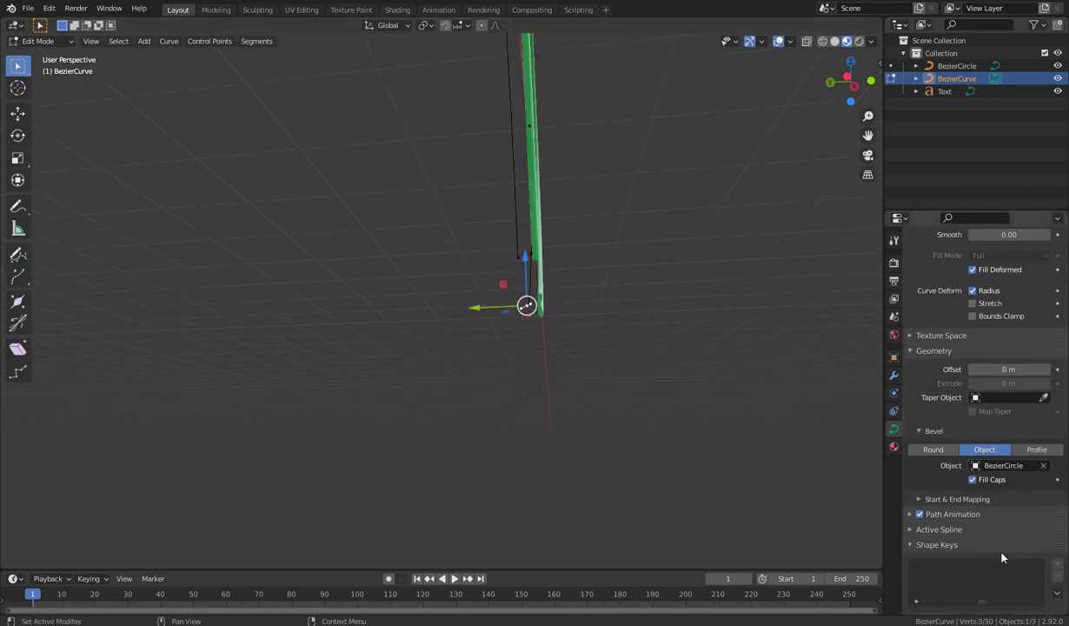
left_click(910, 515)
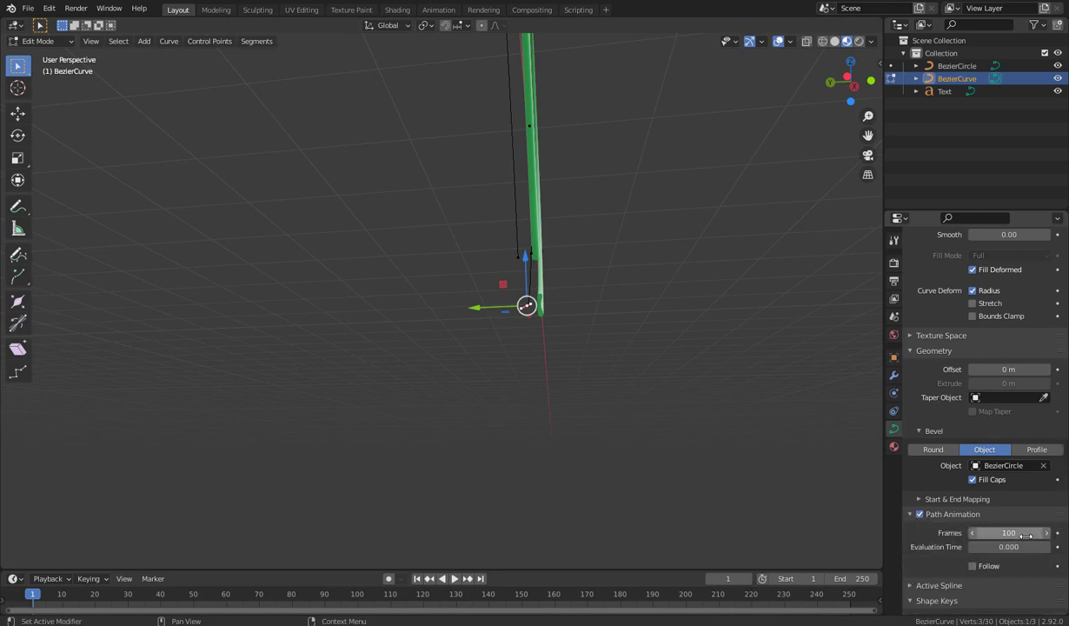
middle_click_drag(565, 386, 528, 375)
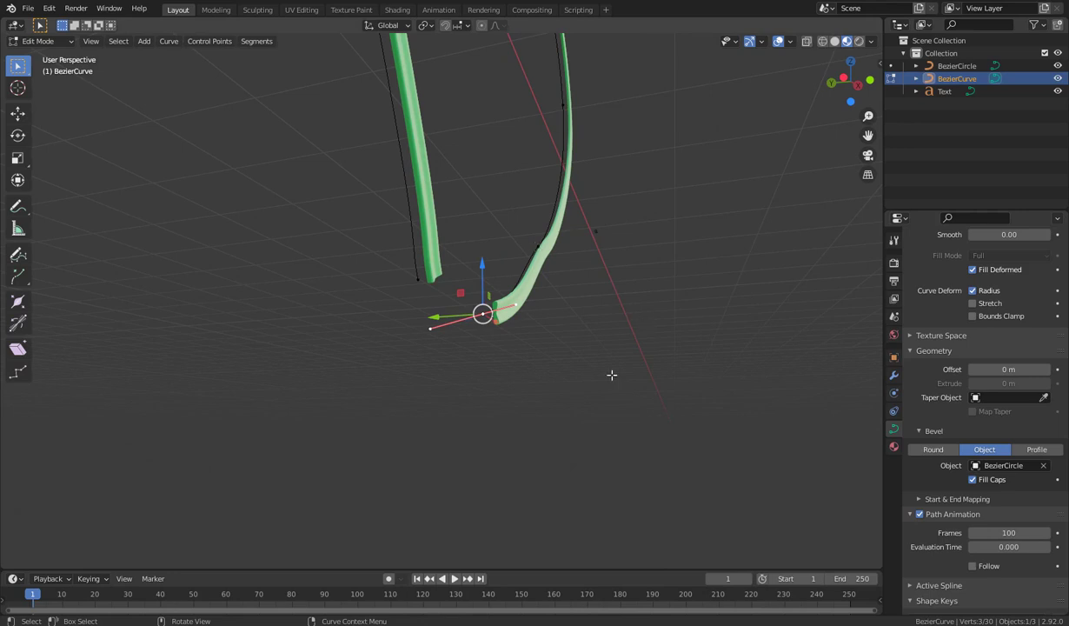
scroll(563, 395, "down", 5)
middle_click_drag(564, 396, 530, 410)
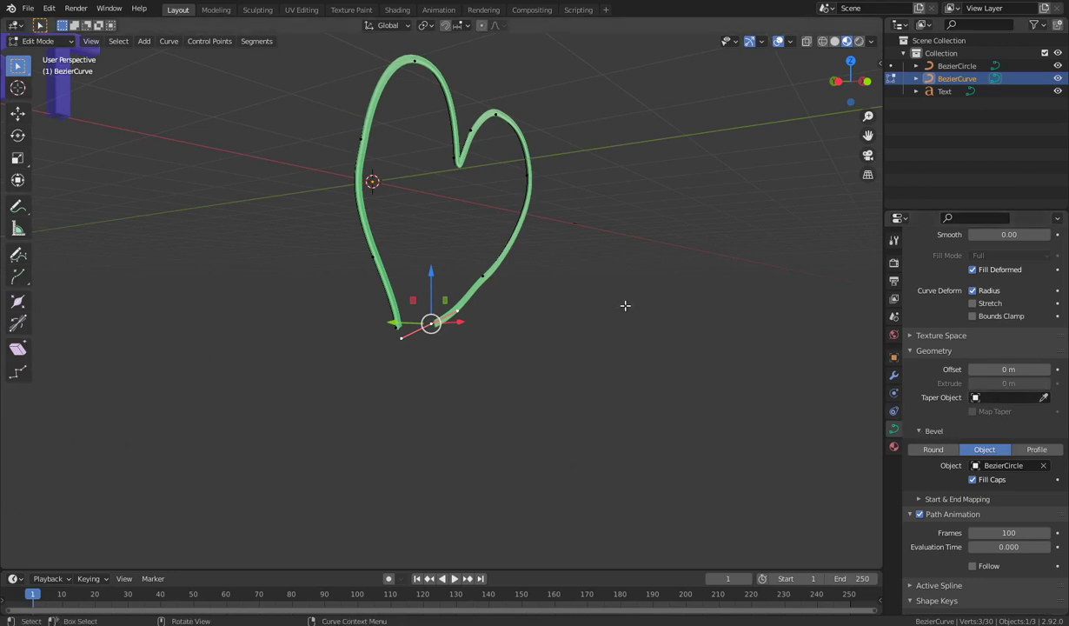
middle_click_drag(625, 305, 530, 317)
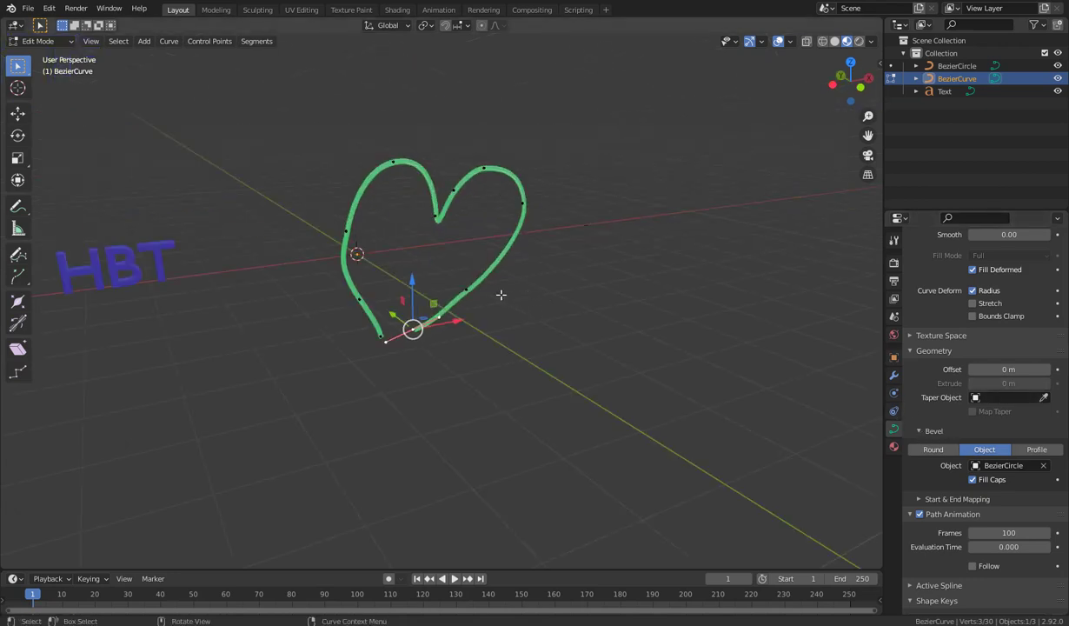
Leave Edit Mode, add a Path curve, and move it about 5.33 m along the X axis
key("Tab")
key("shift+a")
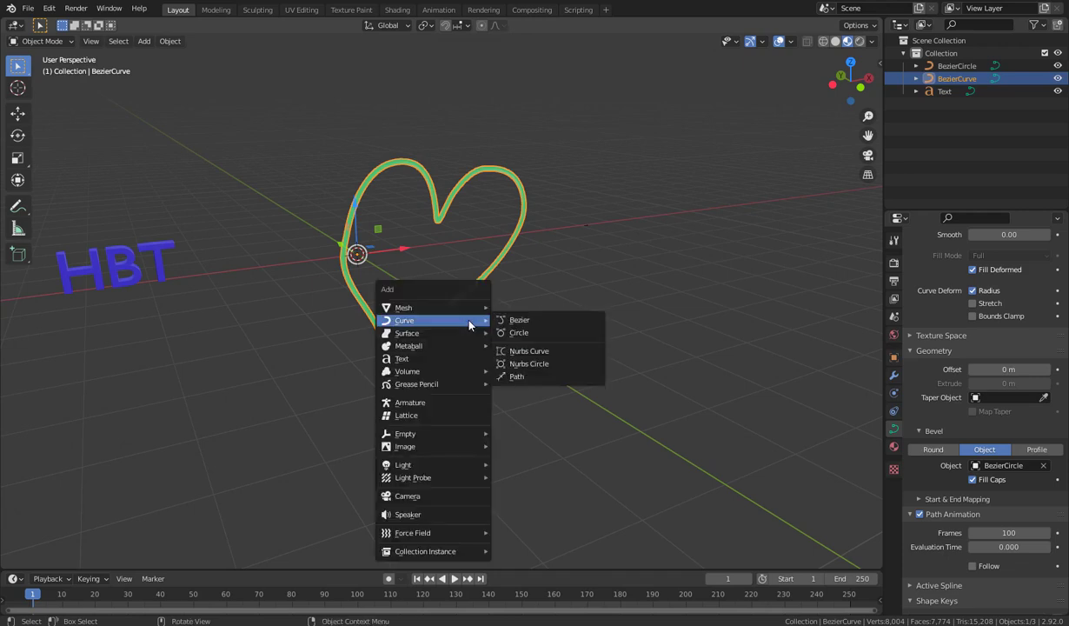
mouse_move(465, 317)
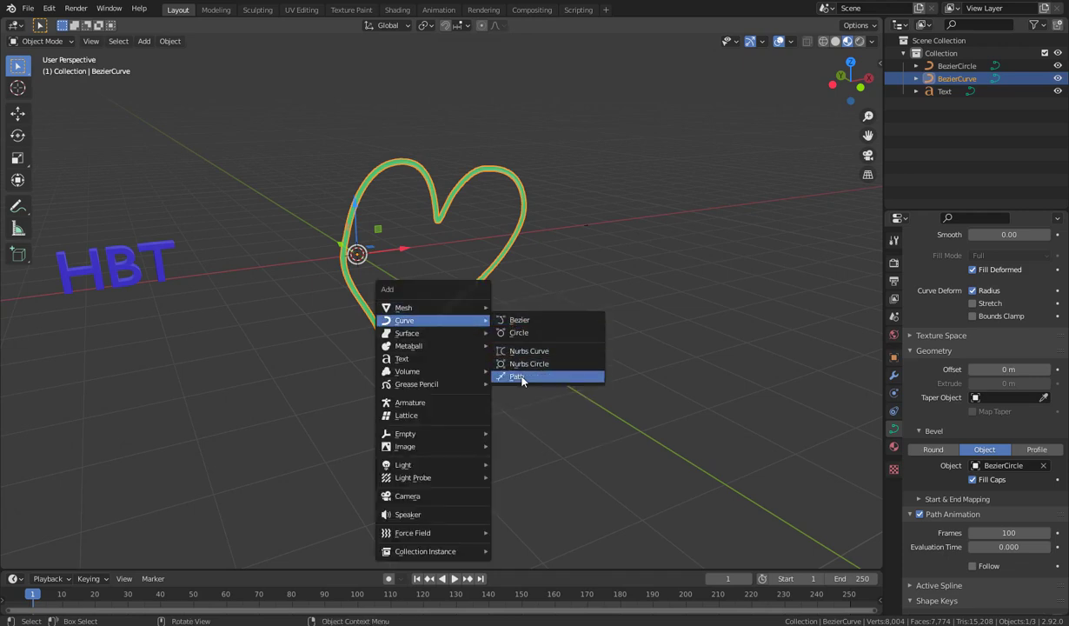
left_click(519, 376)
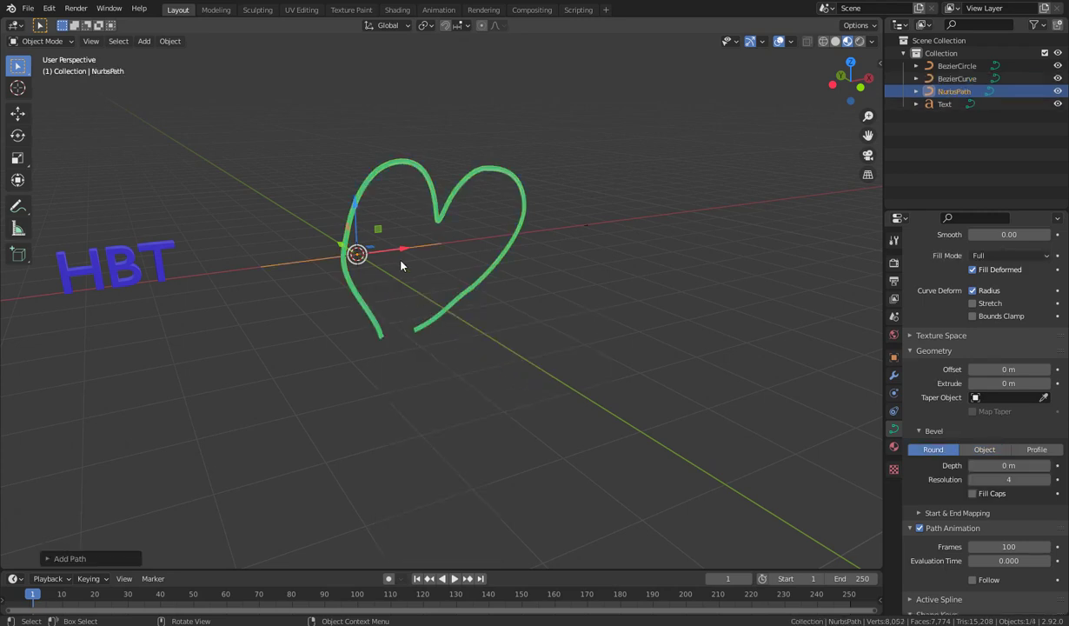
key("g")
key("x")
left_click(582, 307)
middle_click_drag(582, 307, 531, 365)
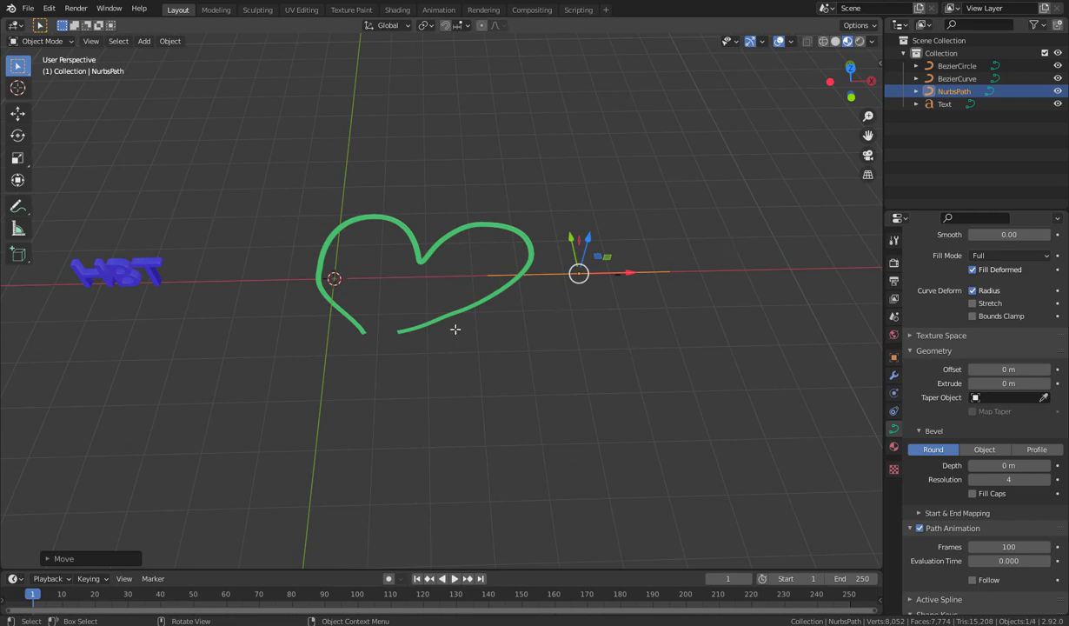
Enter Edit Mode on the path and move its far end control point forward to bend that end
key("Tab")
middle_click_drag(602, 359, 646, 270)
left_click(661, 244)
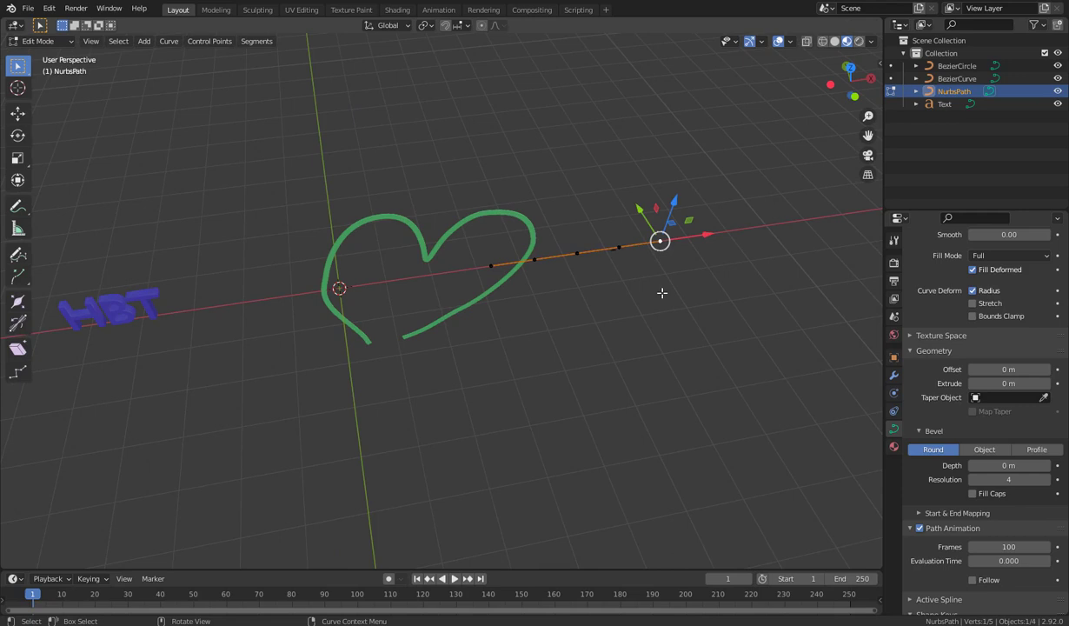
key("g")
left_click(654, 358)
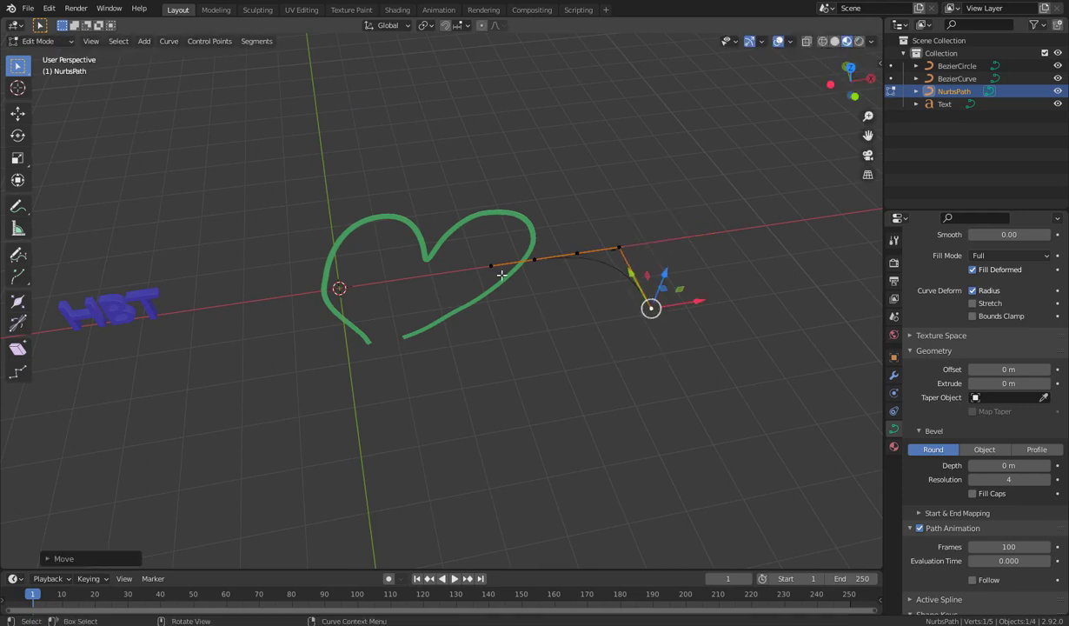
Extrude a new control point forward from the path end nearest the heart, forming an arch, and leave Edit Mode
left_click(484, 263)
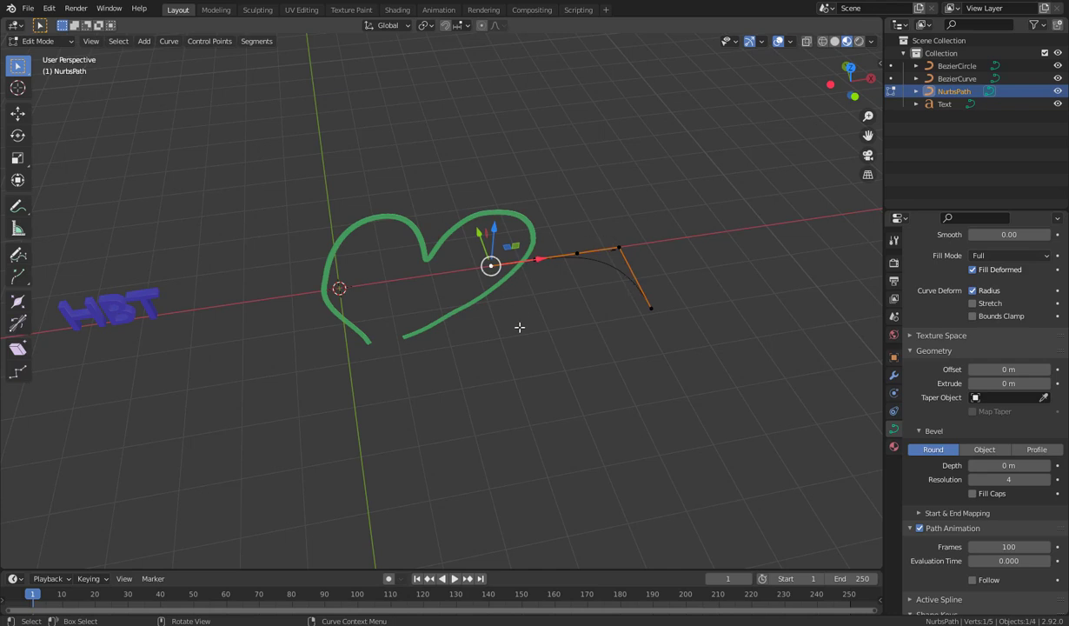
key("e")
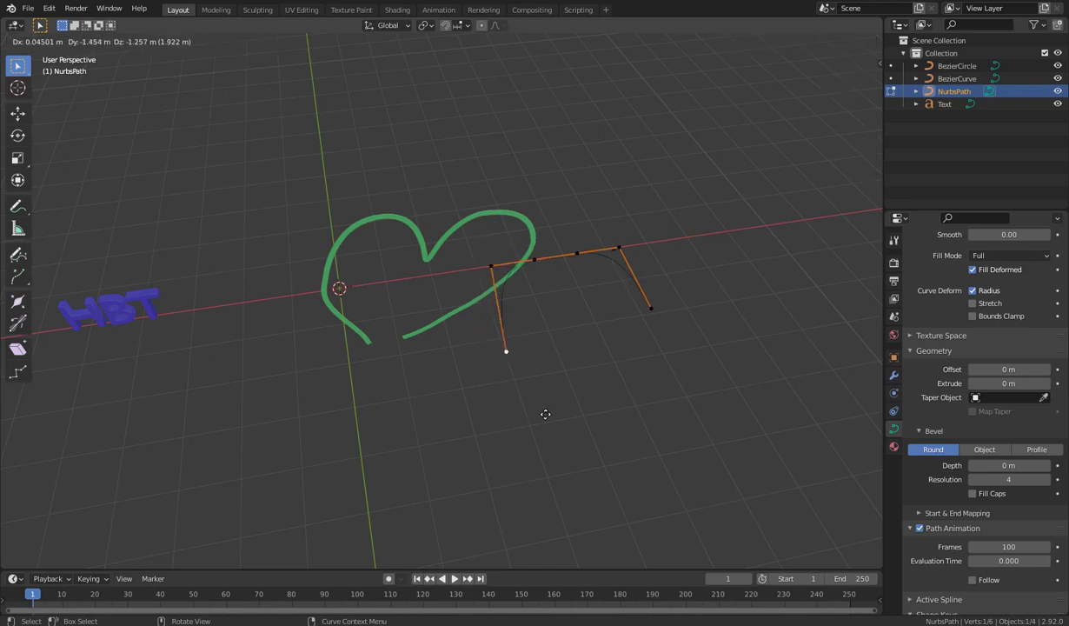
left_click(583, 444)
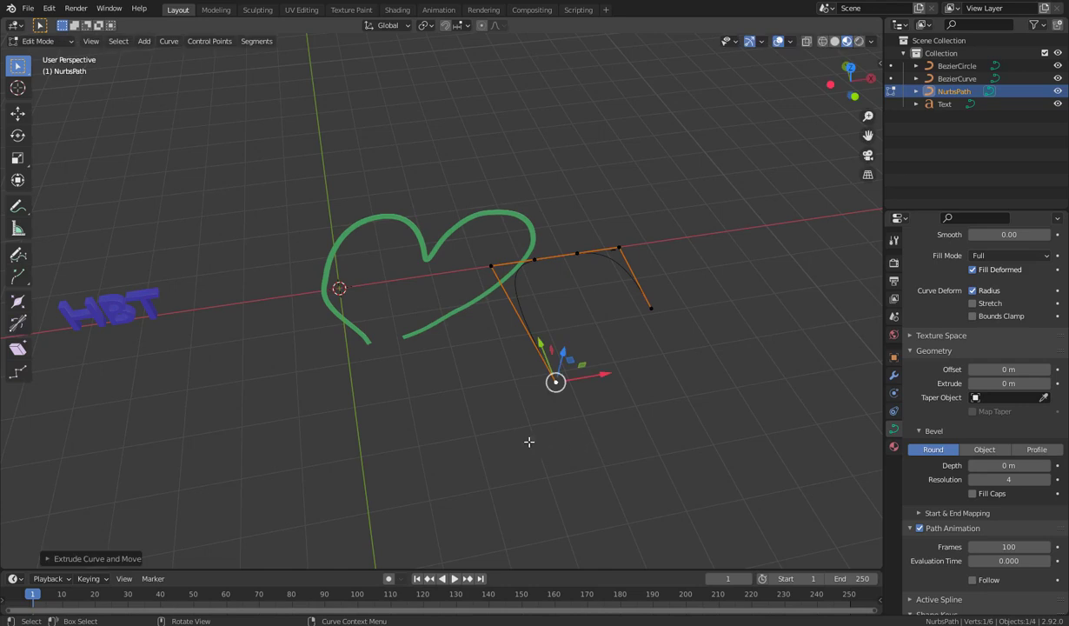
middle_click_drag(583, 445, 556, 425)
key("Tab")
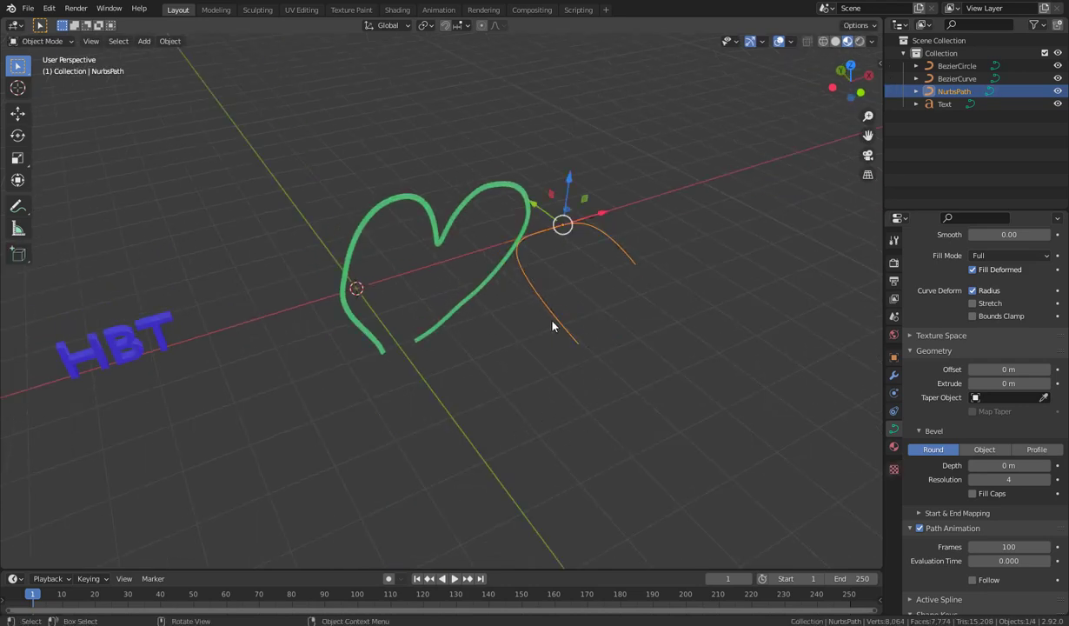
Check the path's object name, then assign NurbsPath as the heart curve's taper object in Edit Mode
left_click(894, 357)
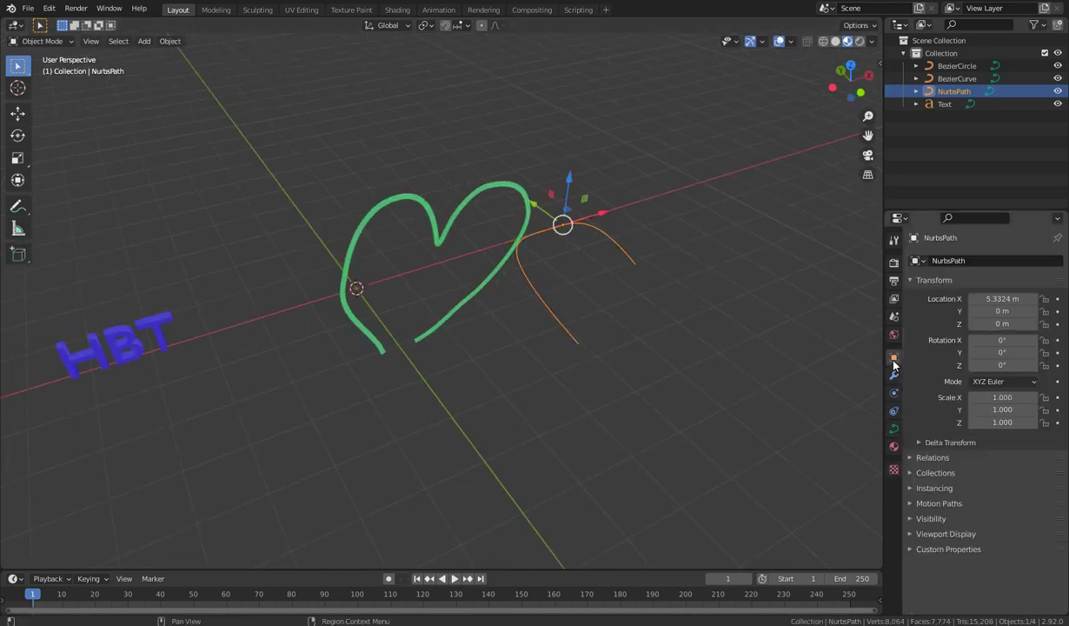
left_click(459, 302)
key("Tab")
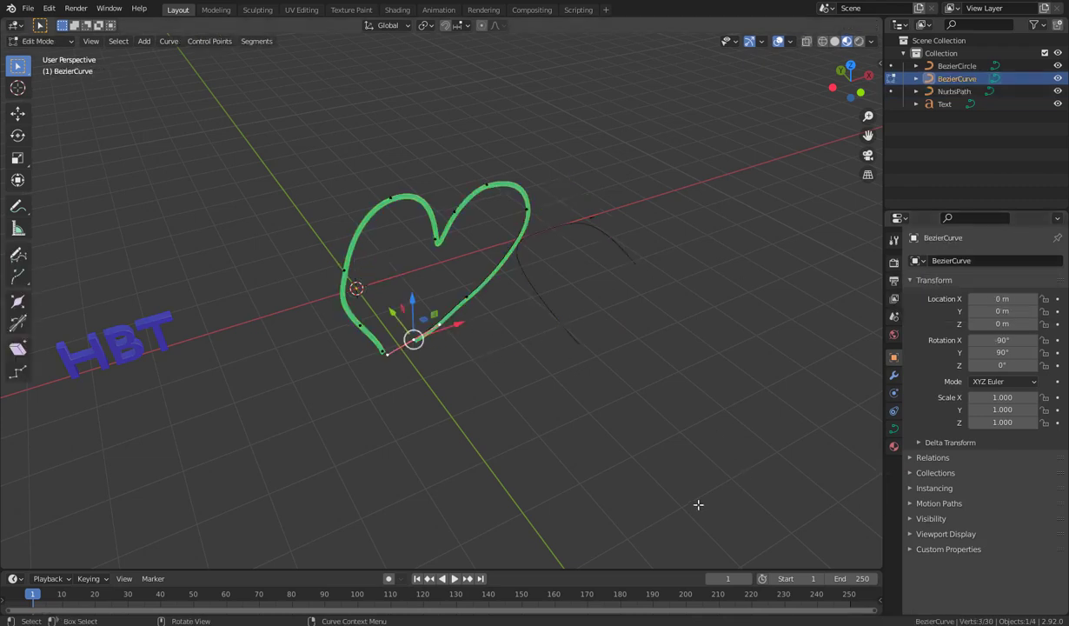
left_click(893, 432)
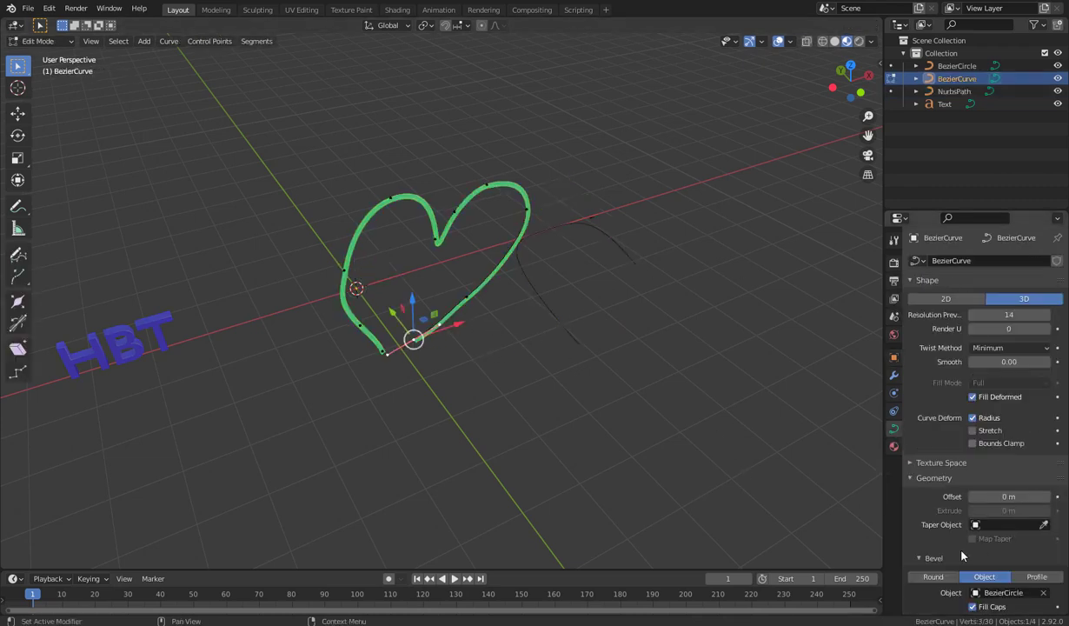
left_click(1017, 524)
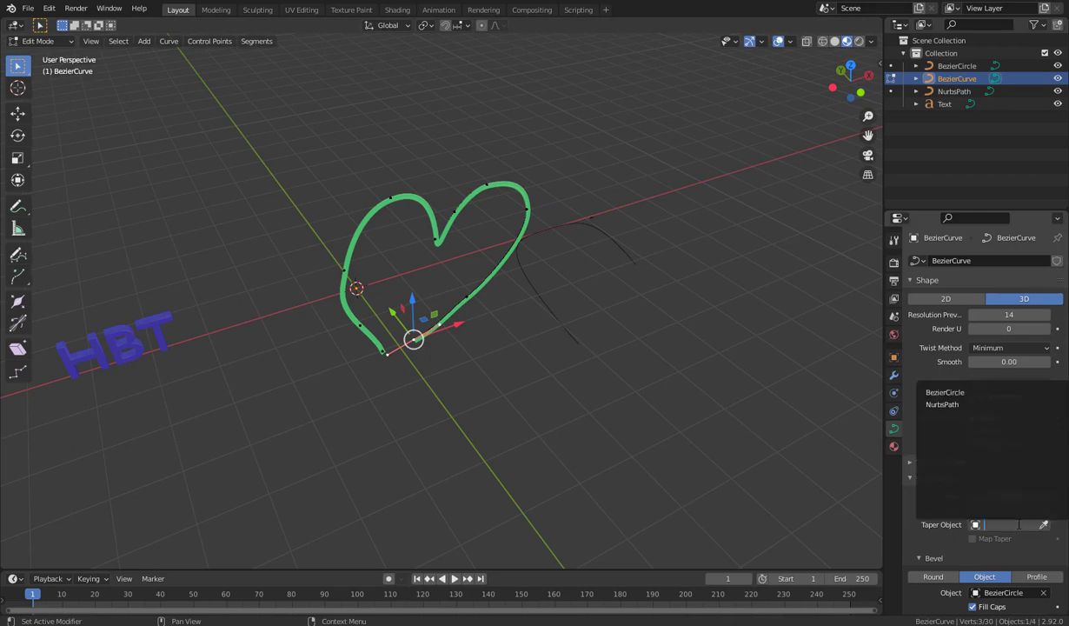
left_click(942, 405)
middle_click_drag(530, 374, 508, 356)
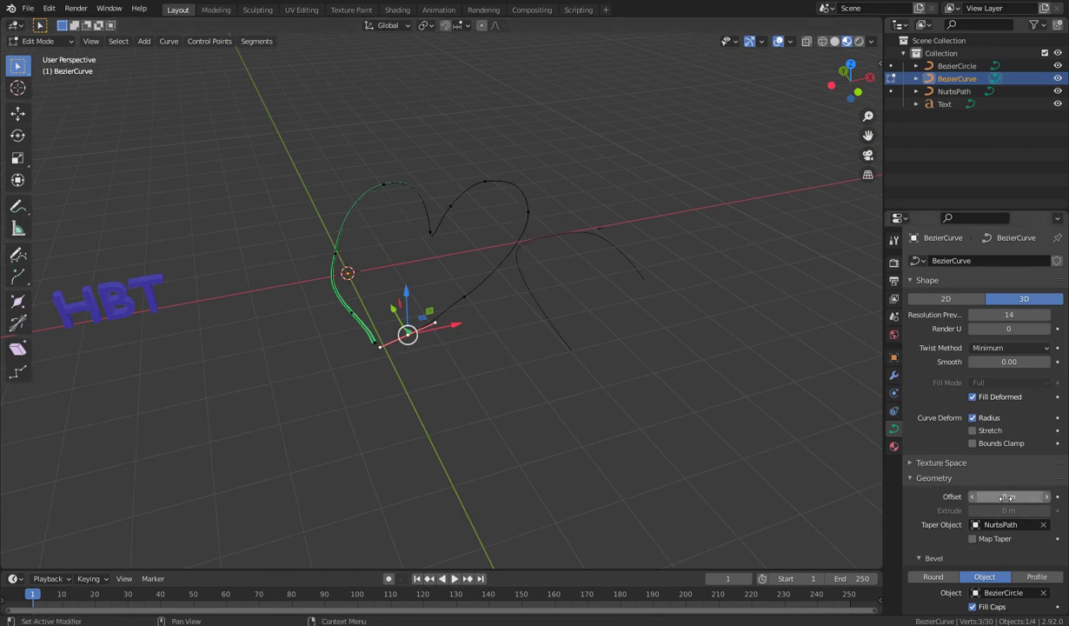
Set the heart curve's geometry offset to -0.01 m
mouse_move(1009, 496)
left_mouse_down()
mouse_move(991, 496)
mouse_move(1004, 496)
left_mouse_up()
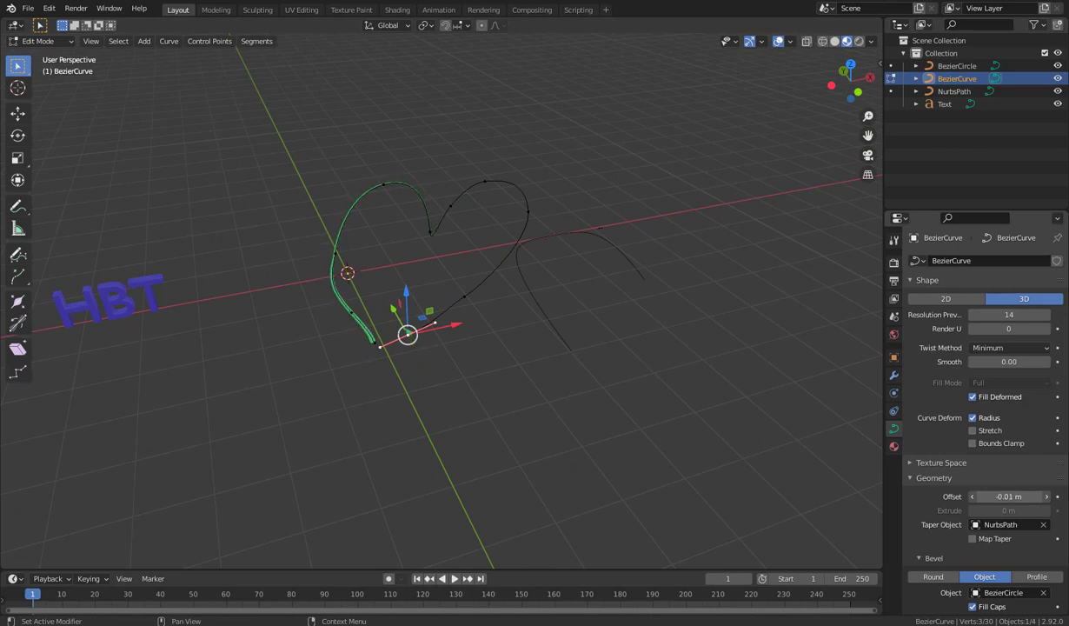
left_click(977, 540)
middle_click_drag(596, 413, 565, 346)
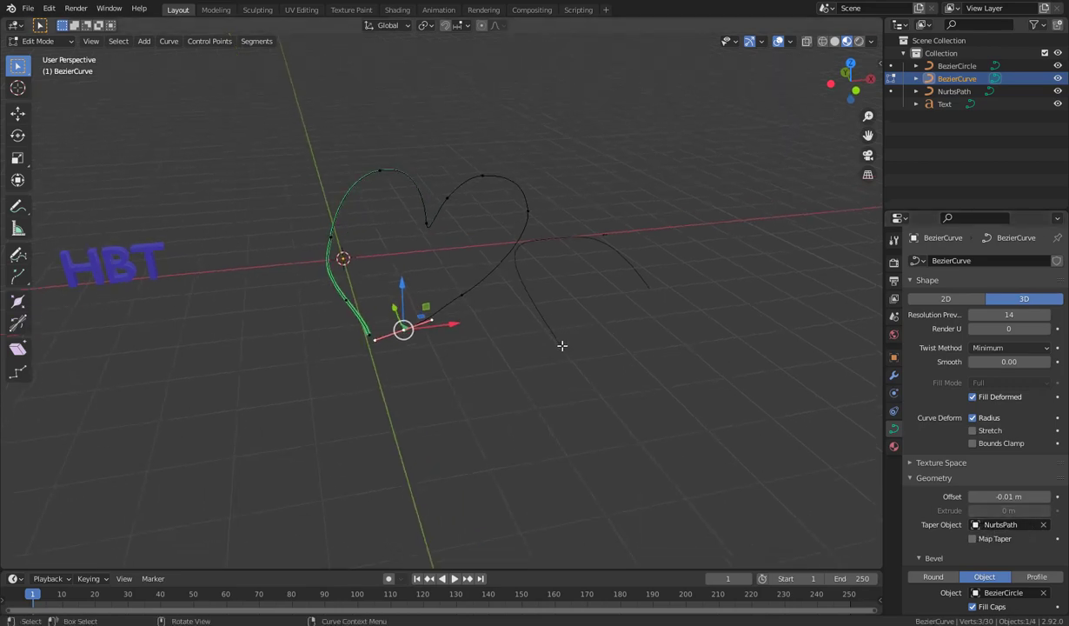
Try scaling the taper path in Object Mode and moving the end control point of its longer arm in Edit Mode
key("Tab")
left_click(563, 346)
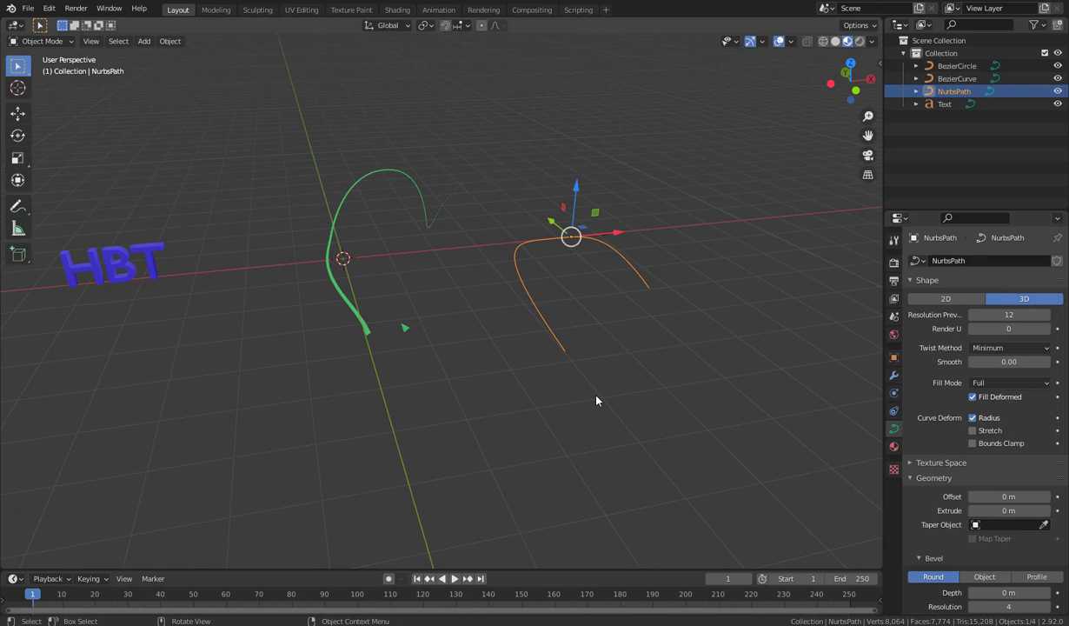
key("s")
left_click(611, 374)
key("Tab")
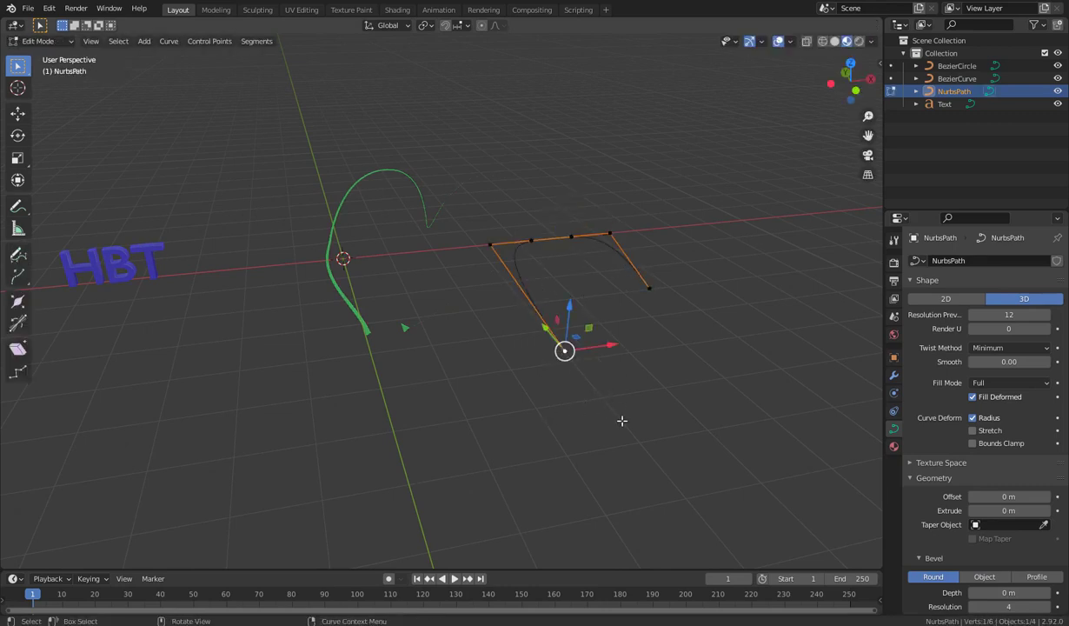
key("g")
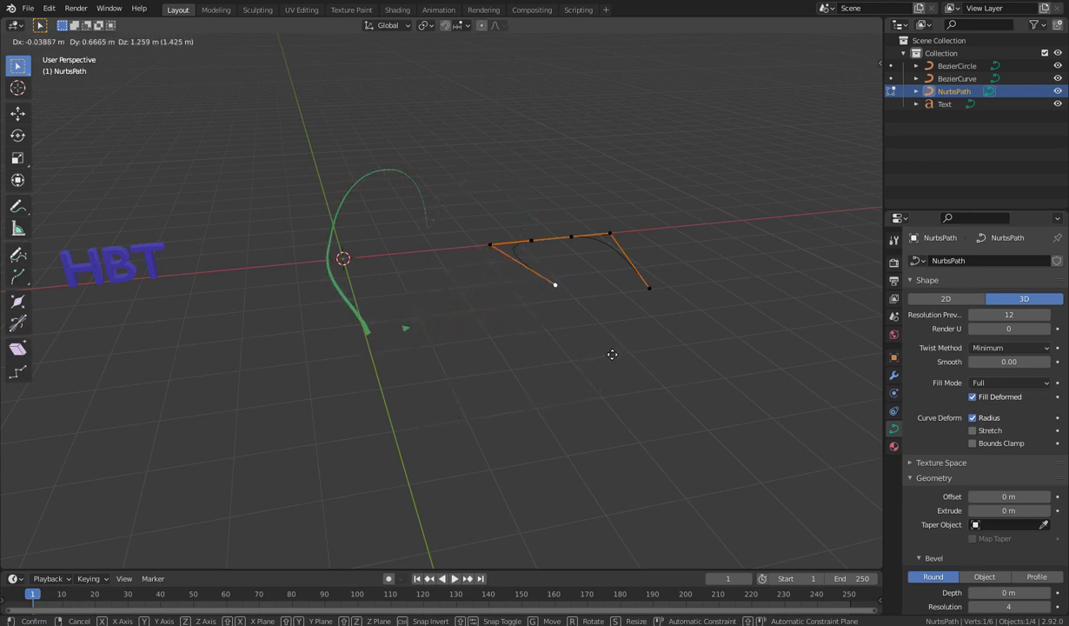
left_click(559, 363)
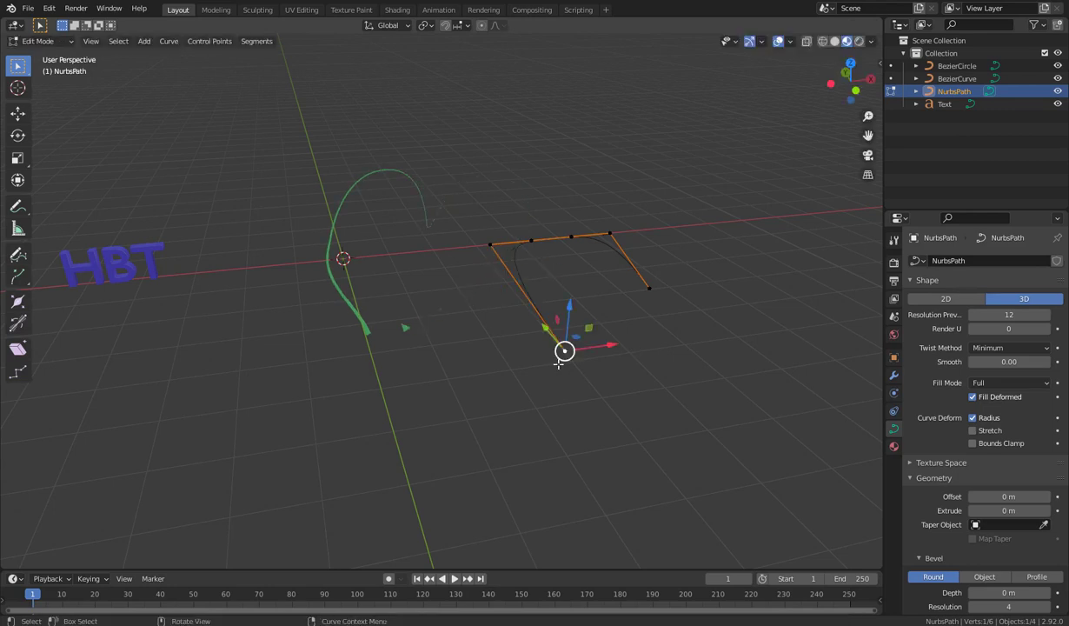
Try moving the end control point of the taper path's shorter arm, and leave Edit Mode
left_click(648, 288)
key("g")
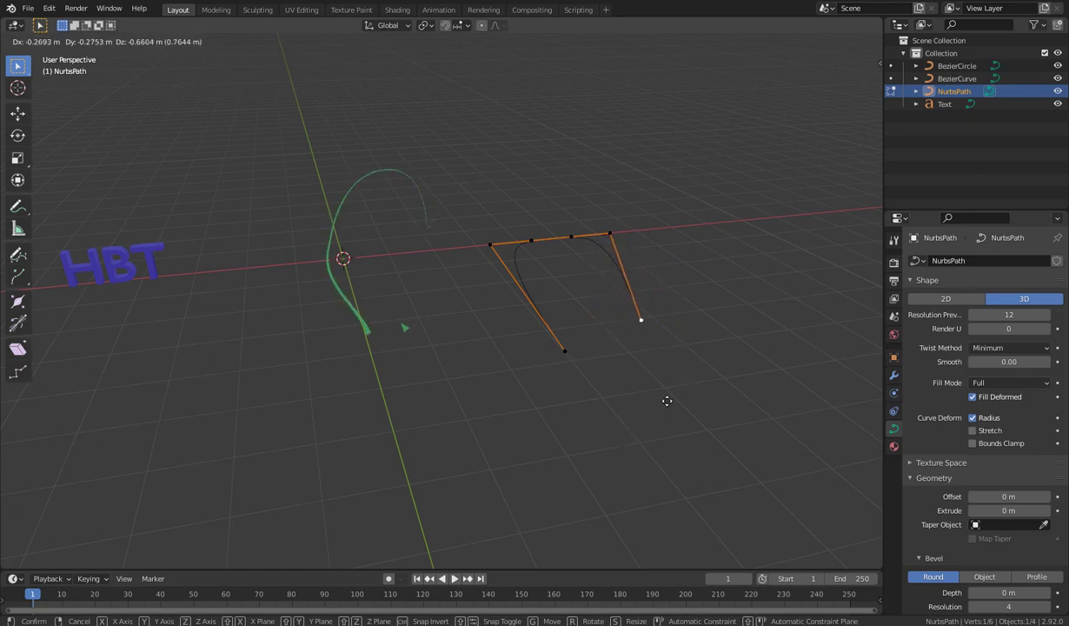
left_click(638, 404)
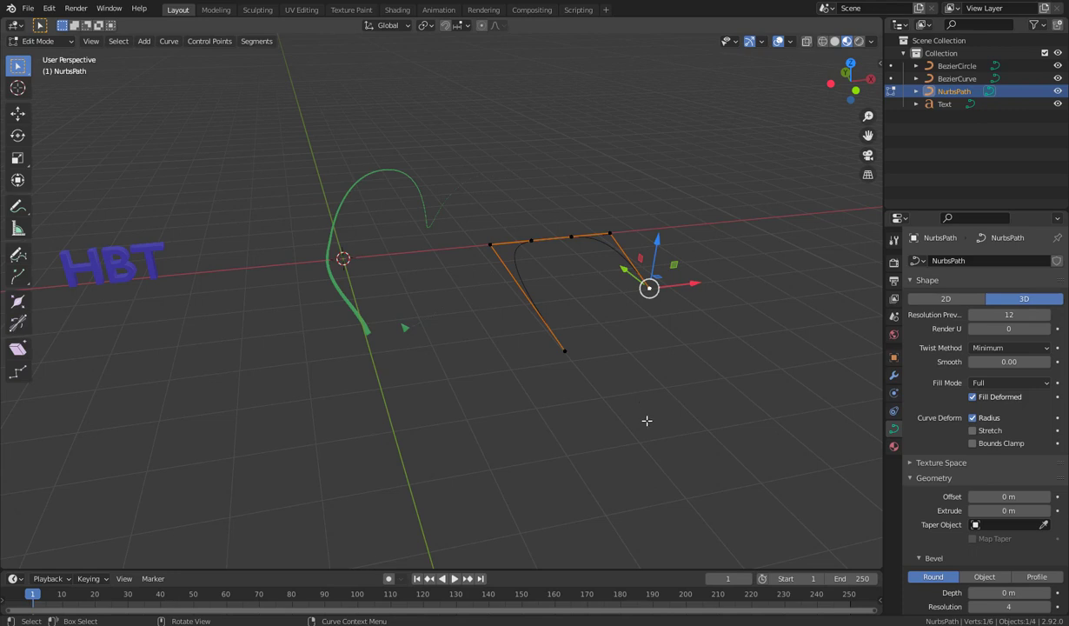
key("Tab")
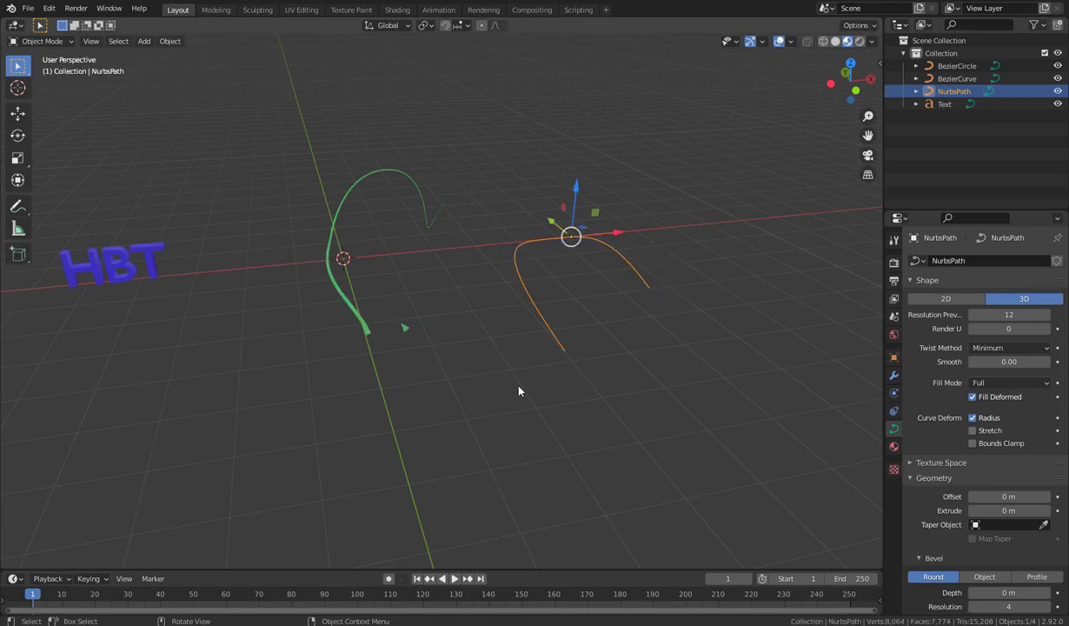
Select the heart curve and remove its taper object
scroll(519, 391, "down", 3)
middle_click_drag(521, 390, 436, 353)
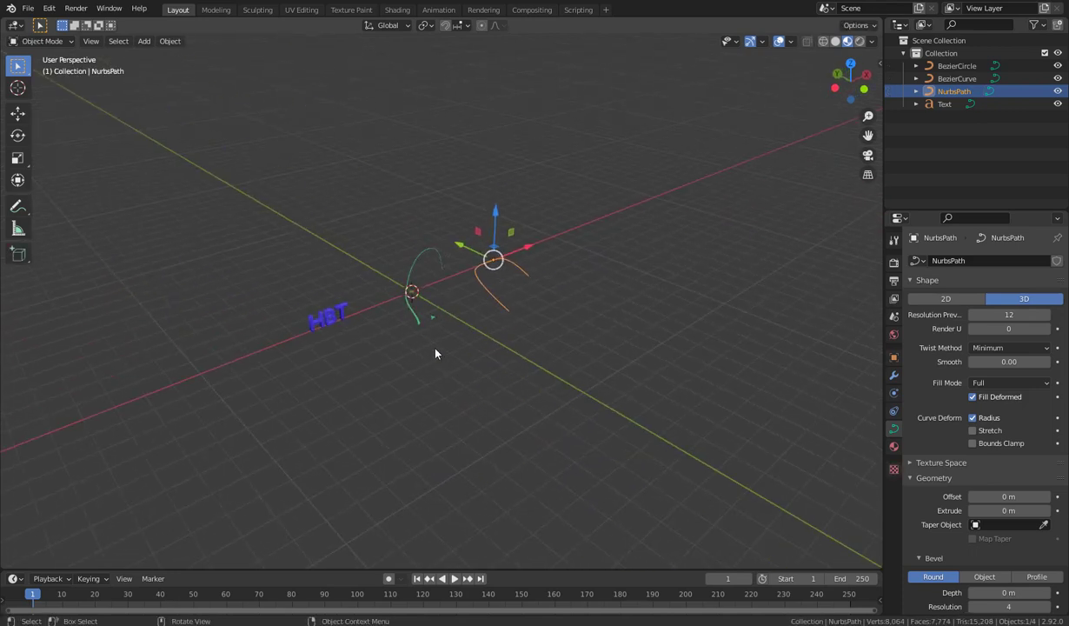
scroll(476, 373, "up", 3)
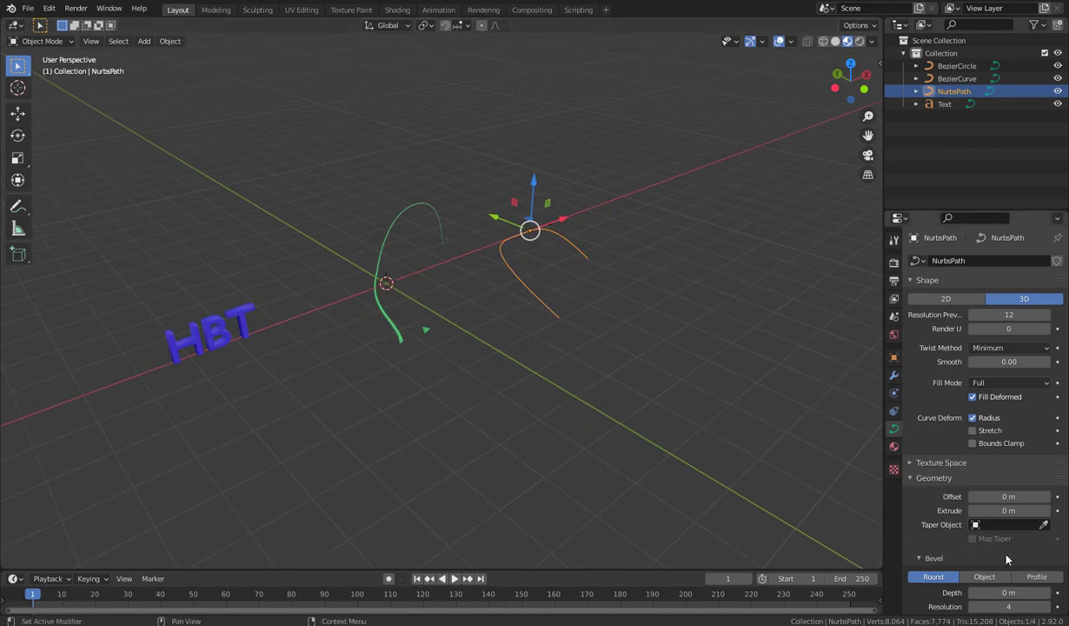
left_click(388, 302)
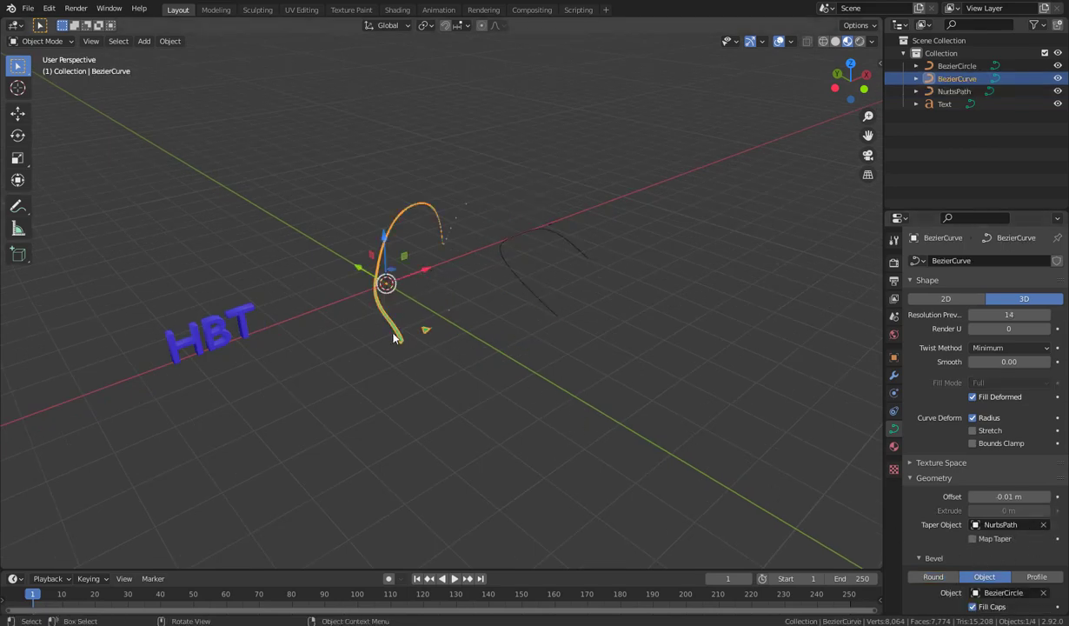
left_click(1043, 525)
Try moving the heart curve's open end control point in Edit Mode, and return to Object Mode
middle_click_drag(673, 380, 525, 405)
key("Tab")
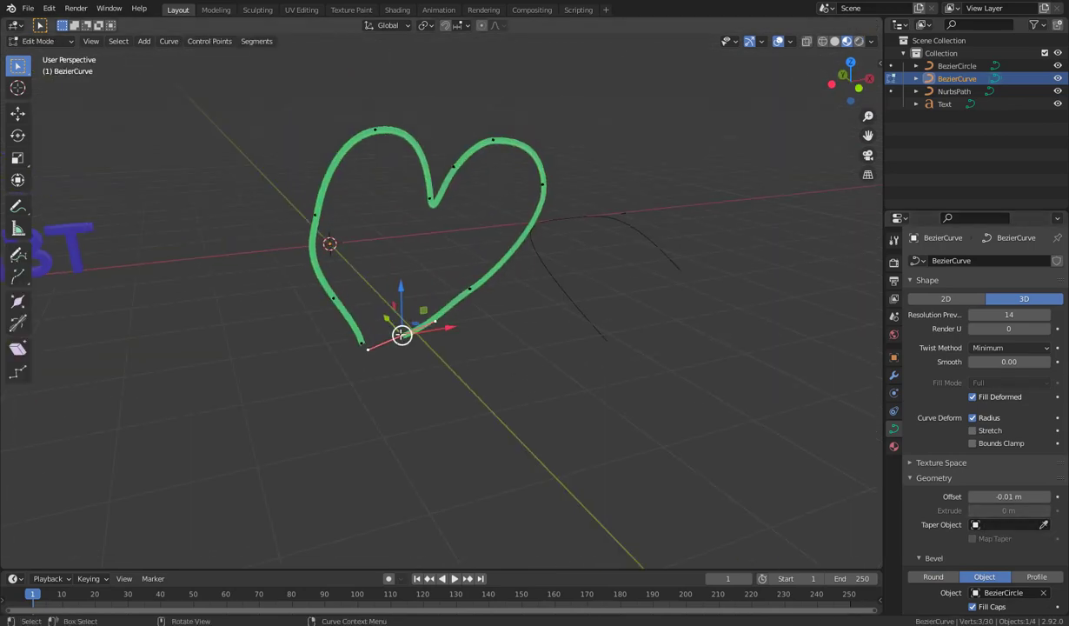
key("g")
left_click(503, 454)
key("Tab")
Convert the heart curve to a mesh and enter Edit Mode on it
right_click(453, 308)
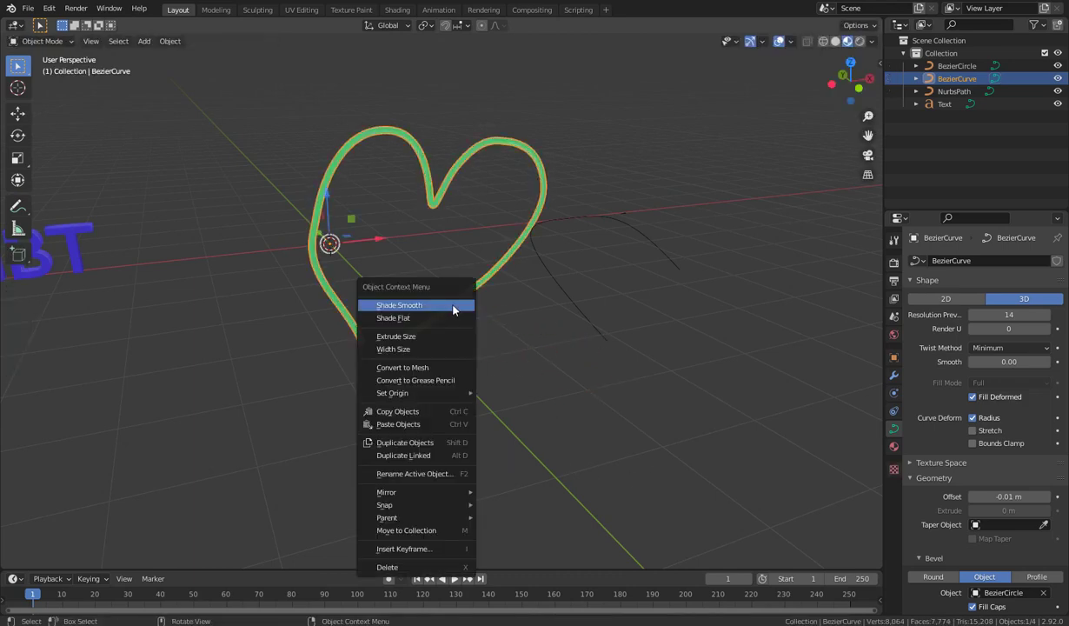
left_click(430, 367)
key("Tab")
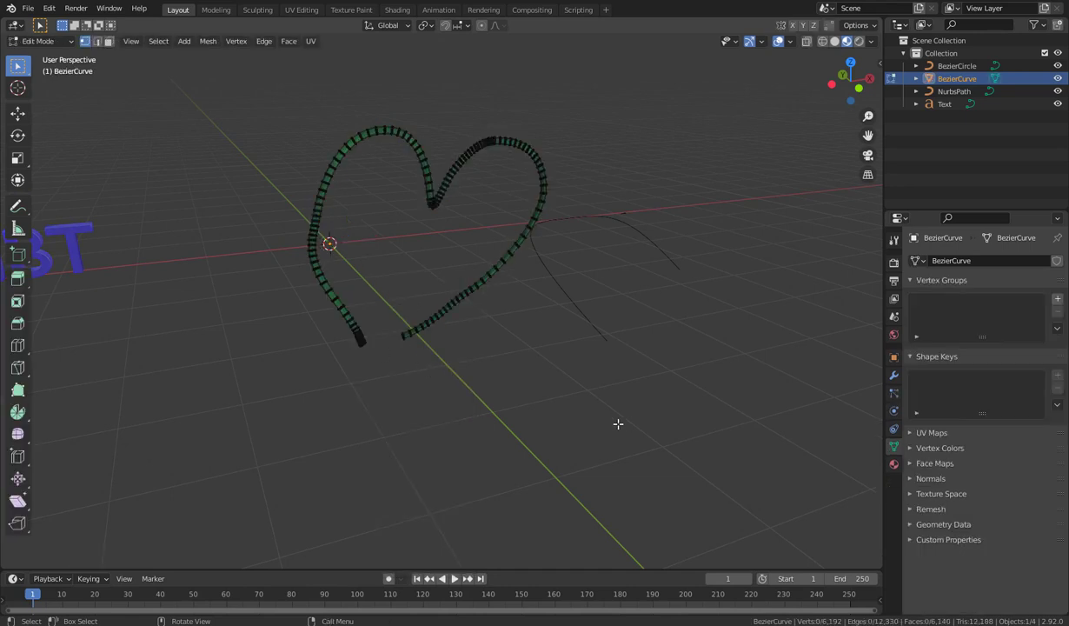
scroll(452, 401, "up", 6)
scroll(444, 403, "down", 5)
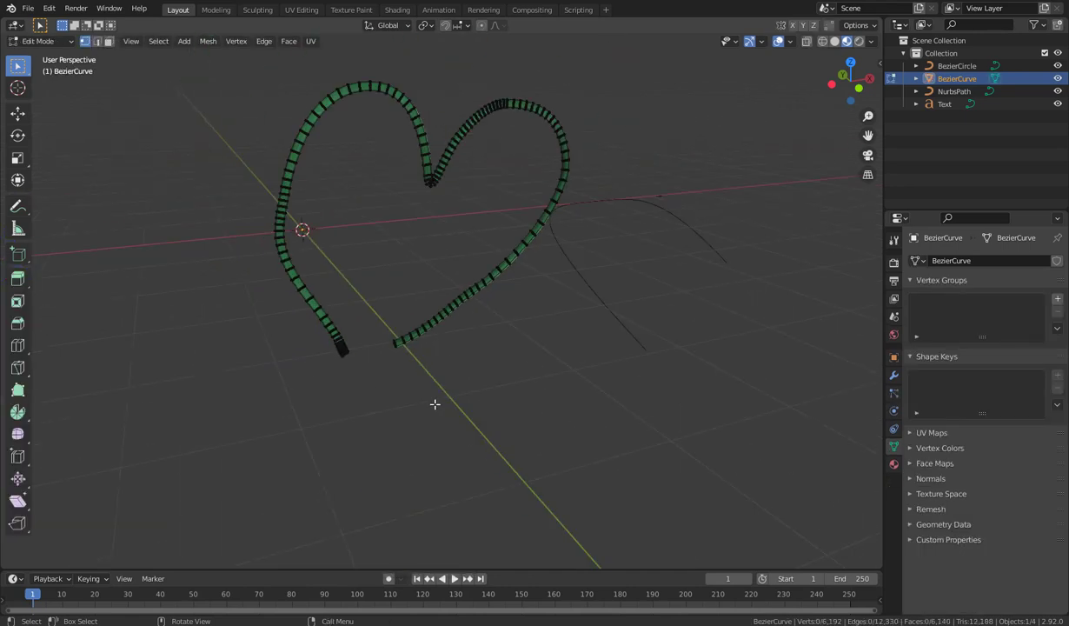
Inspect the converted heart mesh by selecting single vertices along the lower parts of both arms
left_click(405, 340)
left_click(429, 318)
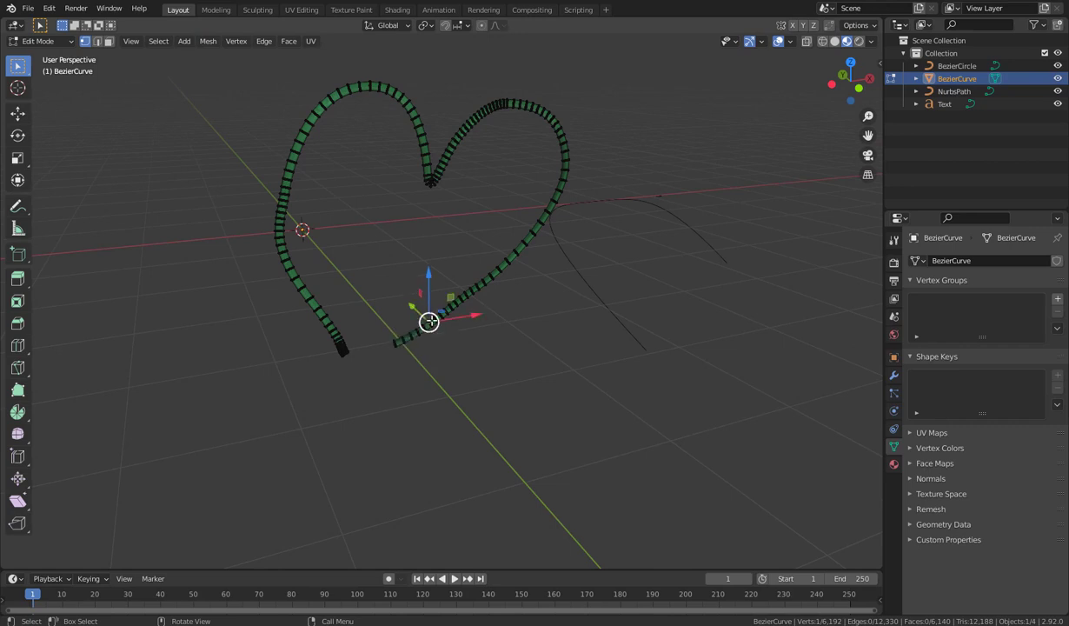
left_click(465, 295)
left_click(429, 322)
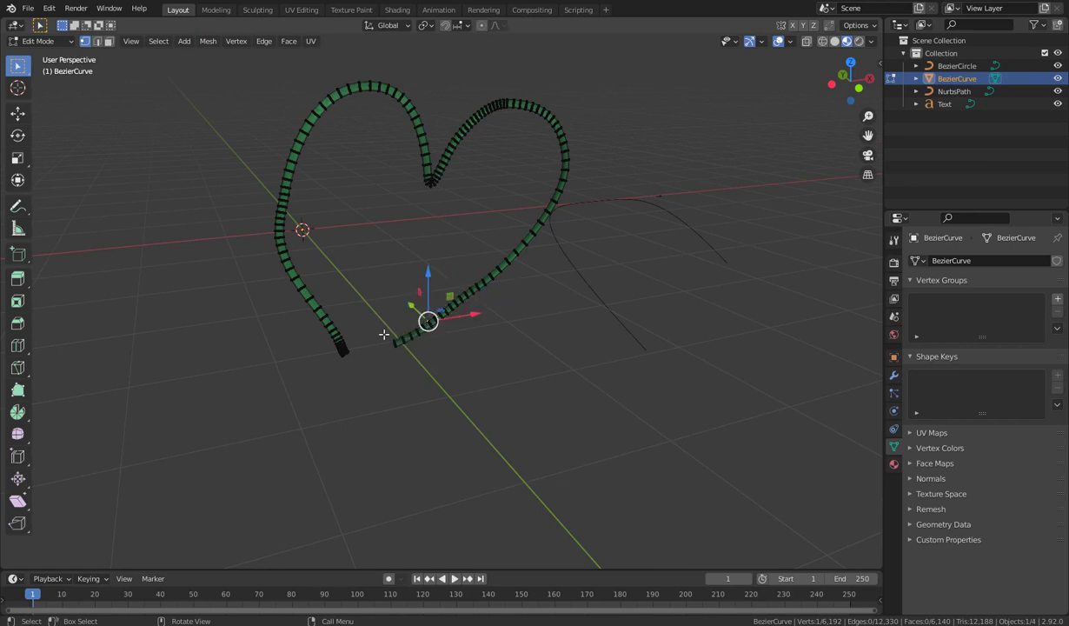
left_click(323, 317)
left_click(344, 350)
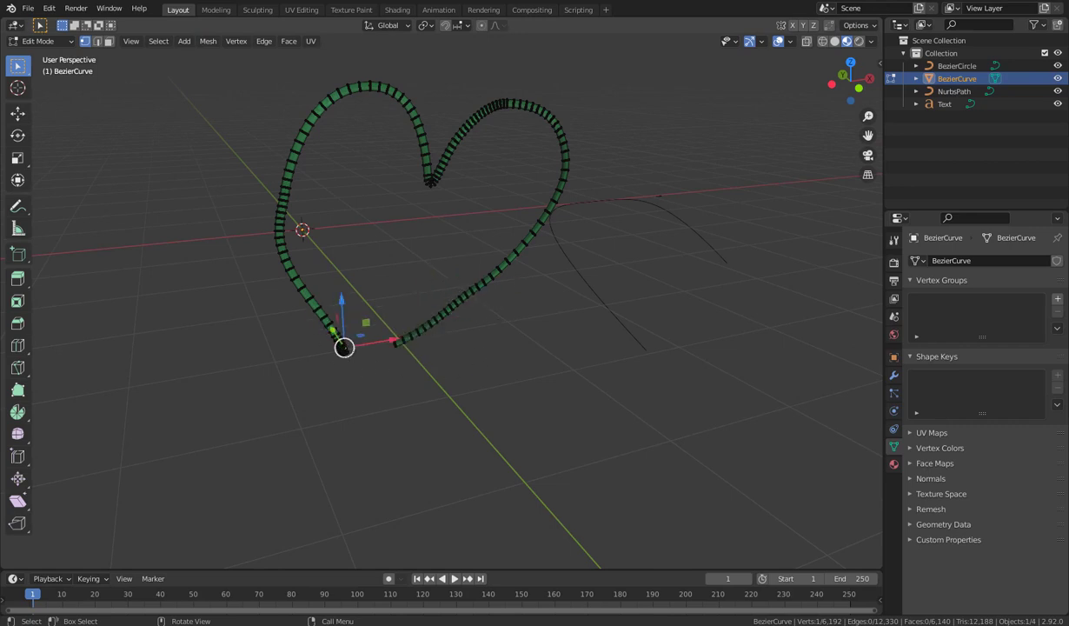
Switch to face selection, select one face near the heart mesh's open end, and return to Object Mode
left_click(107, 42)
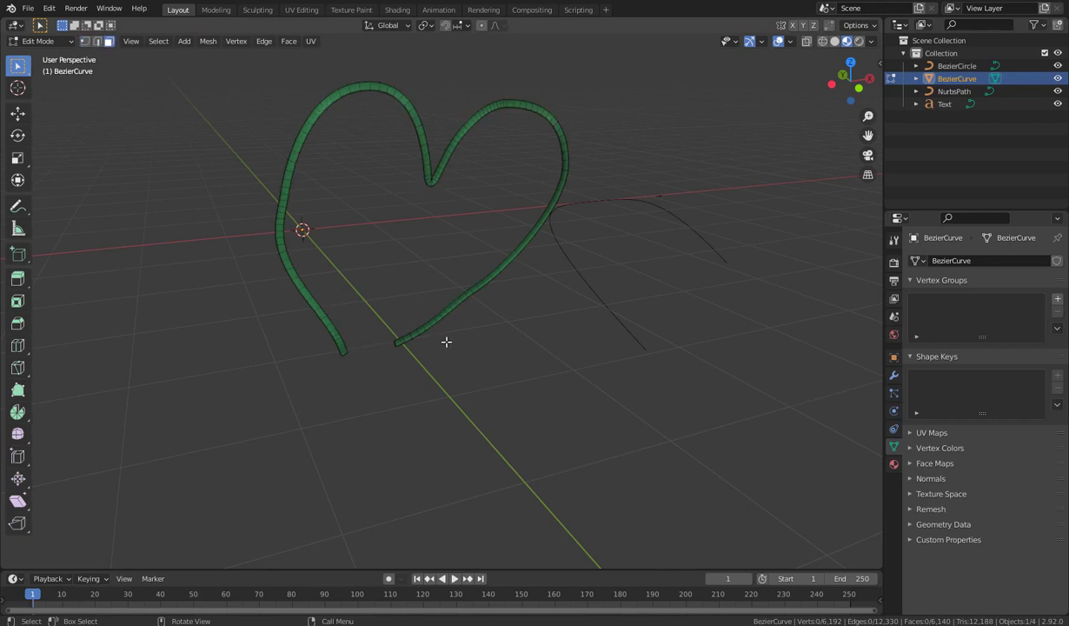
left_click(409, 338)
middle_click_drag(433, 375, 473, 399)
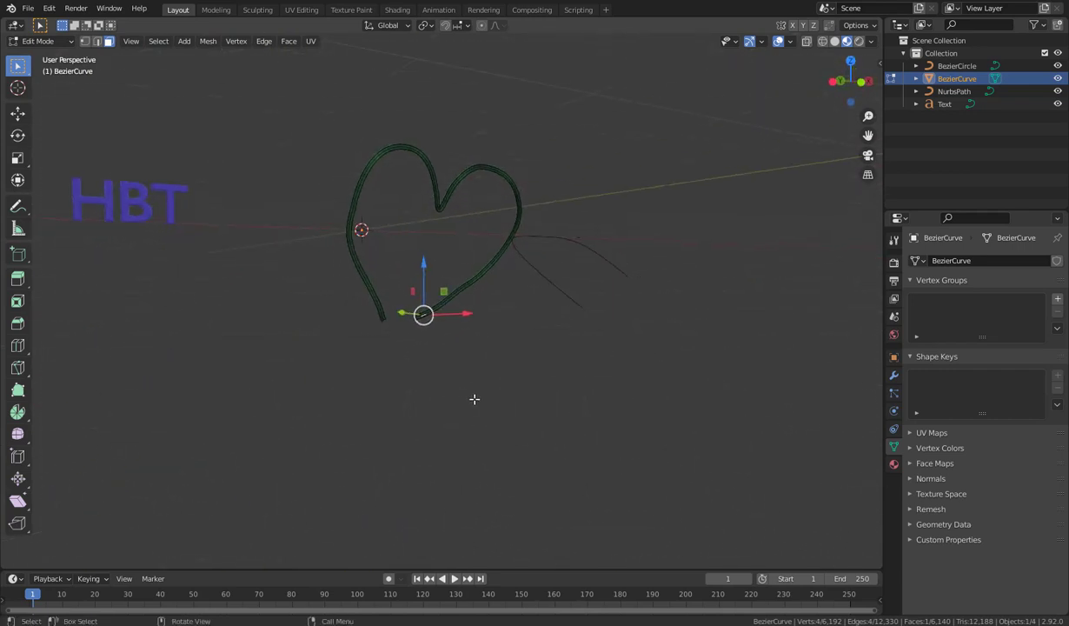
key("Tab")
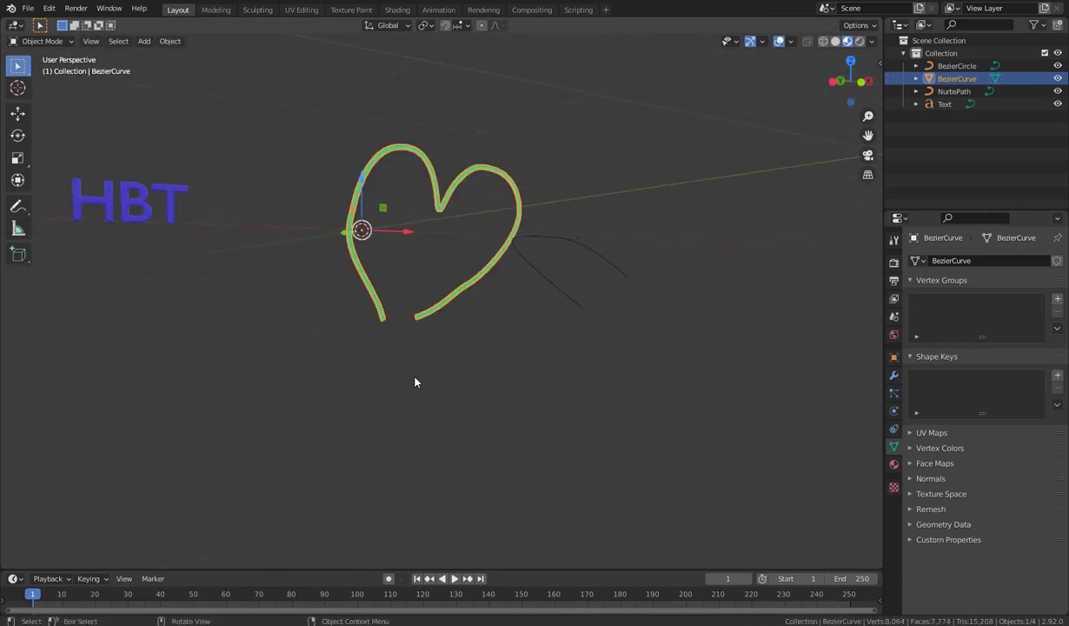